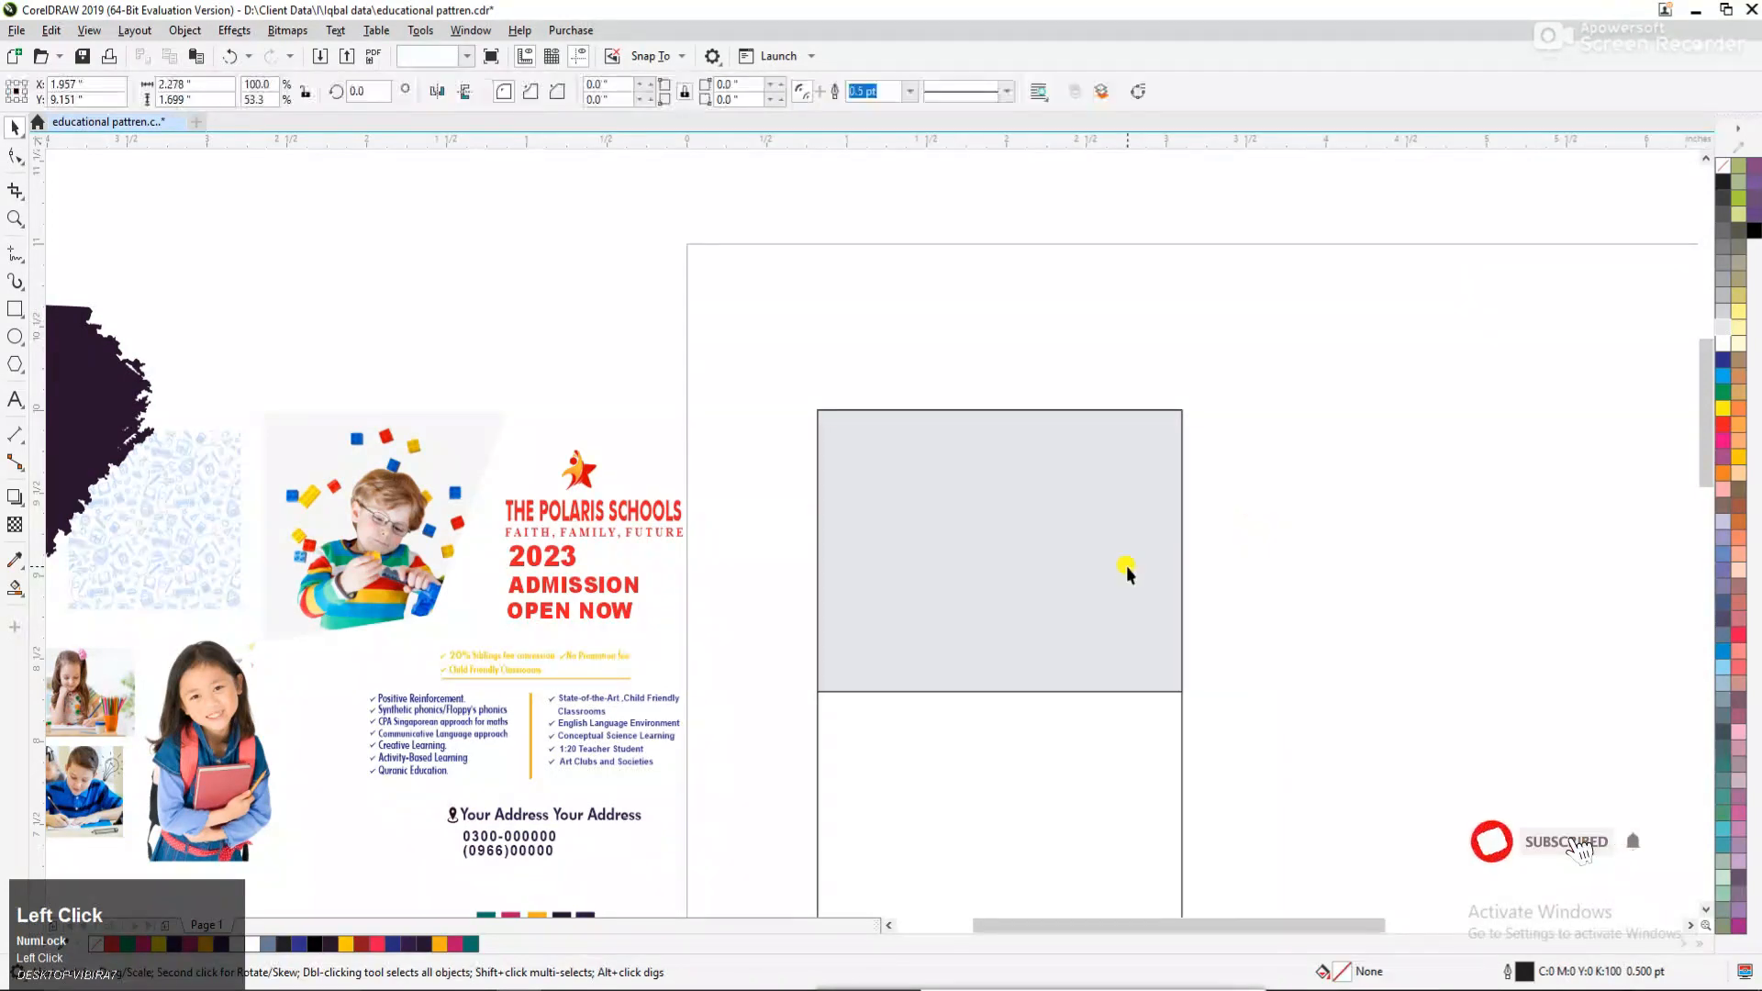
PowerClip the grey rectangle inside the tall flyer rectangle and remove the grey rectangle's outline.
right_click(1127, 459)
click(1276, 241)
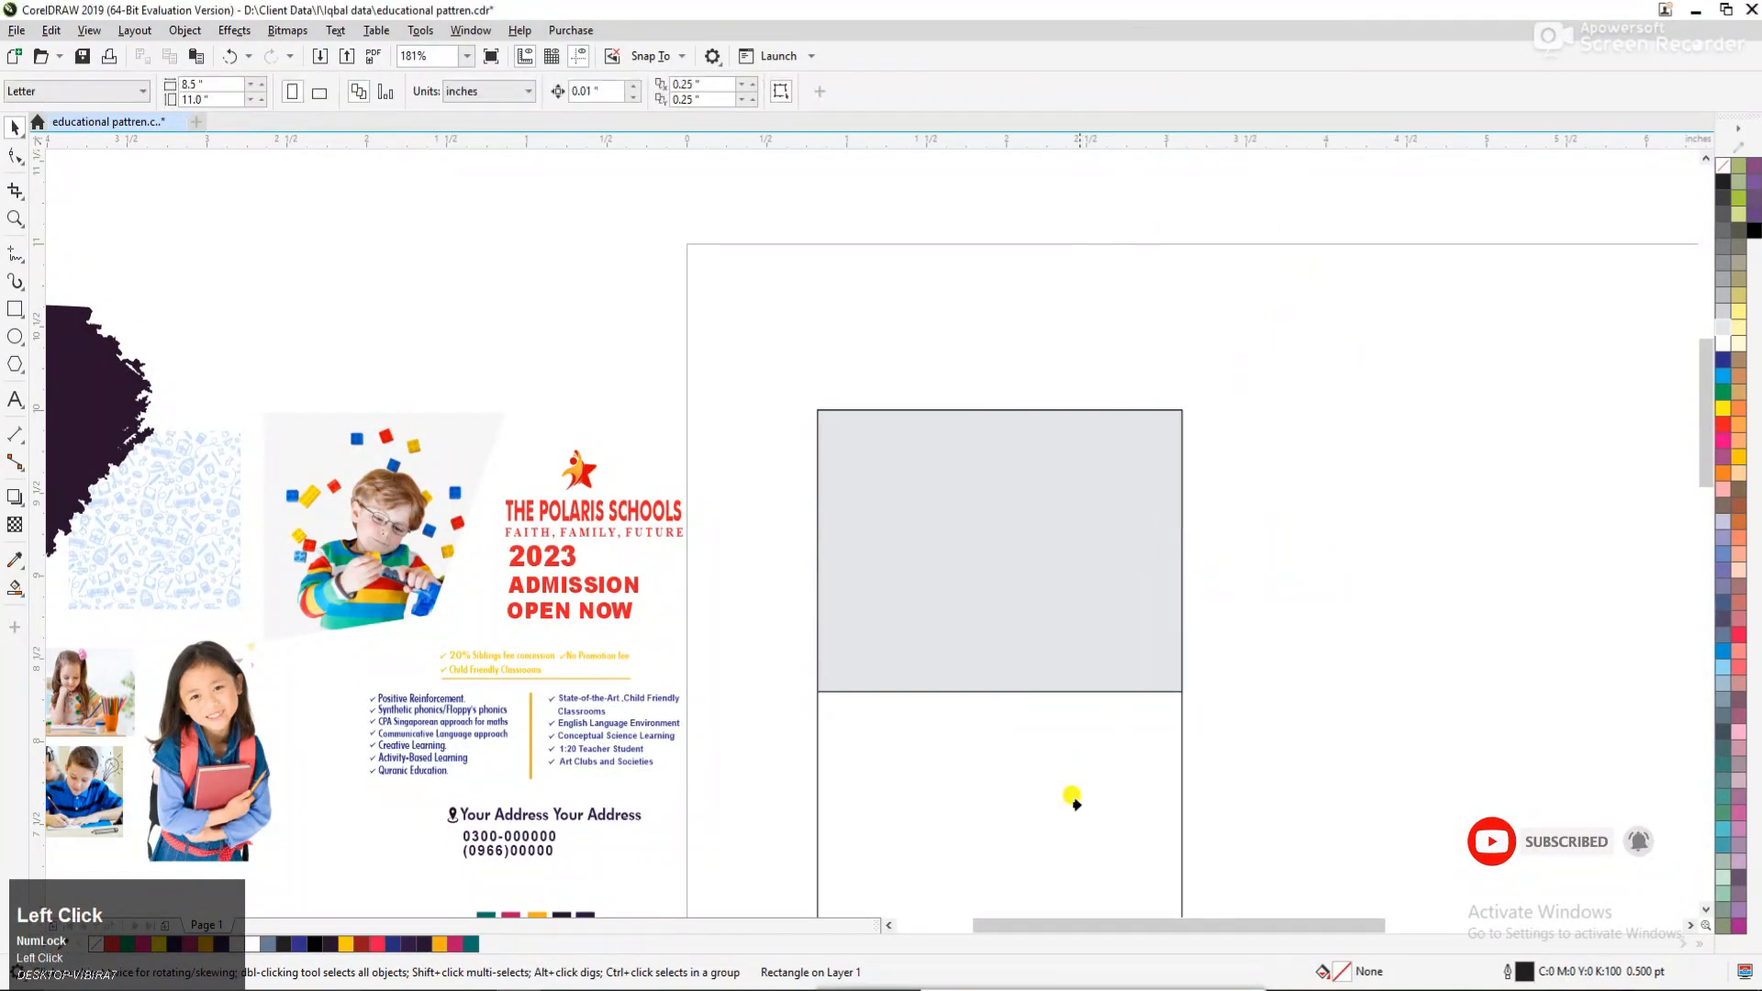
click(1070, 797)
click(1230, 677)
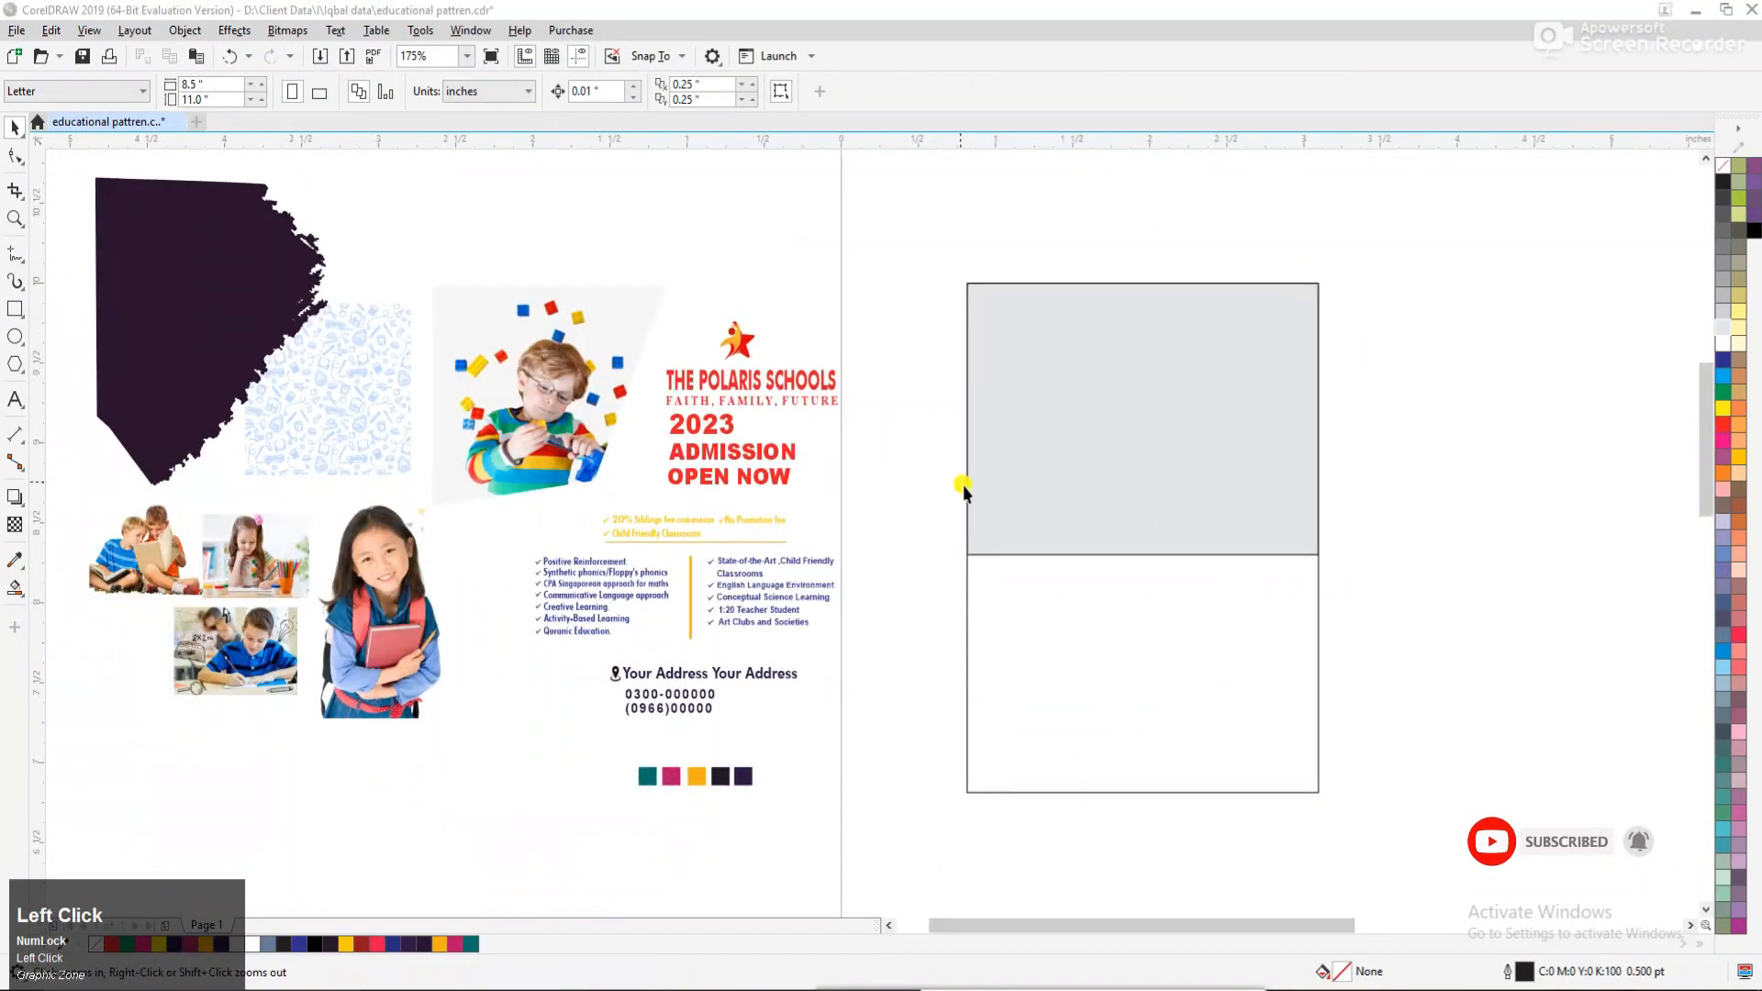
click(1038, 460)
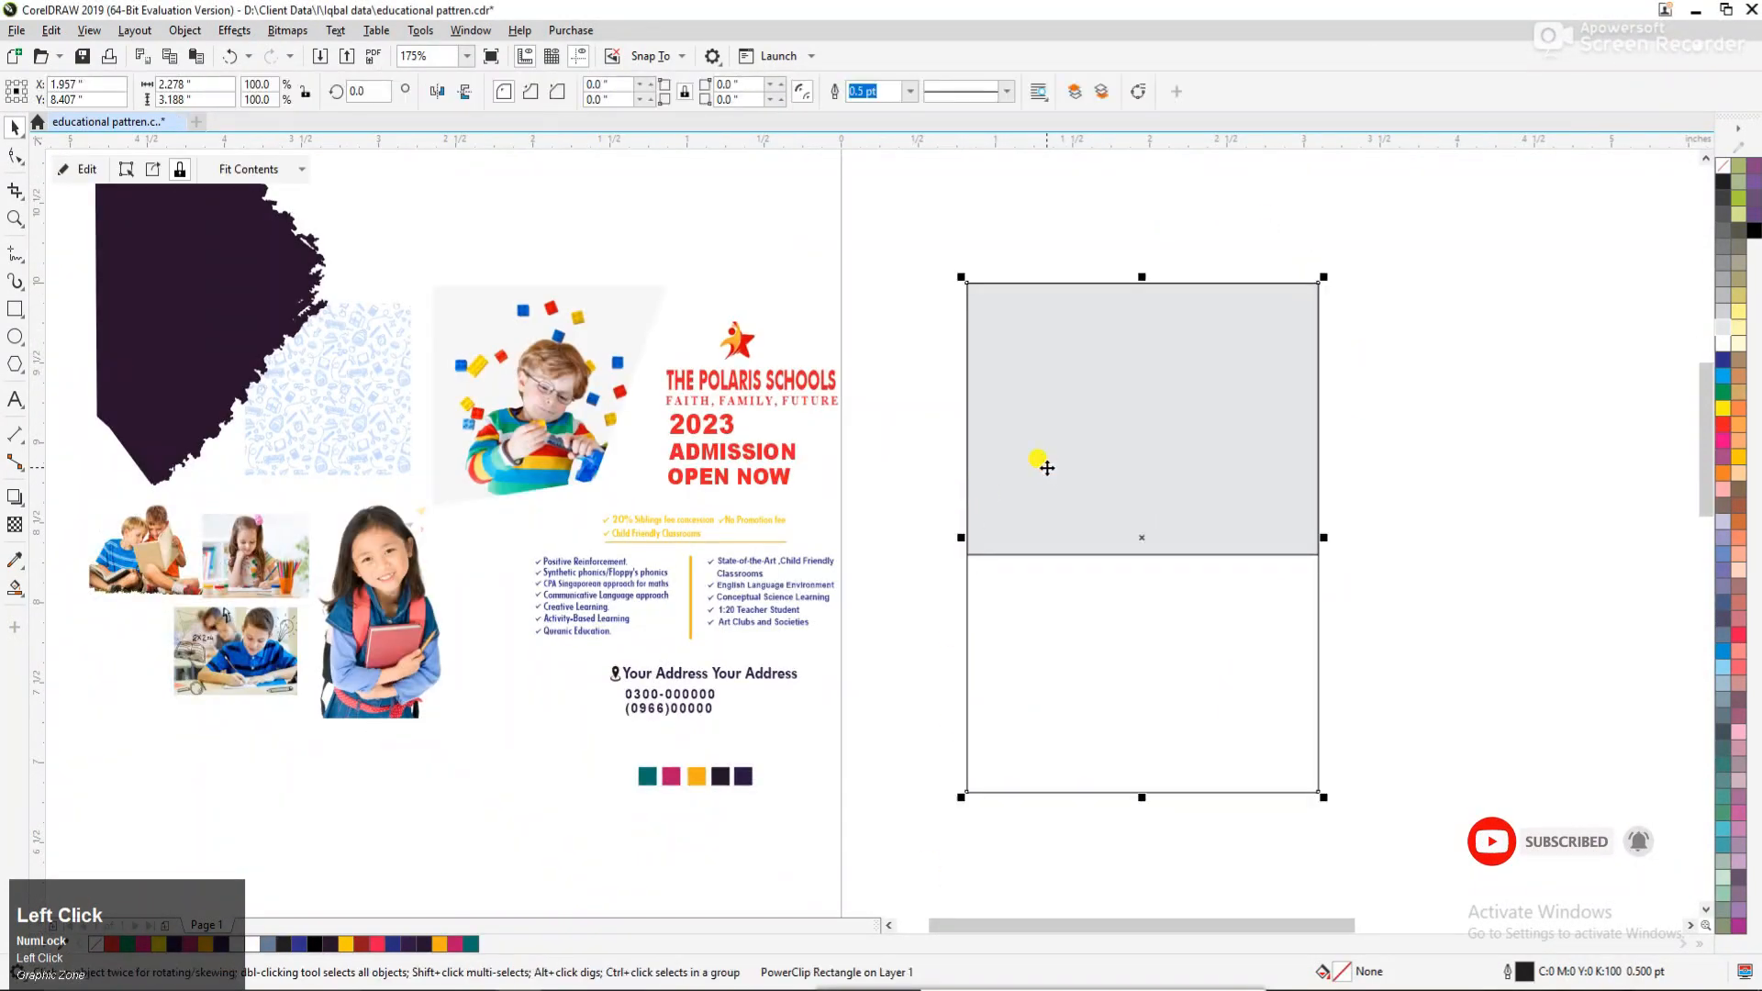
right_click(1721, 170)
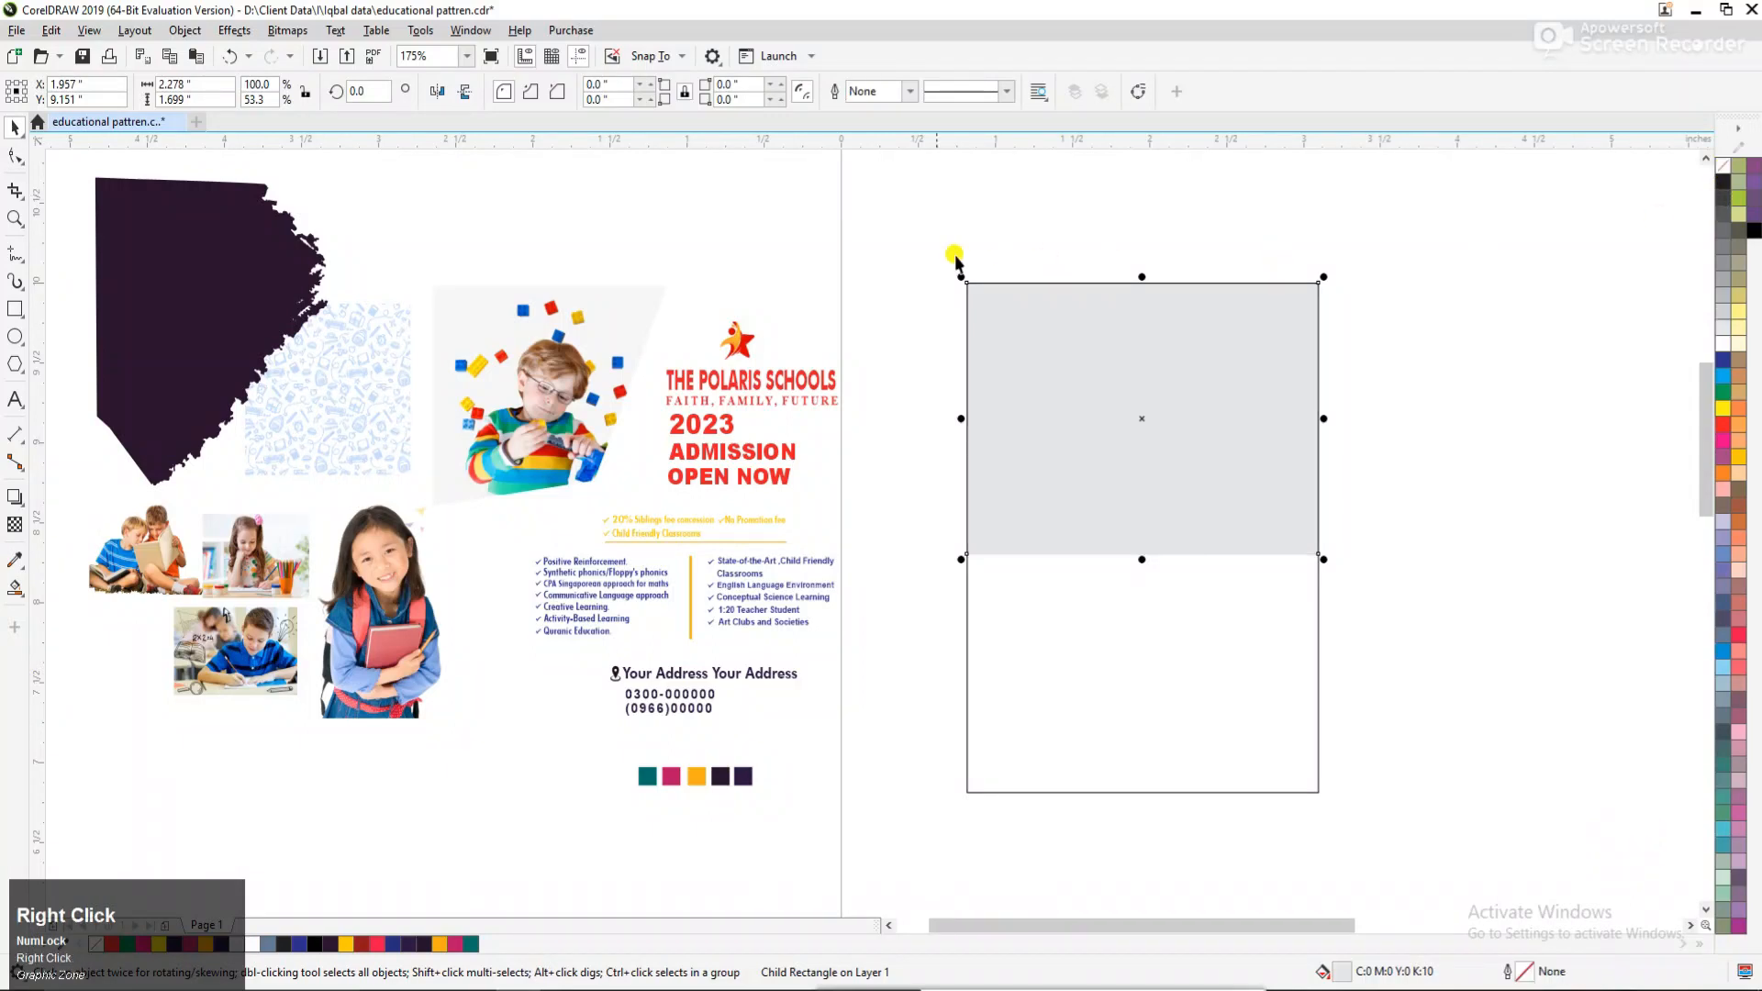
click(955, 256)
Place the schoolgirl photo over the flyer's upper right, in front, and the dark brush shape over its upper left.
drag(409, 601, 1260, 396)
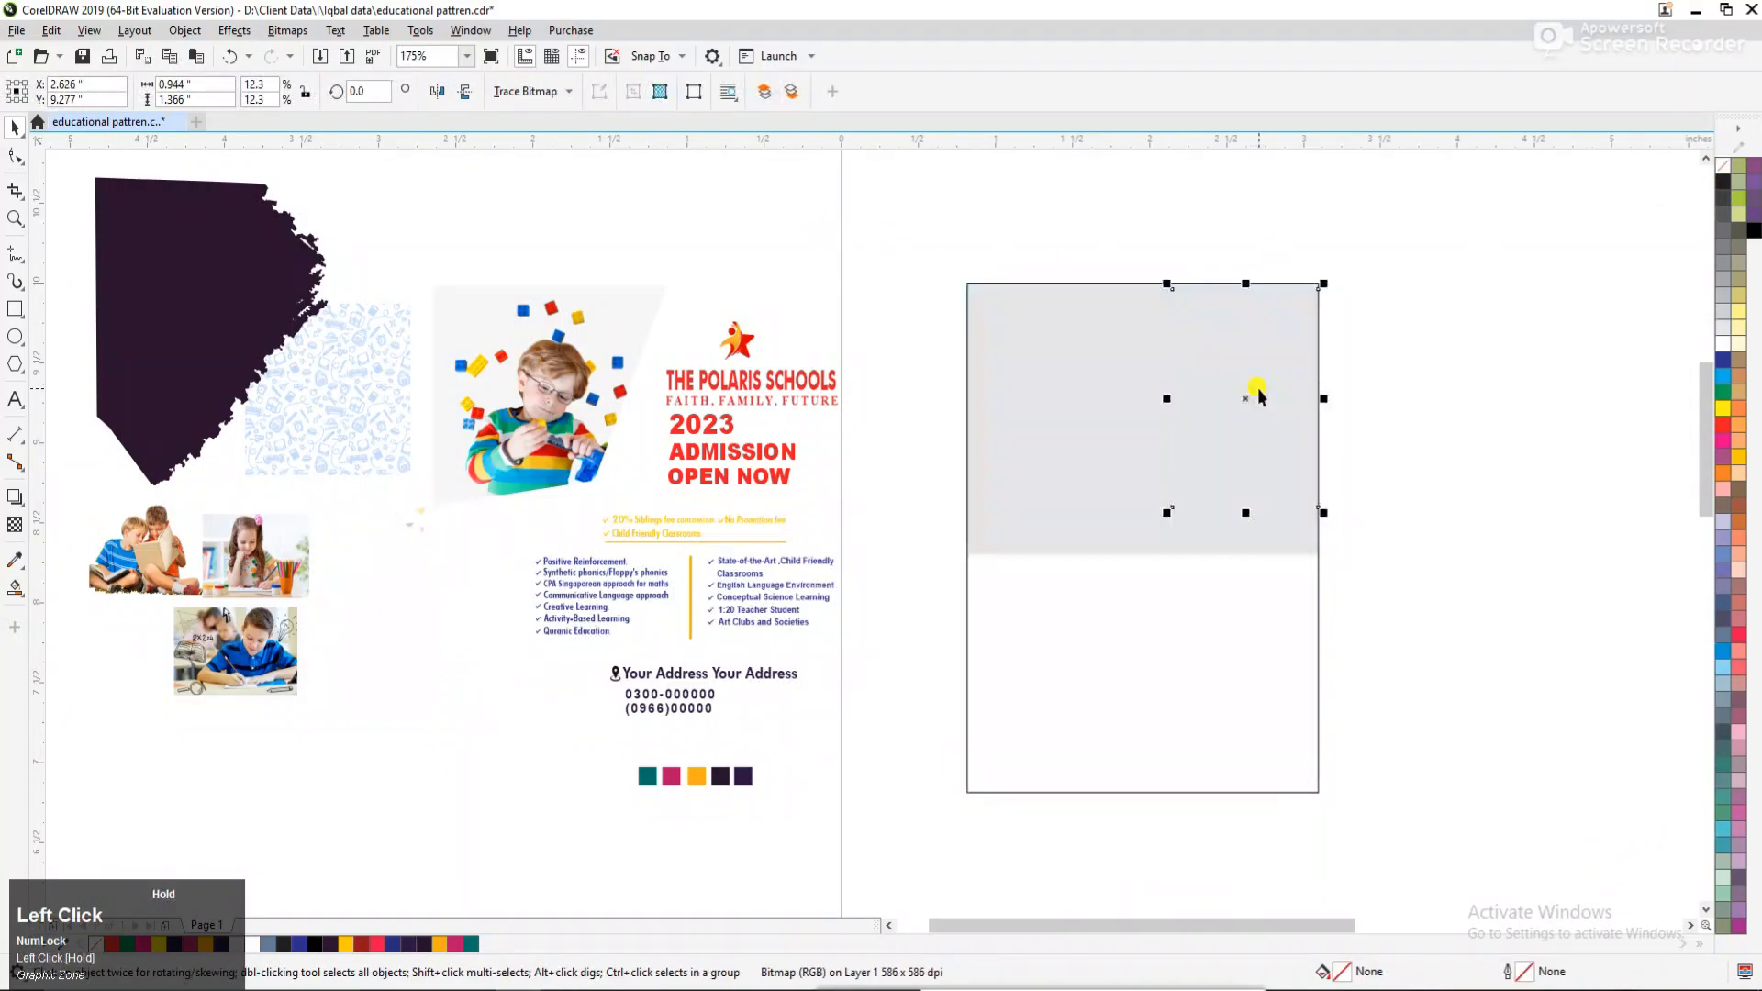
key(shift+Page_Up)
drag(263, 345, 1116, 385)
click(1380, 395)
PowerClip the dark brush shape and the schoolgirl photo together inside the flyer rectangle.
key(F2)
drag(1010, 260, 1384, 586)
click(650, 425)
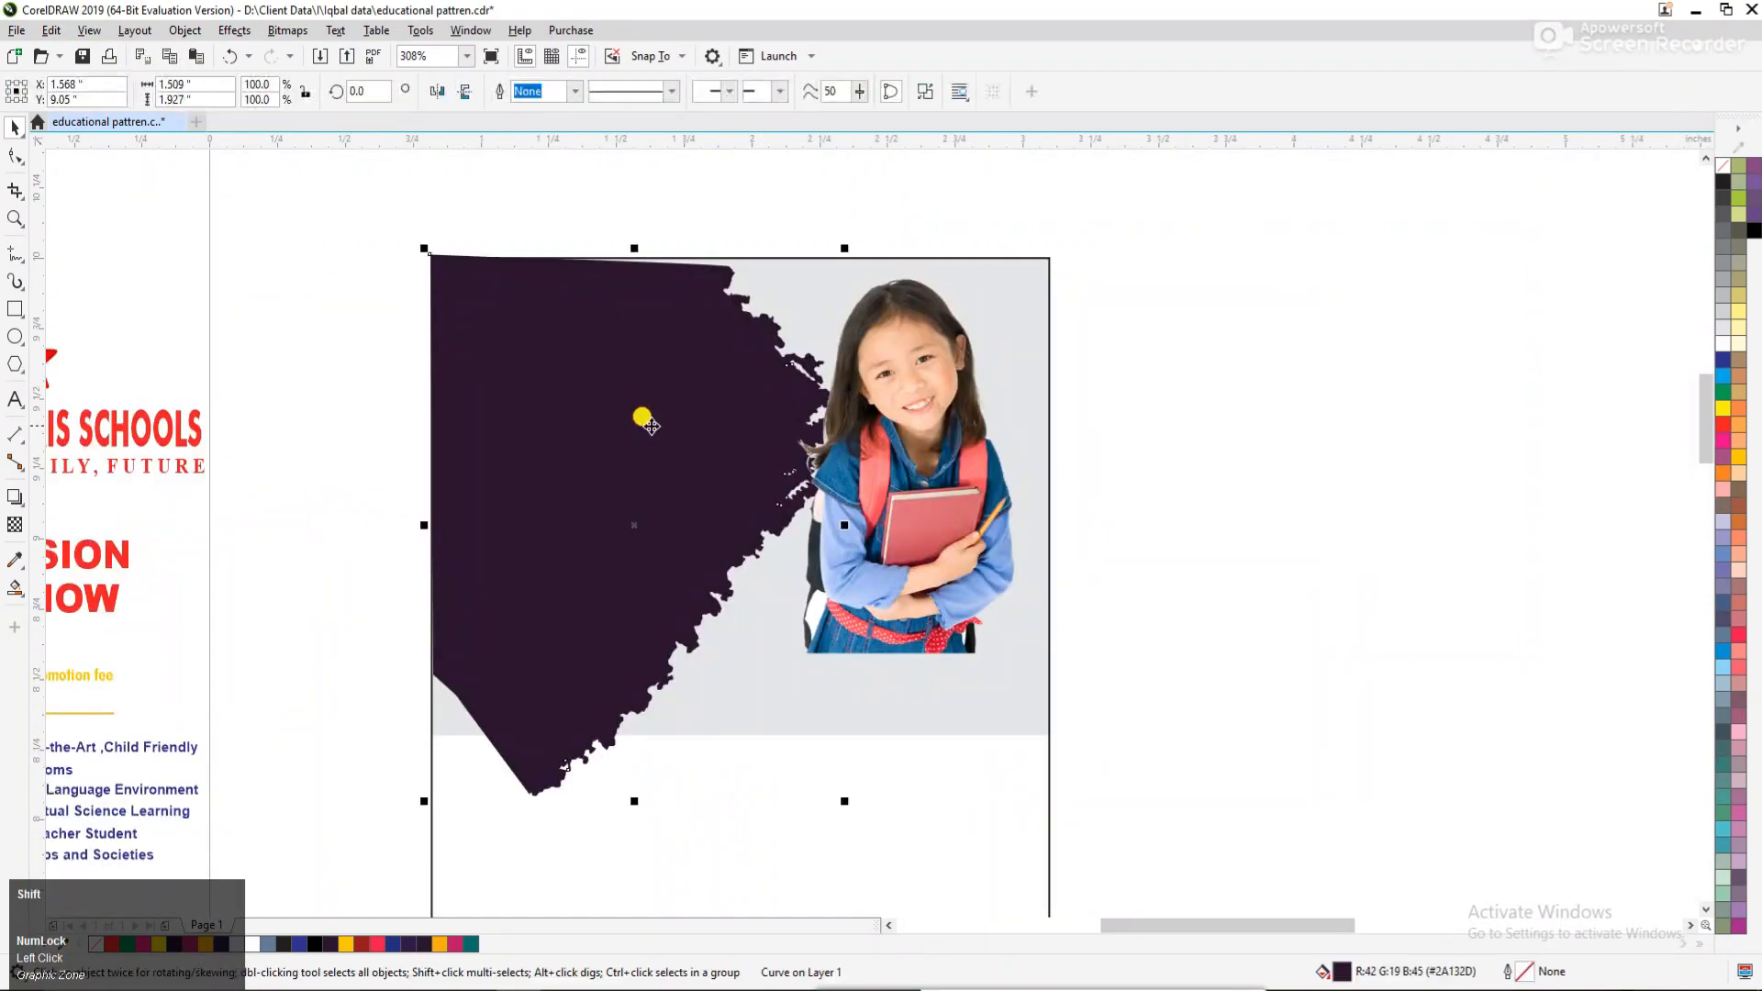
shift+click(900, 454)
right_click(919, 437)
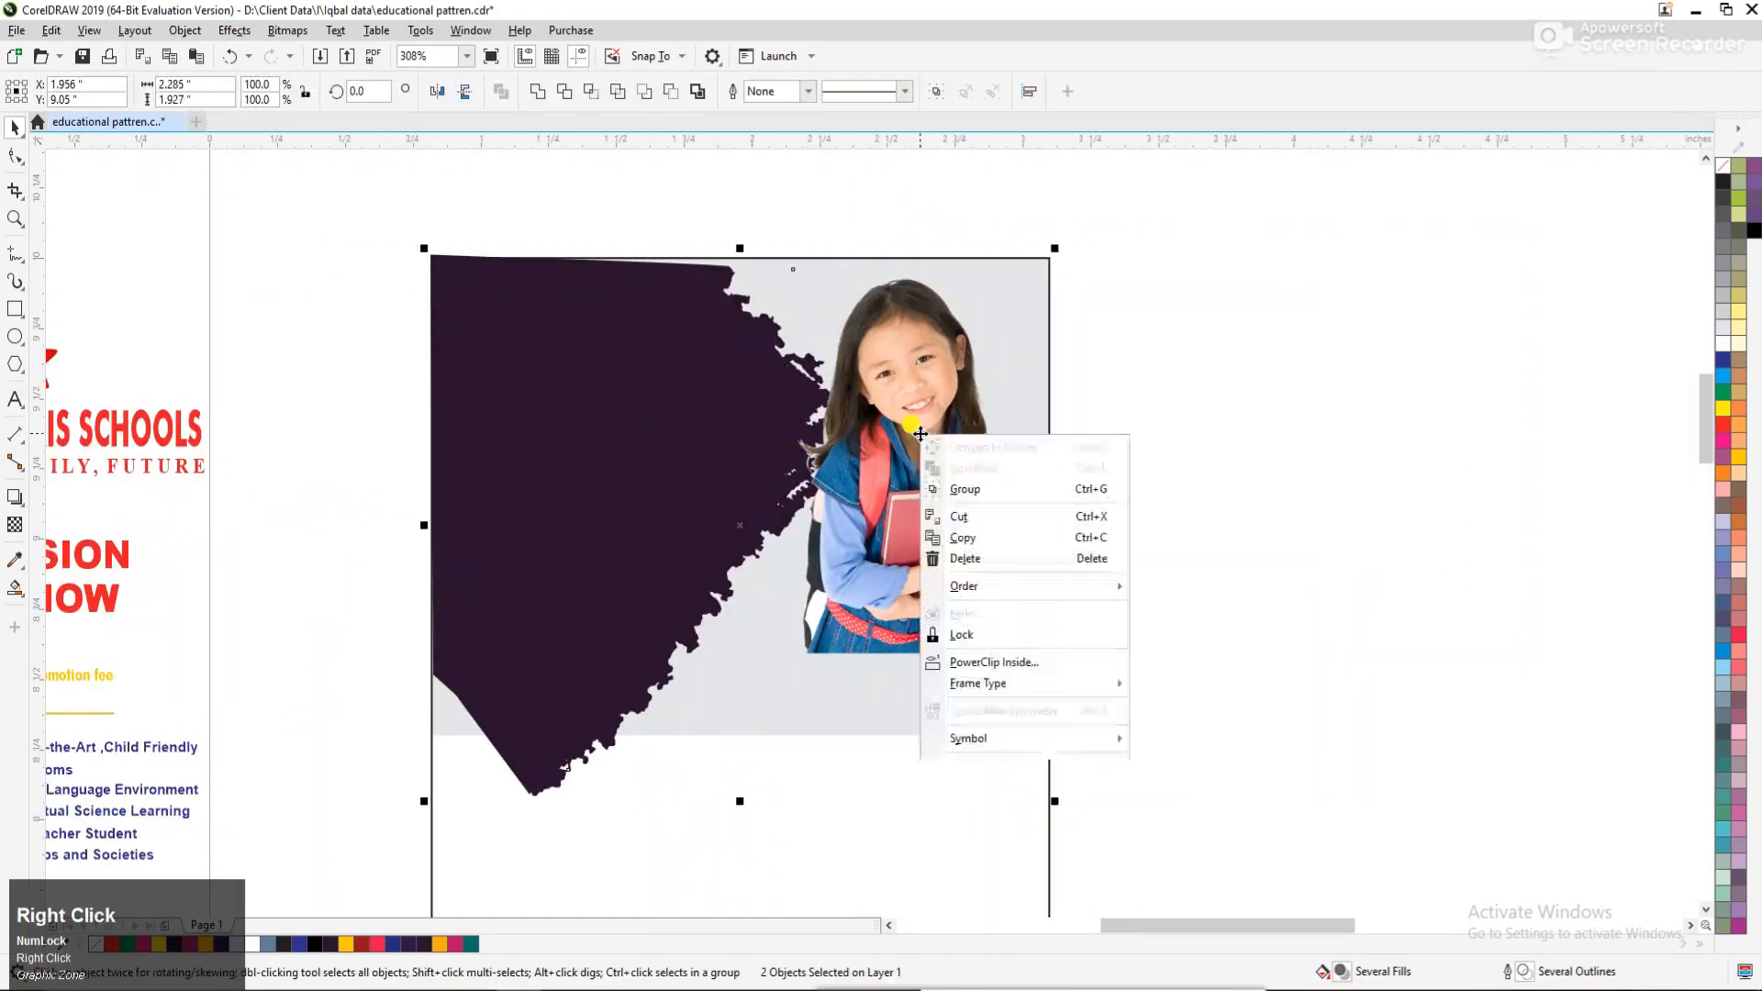
click(1025, 667)
ctrl+click(692, 496)
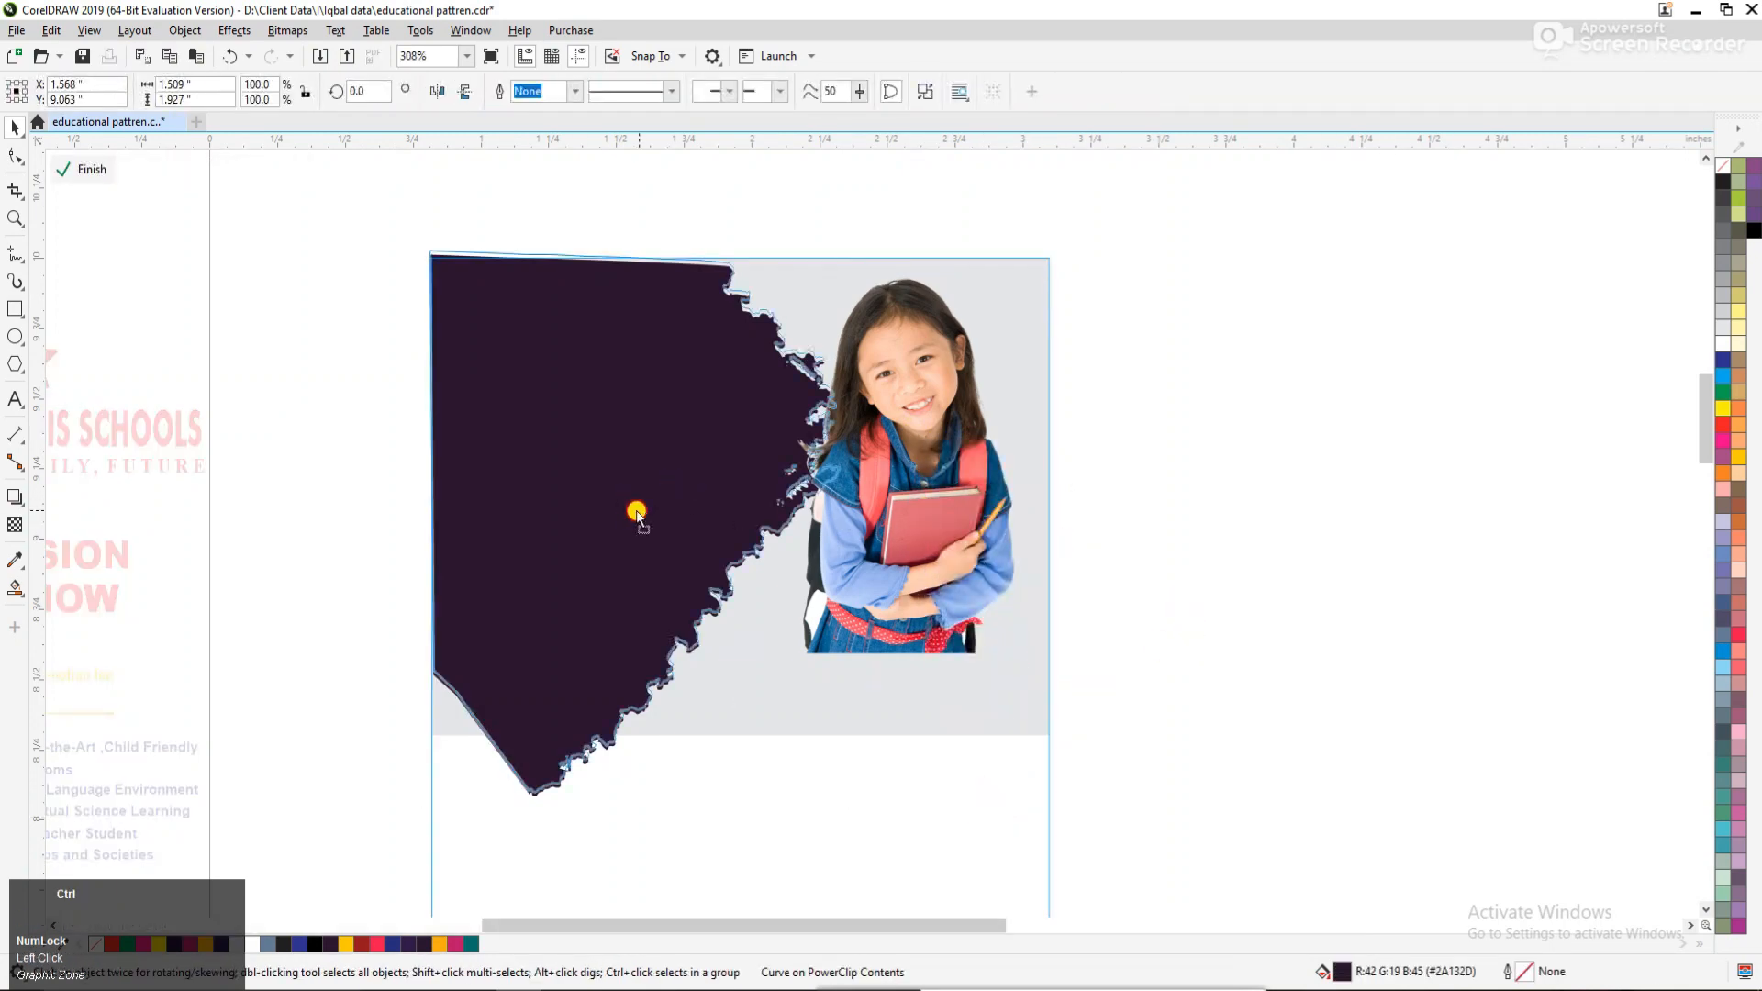
Within the PowerClip contents, shift the dark brush shape up and left past the frame's corner and adjust the schoolgirl photo's position.
drag(637, 514, 606, 489)
scroll(1154, 487, down, 2)
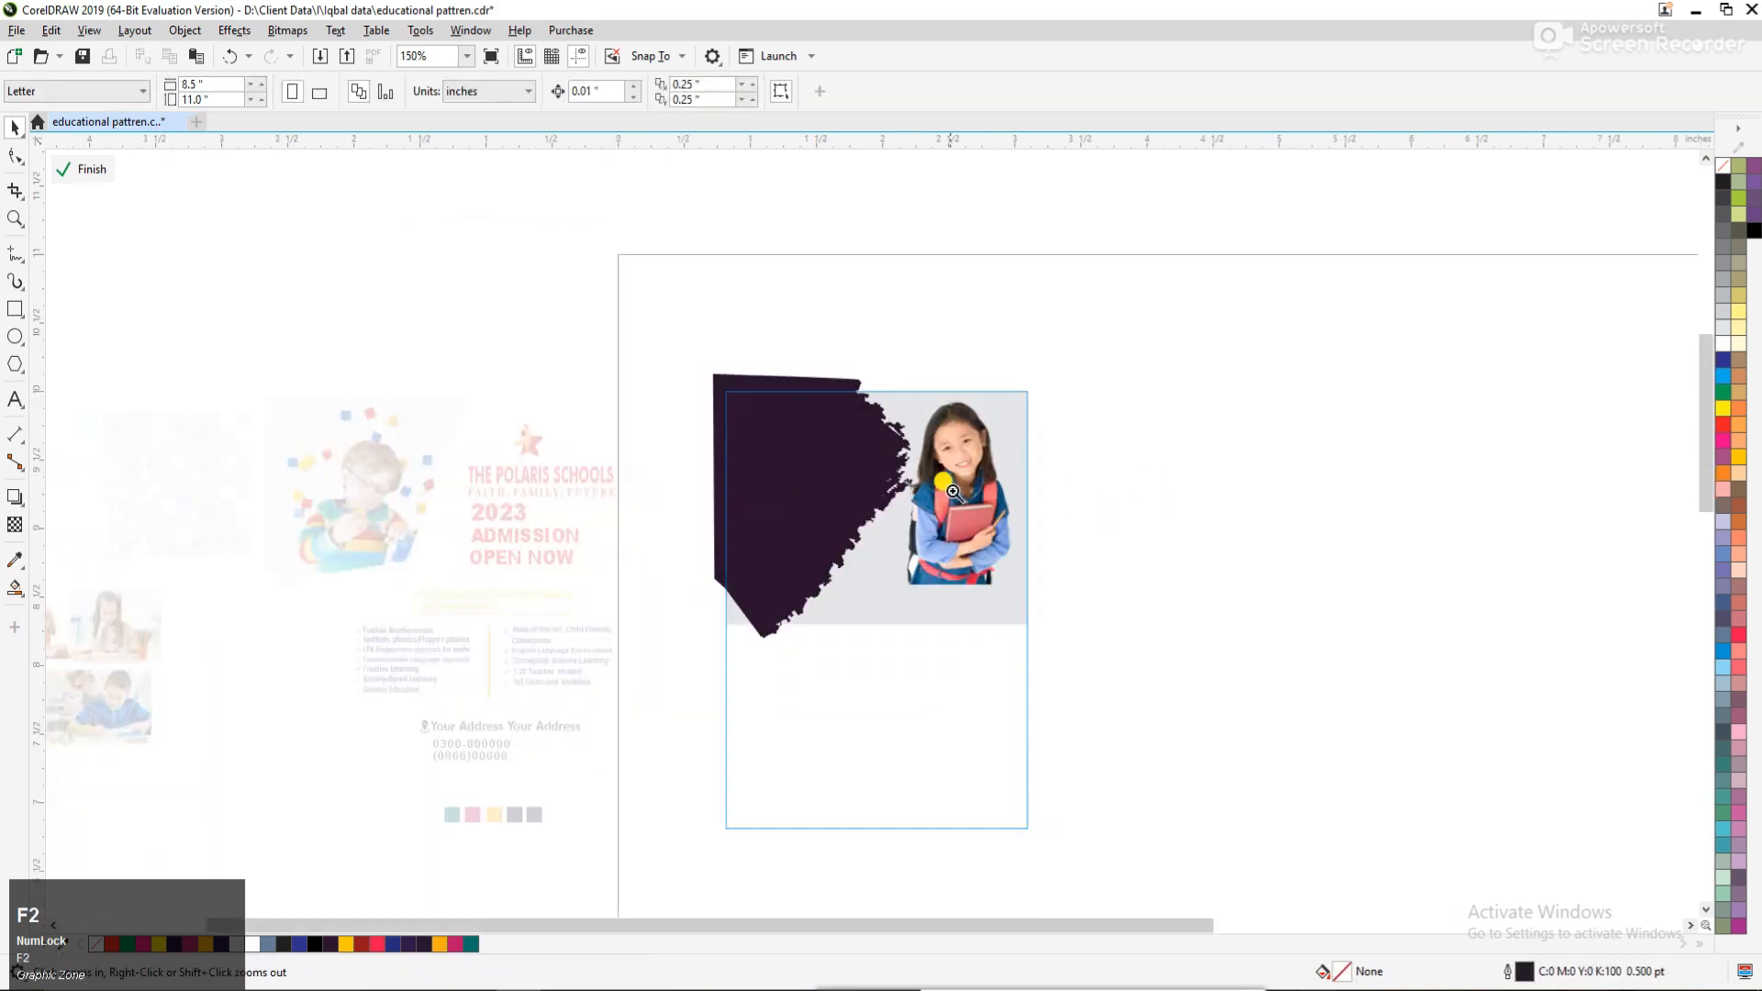
scroll(1147, 550, up, 3)
click(1140, 653)
drag(1140, 651, 1124, 651)
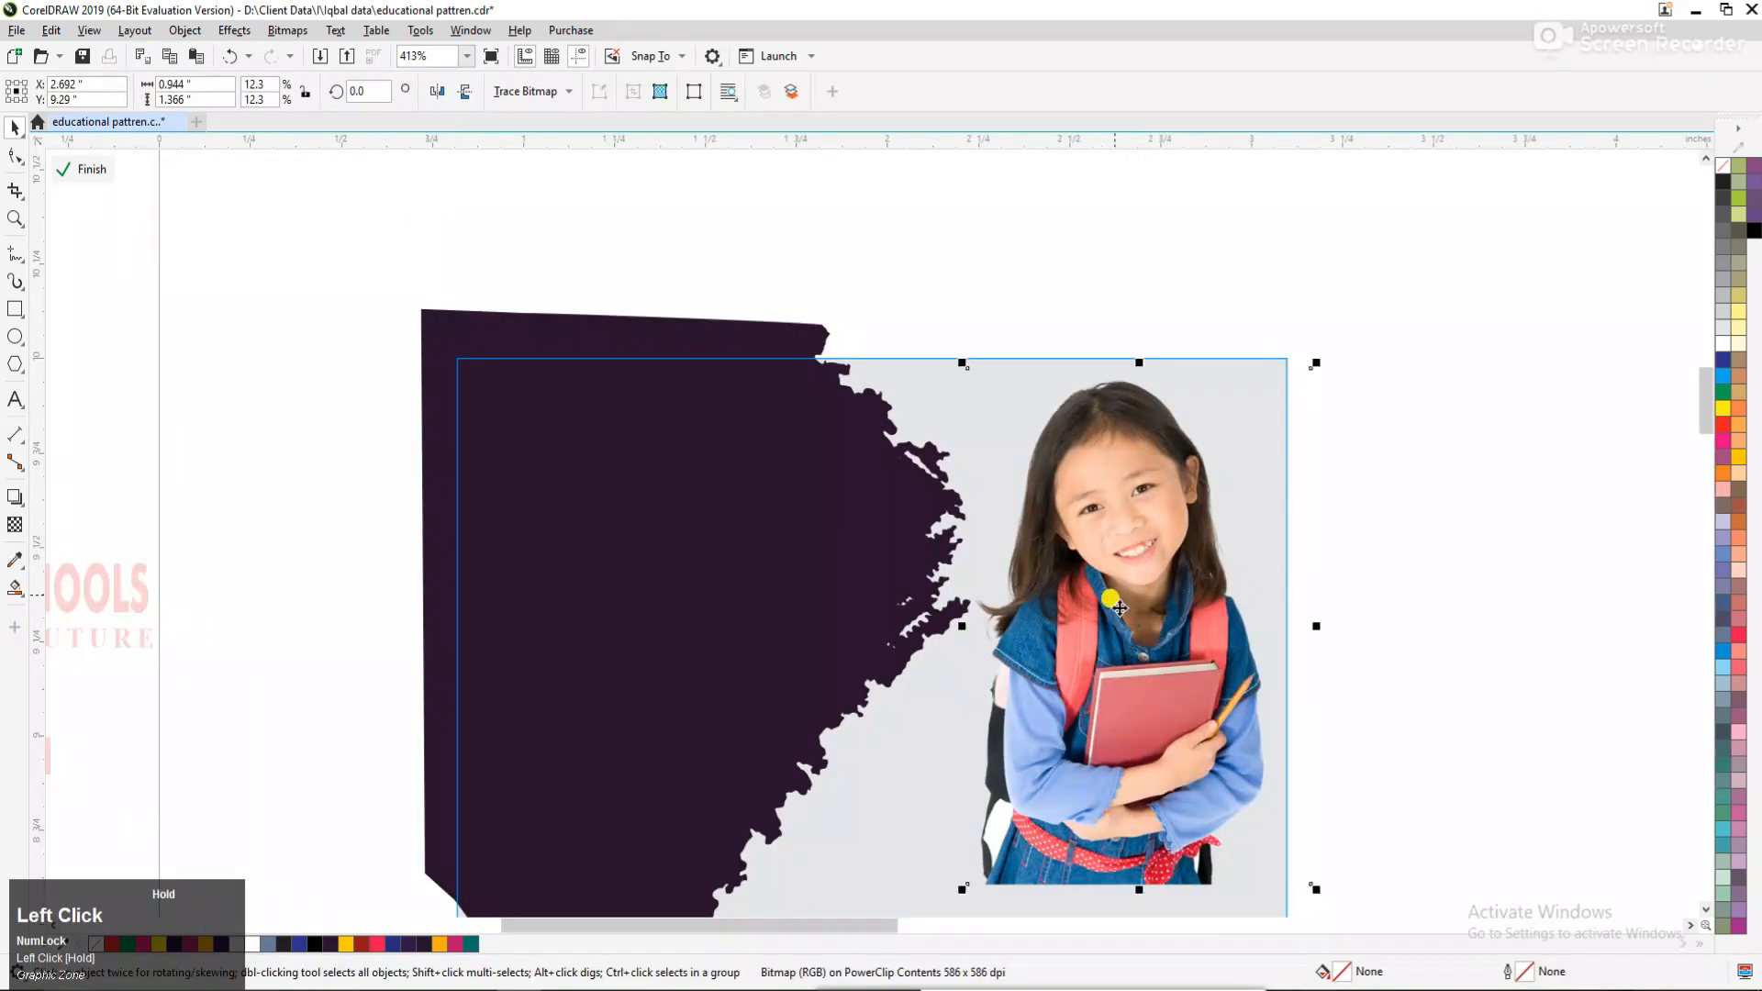
Duplicate the dark brush shape, placing the copy up and left of the original beyond the flyer frame.
key(F3)
key(F3)
key(F2)
drag(797, 424, 1190, 713)
drag(919, 615, 653, 415)
right_click(652, 416)
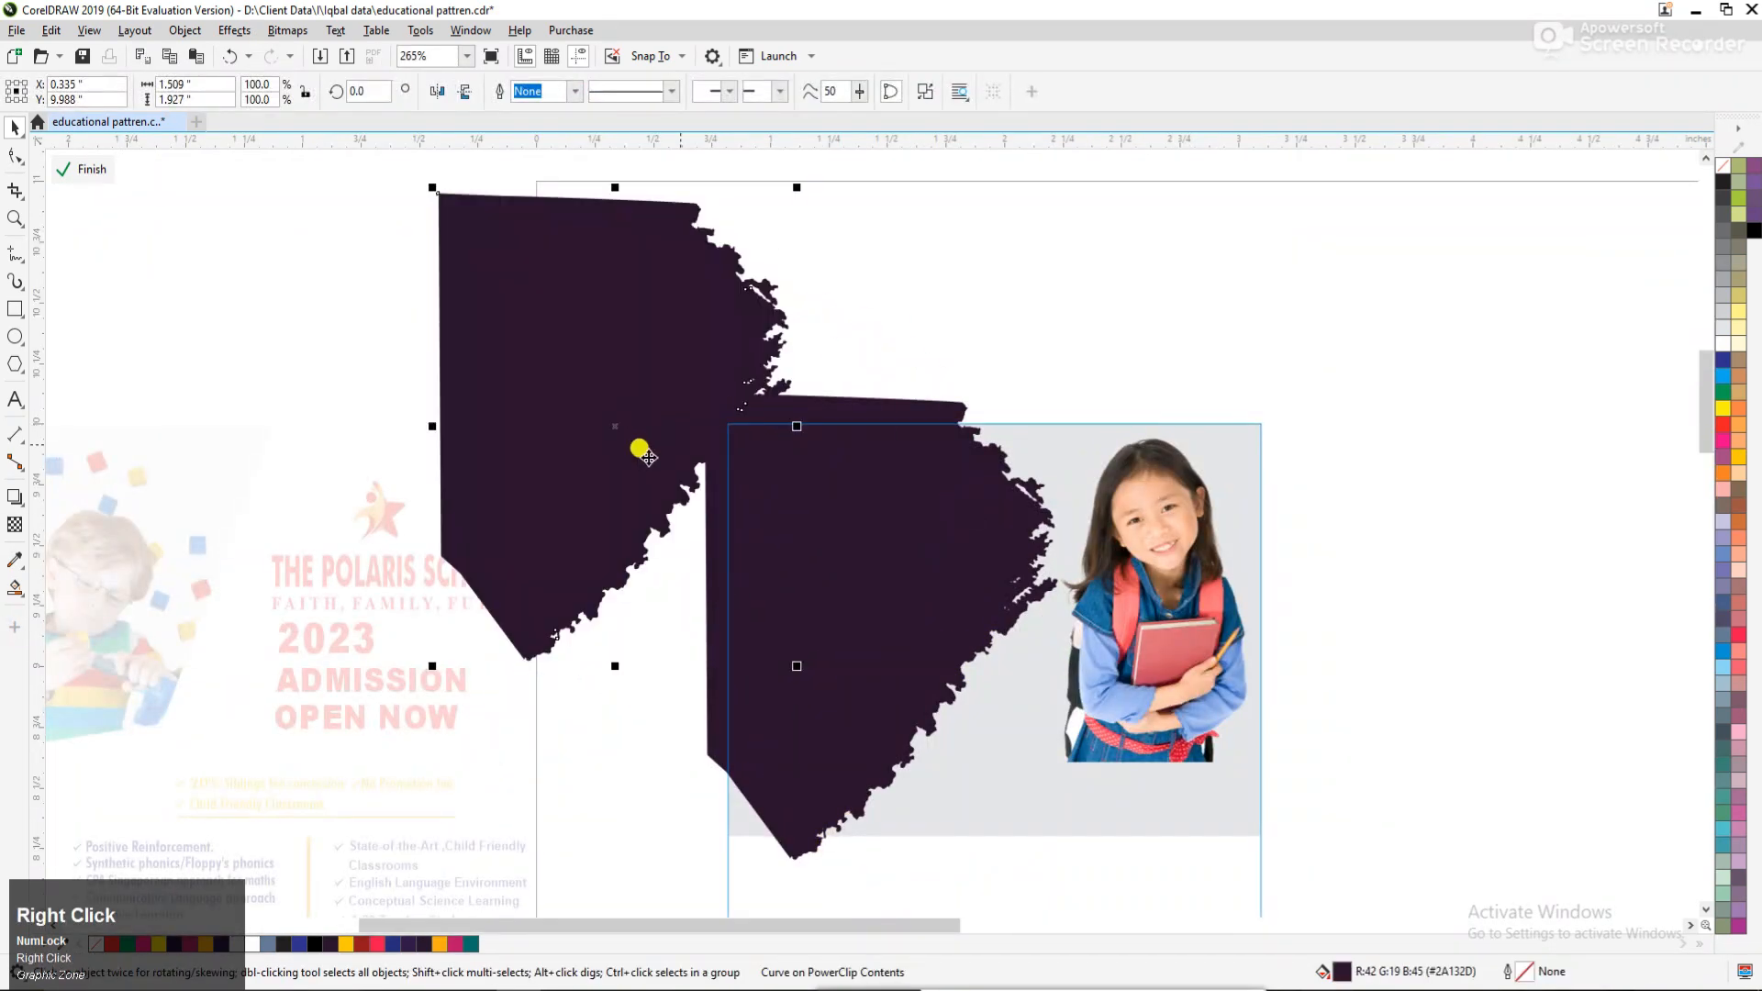
Scale the brush copy down to about 37% and rotate it to about 283.5° over the flyer's upper-left corner.
drag(793, 193, 787, 367)
click(664, 260)
drag(840, 299, 853, 331)
drag(751, 366, 767, 348)
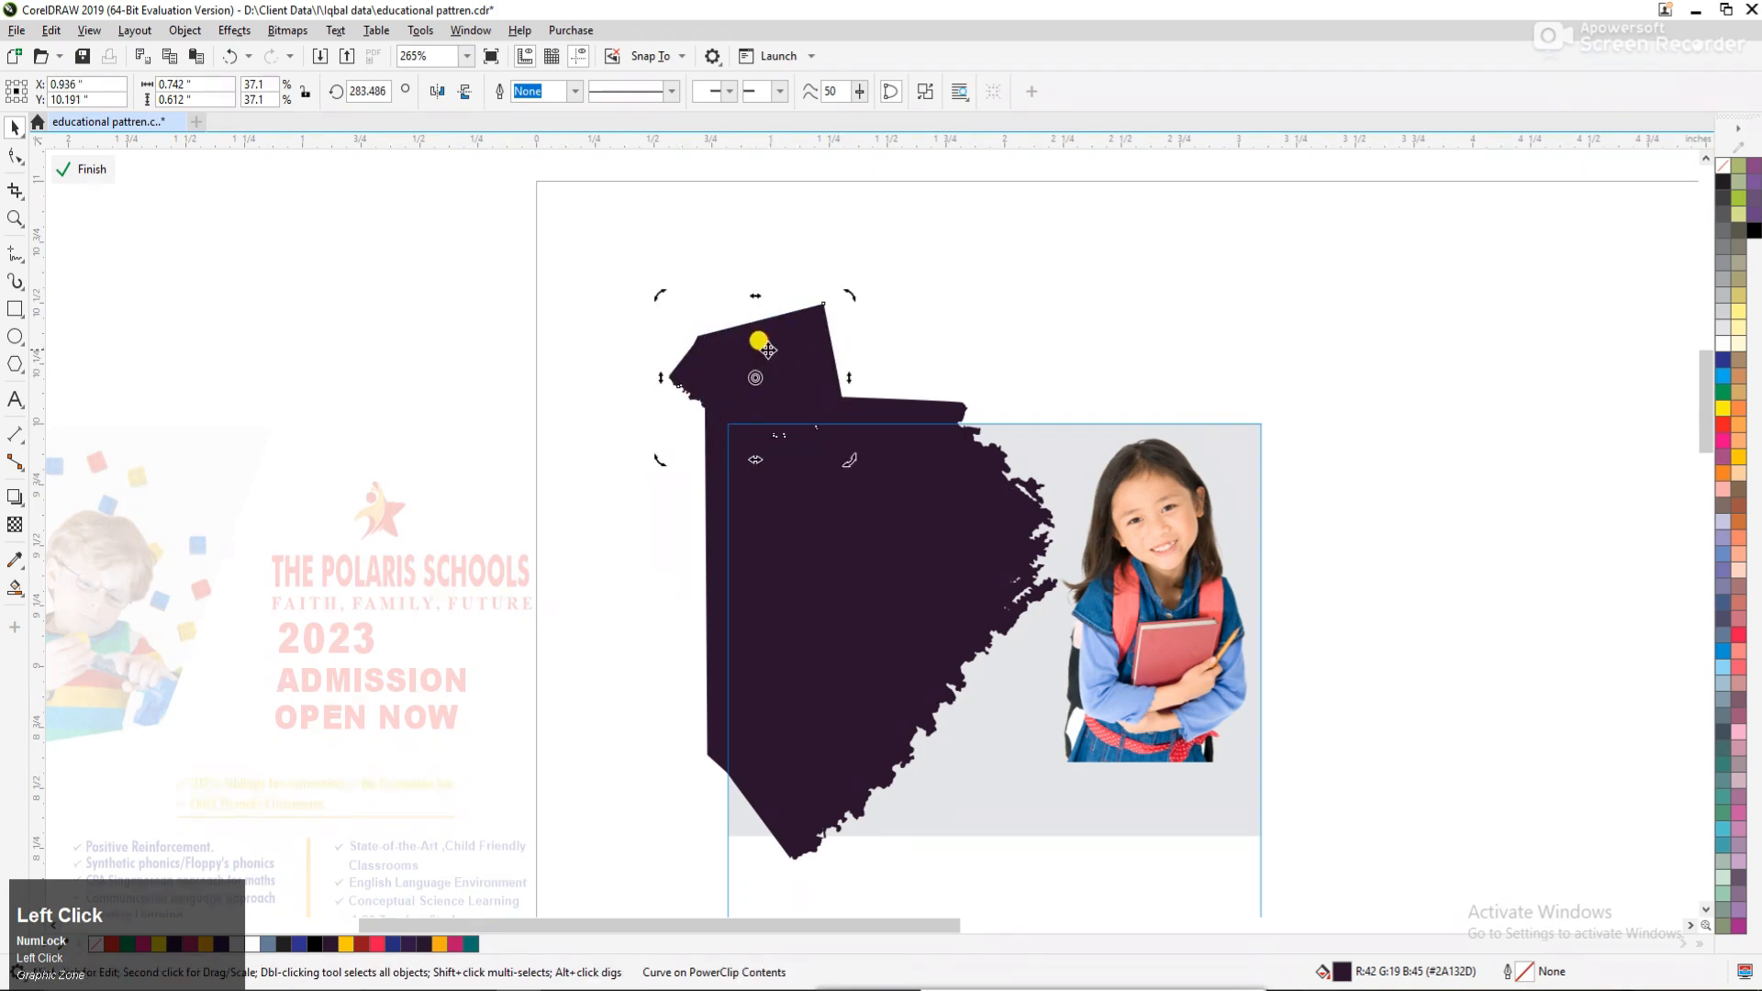
Fill the small brush copy with light grey, shift it slightly left over the corner, and finish editing the PowerClip.
click(1724, 328)
click(1344, 325)
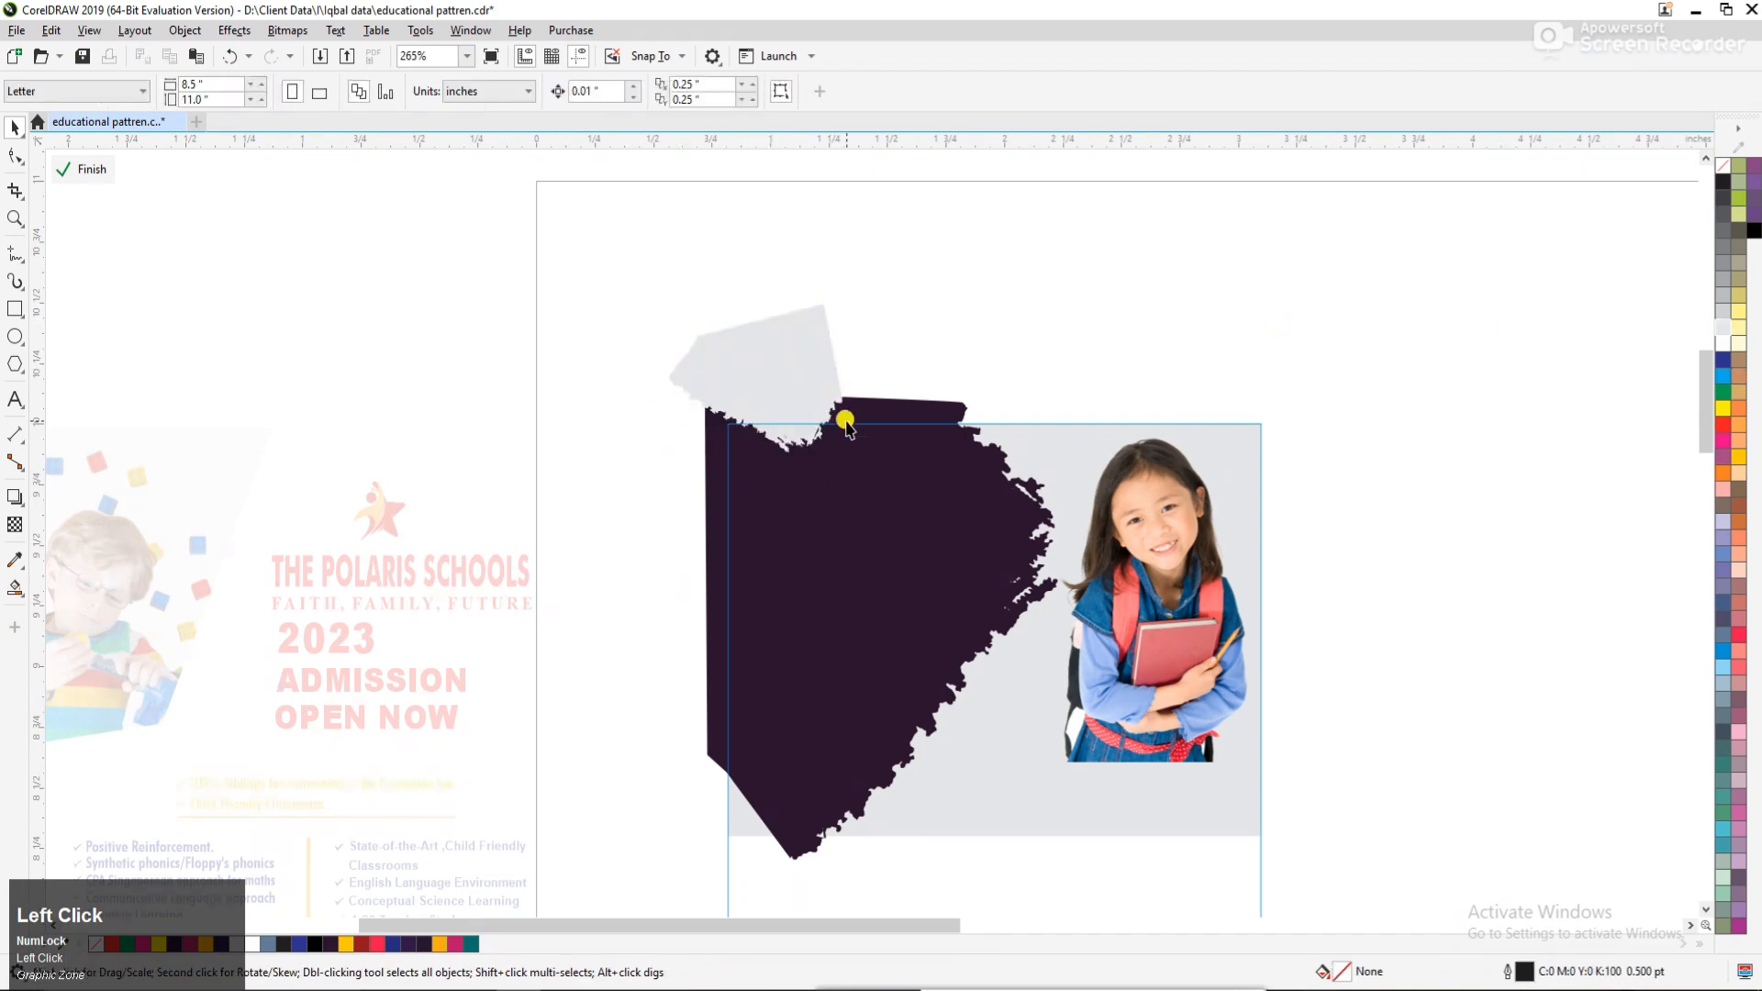
key(F2)
drag(583, 330, 1194, 535)
drag(659, 421, 567, 431)
ctrl+click(806, 356)
click(806, 356)
Cut the boy photo and the blue school-icon pattern and paste them into the flyer's PowerClip contents.
key(F3)
key(F3)
key(F3)
key(F2)
drag(409, 398, 1160, 726)
click(336, 466)
shift+click(125, 499)
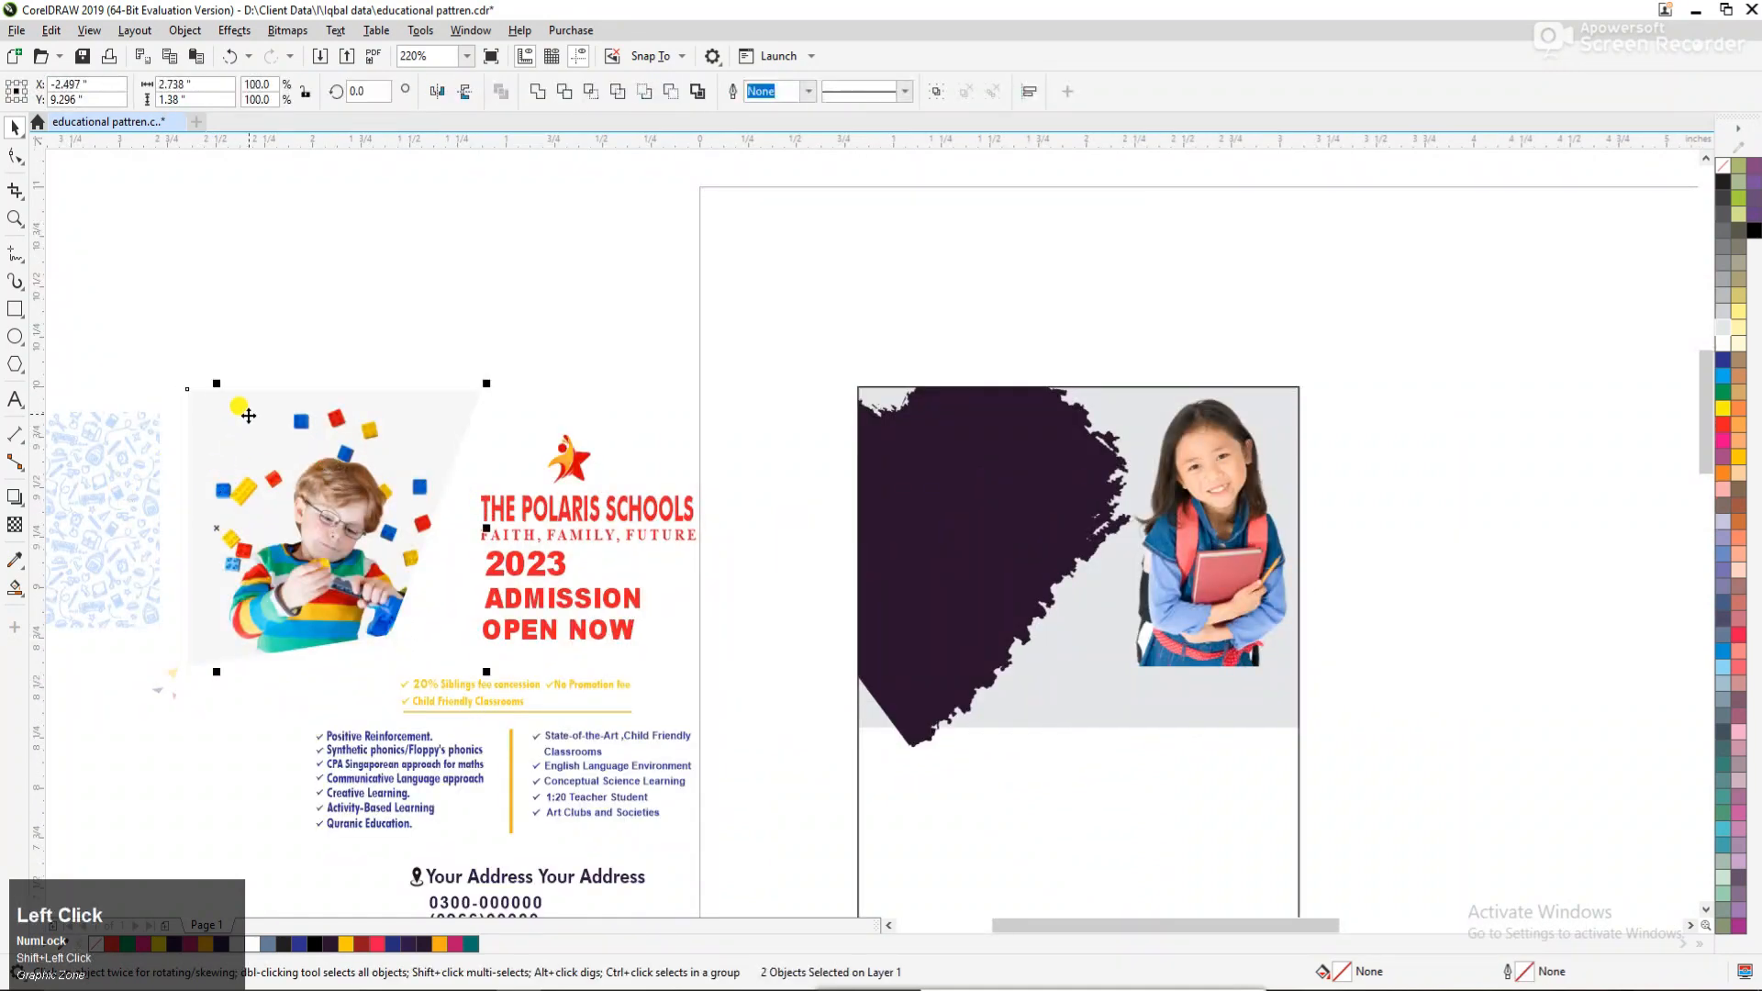
drag(125, 499, 1372, 432)
key(ctrl+x)
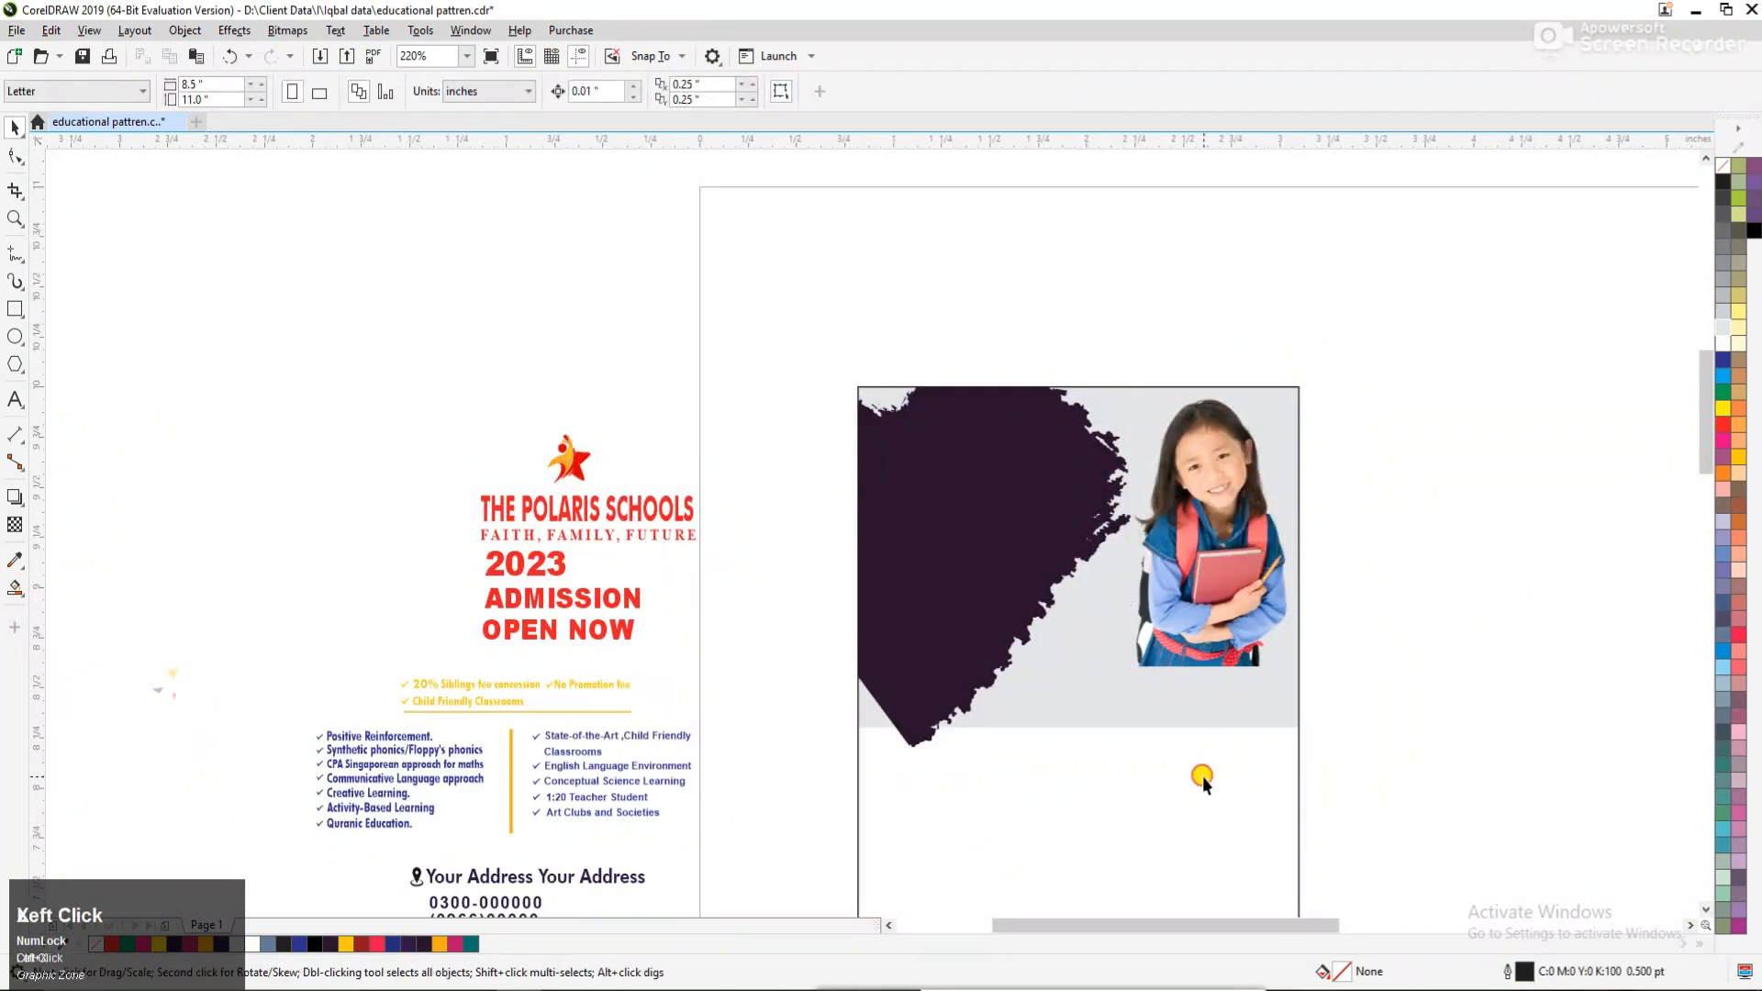
ctrl+click(1203, 777)
key(ctrl+v)
click(1408, 668)
Position the boy photo over the dark brush shape's area and layer the brush shape in front of it.
key(F3)
key(F3)
key(F2)
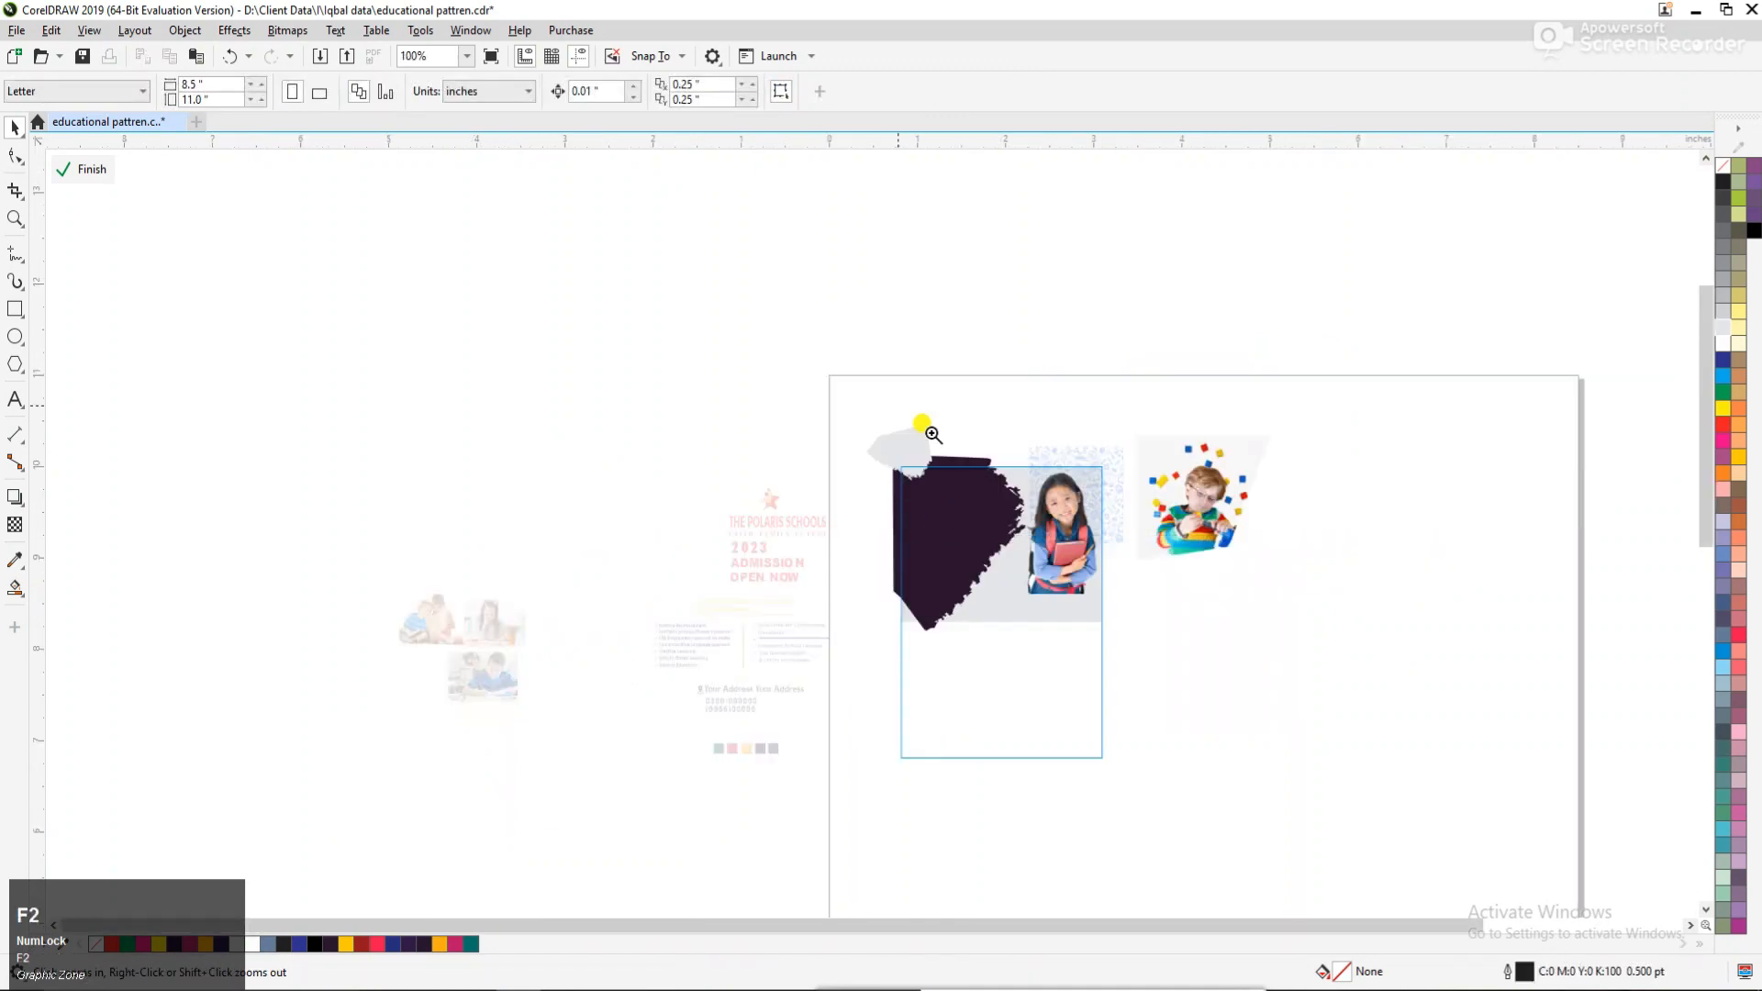
drag(816, 360, 1269, 675)
drag(1277, 500, 816, 609)
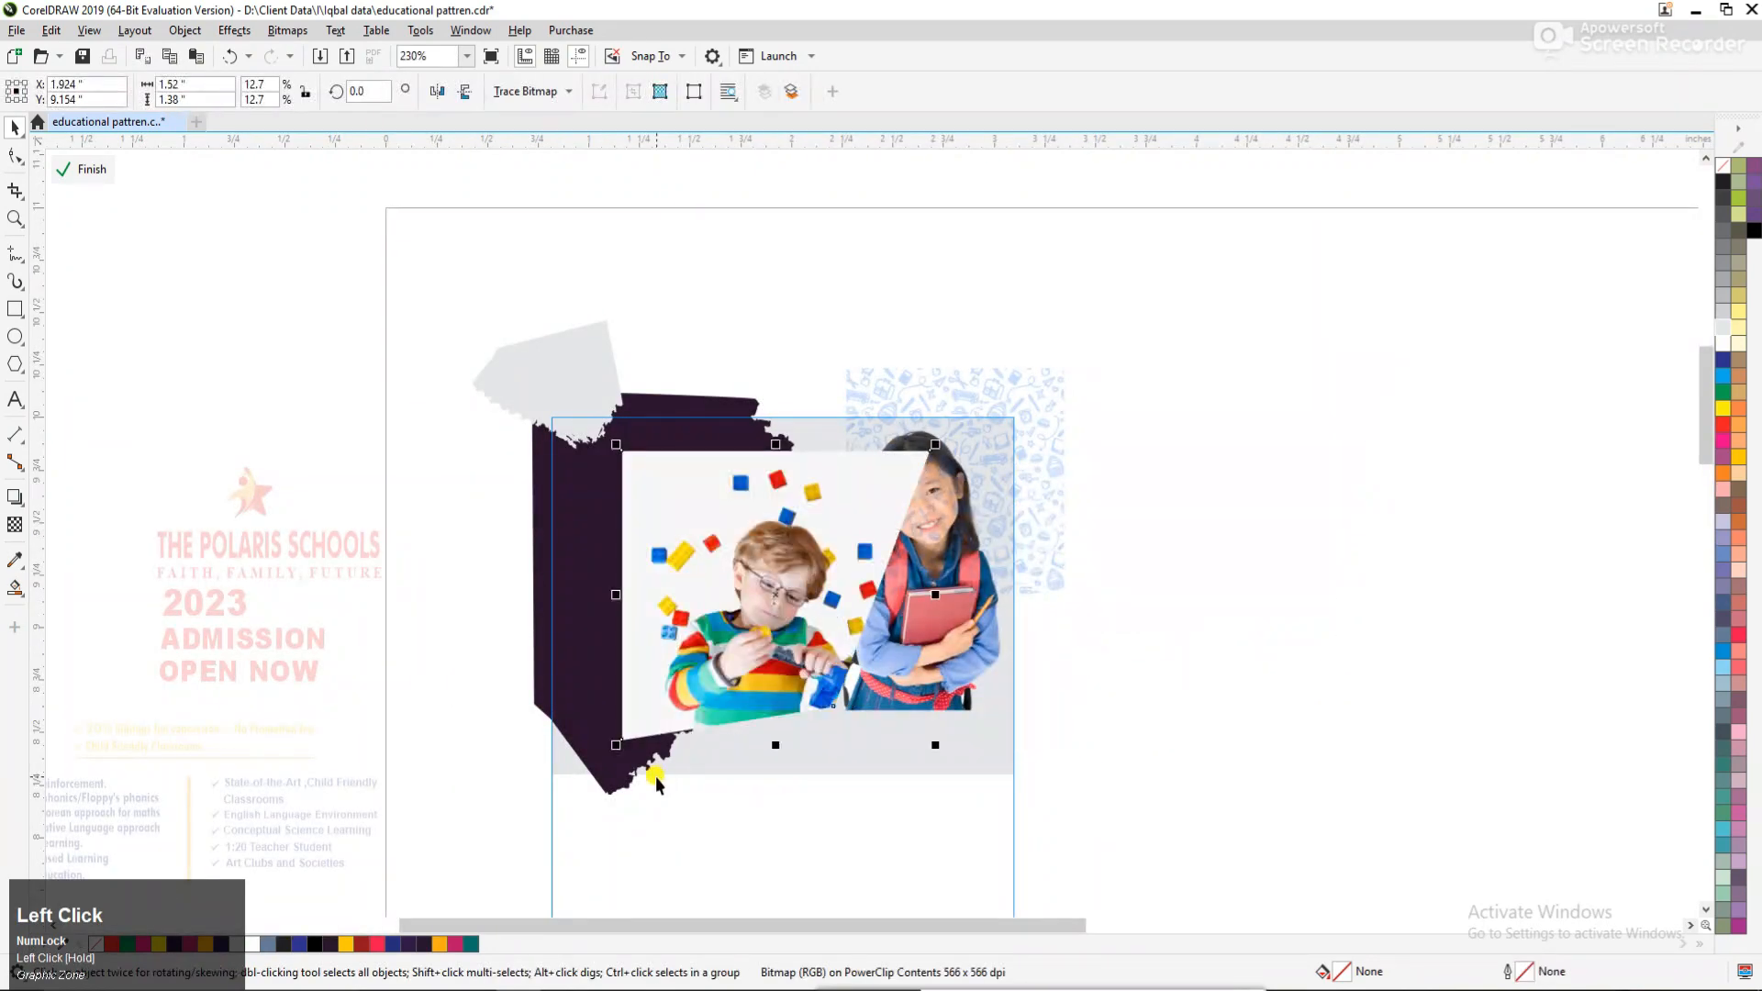
key(shift+Page_Up)
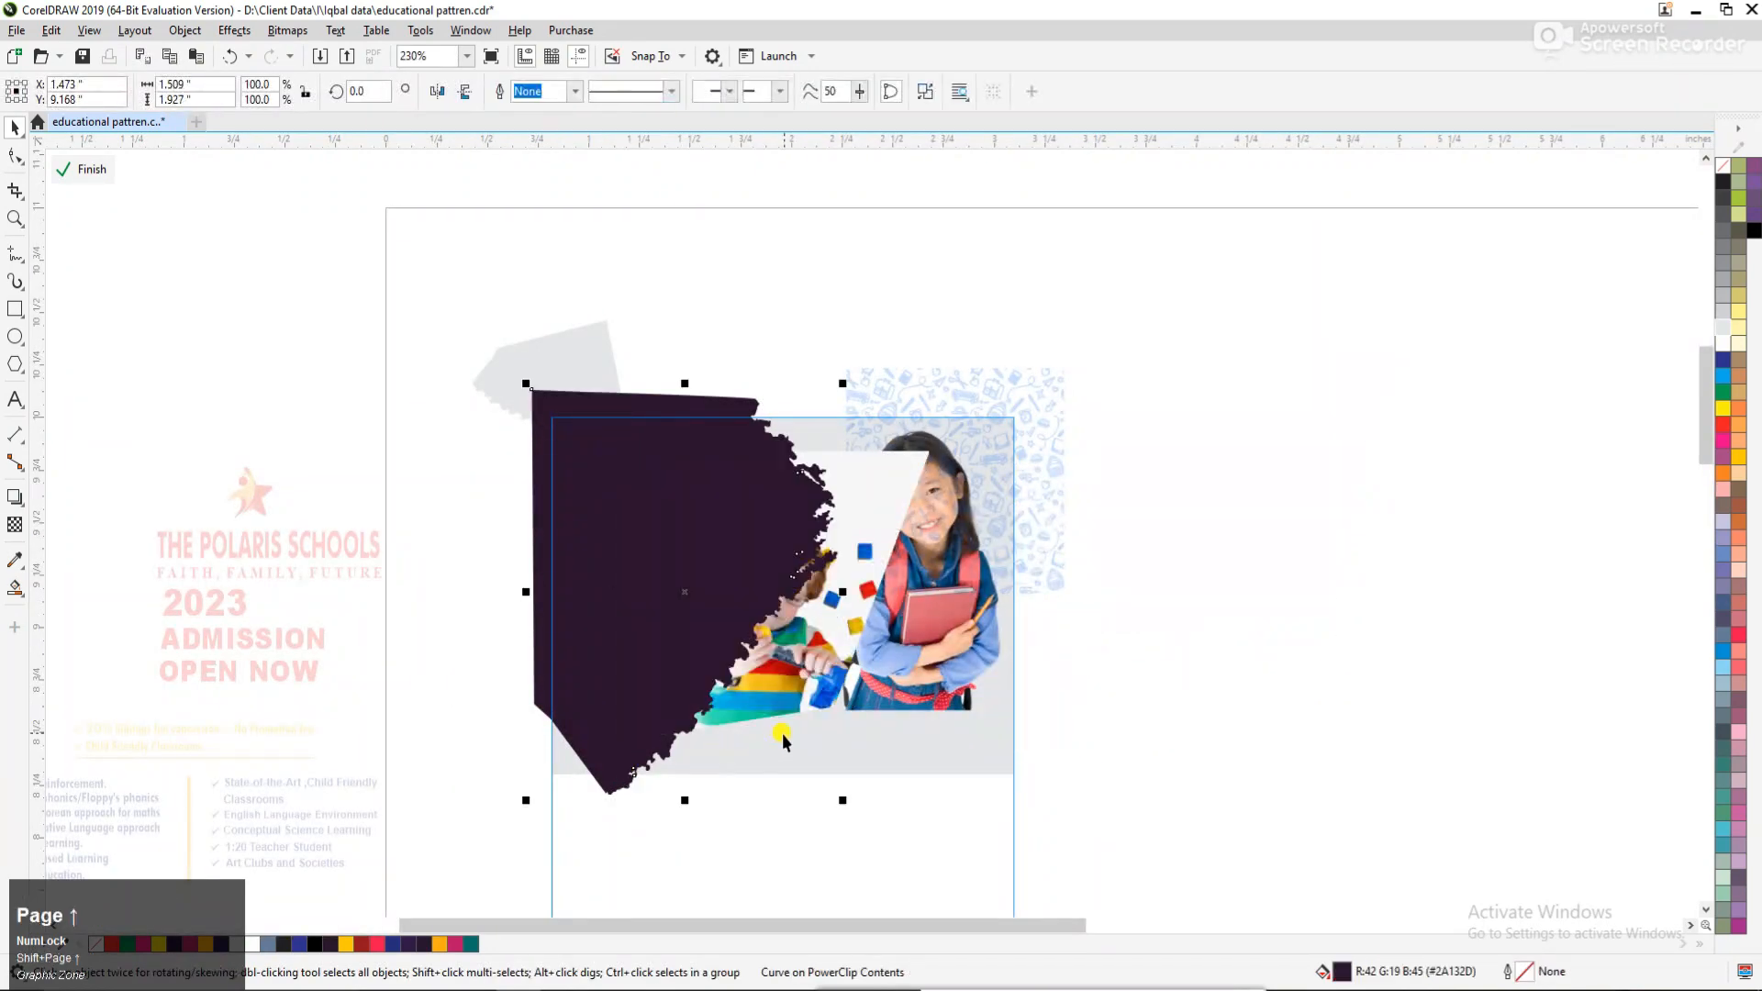
drag(783, 739, 722, 657)
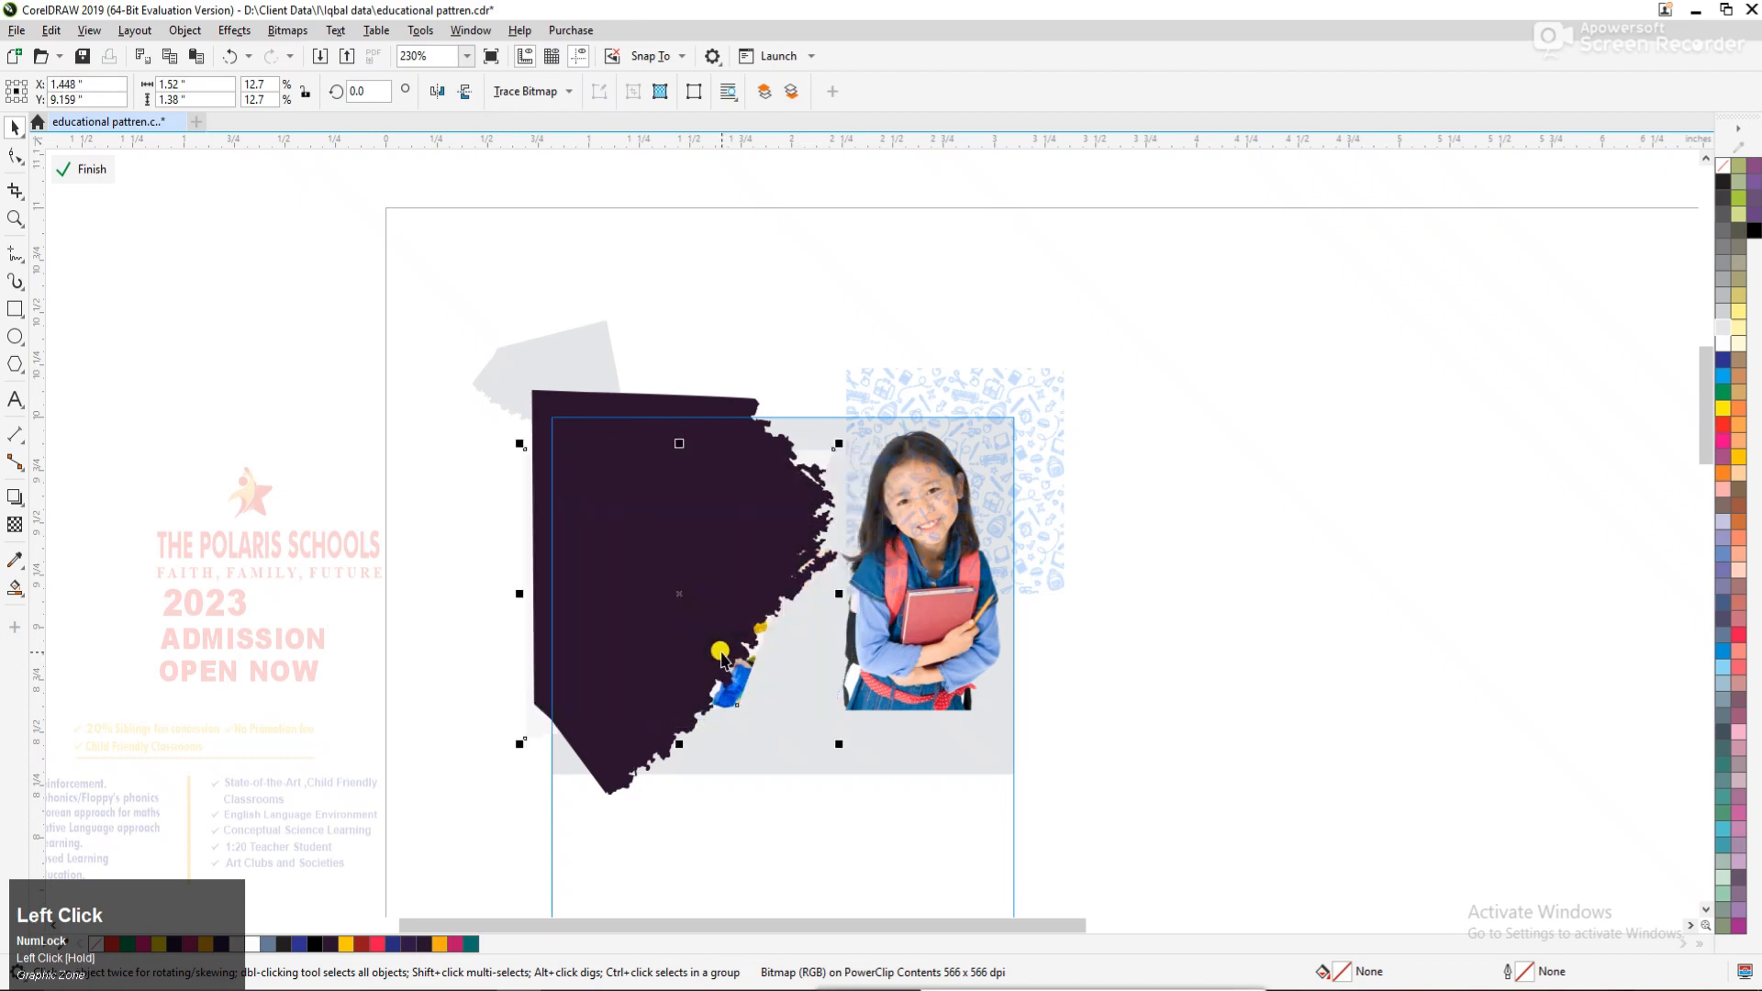
Apply a uniform transparency of 10 to the large dark brush shape covering the boy photo.
click(588, 692)
click(15, 524)
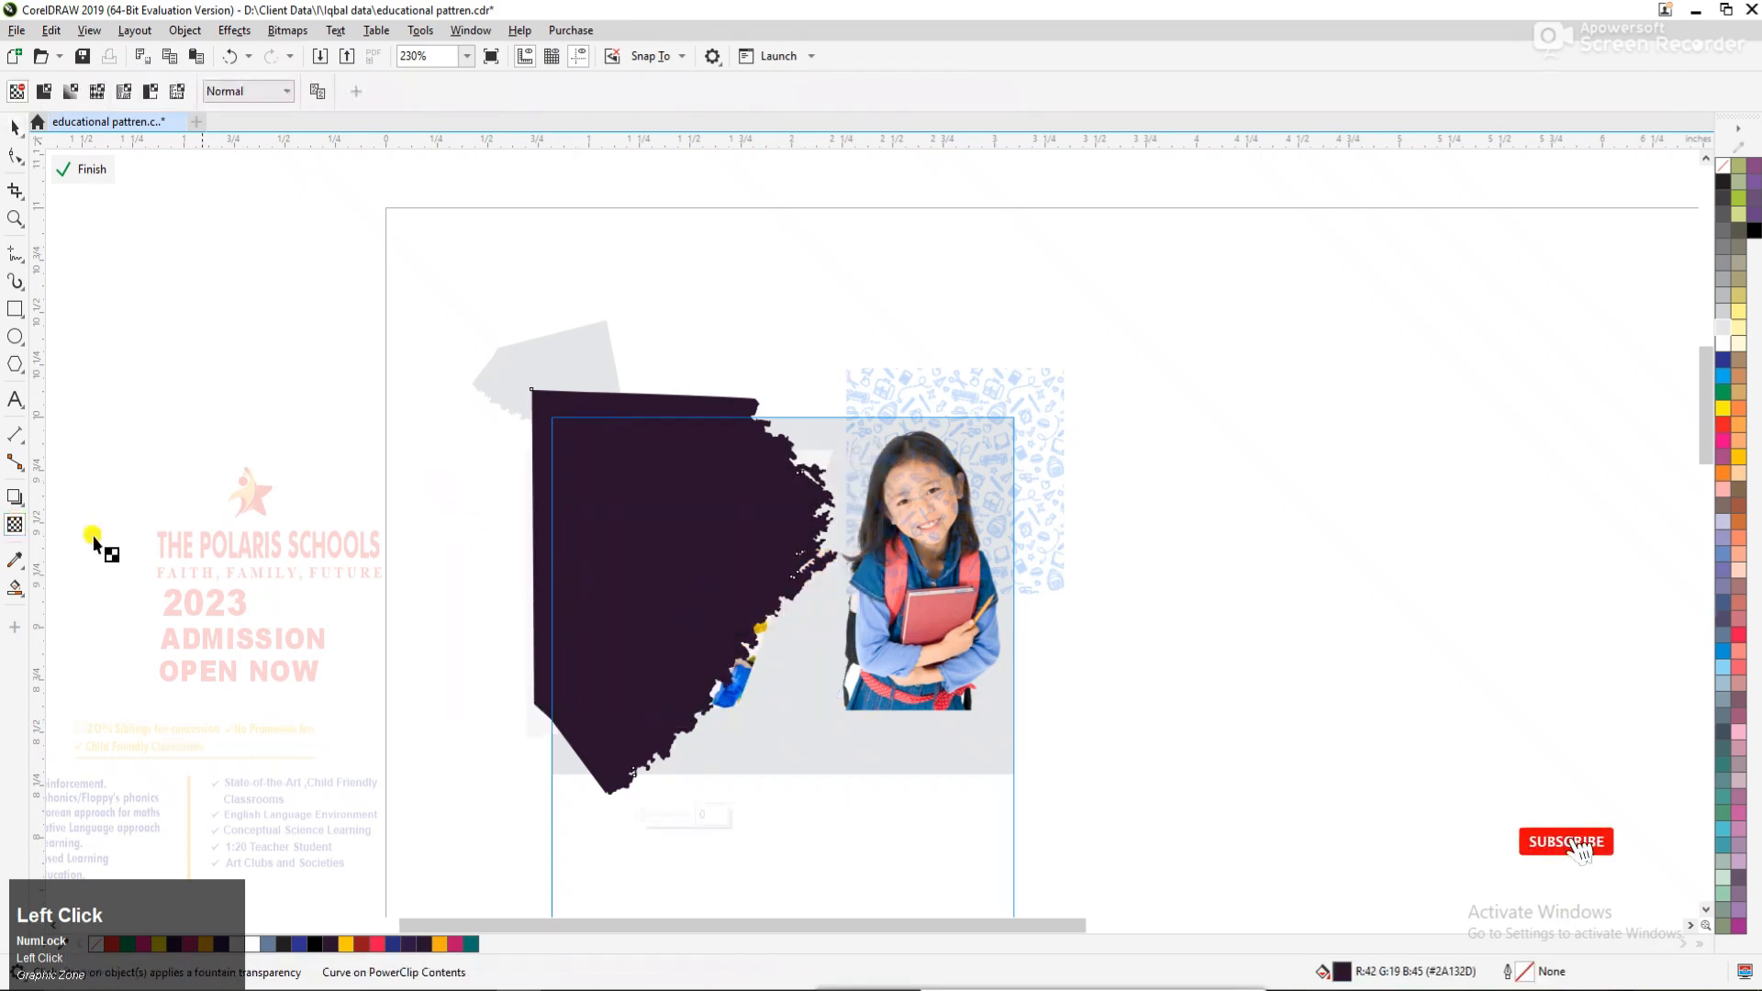
click(46, 94)
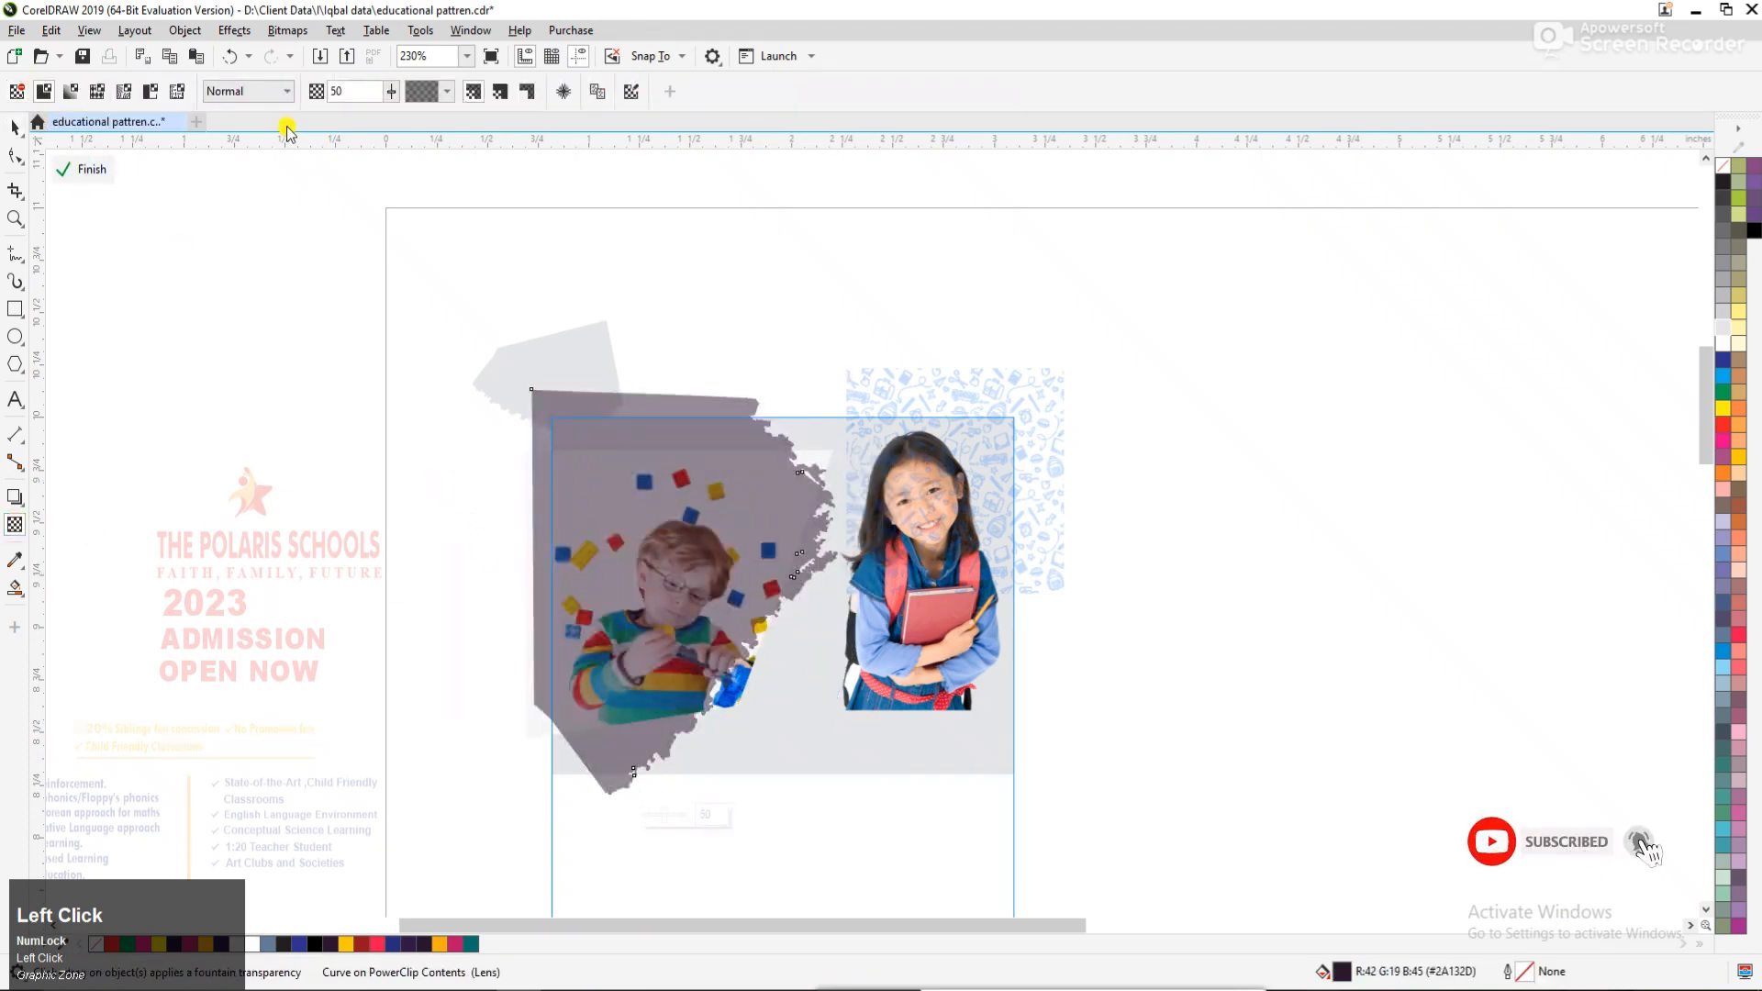
text(15)
key(Return)
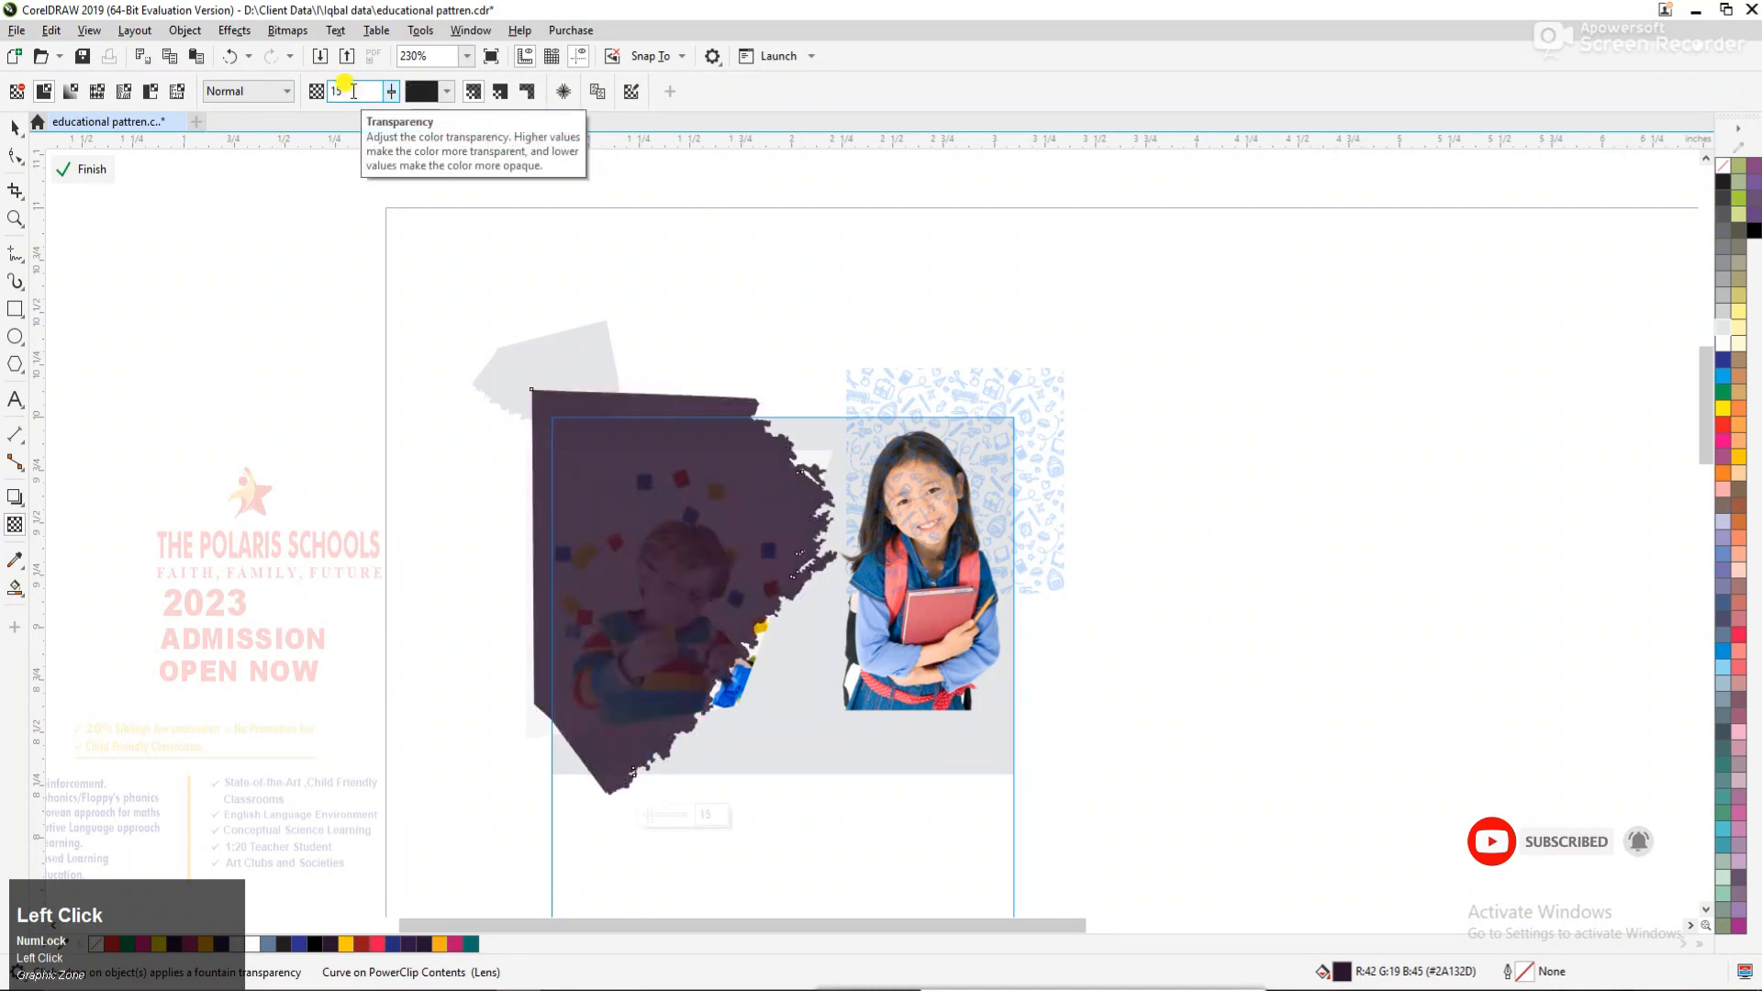
click(357, 99)
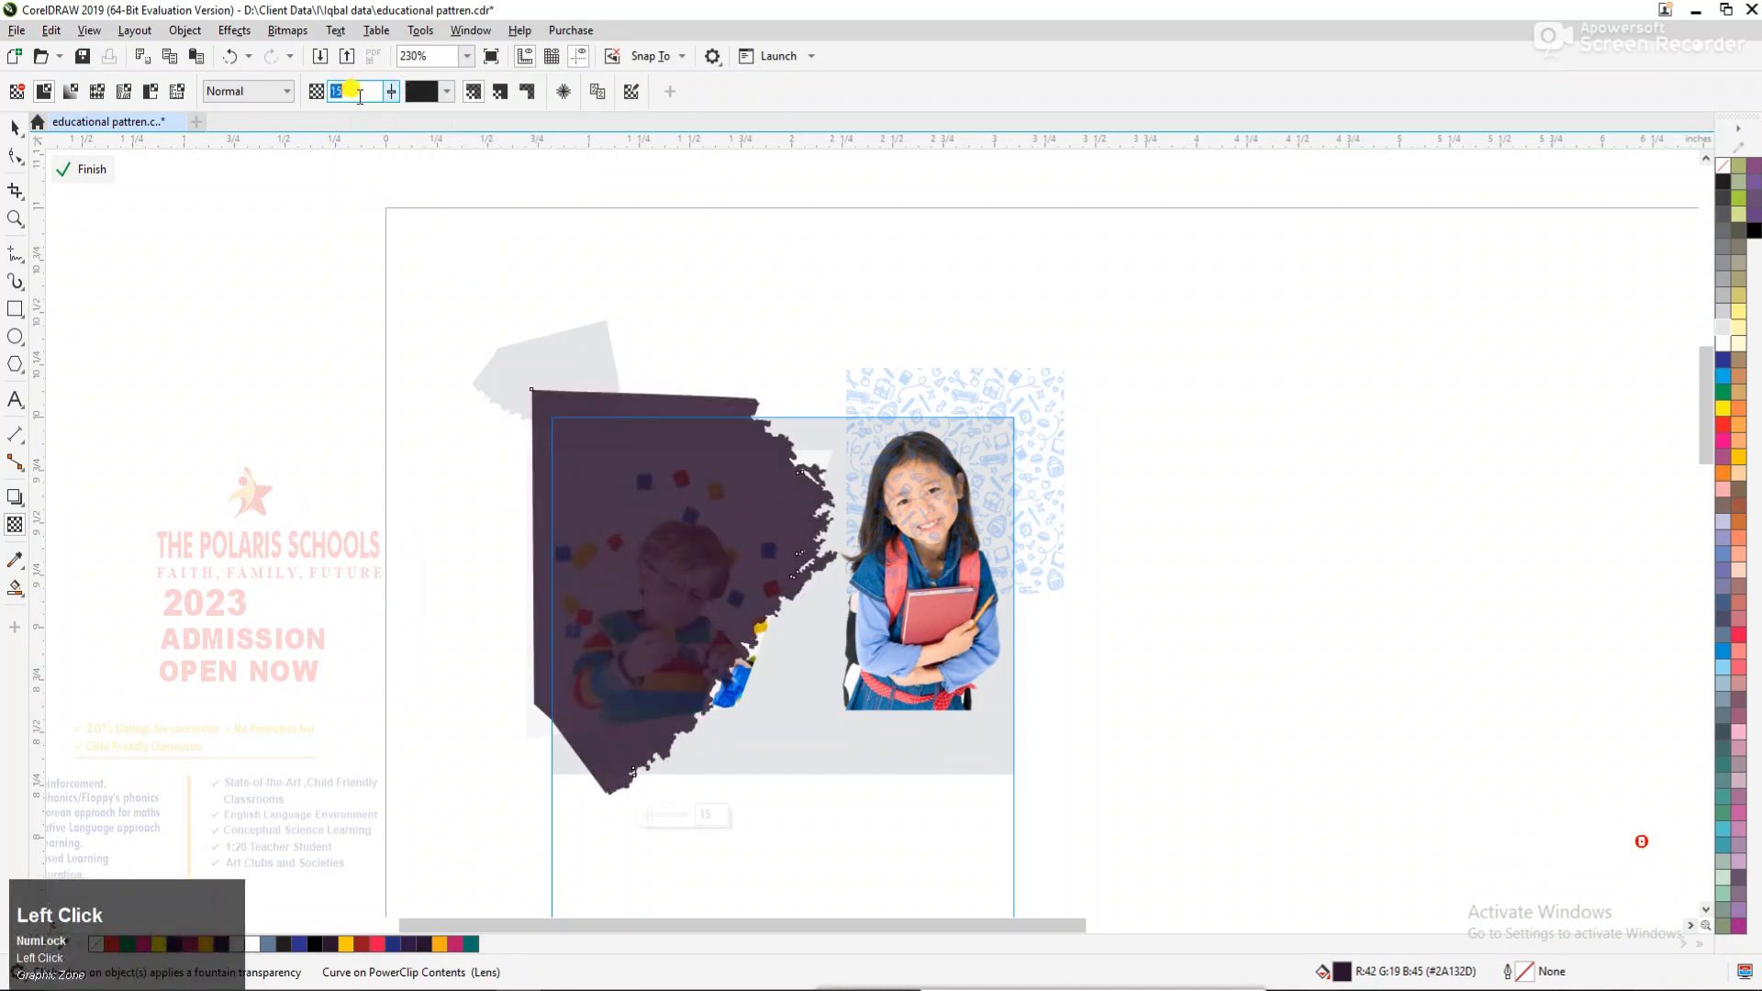
text(10)
key(Return)
click(28, 129)
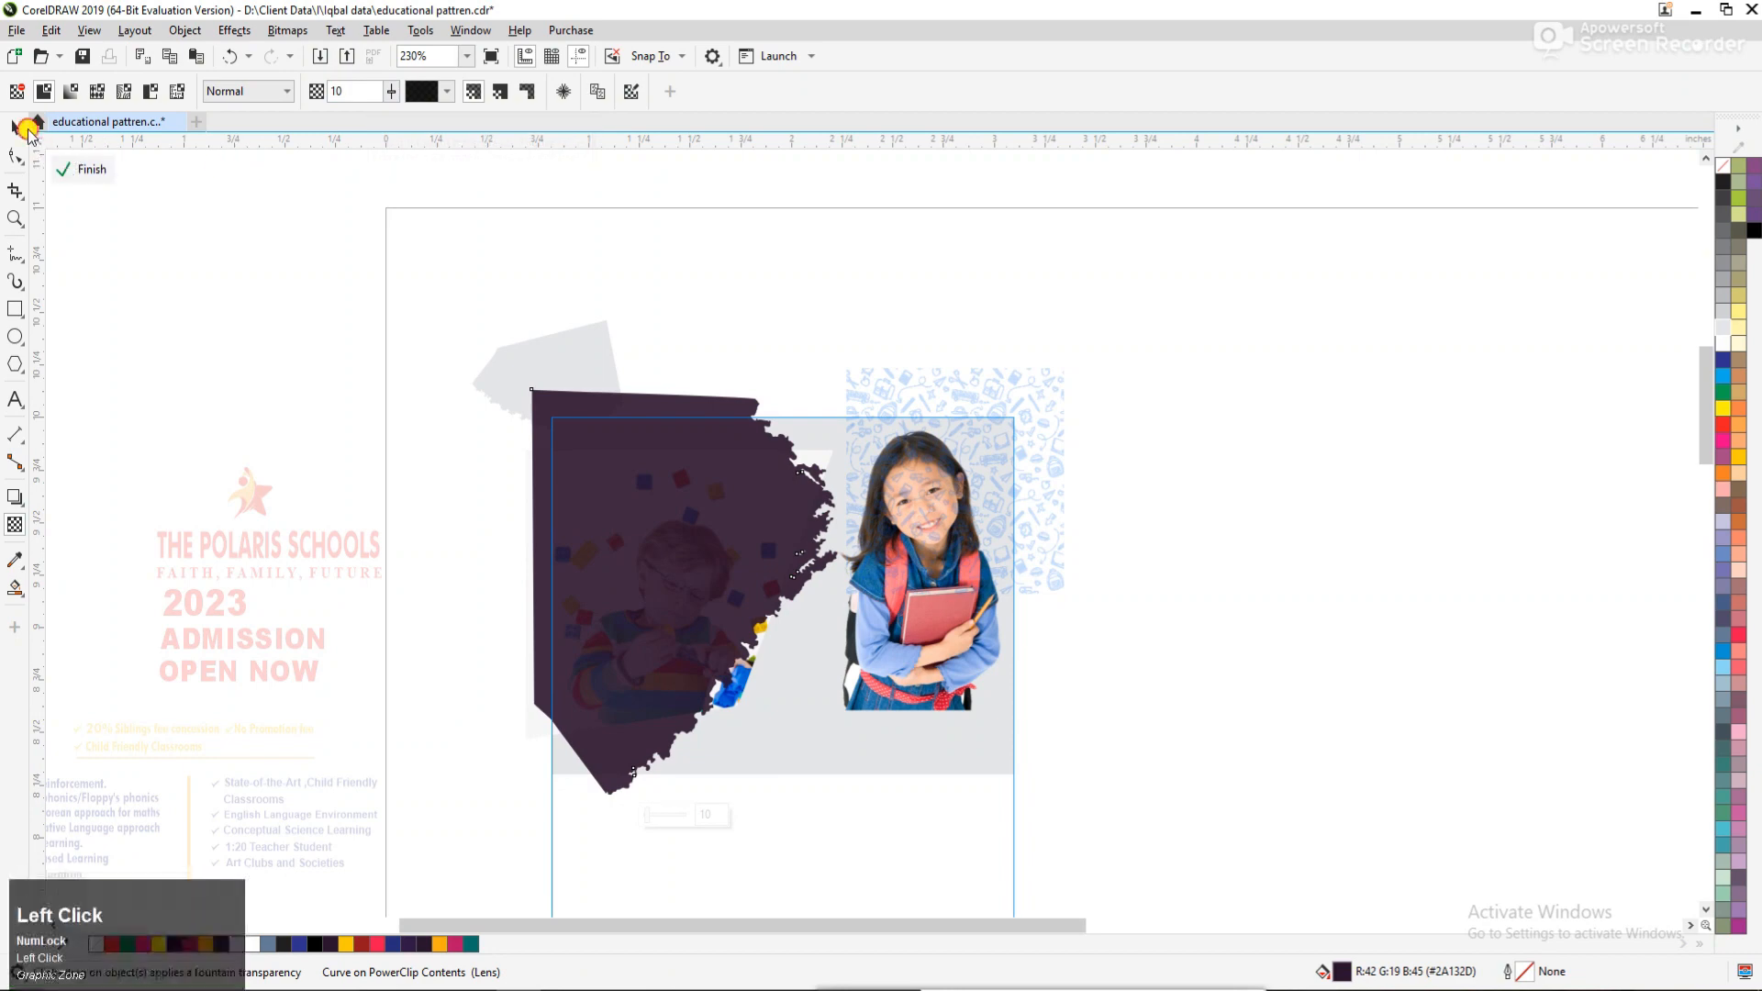
Nudge the boy photo beneath the dark brush shape left and up to about X 1.328", Y 9.269".
click(650, 562)
alt+click(692, 606)
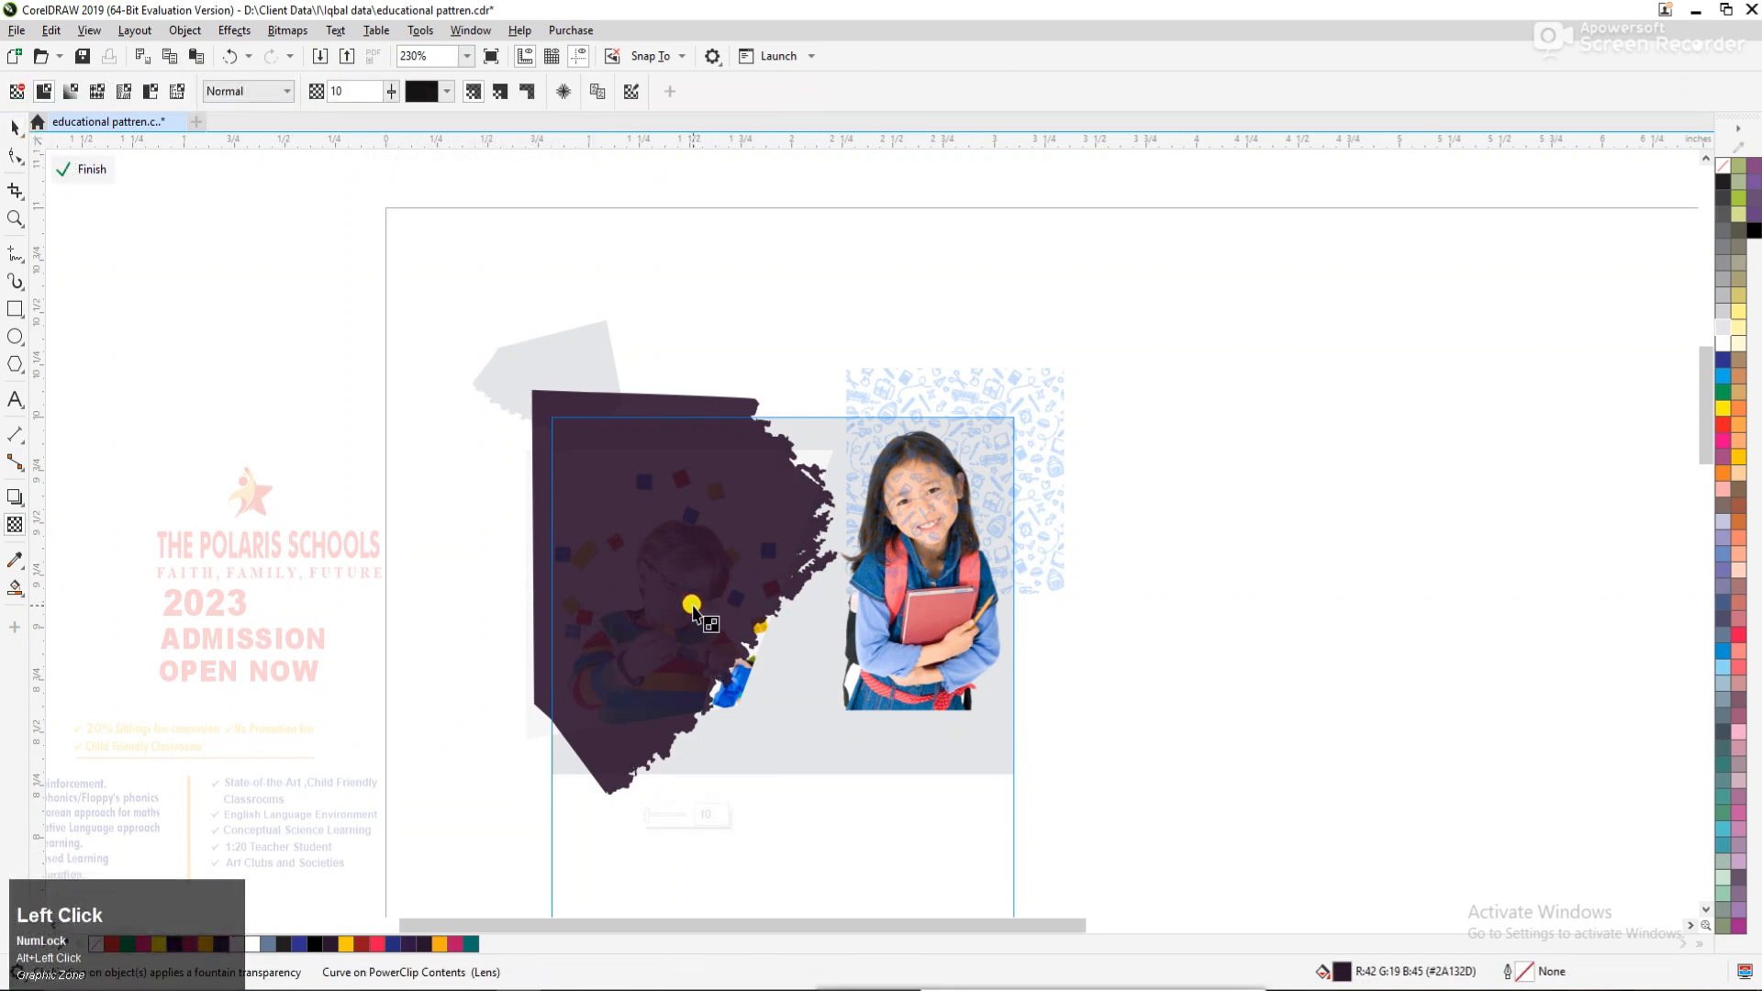
key(space)
alt+click(693, 613)
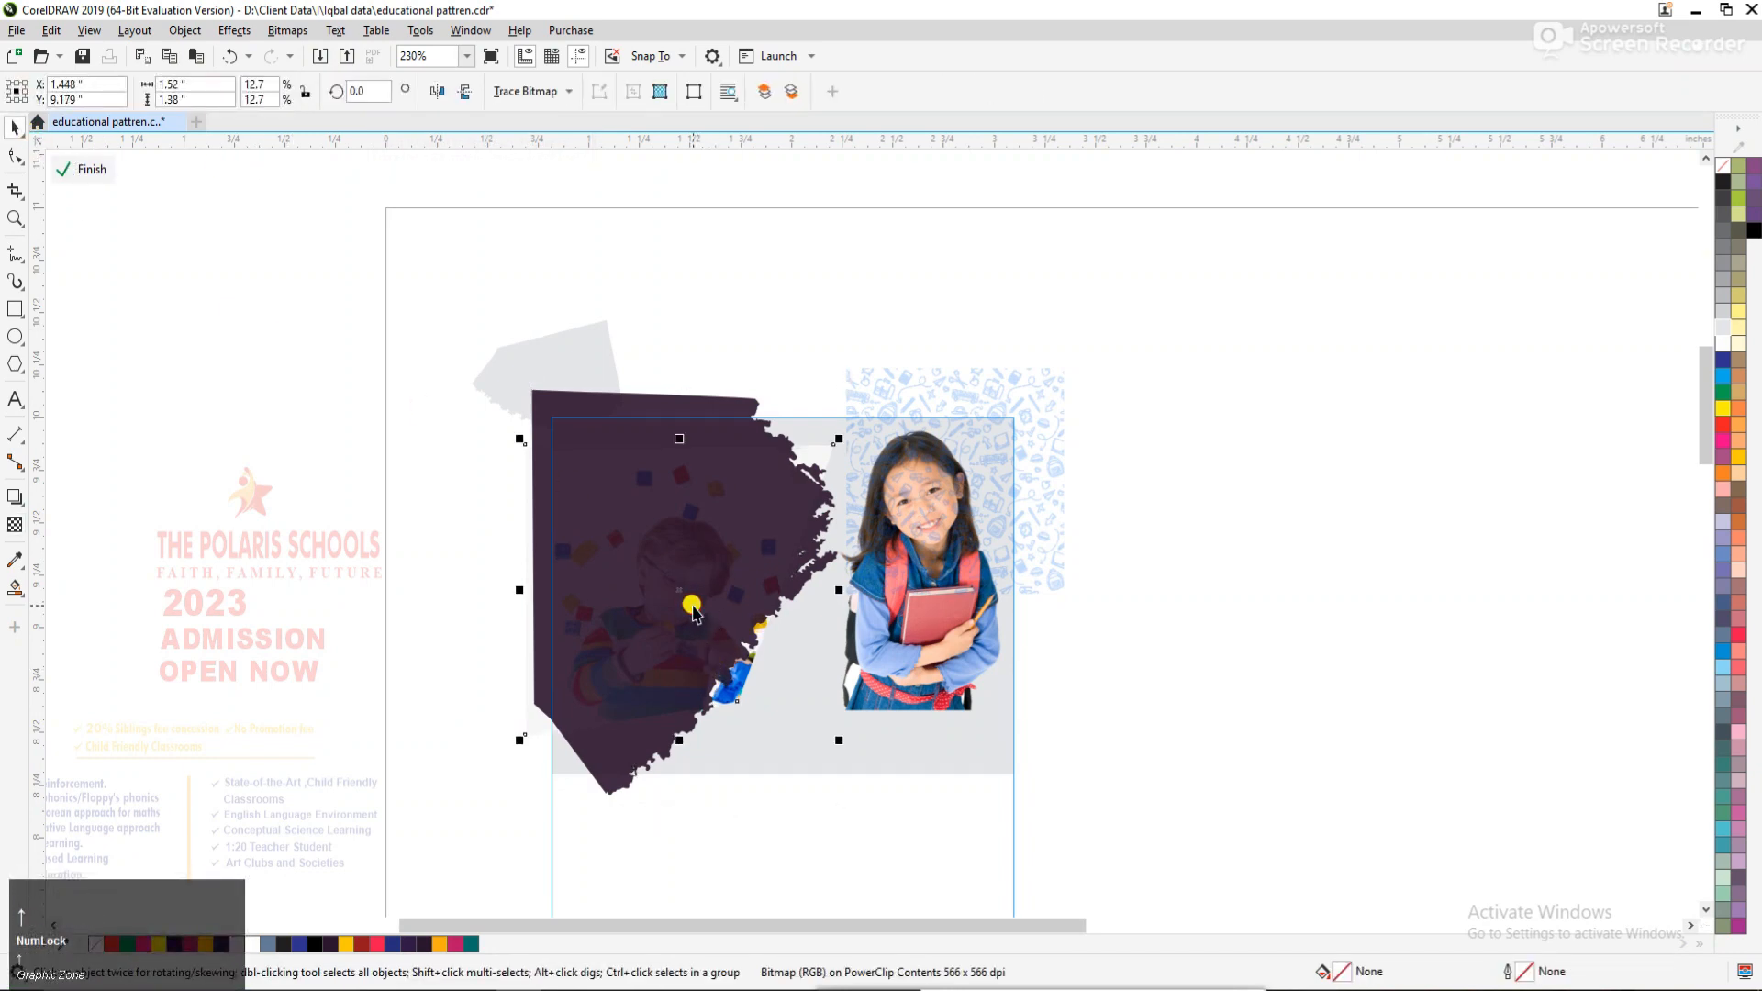
key(Left)
key(Left)
key(Up)
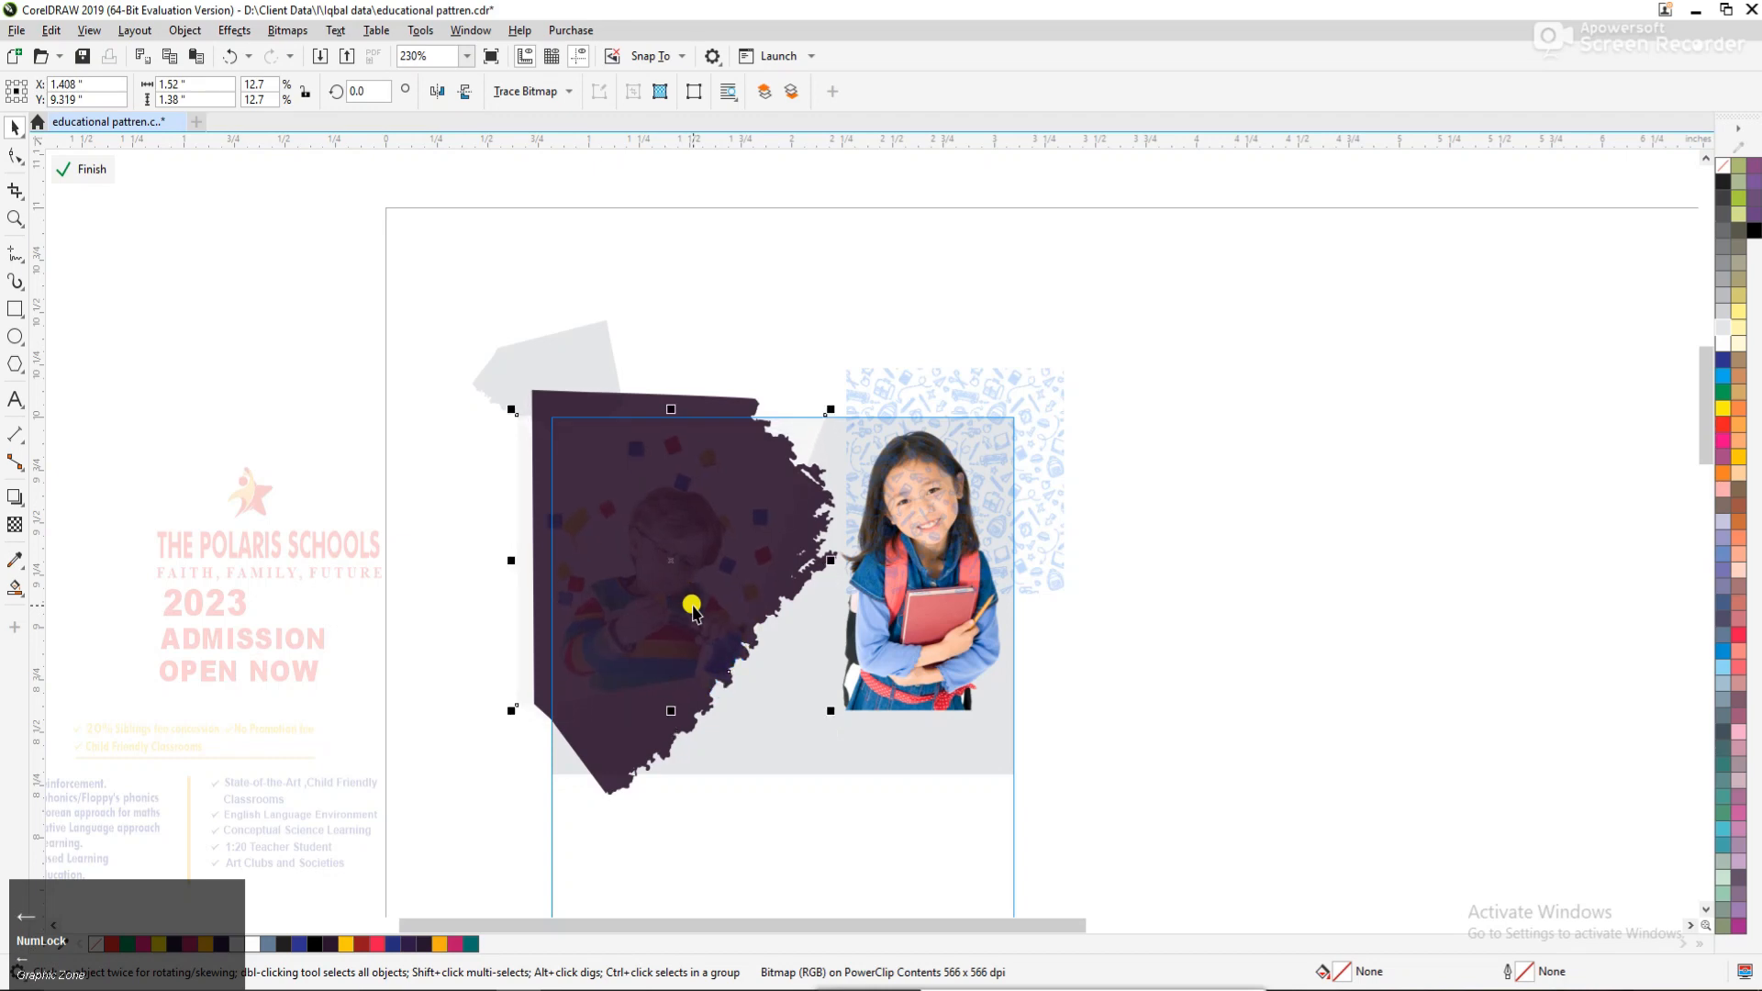
key(Left)
key(Left)
key(Left)
key(Left)
key(Left)
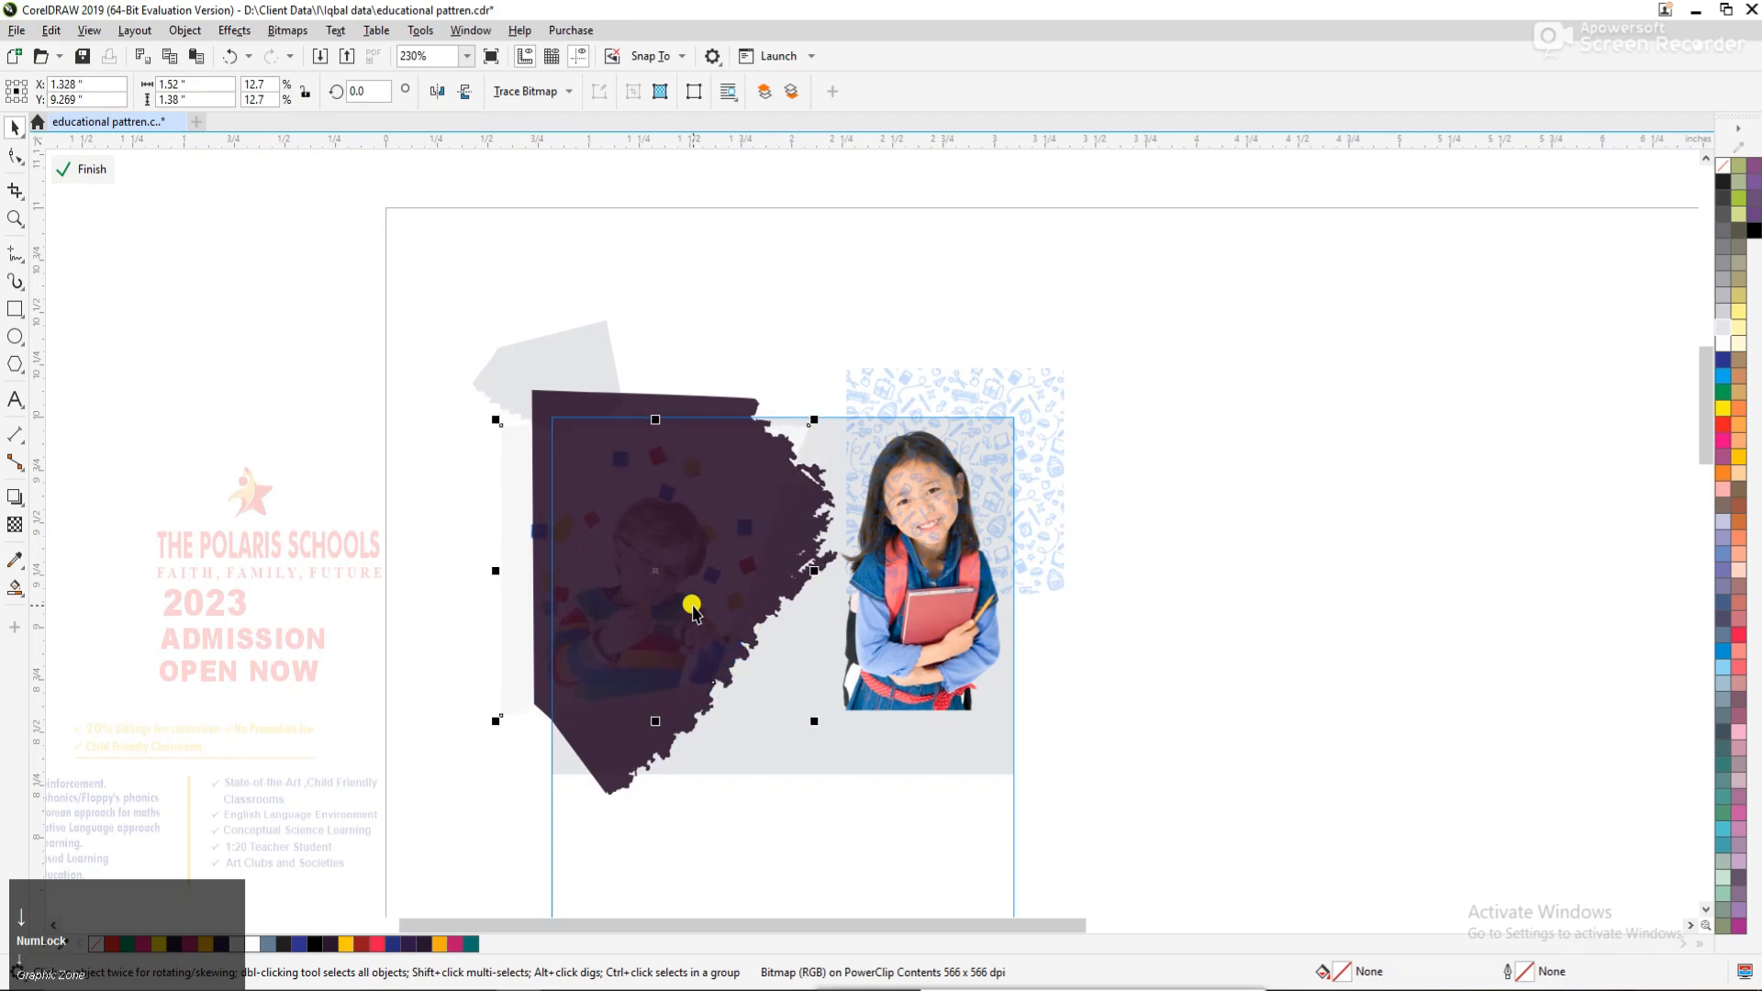
Bring the schoolgirl photo to the front and duplicate the blue pattern into the empty area right of the flyer.
click(1048, 619)
click(975, 628)
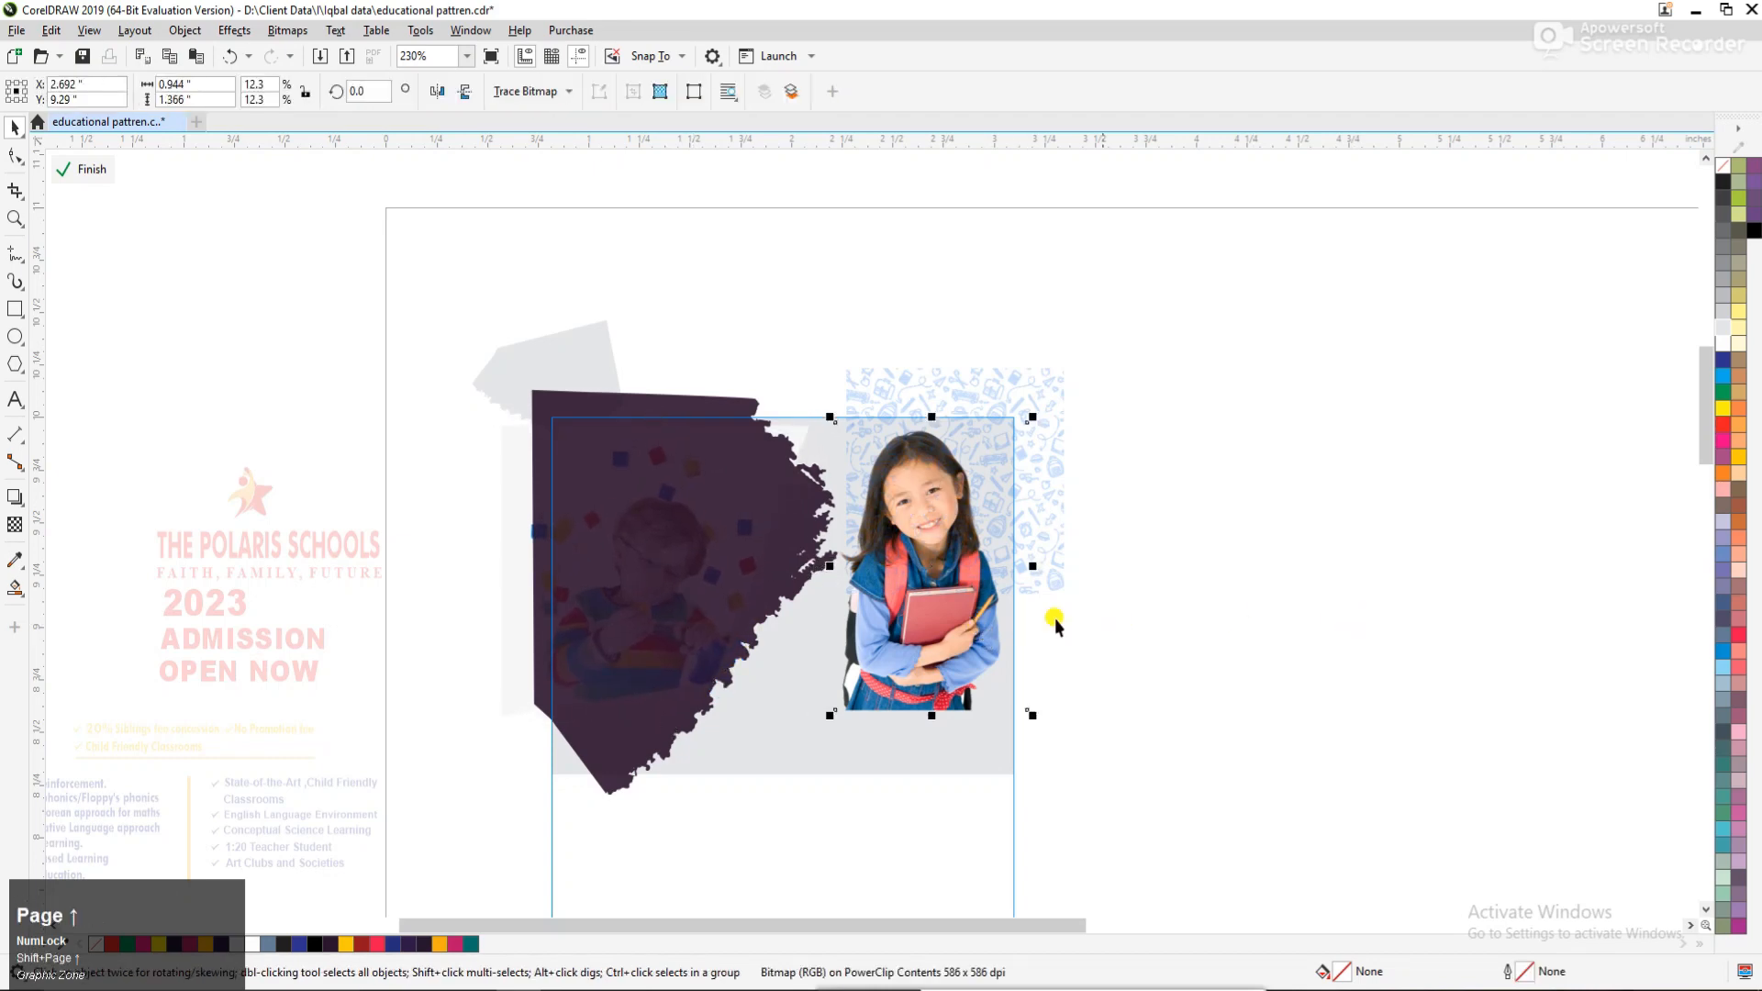
click(1043, 401)
drag(1043, 401, 1271, 480)
Enlarge the blue pattern to about 2.12 × 2.12 inches and position it behind the schoolgirl across the flyer's grey area.
drag(1048, 405, 934, 447)
drag(952, 640, 1083, 813)
drag(727, 780, 646, 798)
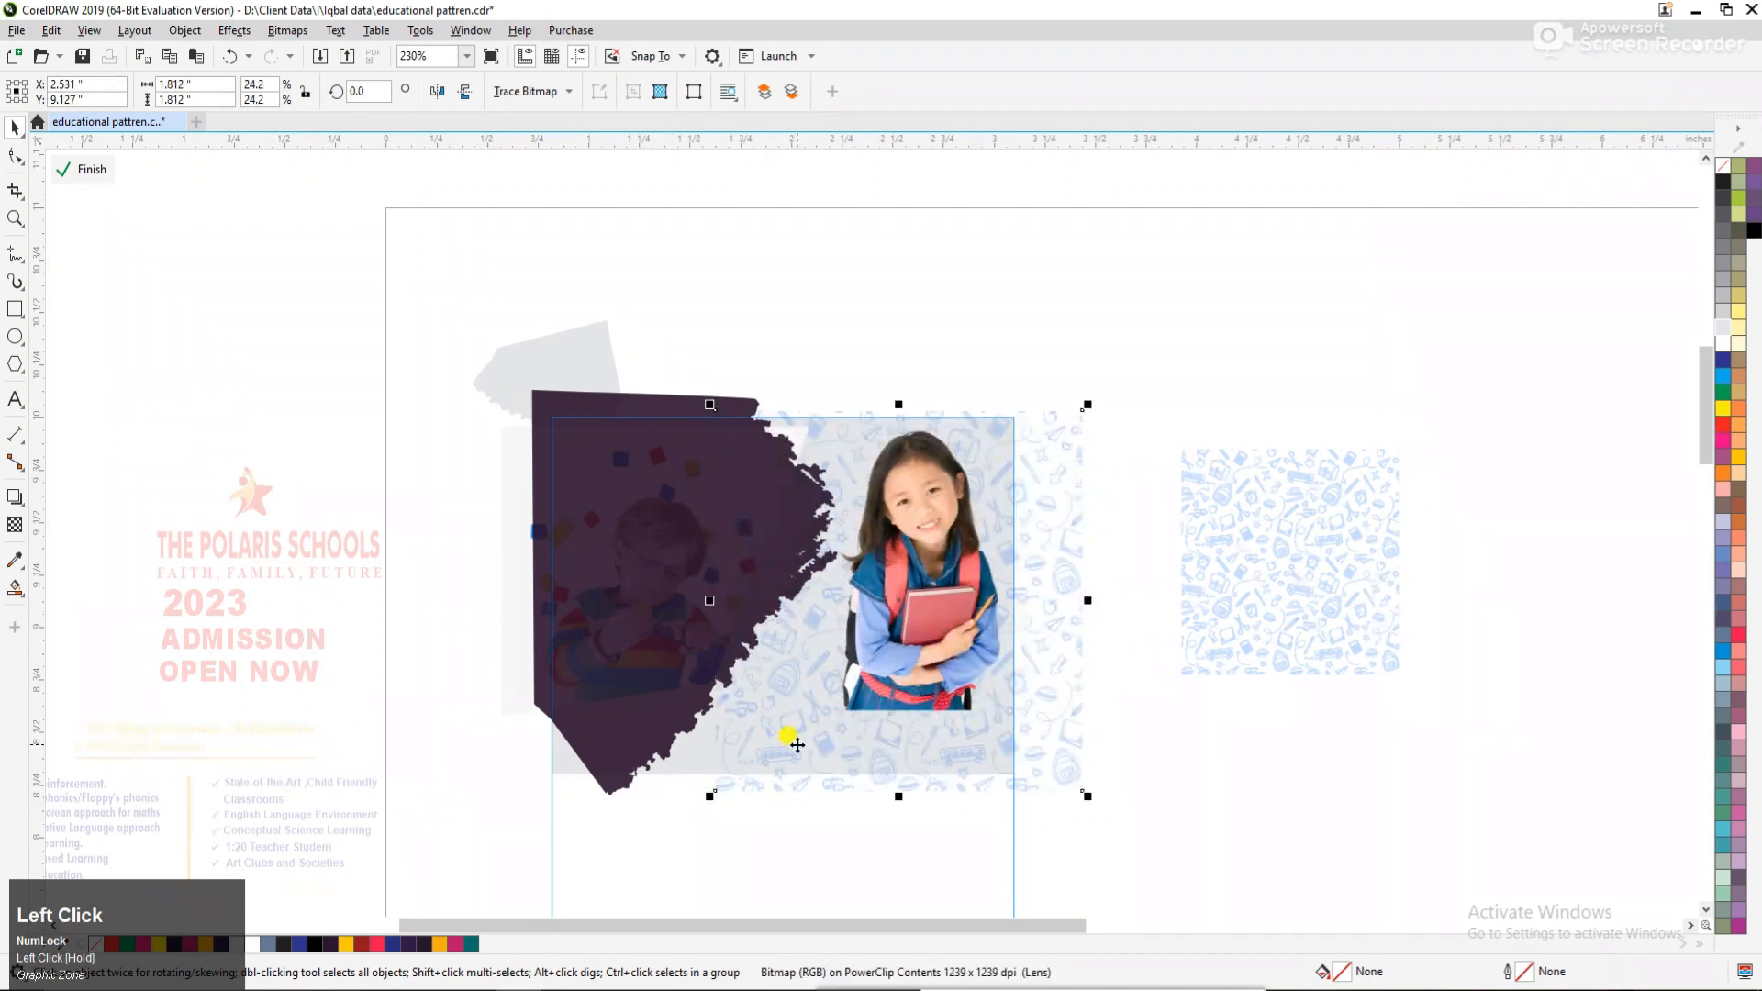
drag(793, 744, 735, 732)
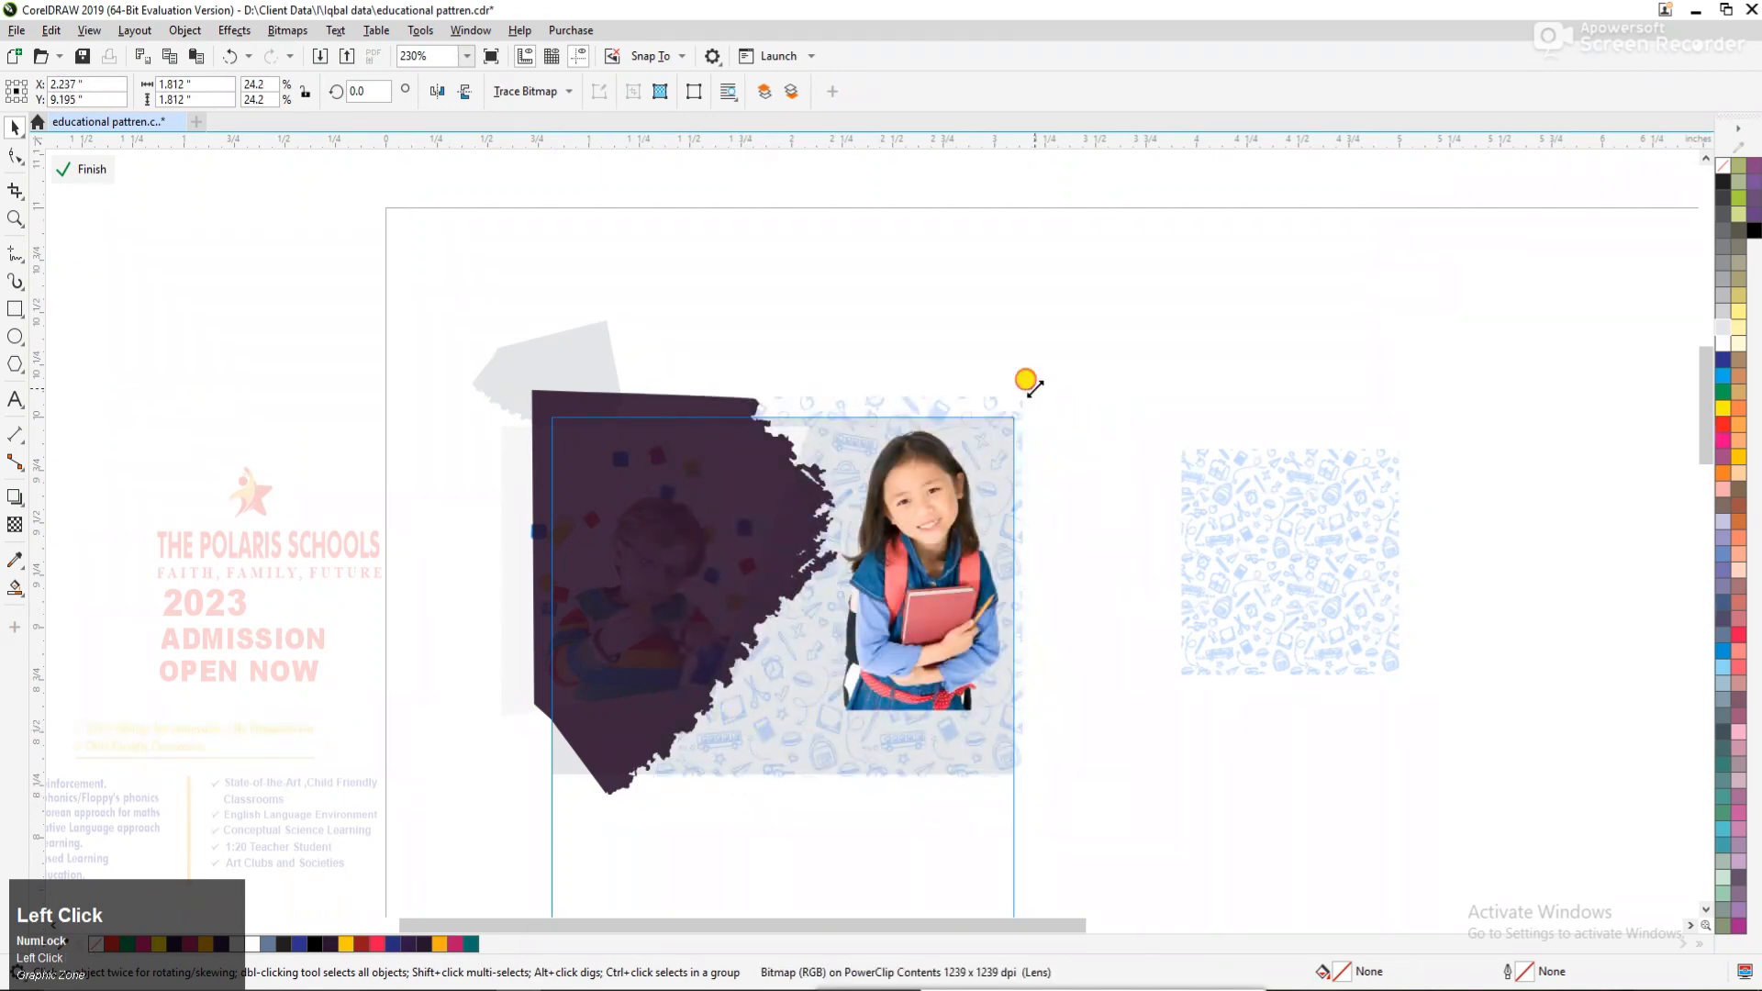
mouse_move(1030, 384)
mouse_down()
mouse_move(1006, 405)
mouse_move(991, 394)
mouse_move(1019, 394)
mouse_move(1022, 413)
mouse_move(1035, 368)
mouse_up()
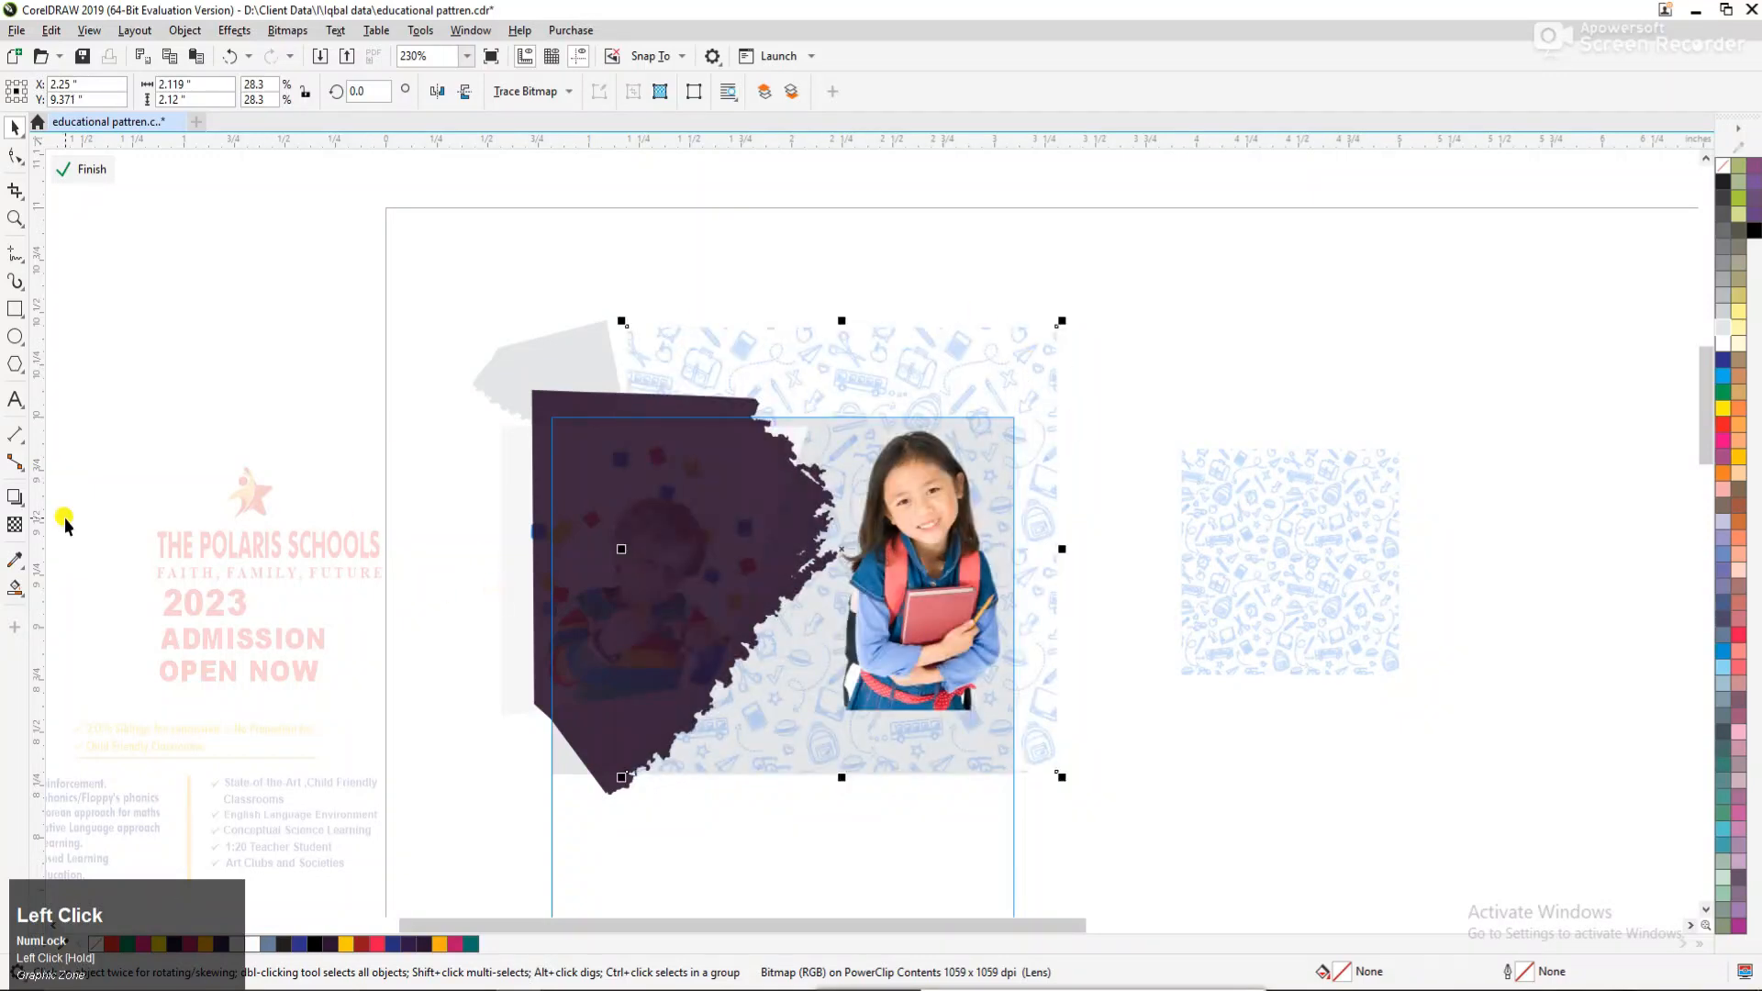
Set the enlarged blue pattern's transparency to 70 and finish editing the PowerClip.
click(21, 526)
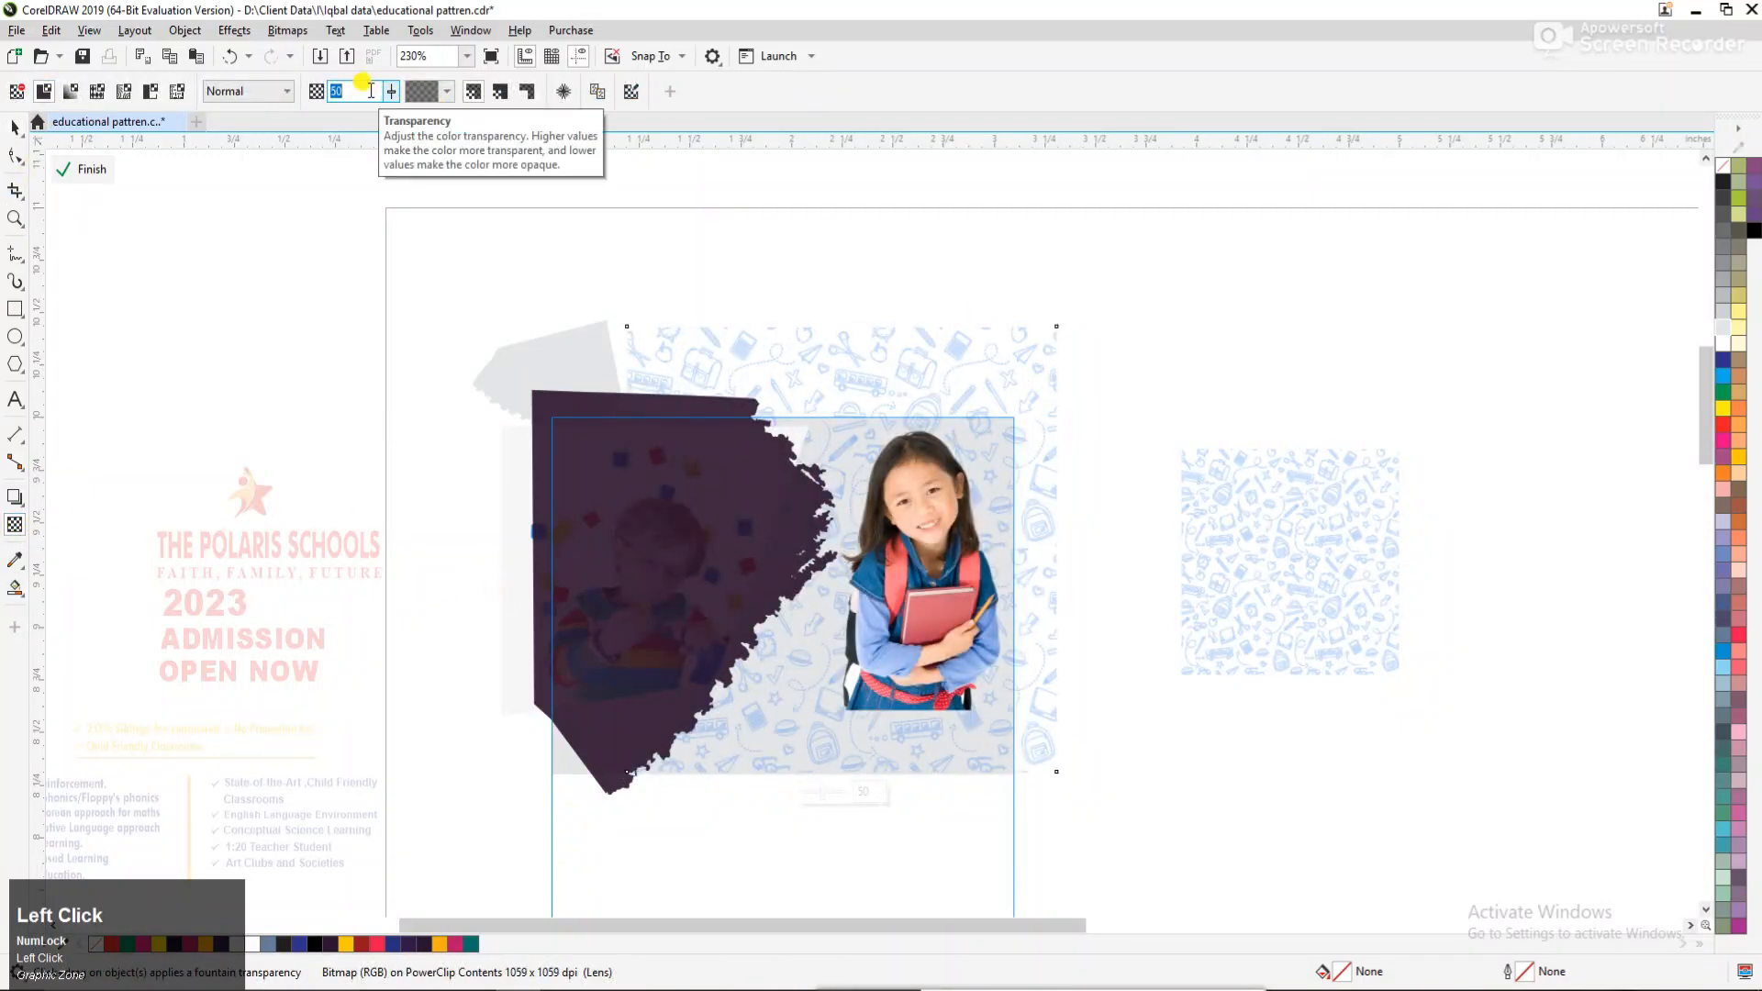
key(Return)
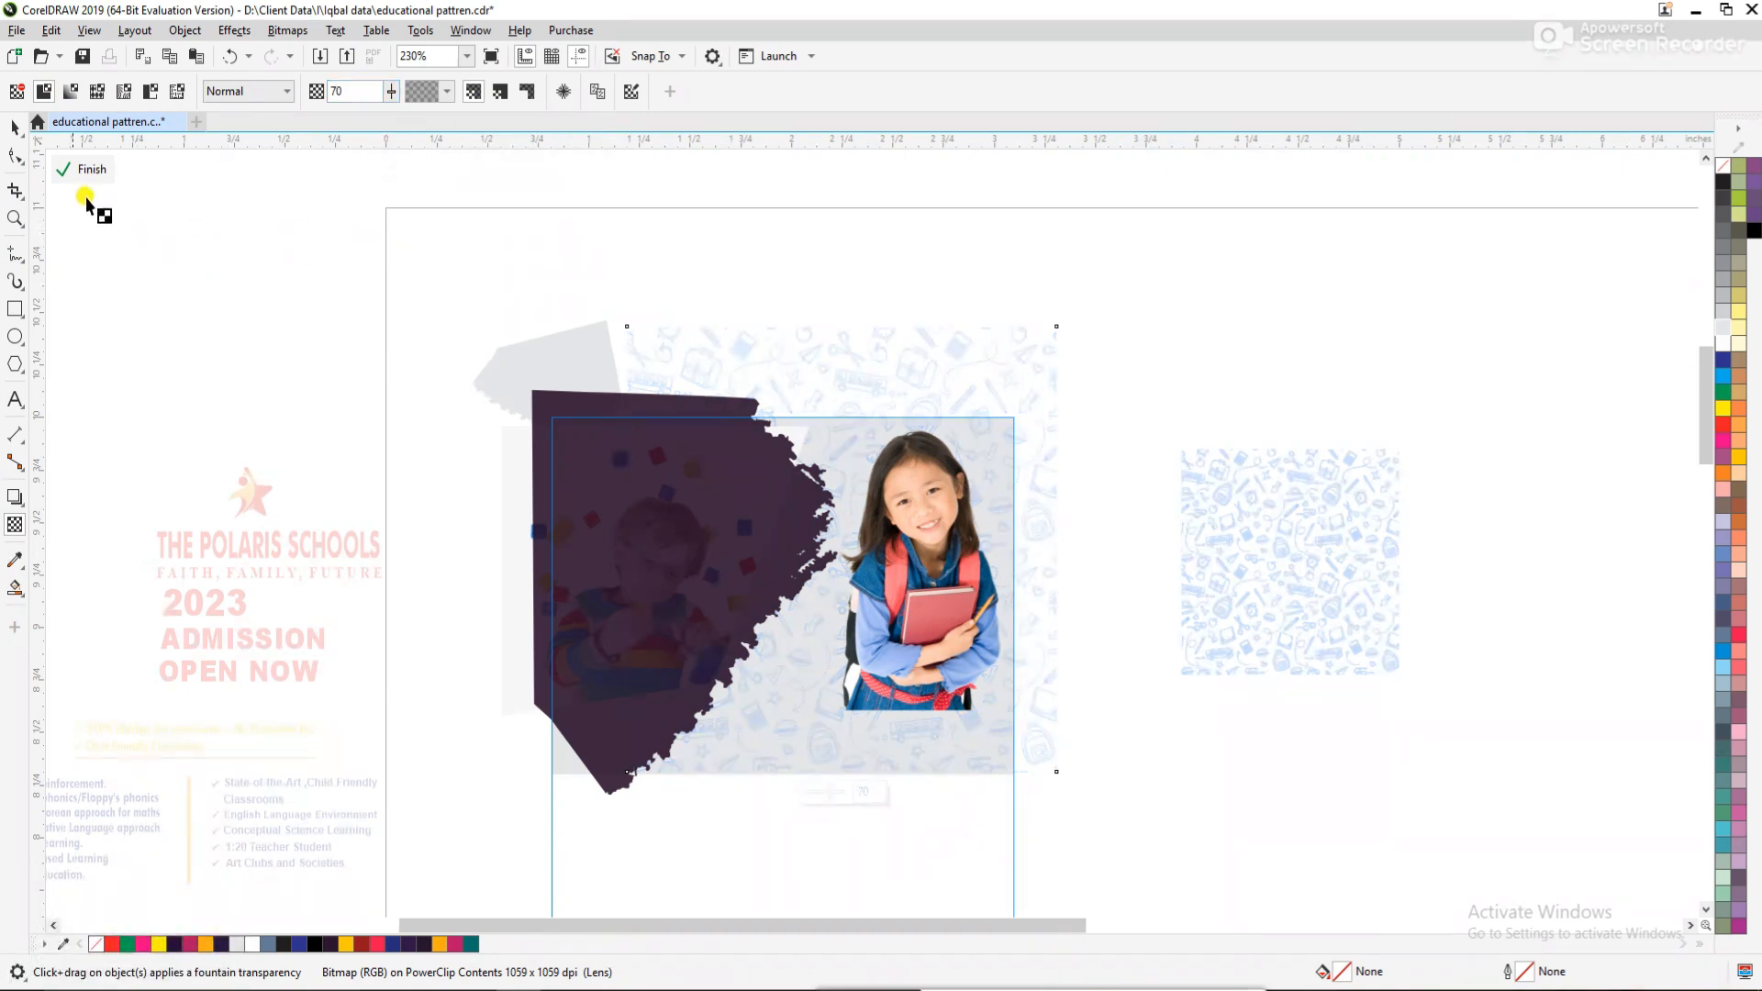
click(10, 128)
click(399, 307)
ctrl+click(1204, 360)
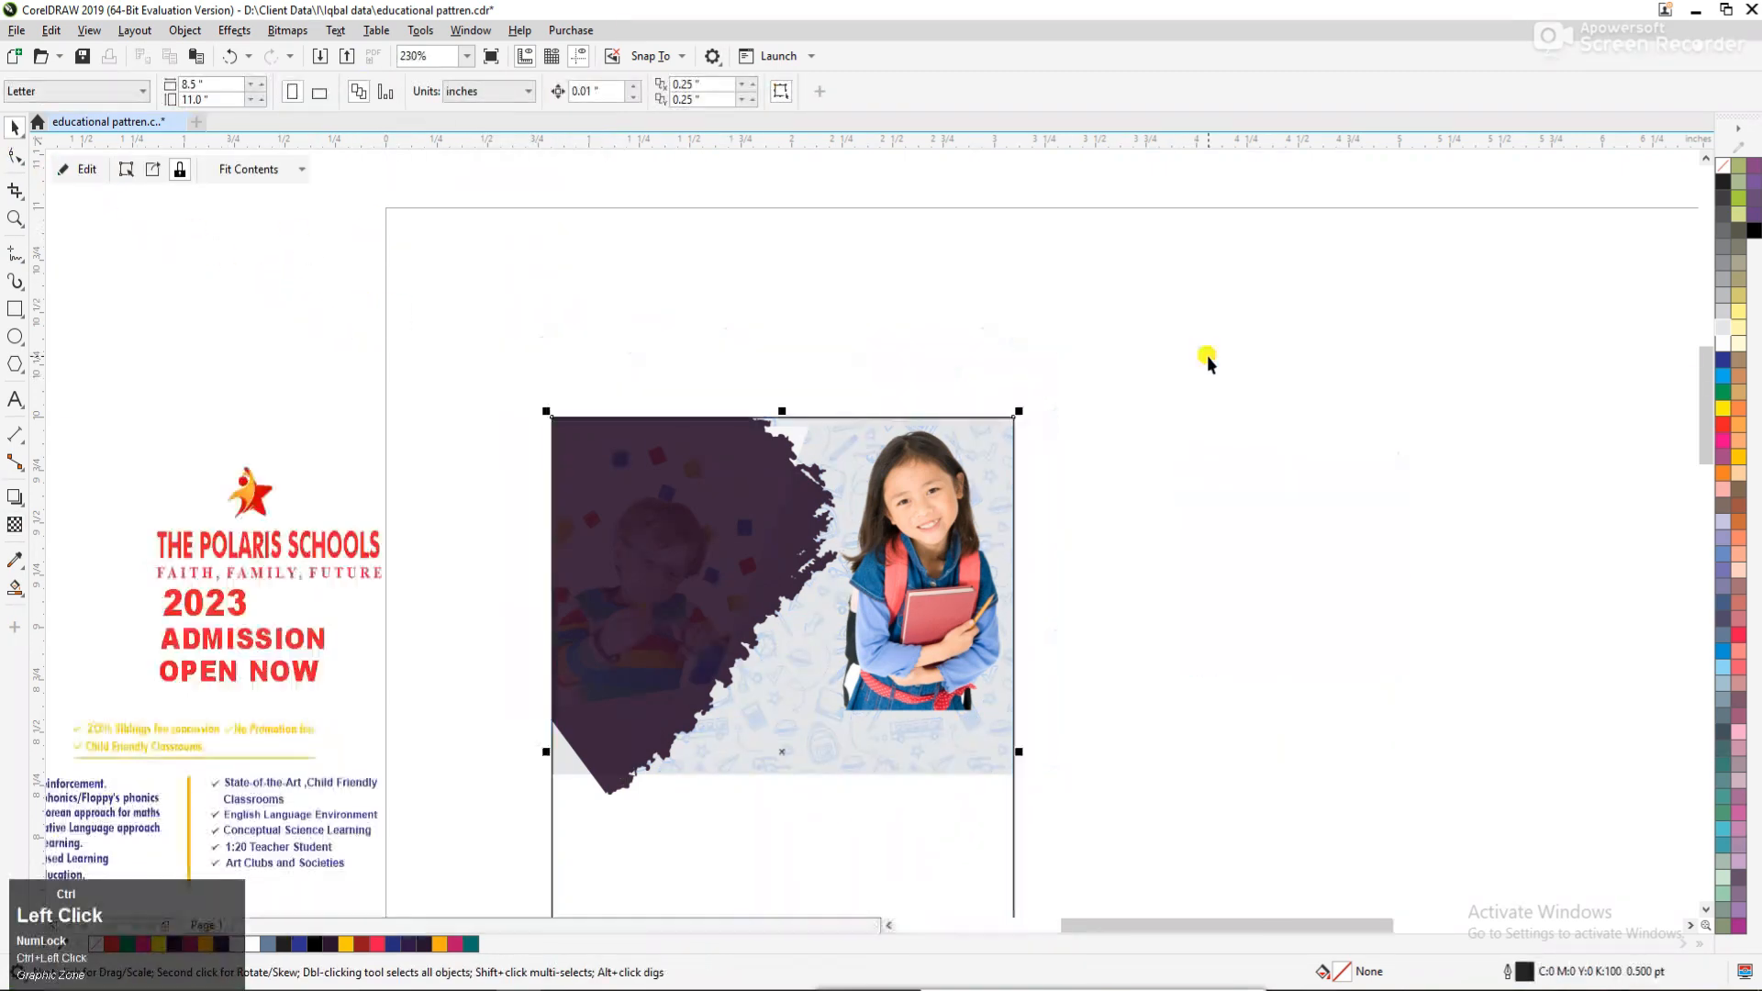
click(1196, 380)
key(F3)
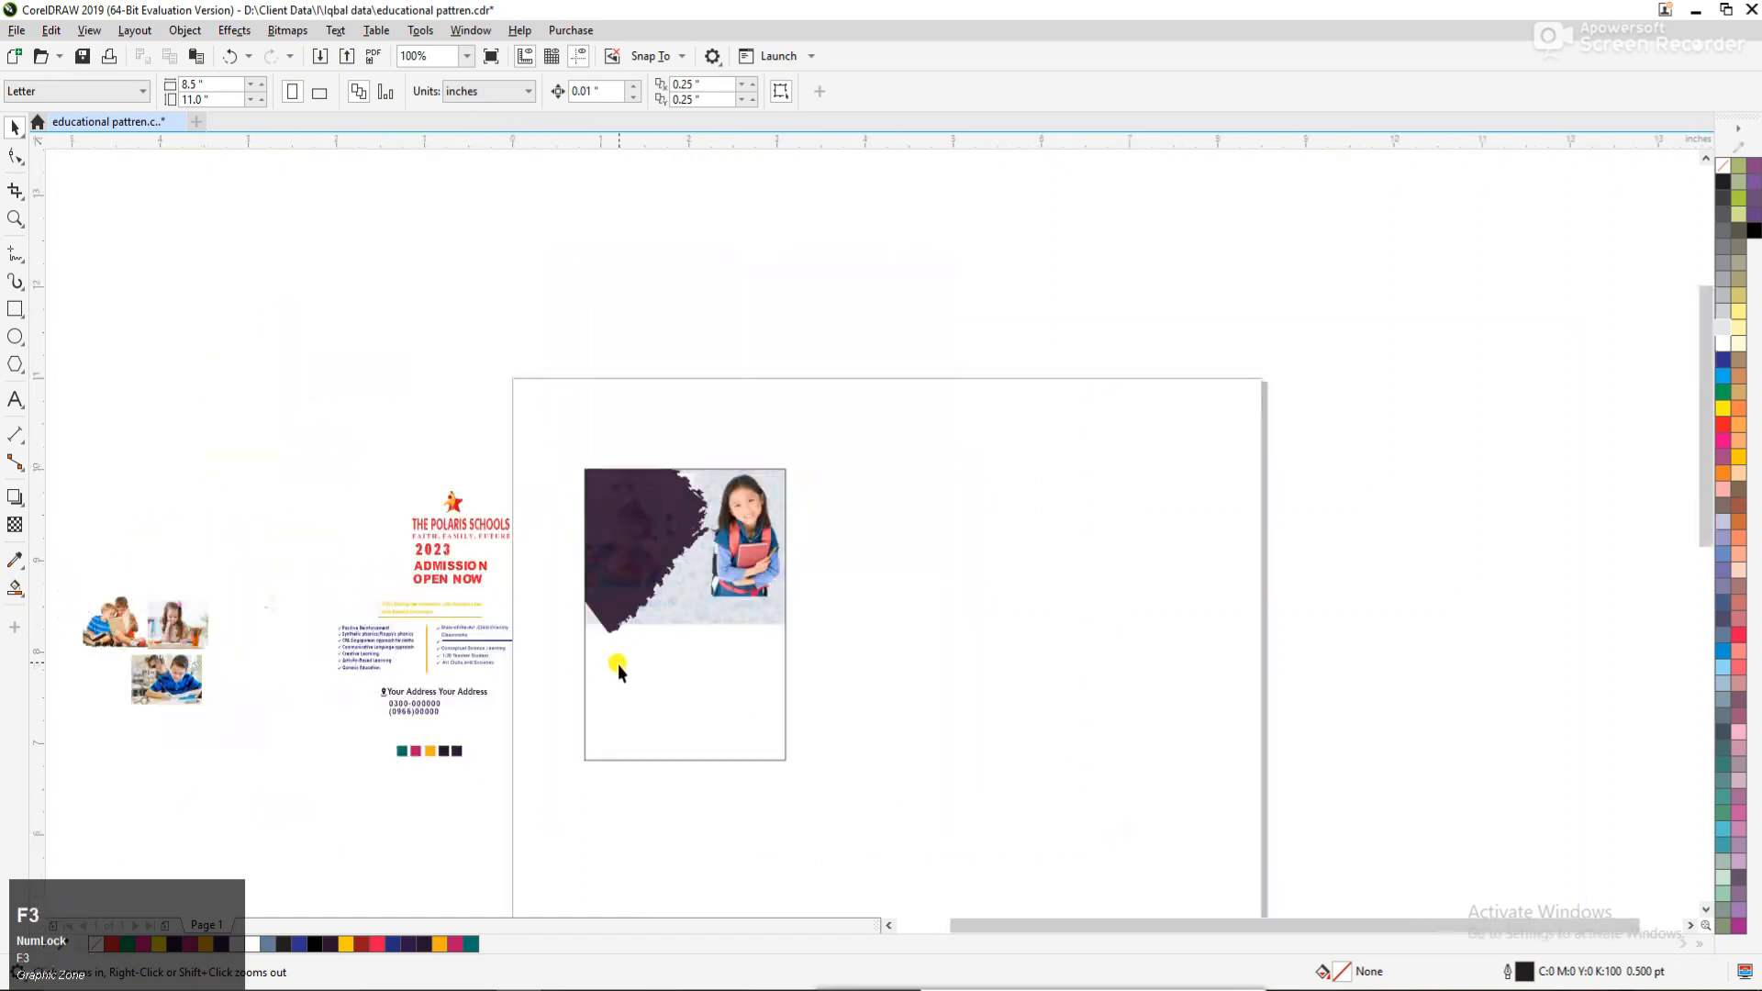
Draw a freehand wavy line about 2.71 × 0.31 inches across the flyer's lower part, extending past both side edges.
drag(974, 814, 976, 815)
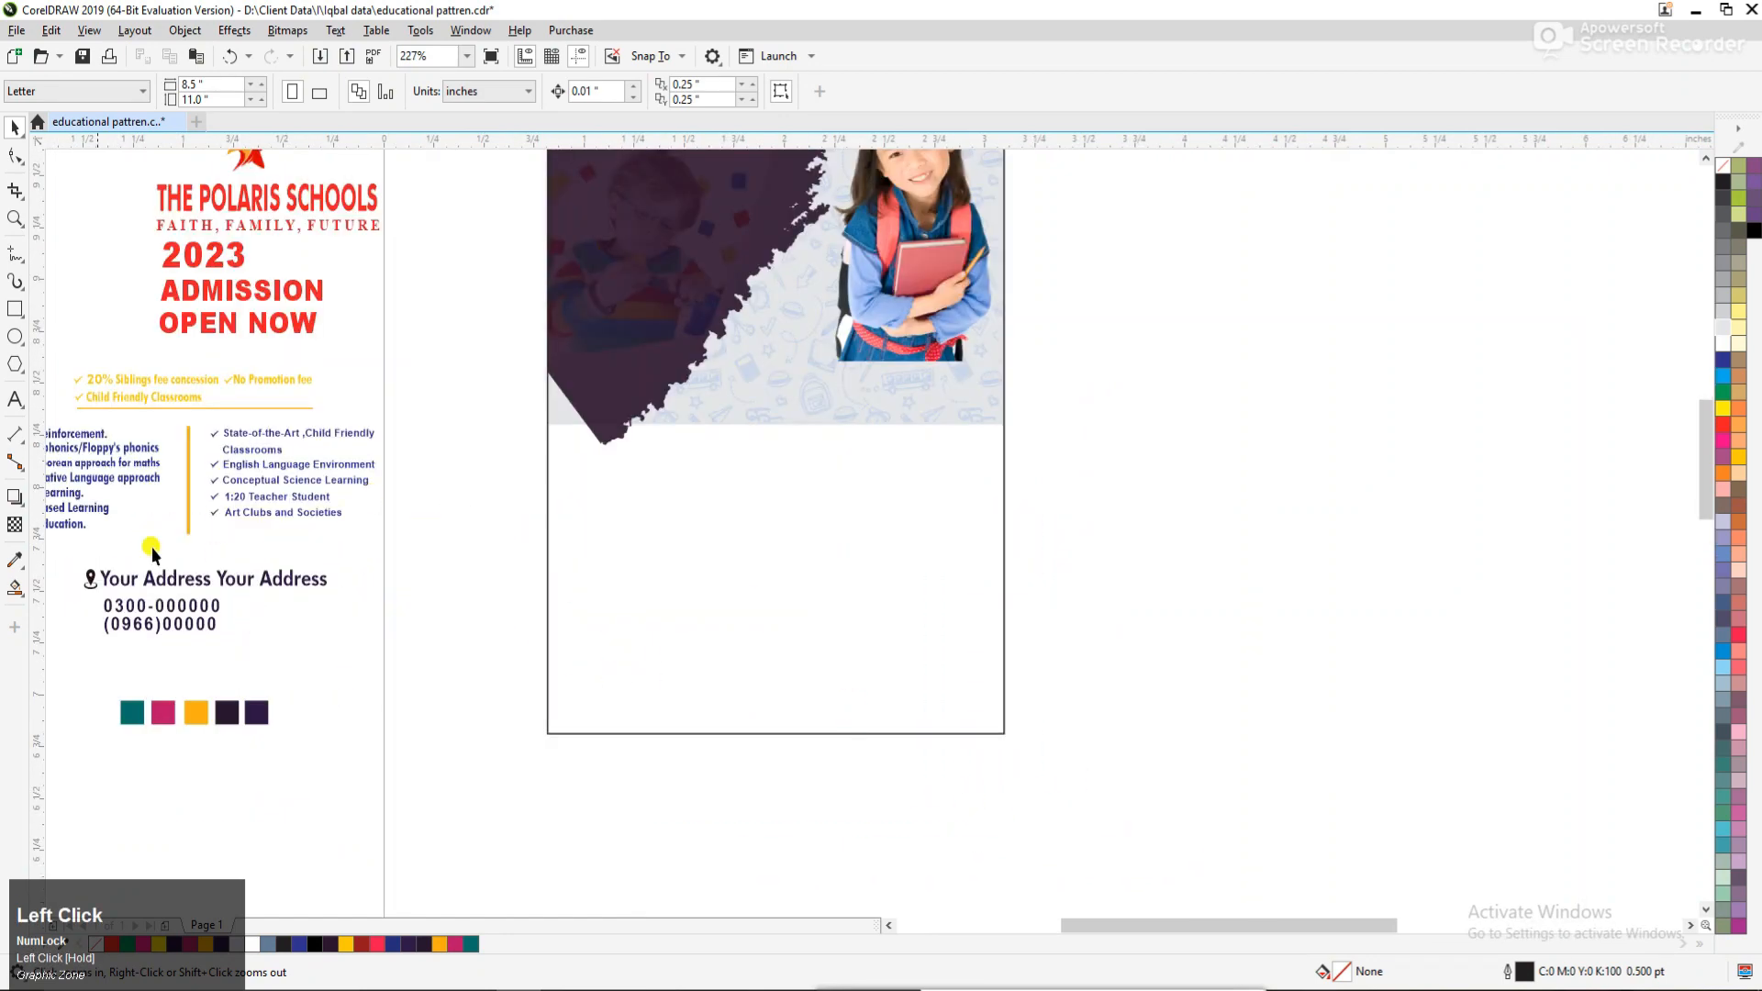
click(12, 251)
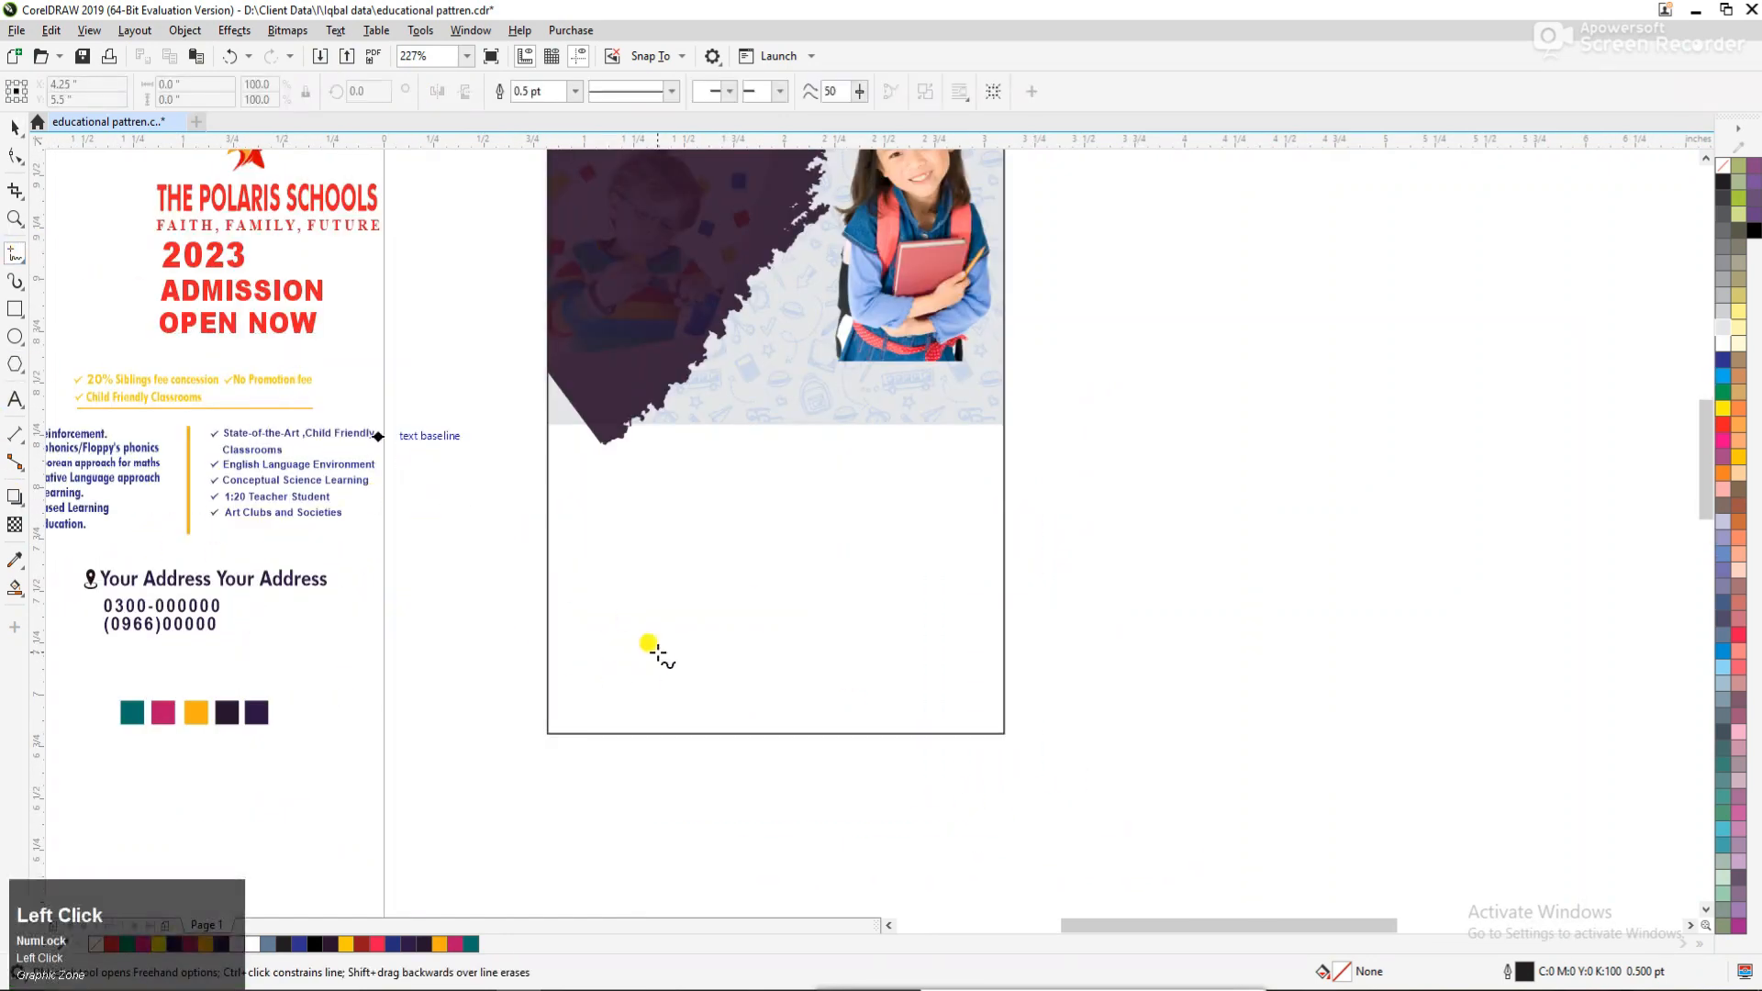
drag(521, 659, 596, 664)
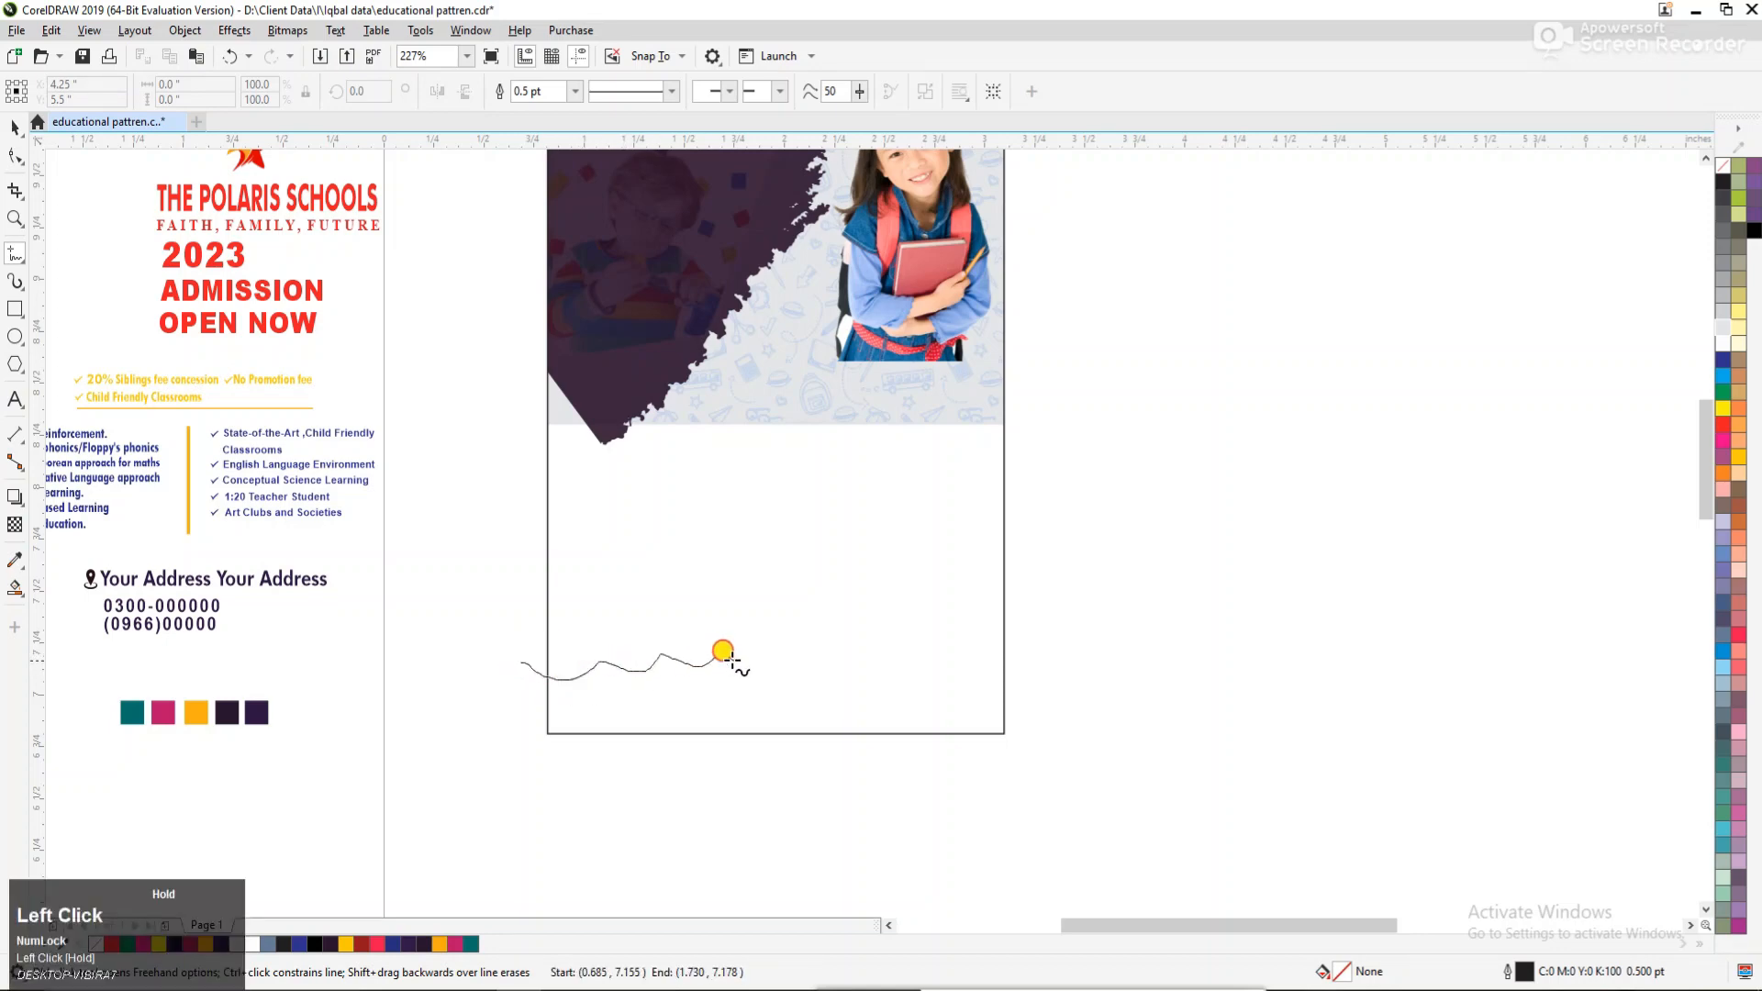
drag(723, 653, 853, 640)
drag(1055, 613, 1062, 615)
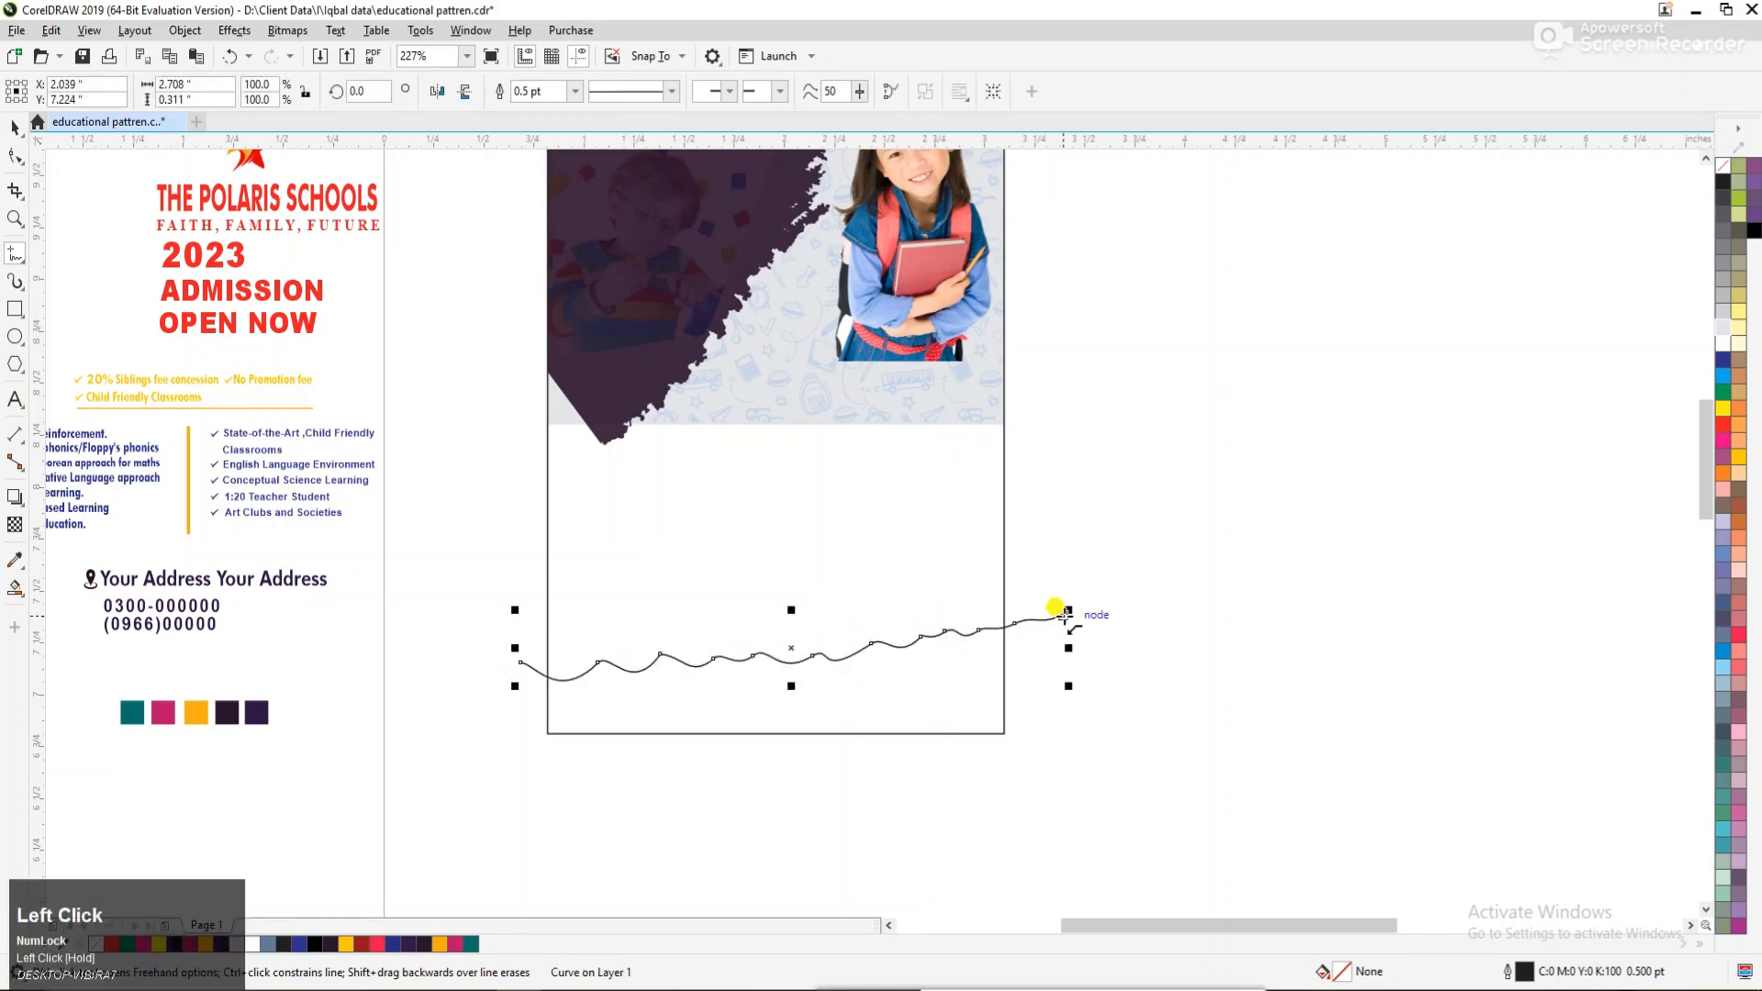
key(space)
click(1165, 575)
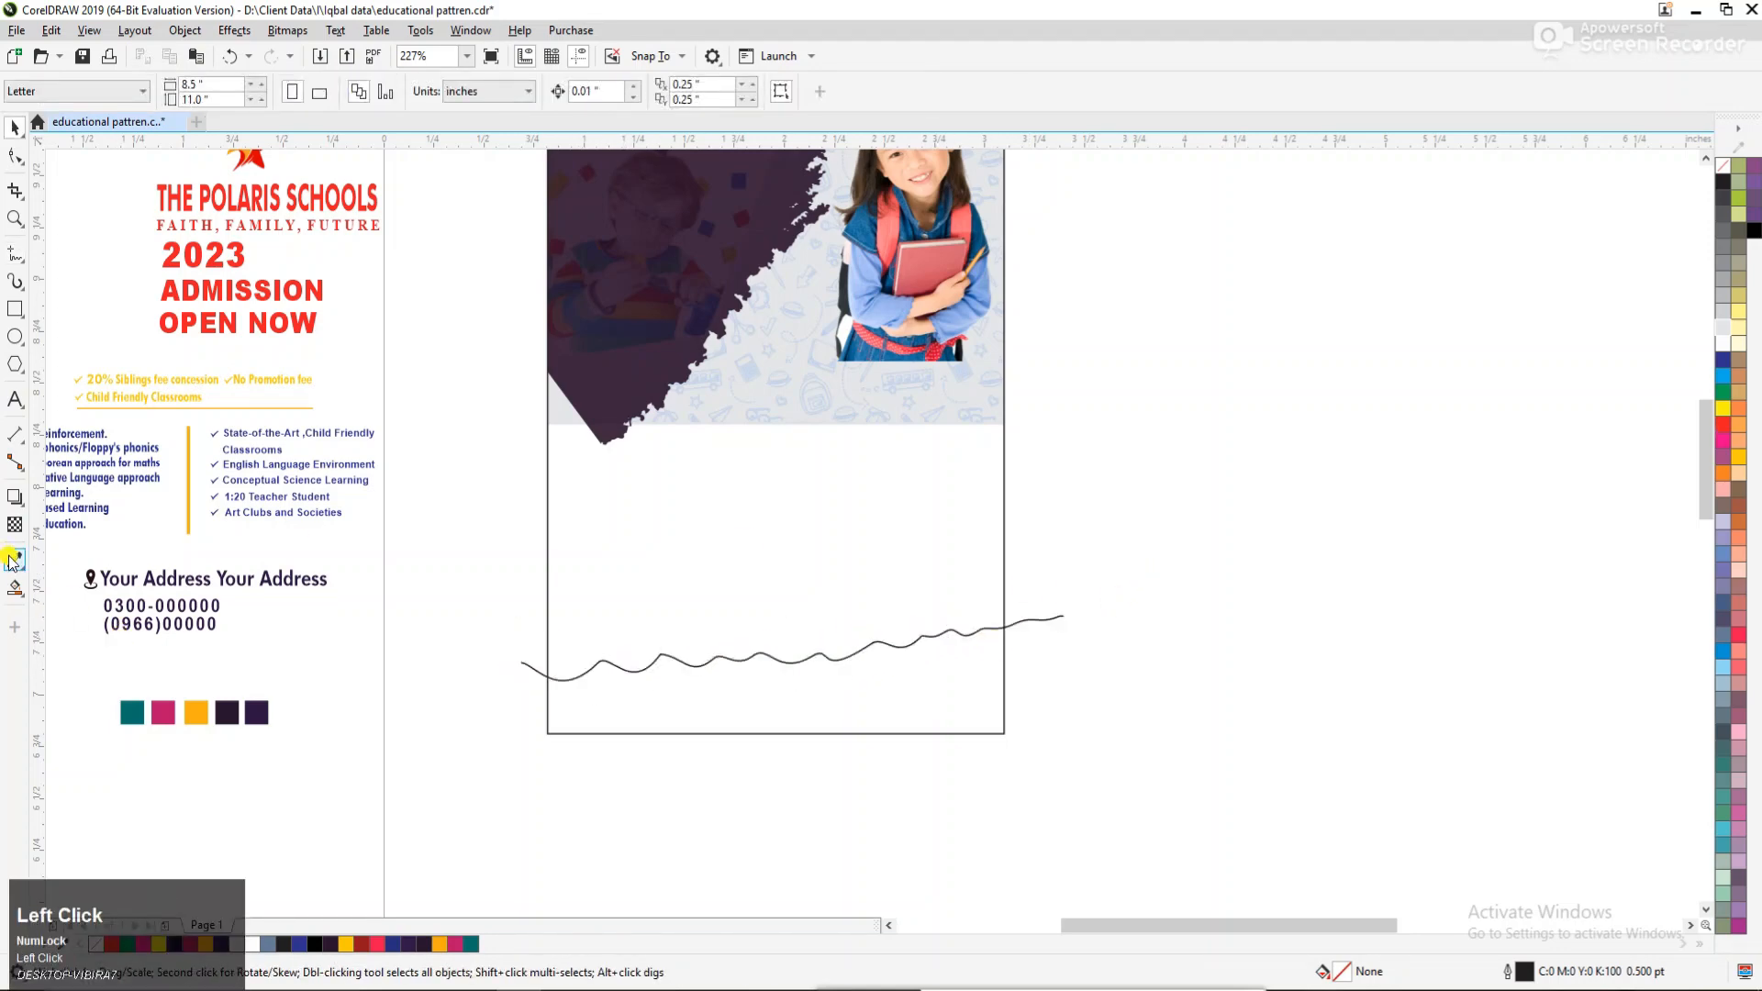
Smart Fill the area enclosed between the wavy line and the flyer's bottom edge.
click(26, 601)
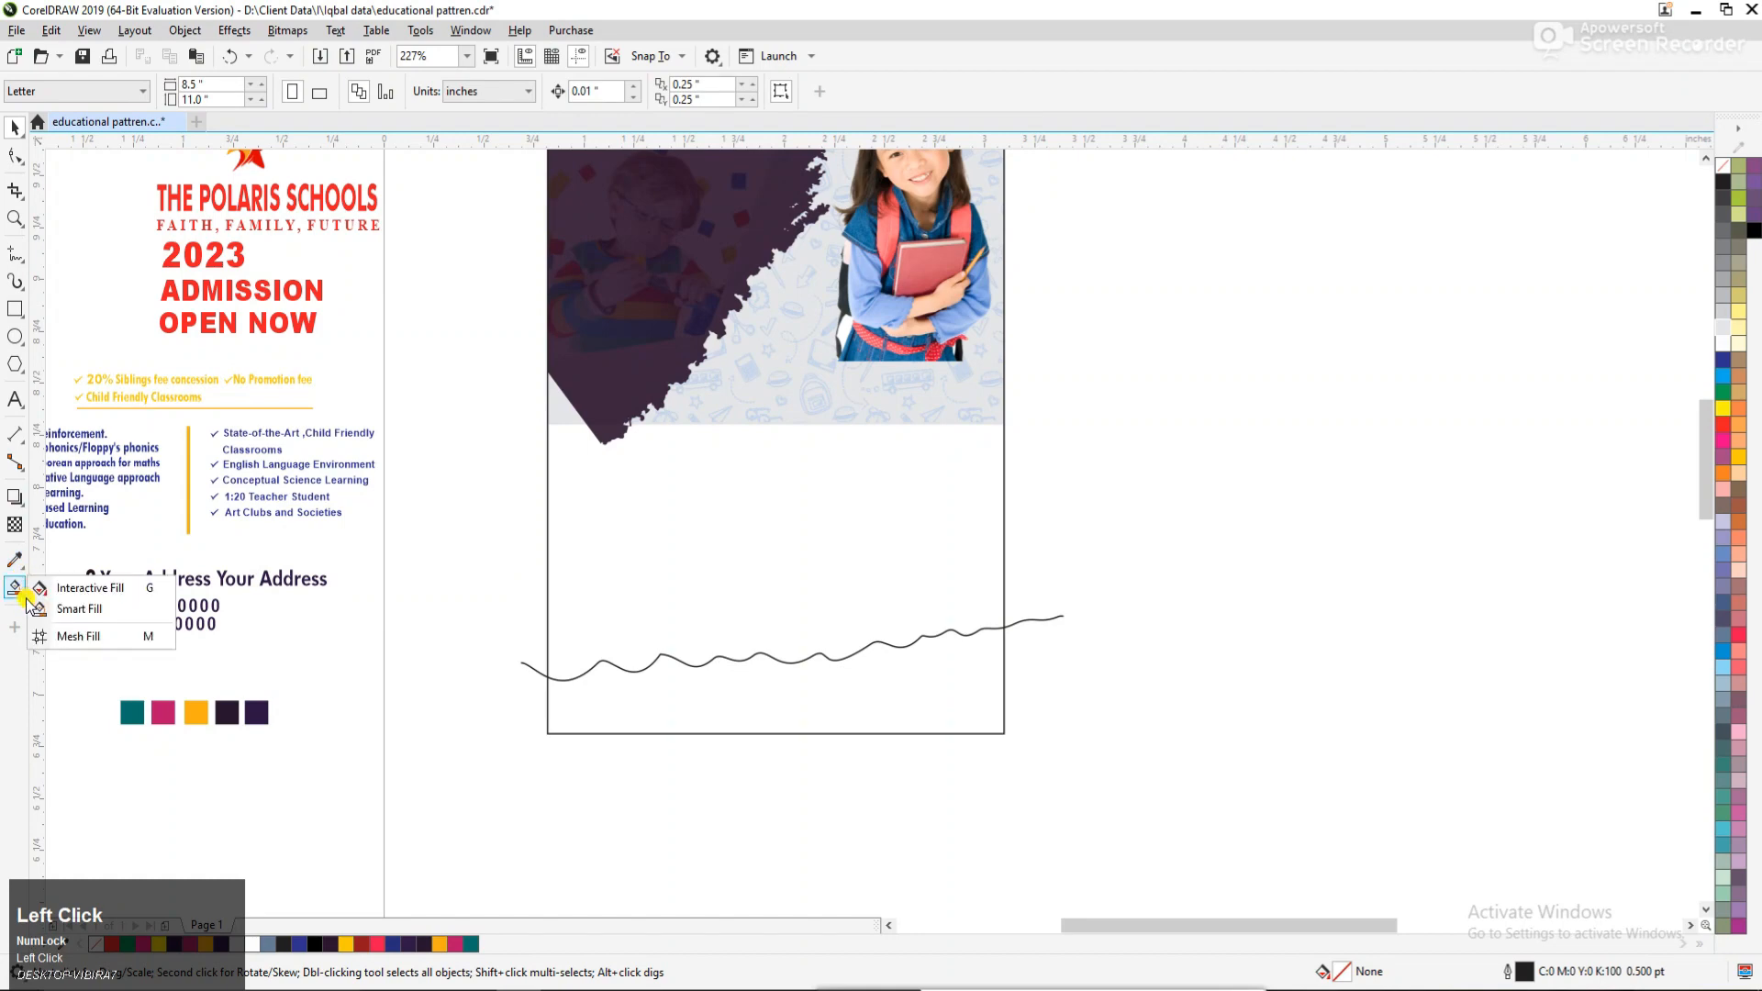
click(100, 613)
click(679, 673)
key(space)
click(1234, 631)
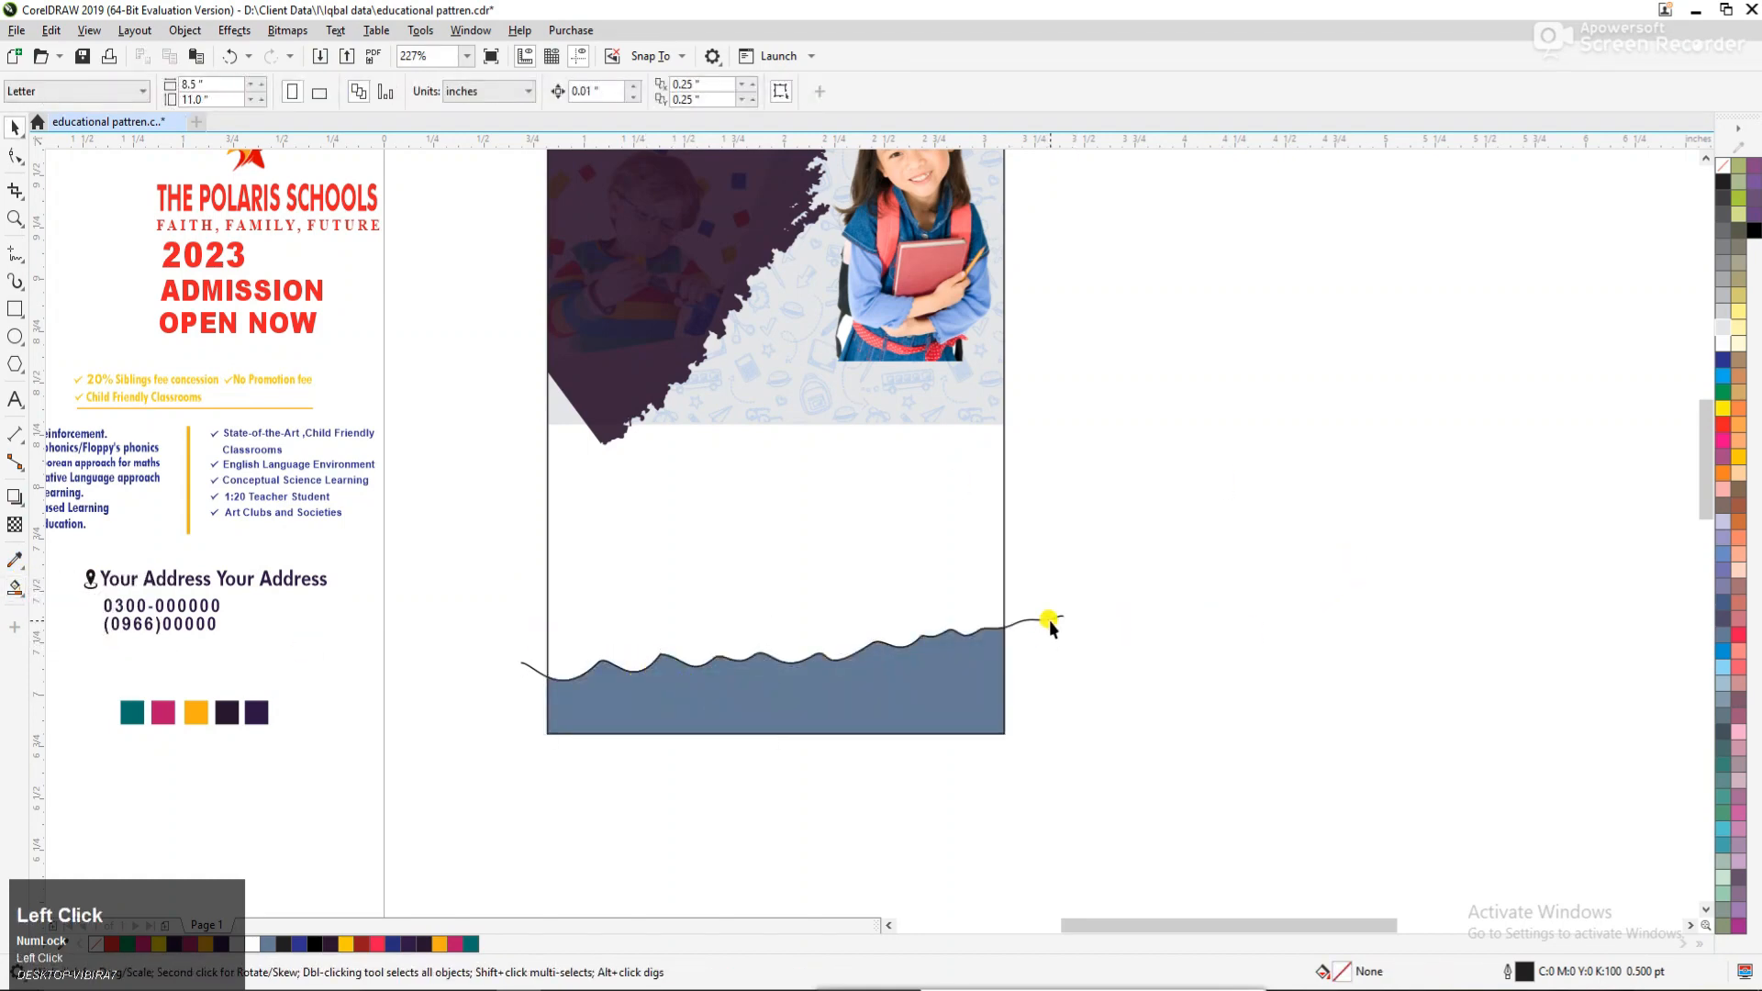
Delete the wavy line and fill the wave shape with yellow (C0 M20 Y100 K0).
click(1051, 626)
click(916, 676)
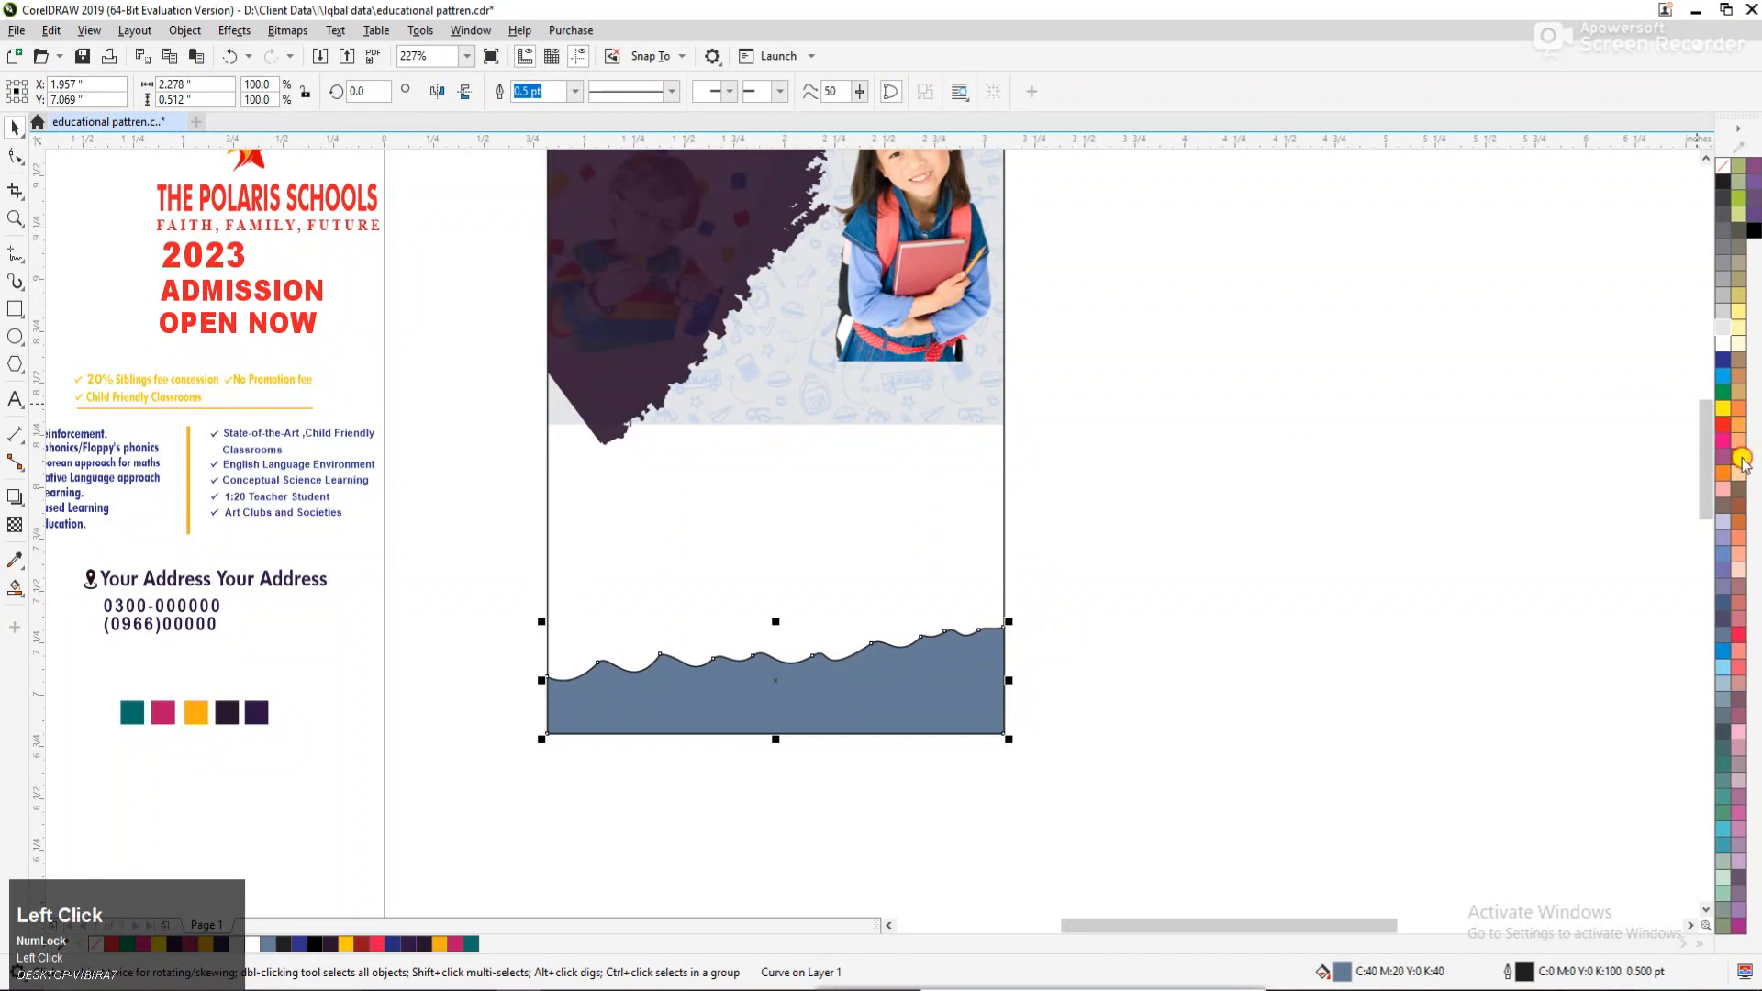
click(1741, 459)
Sample the dark purple swatch beneath the address text and apply it as the flyer rectangle's fill.
key(F3)
drag(251, 523, 1023, 728)
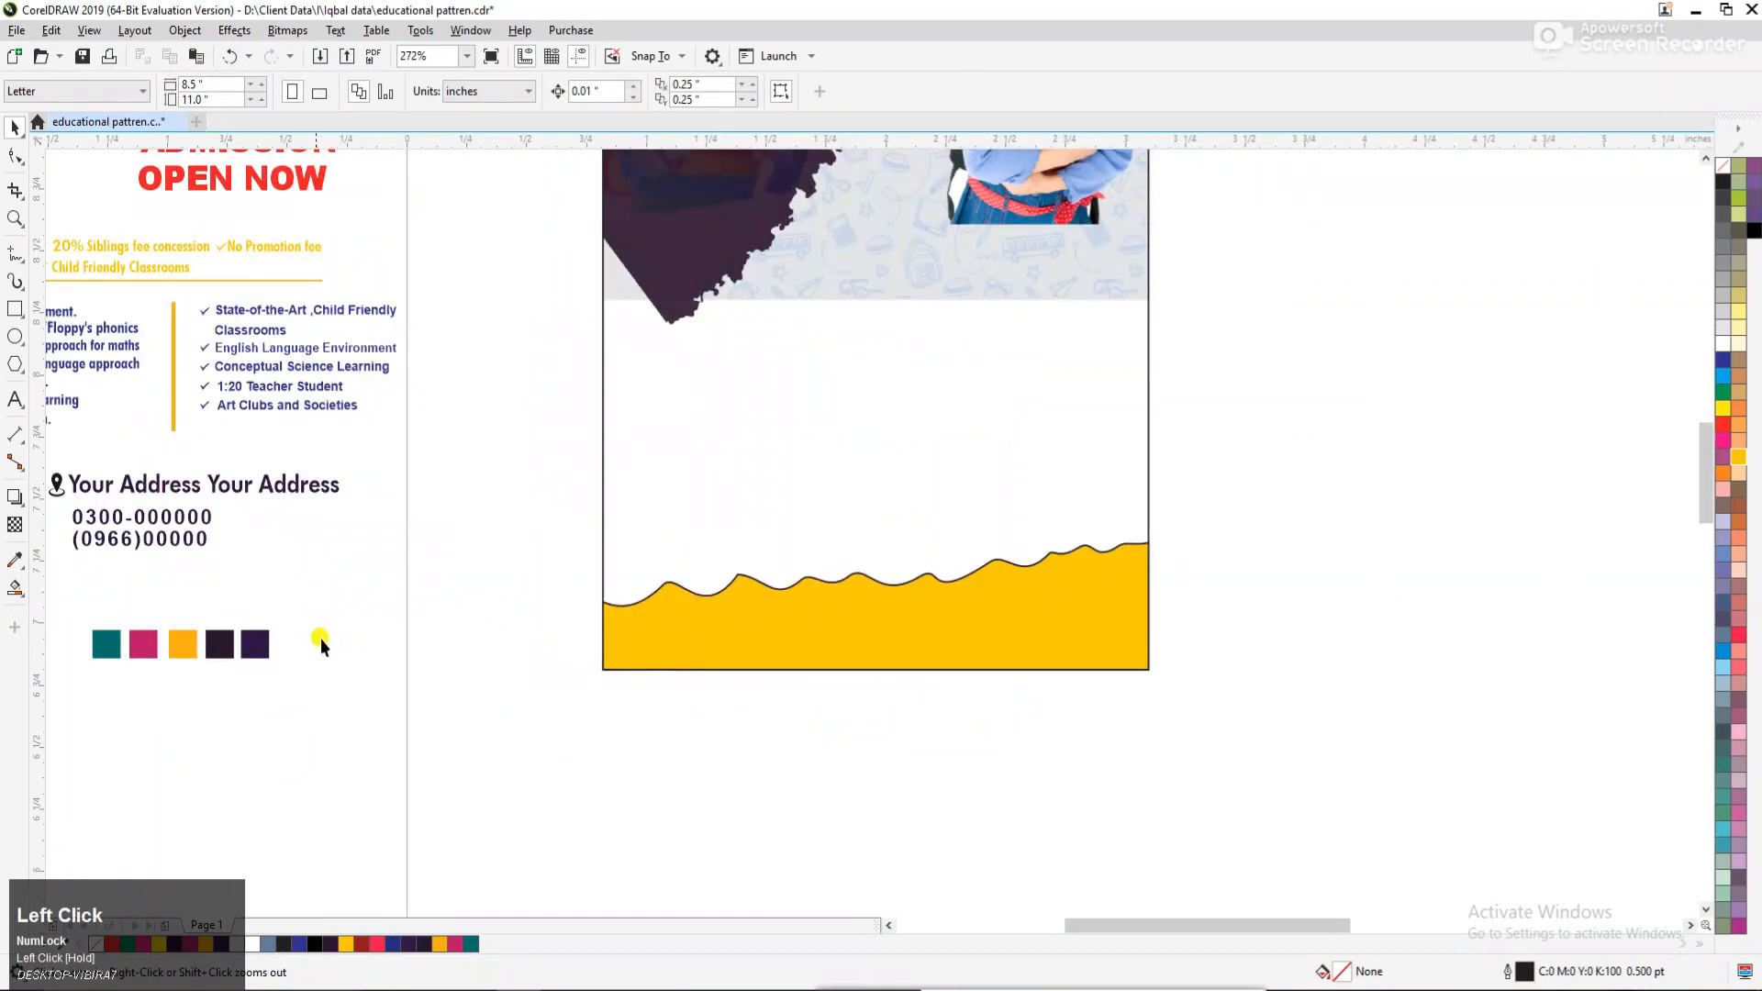
click(11, 560)
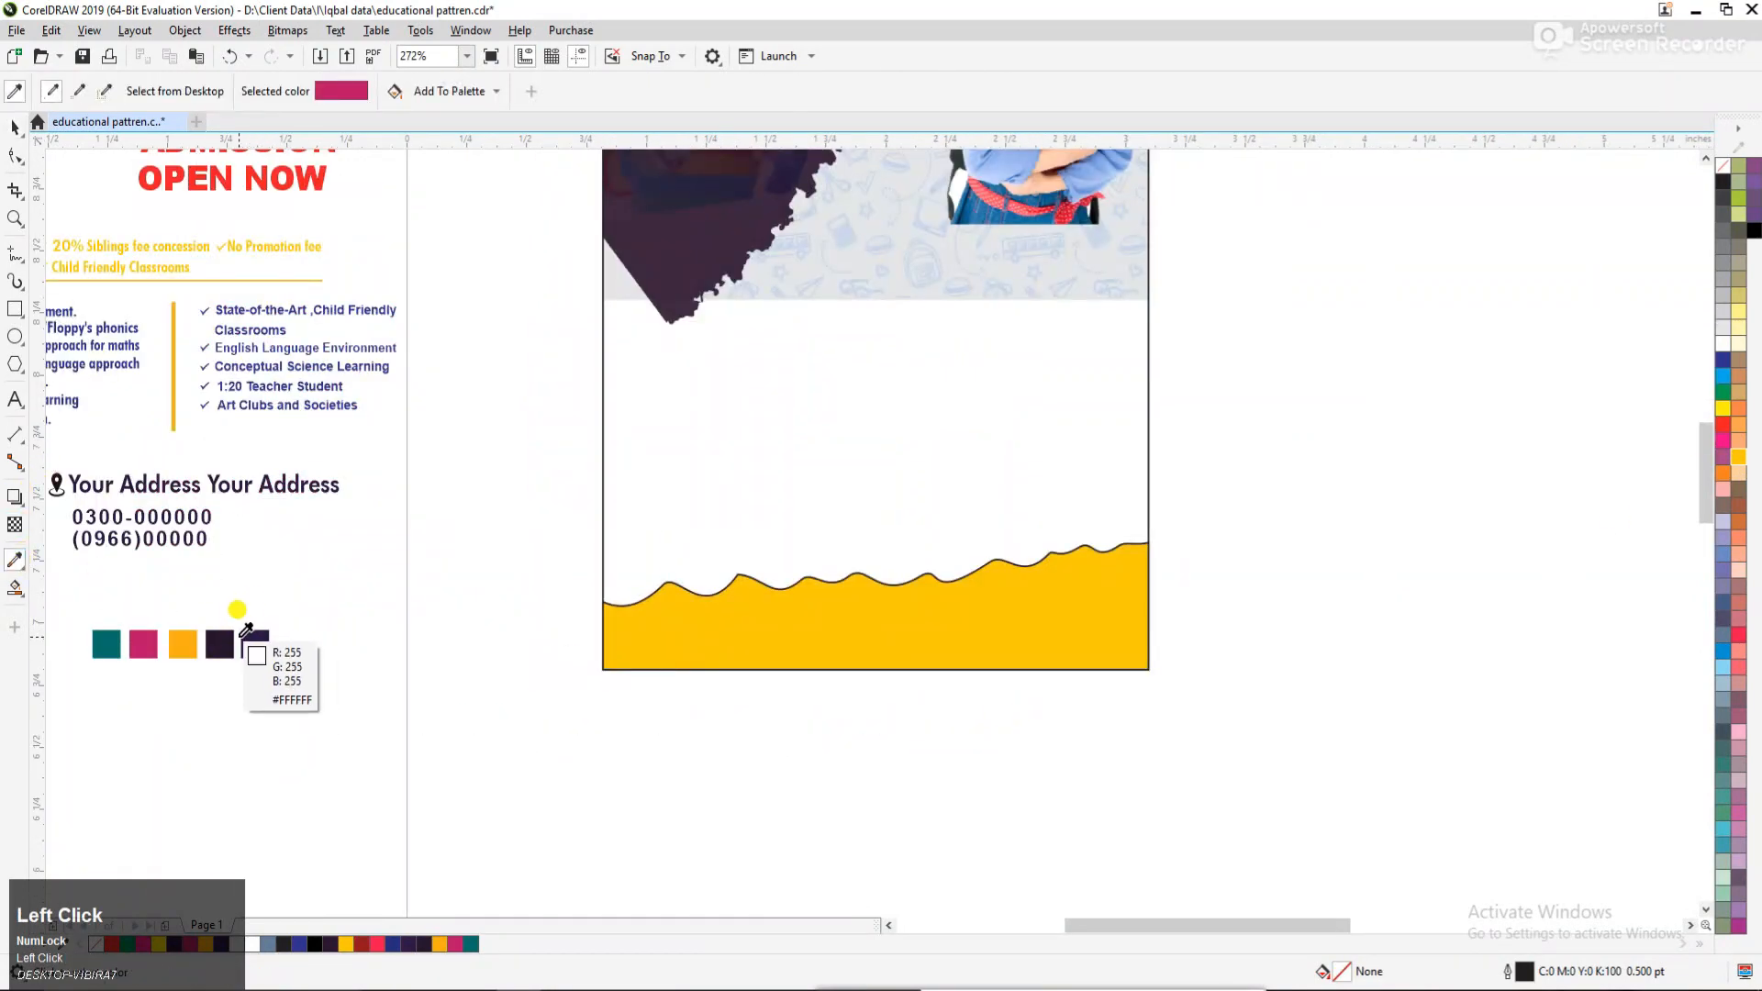
click(258, 639)
click(745, 479)
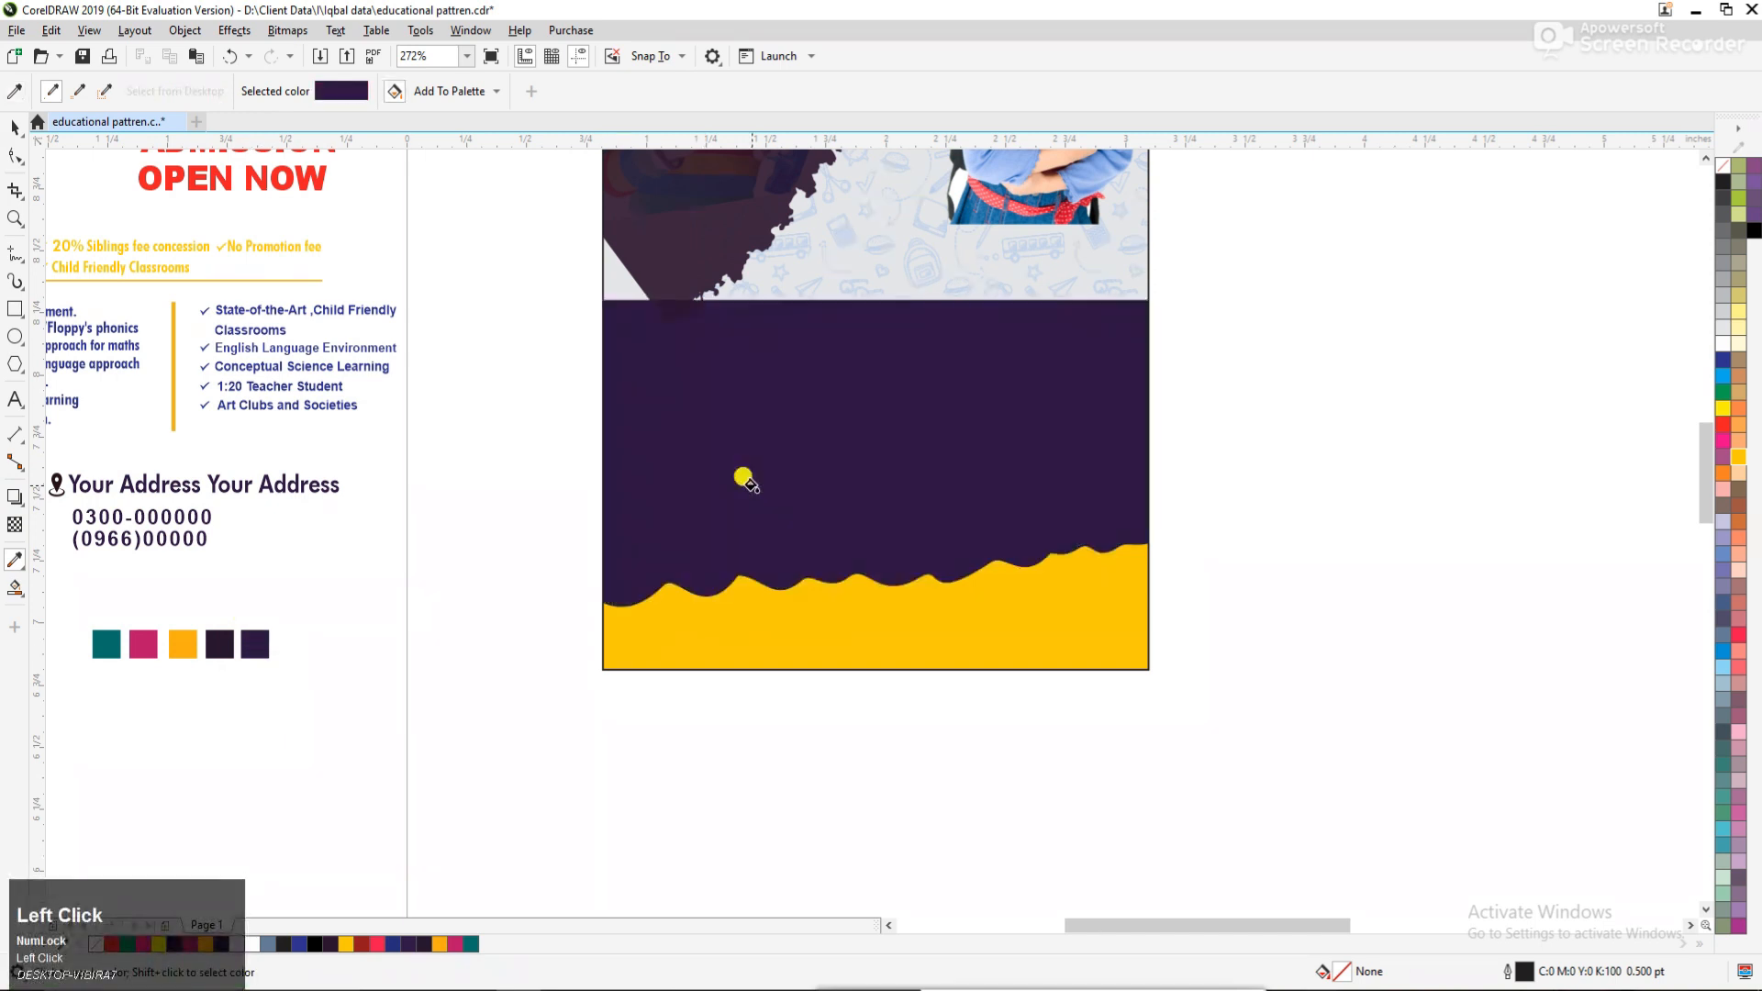
key(space)
Sample the pink swatch (#B91169) and apply it to the yellow wave shape's outline.
click(690, 663)
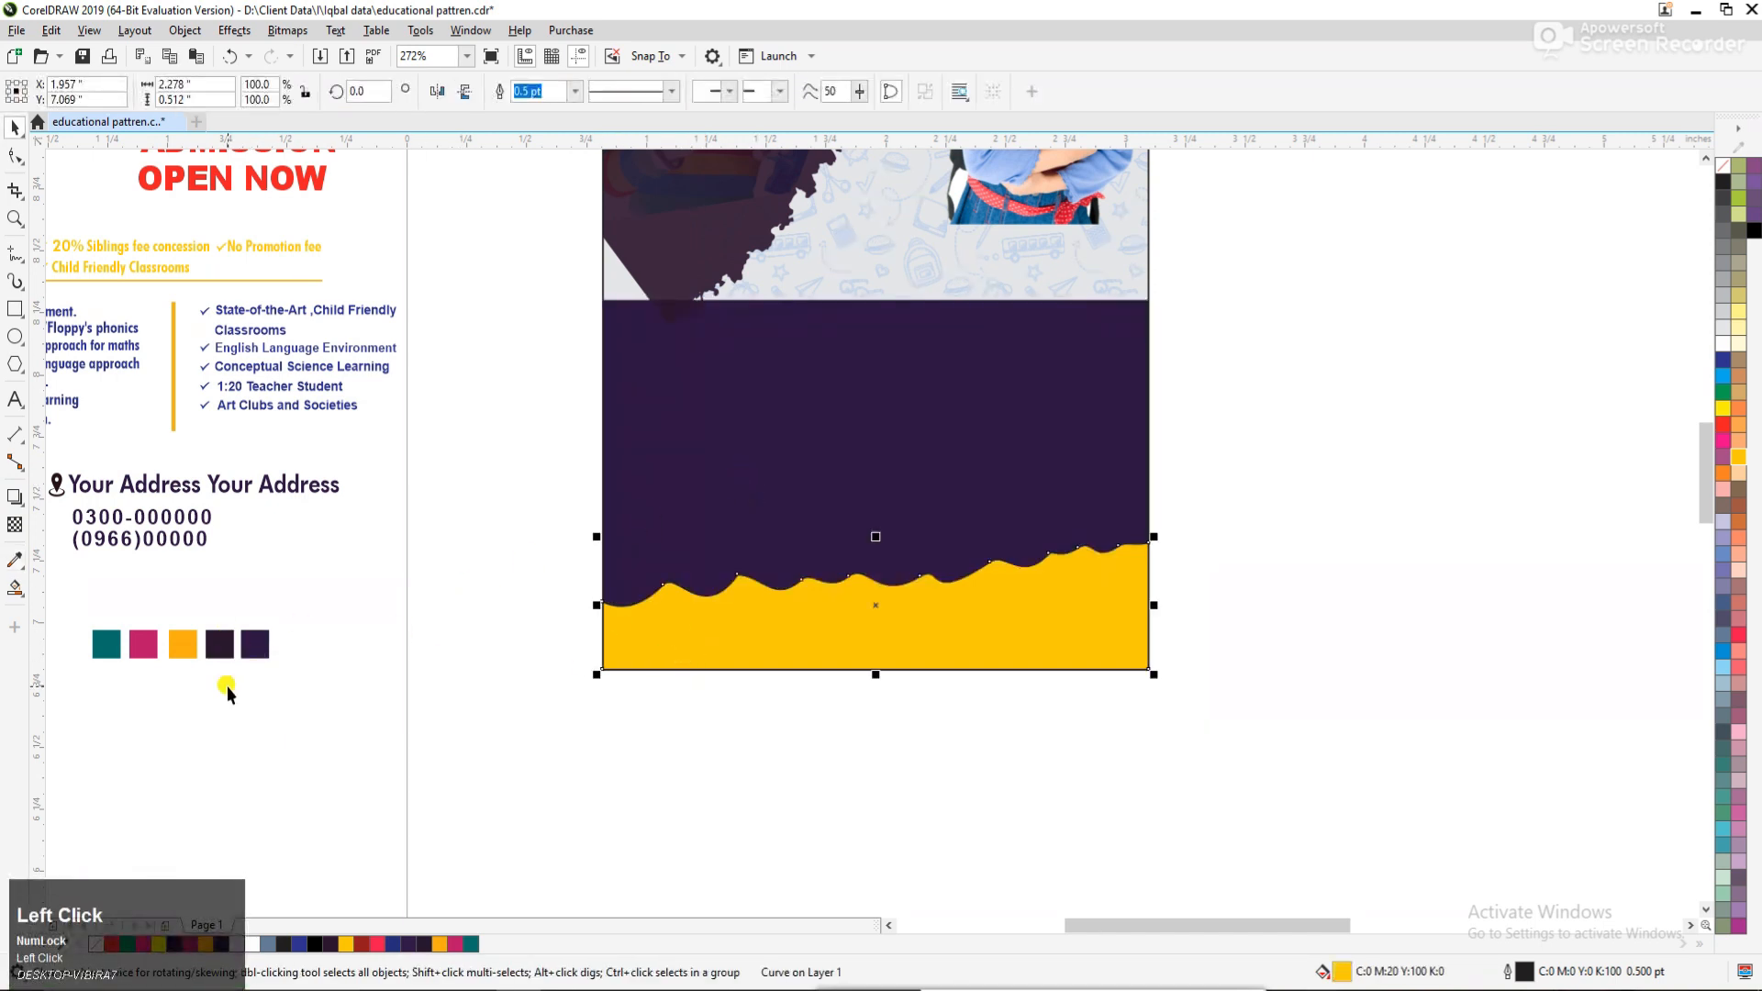
click(15, 560)
click(134, 641)
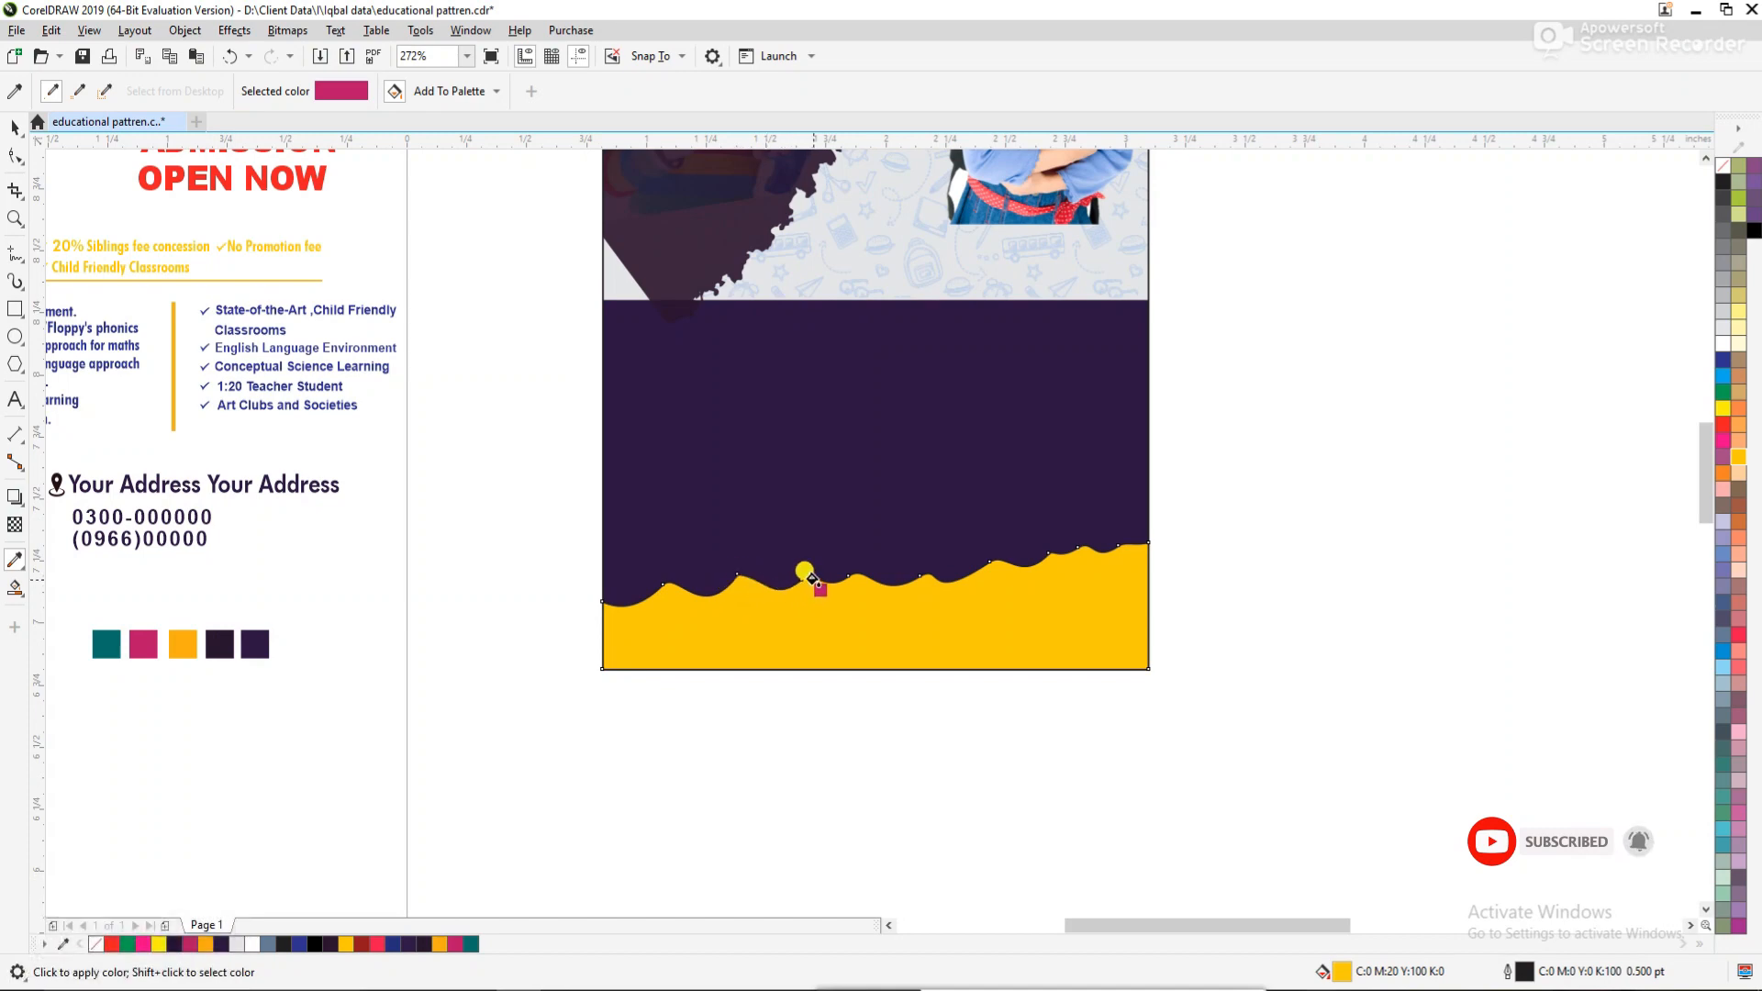
right_click(861, 577)
click(867, 576)
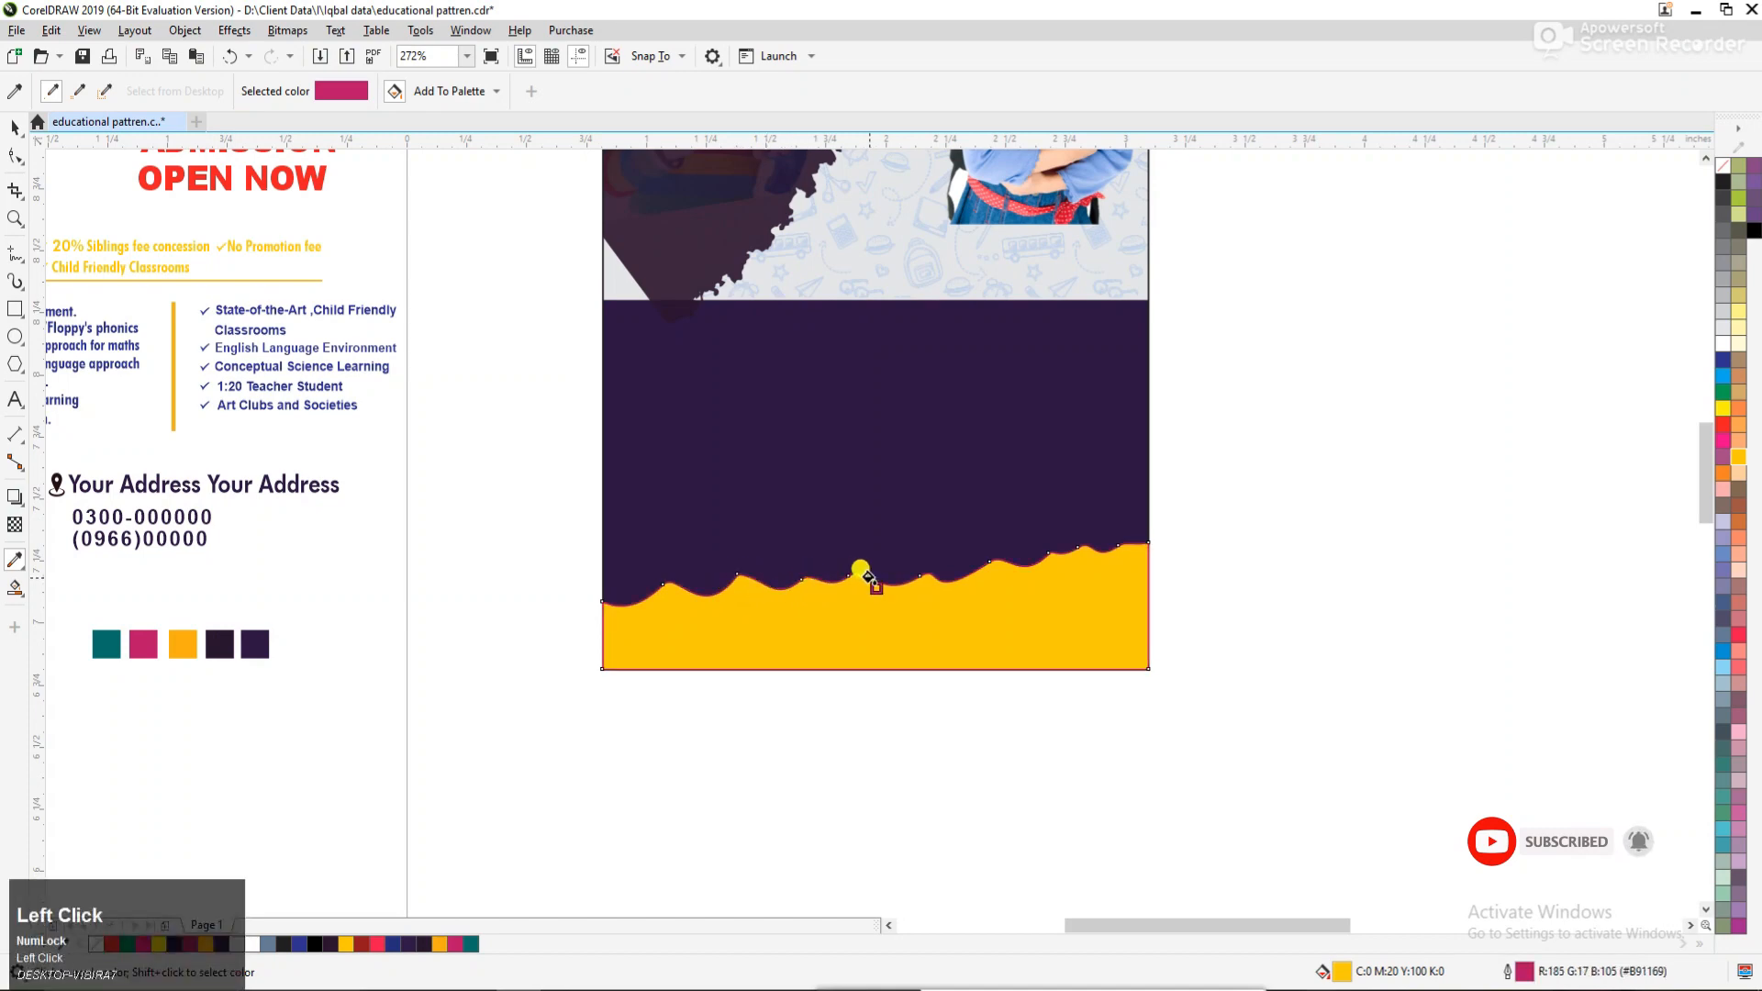
key(space)
Set the wave shape's outline width to 4.0 pt and place the outline behind the fill.
key(F12)
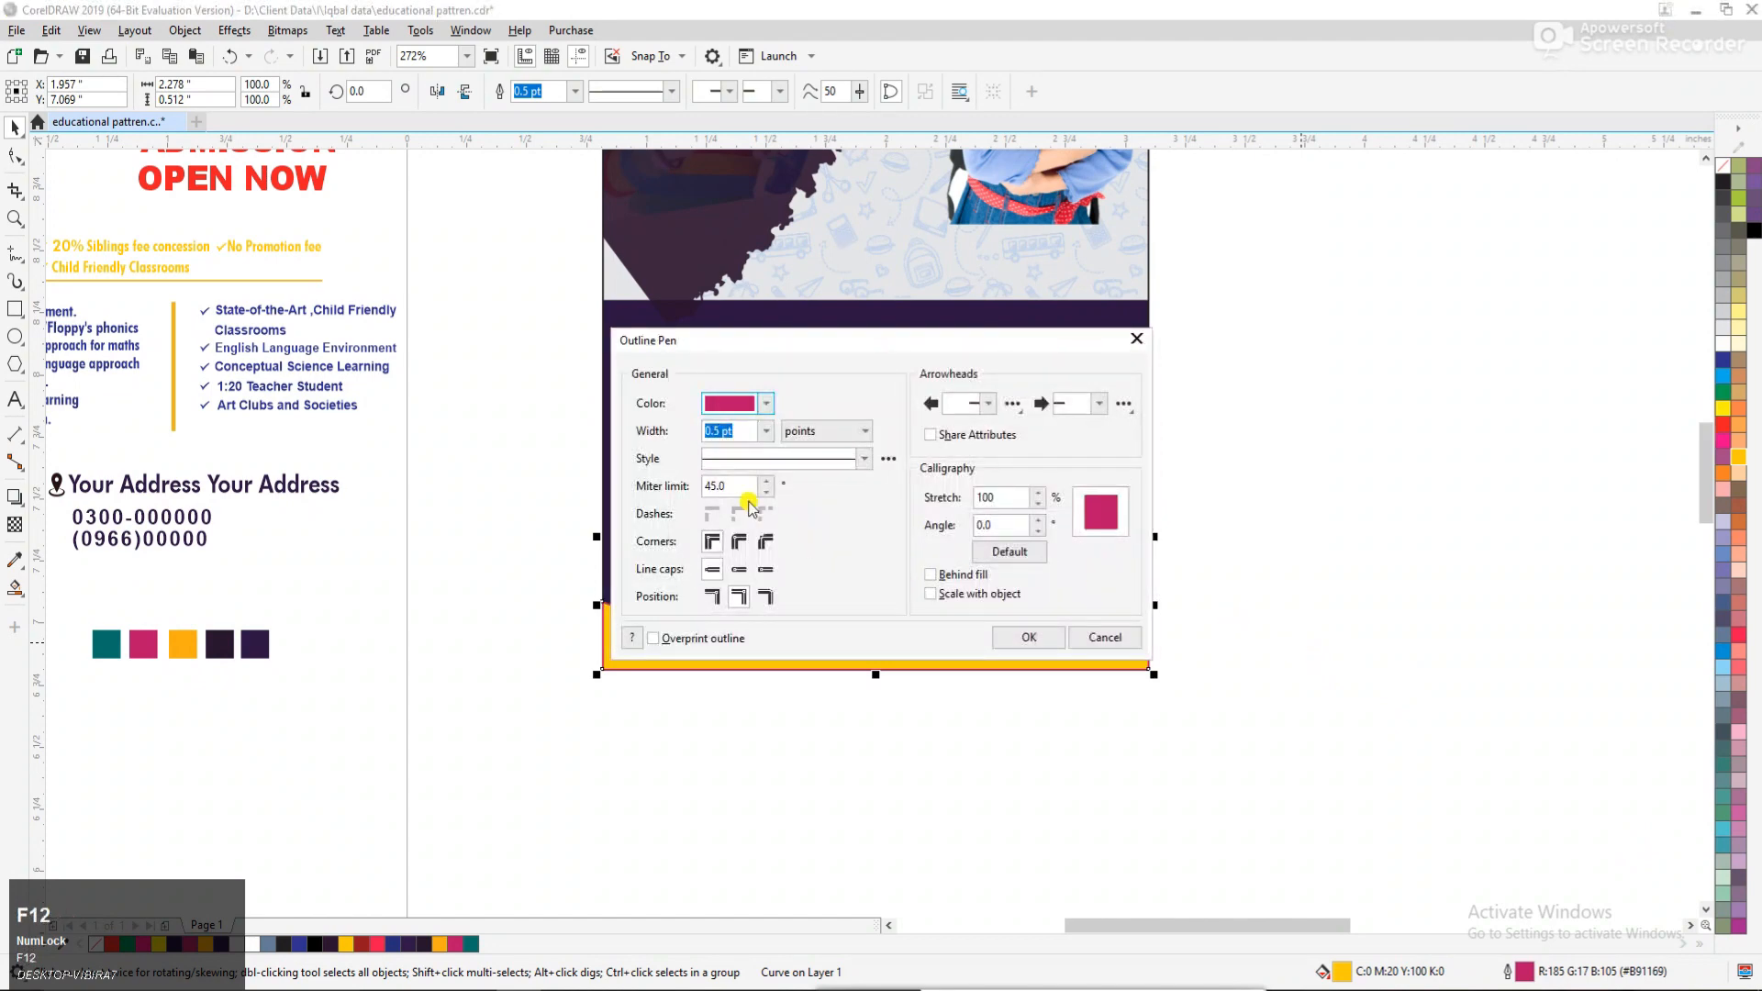
click(767, 430)
click(744, 570)
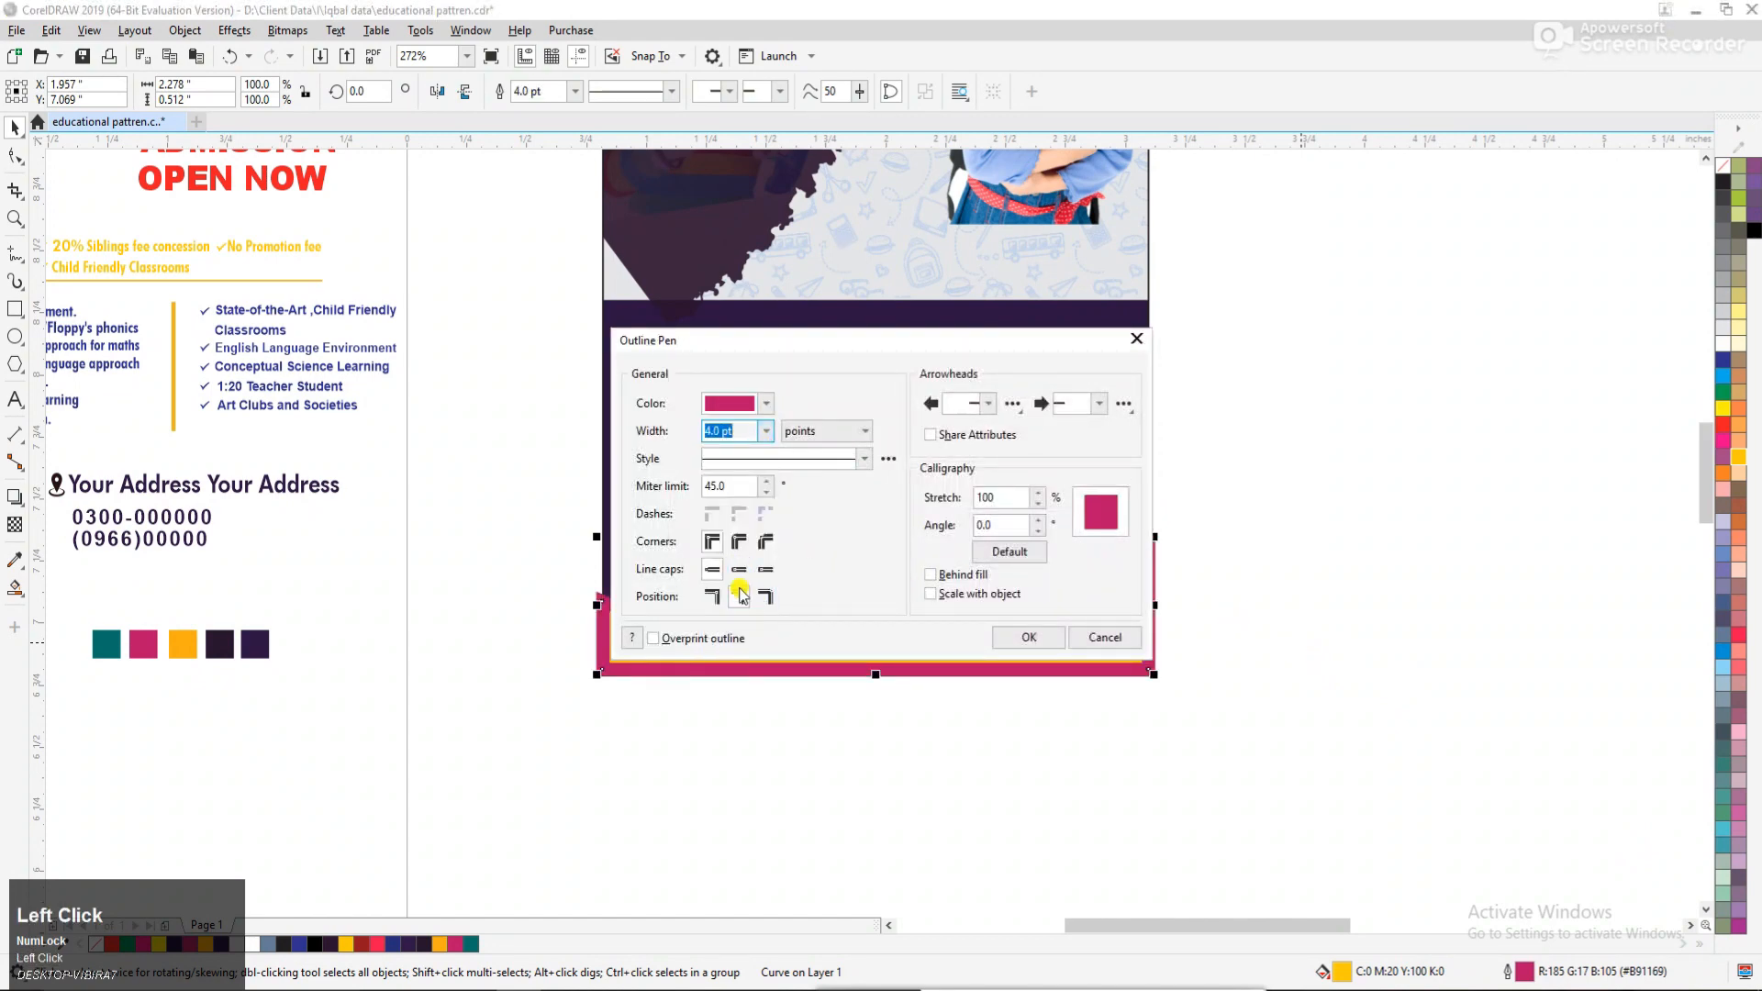
click(959, 576)
click(1029, 637)
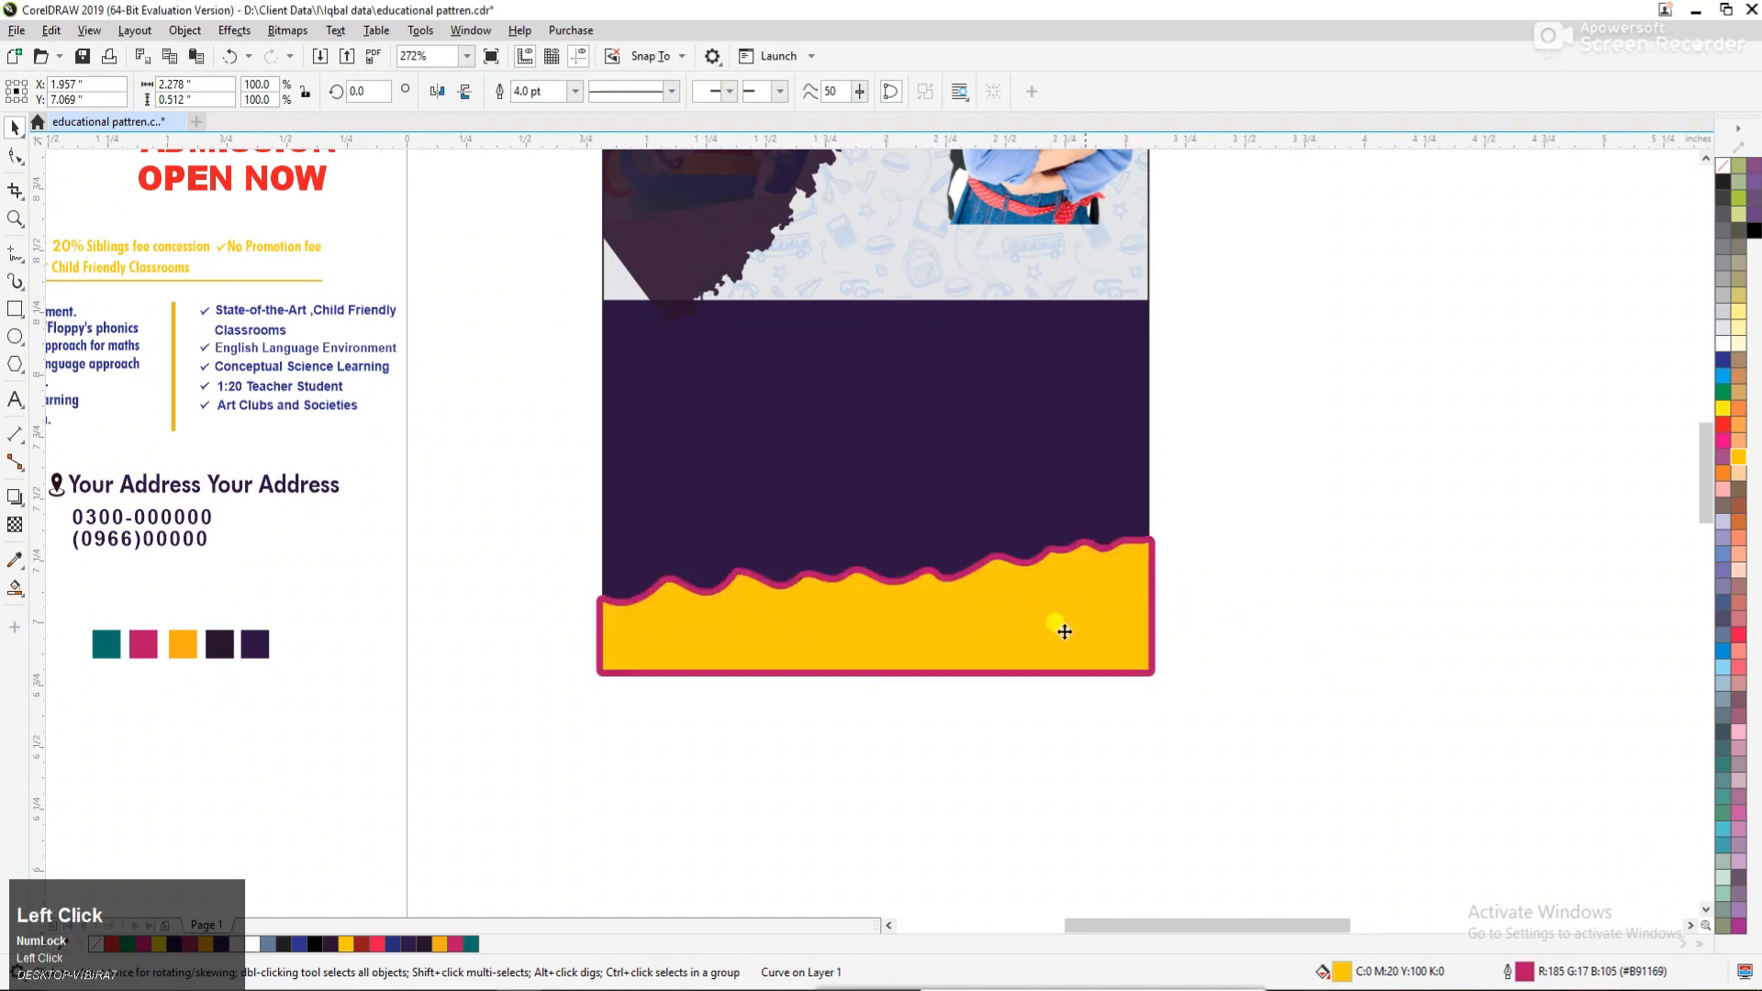
PowerClip the yellow wave shape inside the flyer rectangle.
right_click(1034, 595)
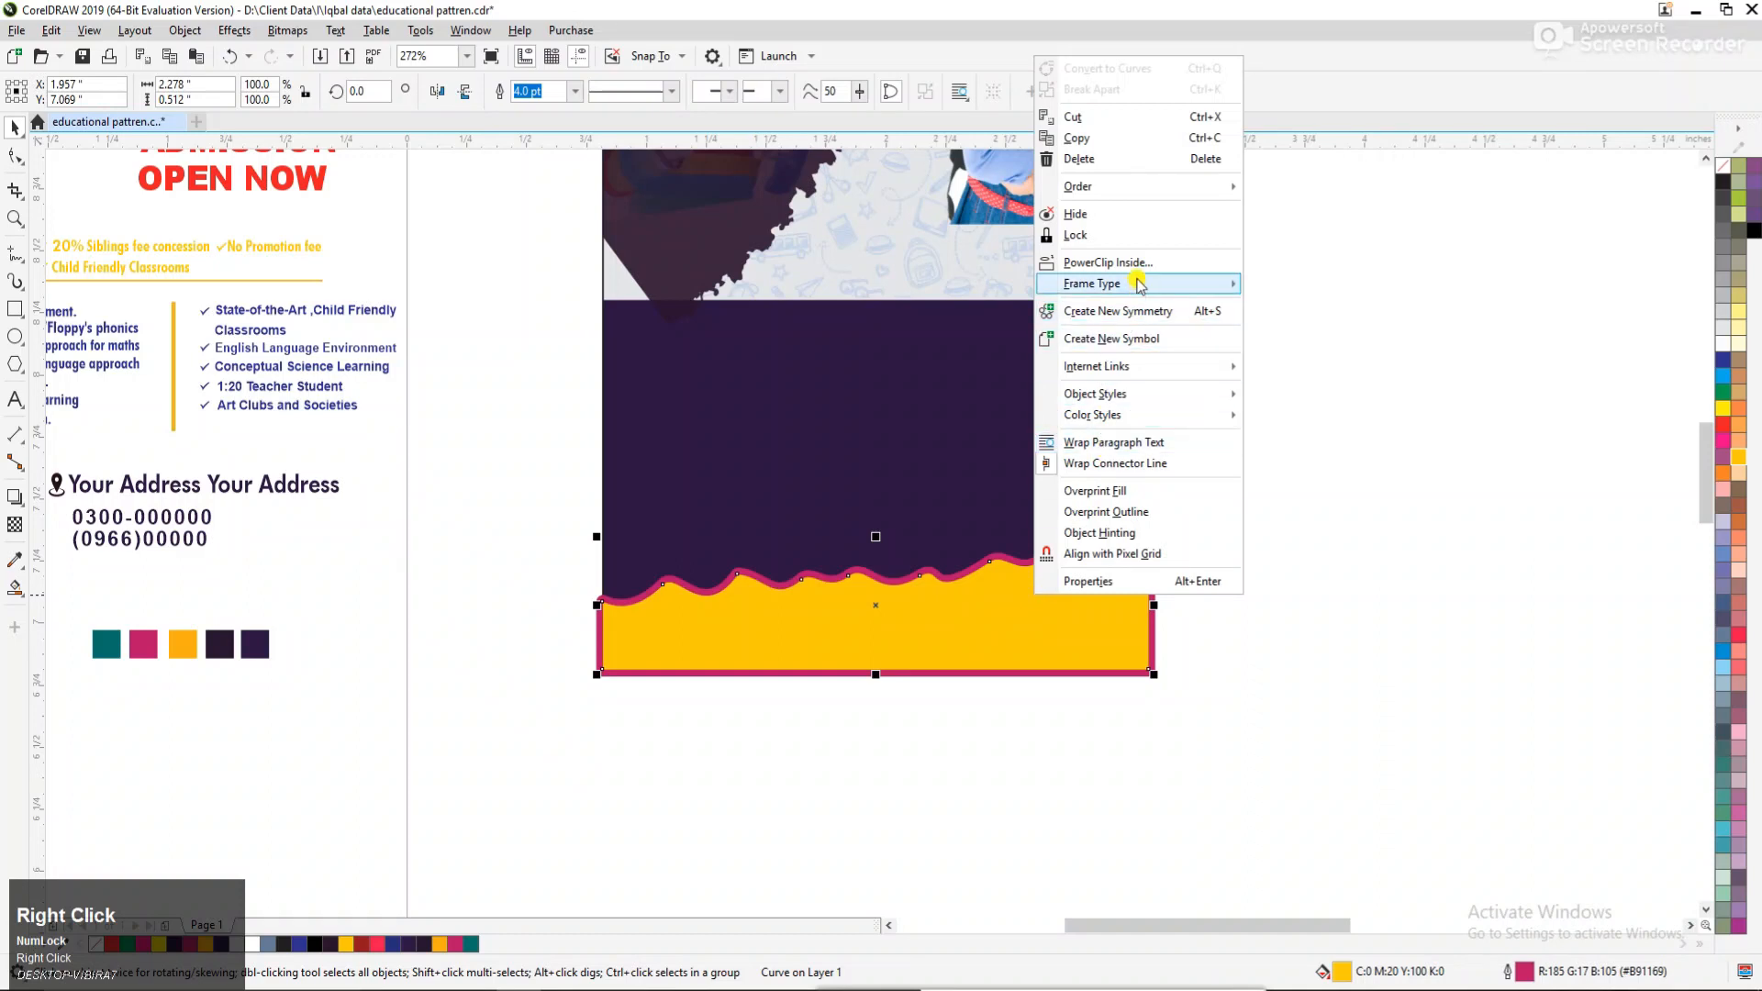
click(1022, 416)
alt+click(1019, 620)
click(1019, 620)
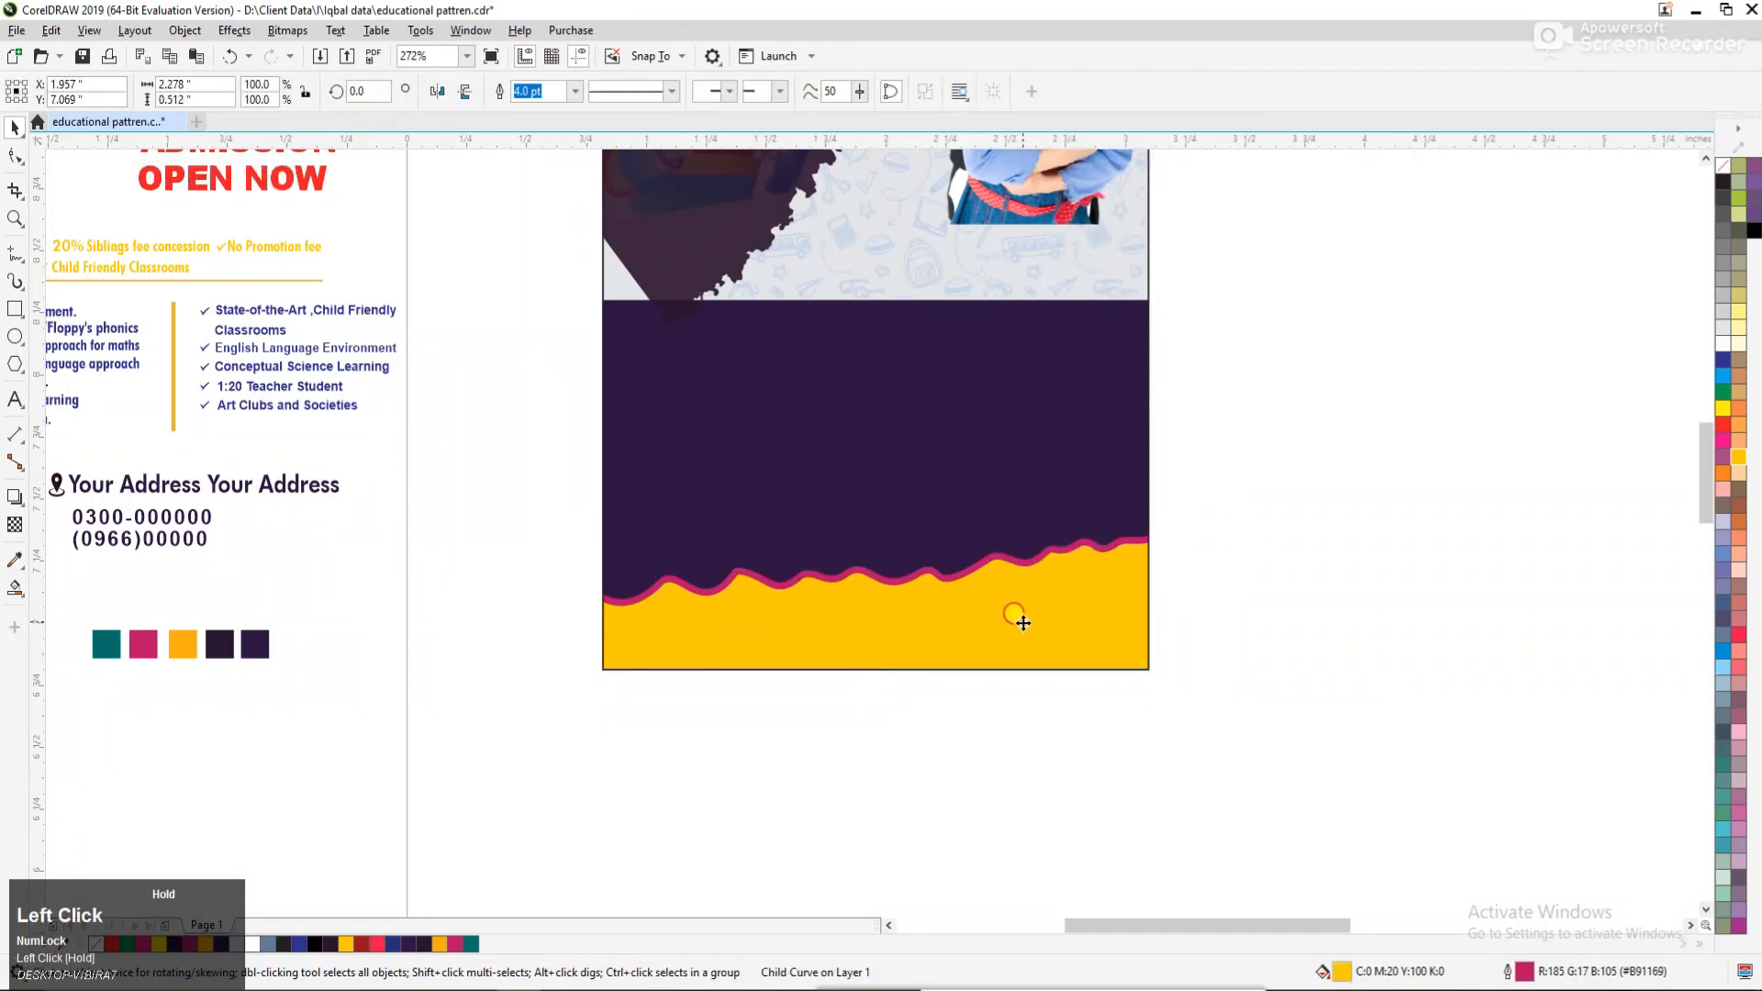
click(1232, 621)
Inside the flyer's PowerClip, place a copy of the large blue pattern over the lower half, enlarge it to about 2.37 × 2.37 inches, and finish editing.
key(F3)
key(F3)
key(F2)
drag(623, 410, 1326, 669)
key(F3)
drag(649, 404, 1322, 619)
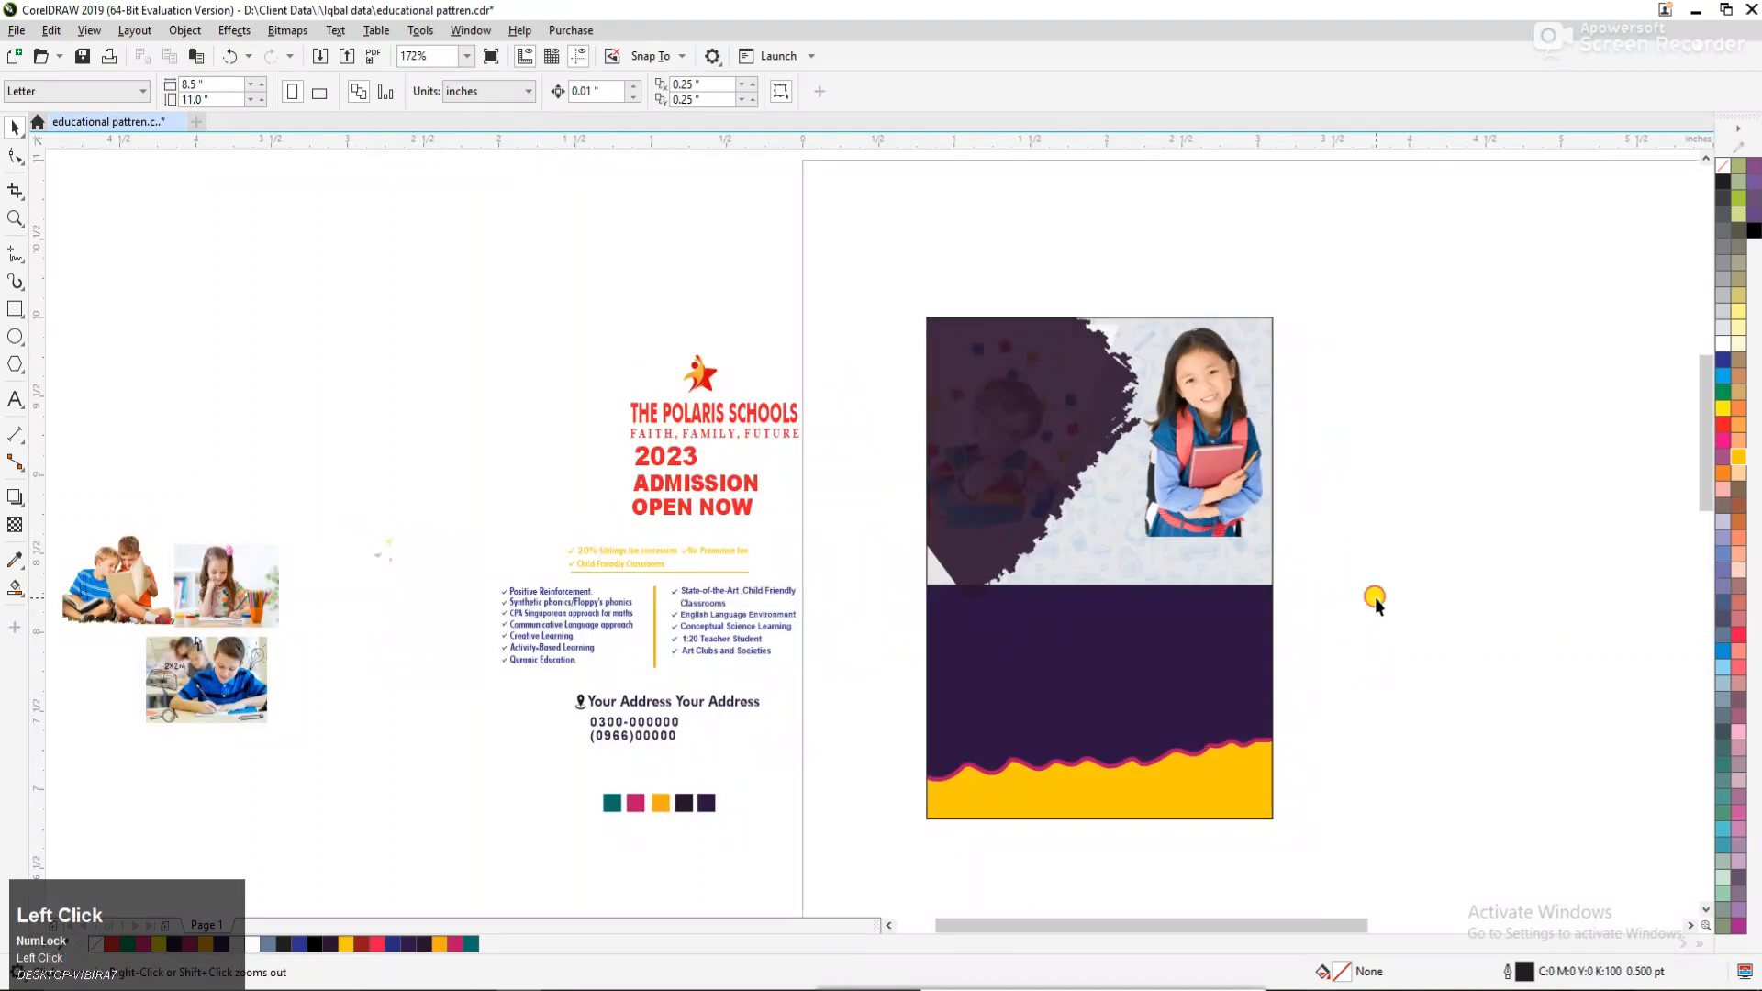
drag(1326, 772, 1499, 849)
double_click(934, 620)
drag(1494, 312, 714, 658)
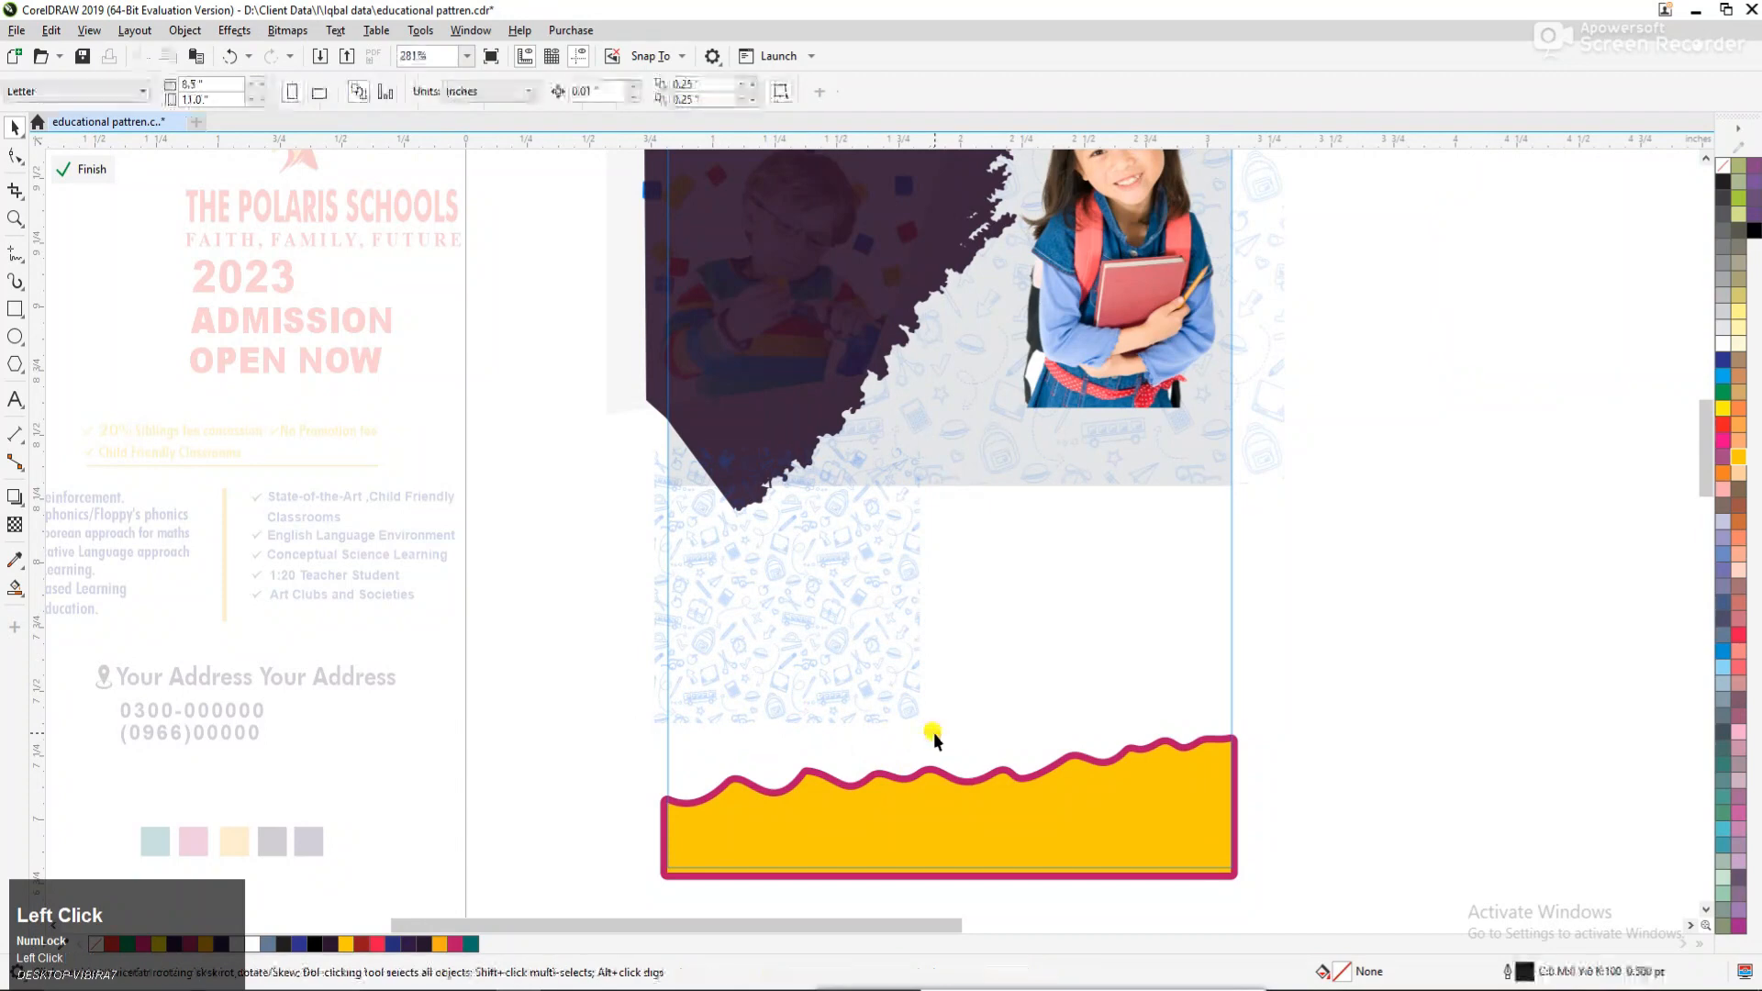
drag(925, 735, 1240, 904)
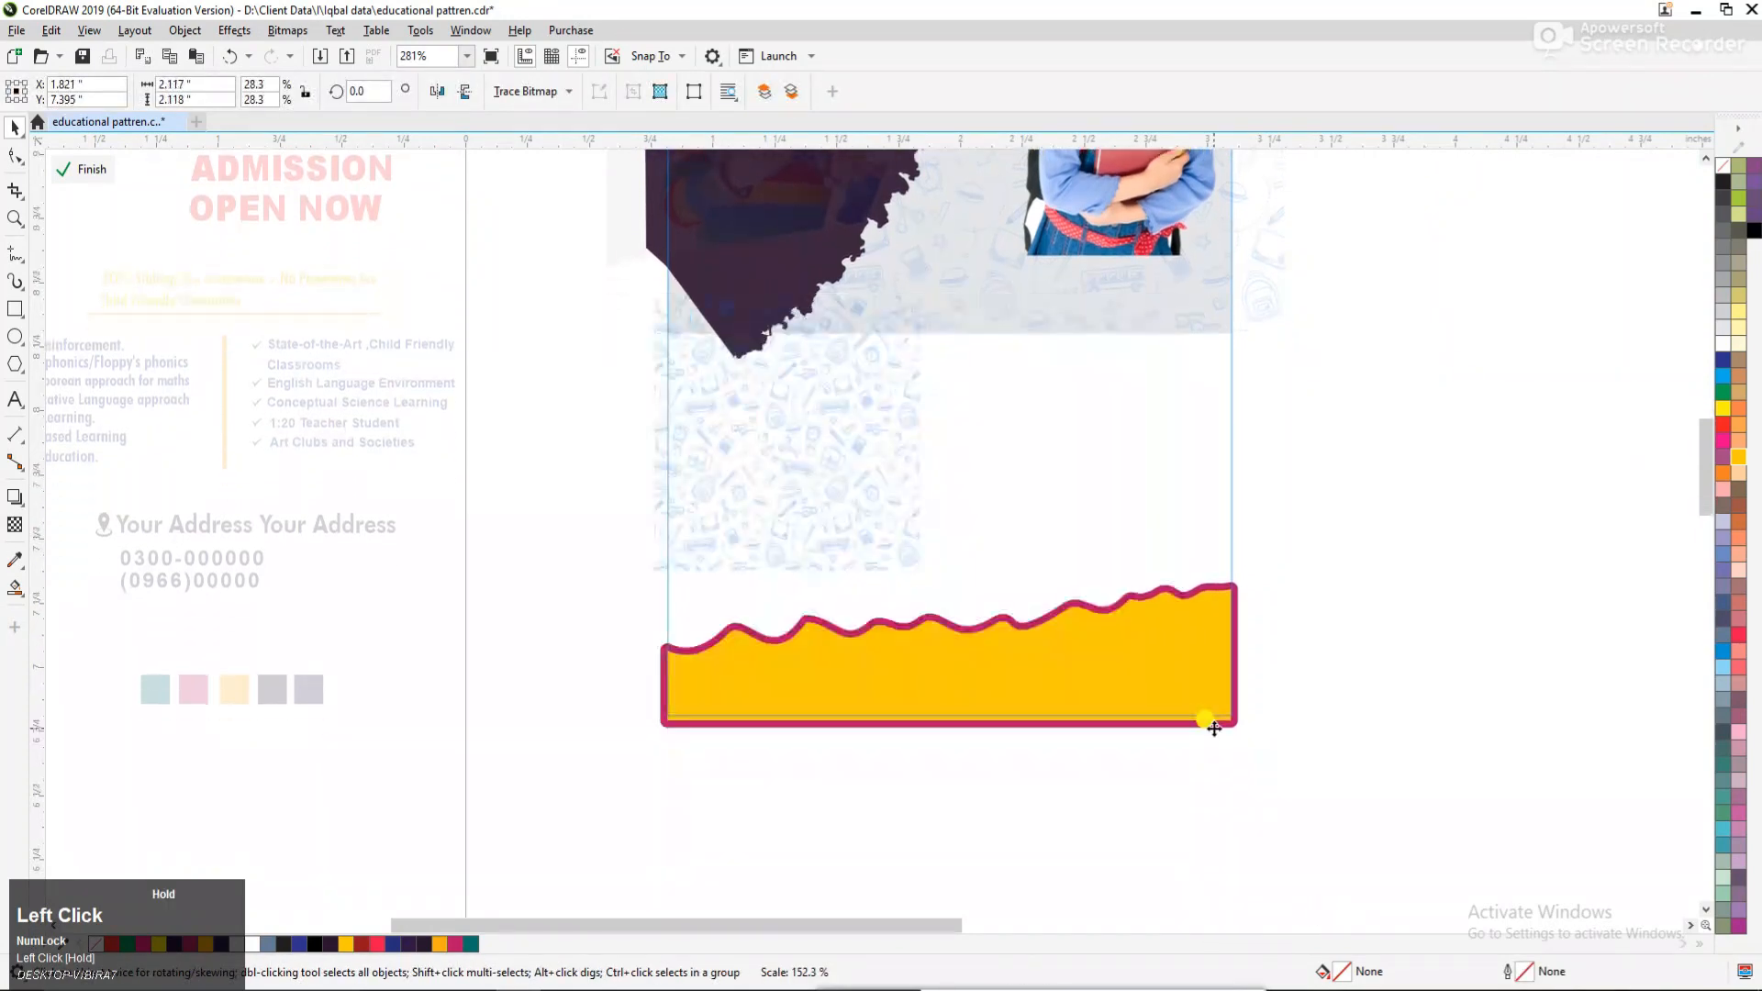
drag(1093, 451, 1165, 502)
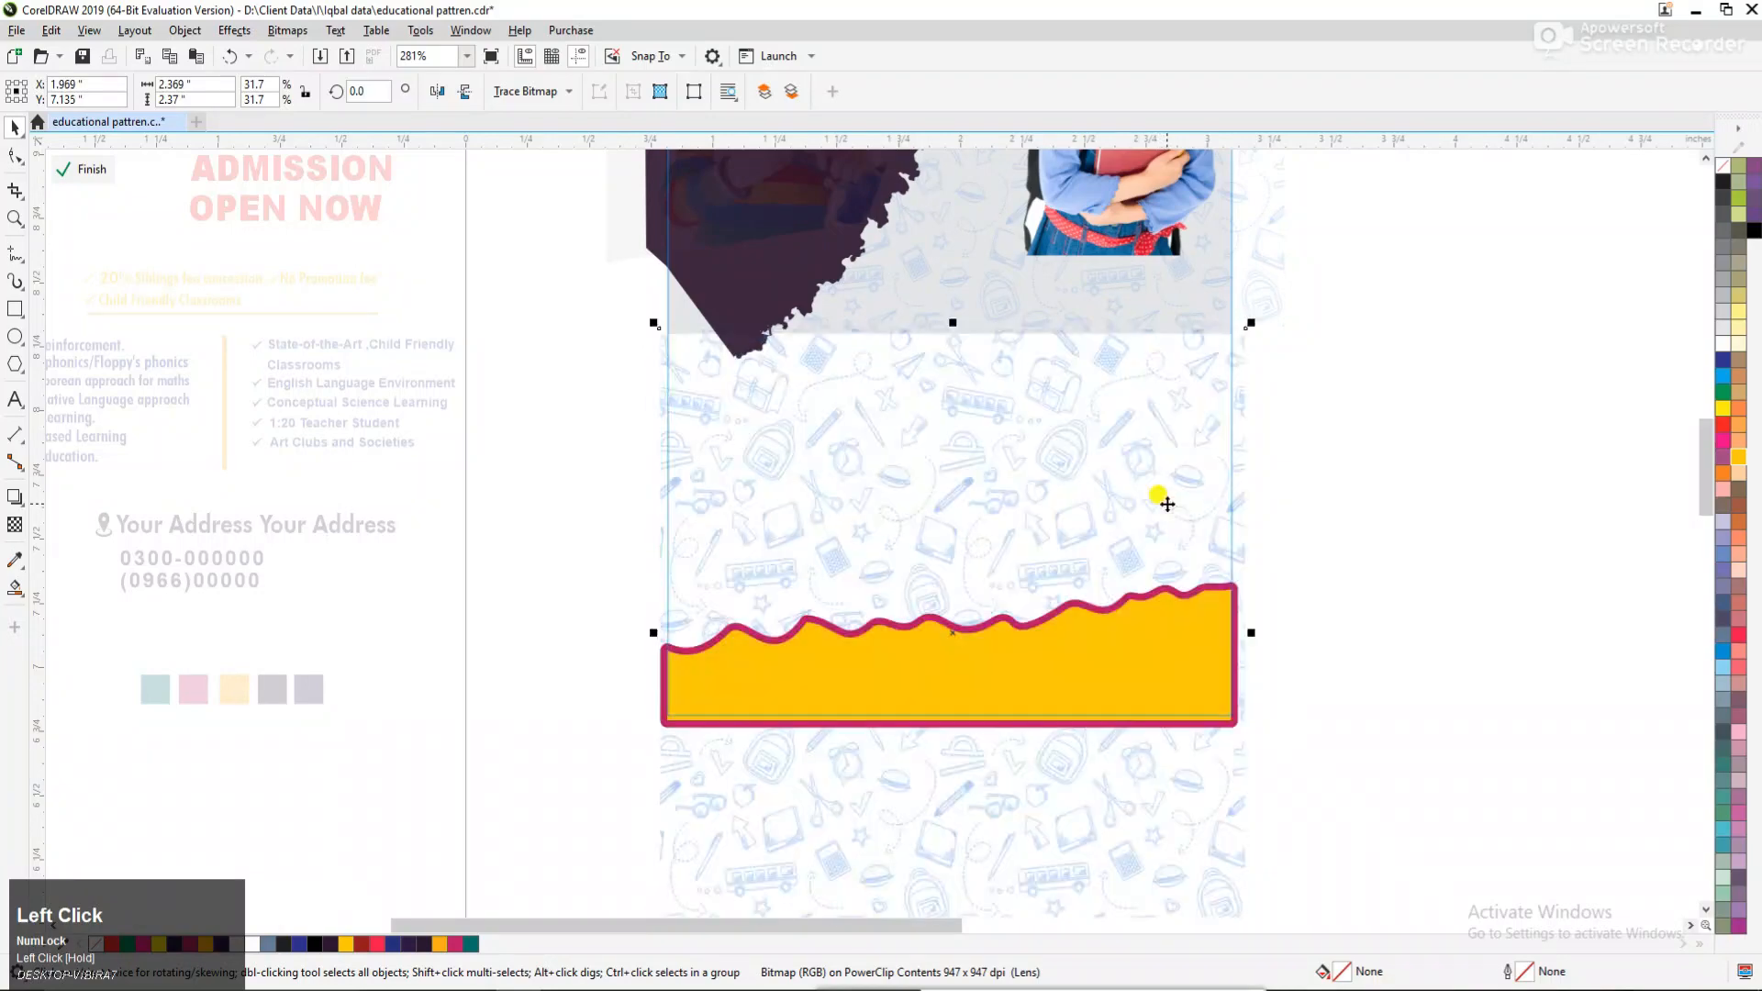
ctrl+click(1312, 473)
click(1313, 474)
Reopen the PowerClip contents, set the lower blue pattern's transparency to 80, and finish editing.
scroll(1229, 597, down, 2)
key(F2)
drag(679, 360, 1424, 716)
click(917, 500)
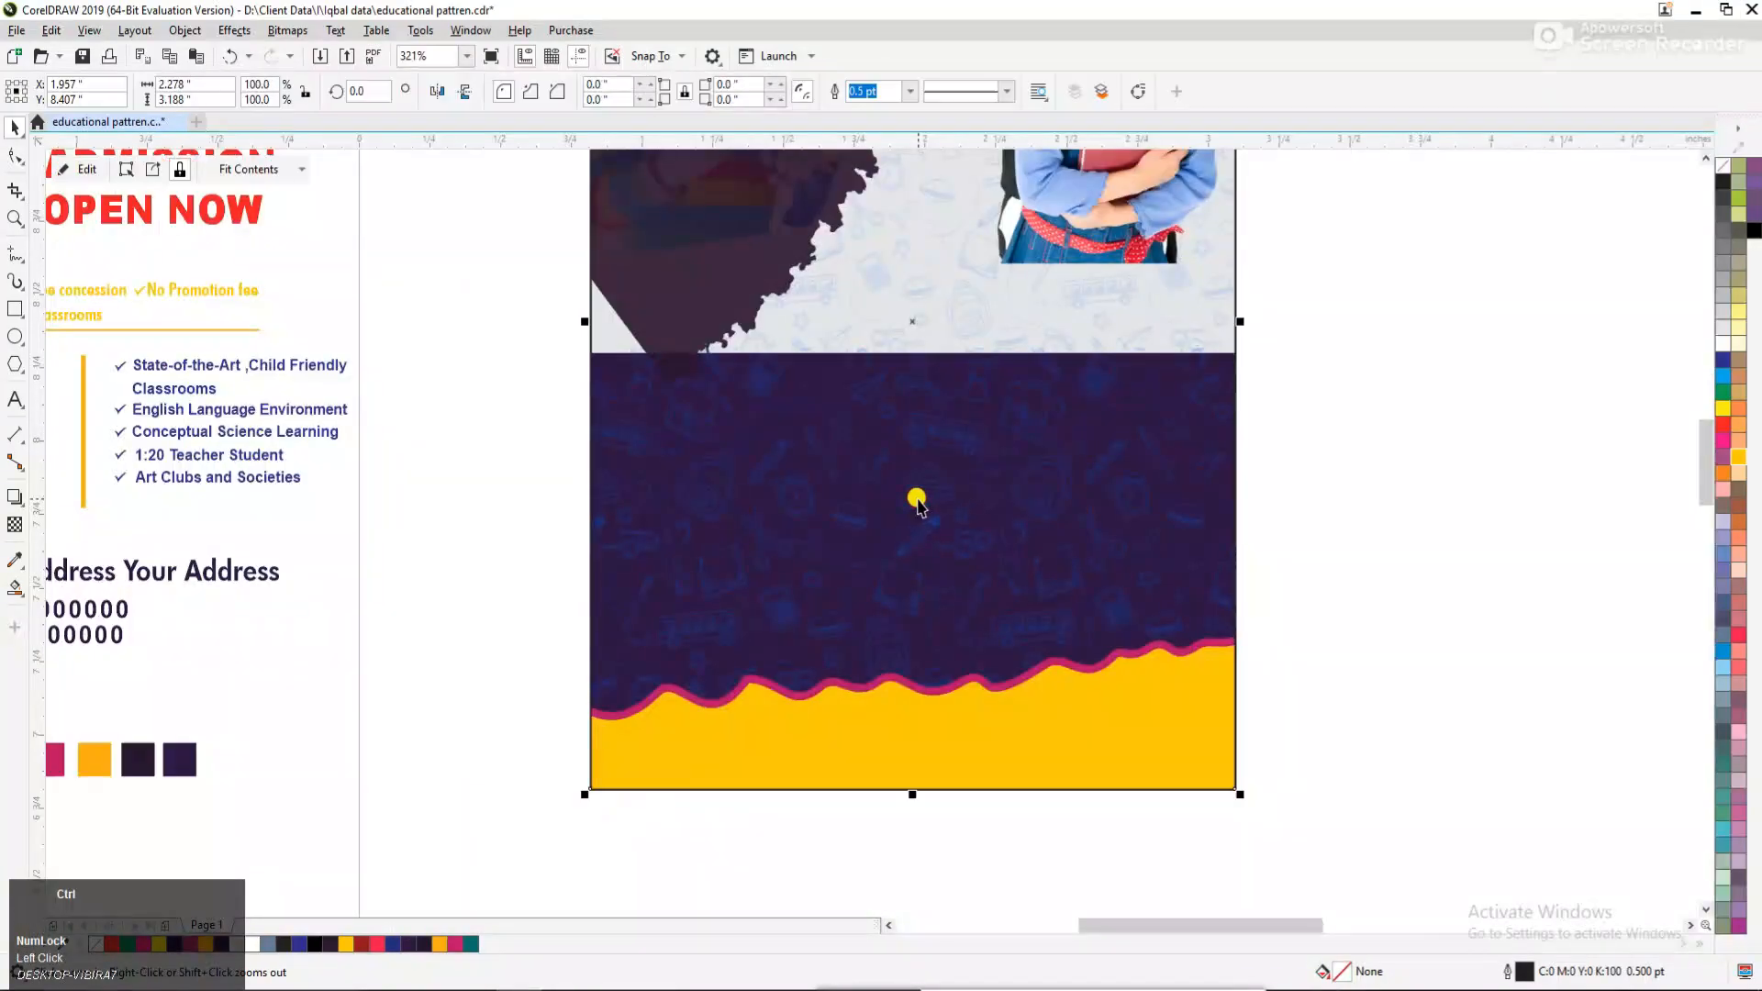
ctrl+click(914, 503)
click(905, 512)
click(17, 523)
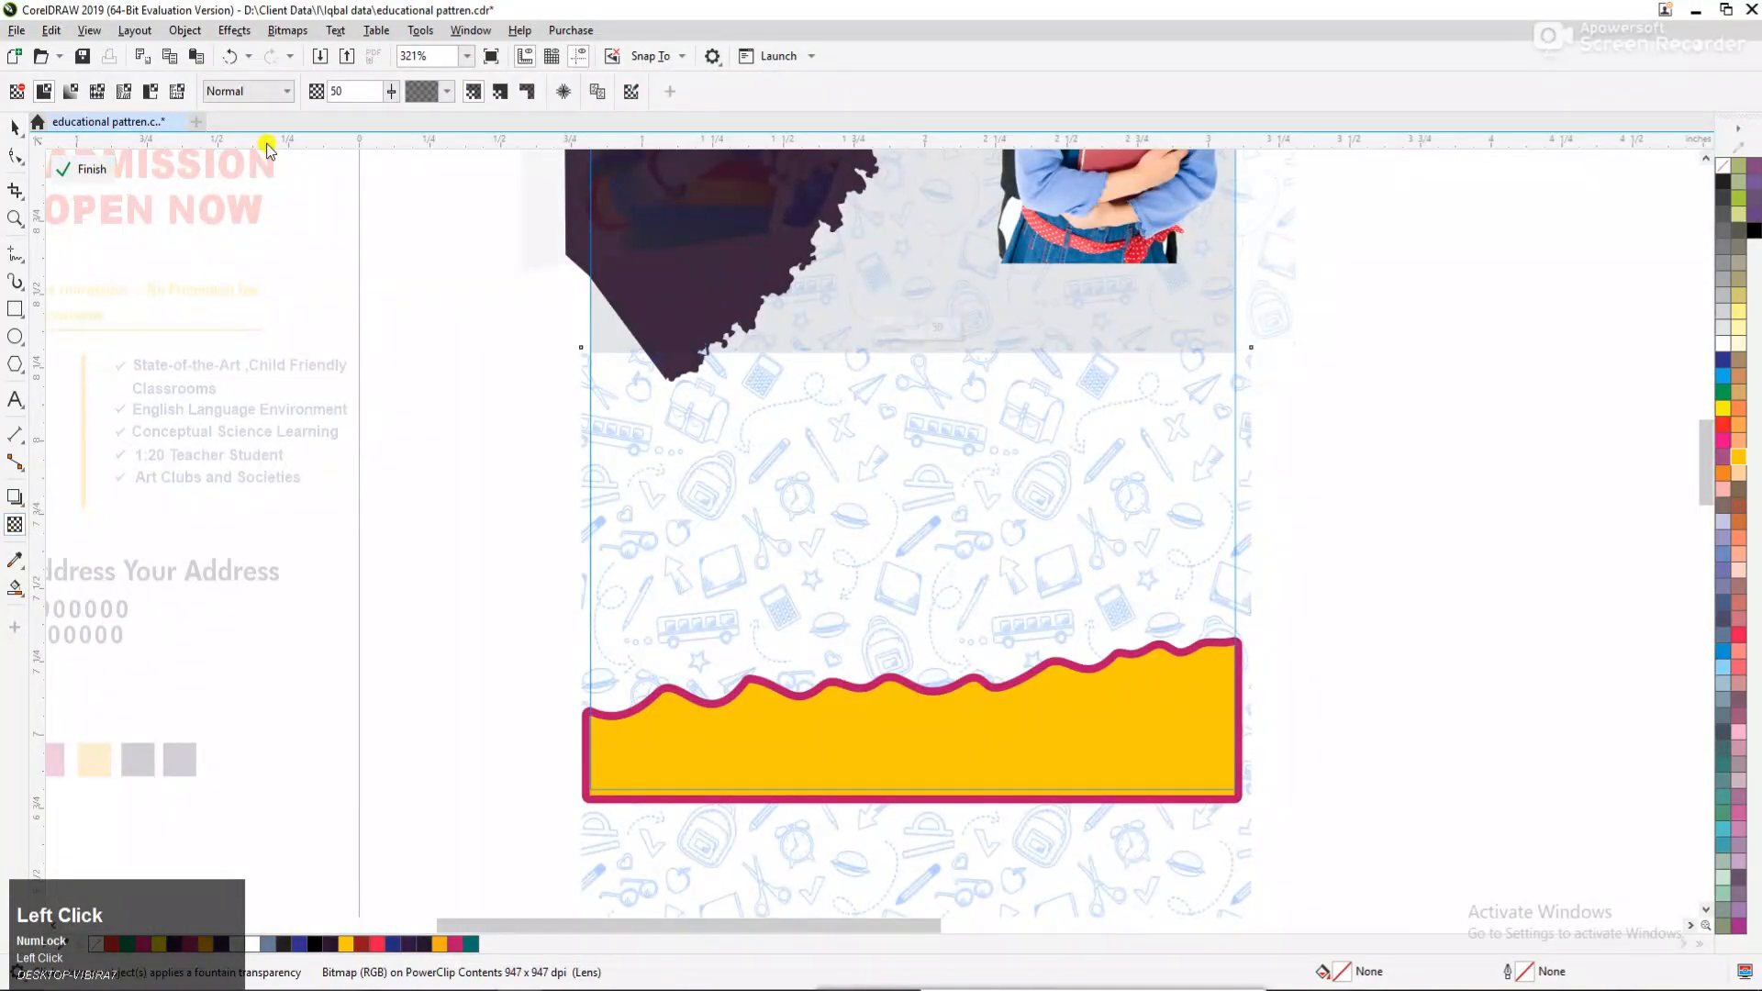
text(80)
key(Return)
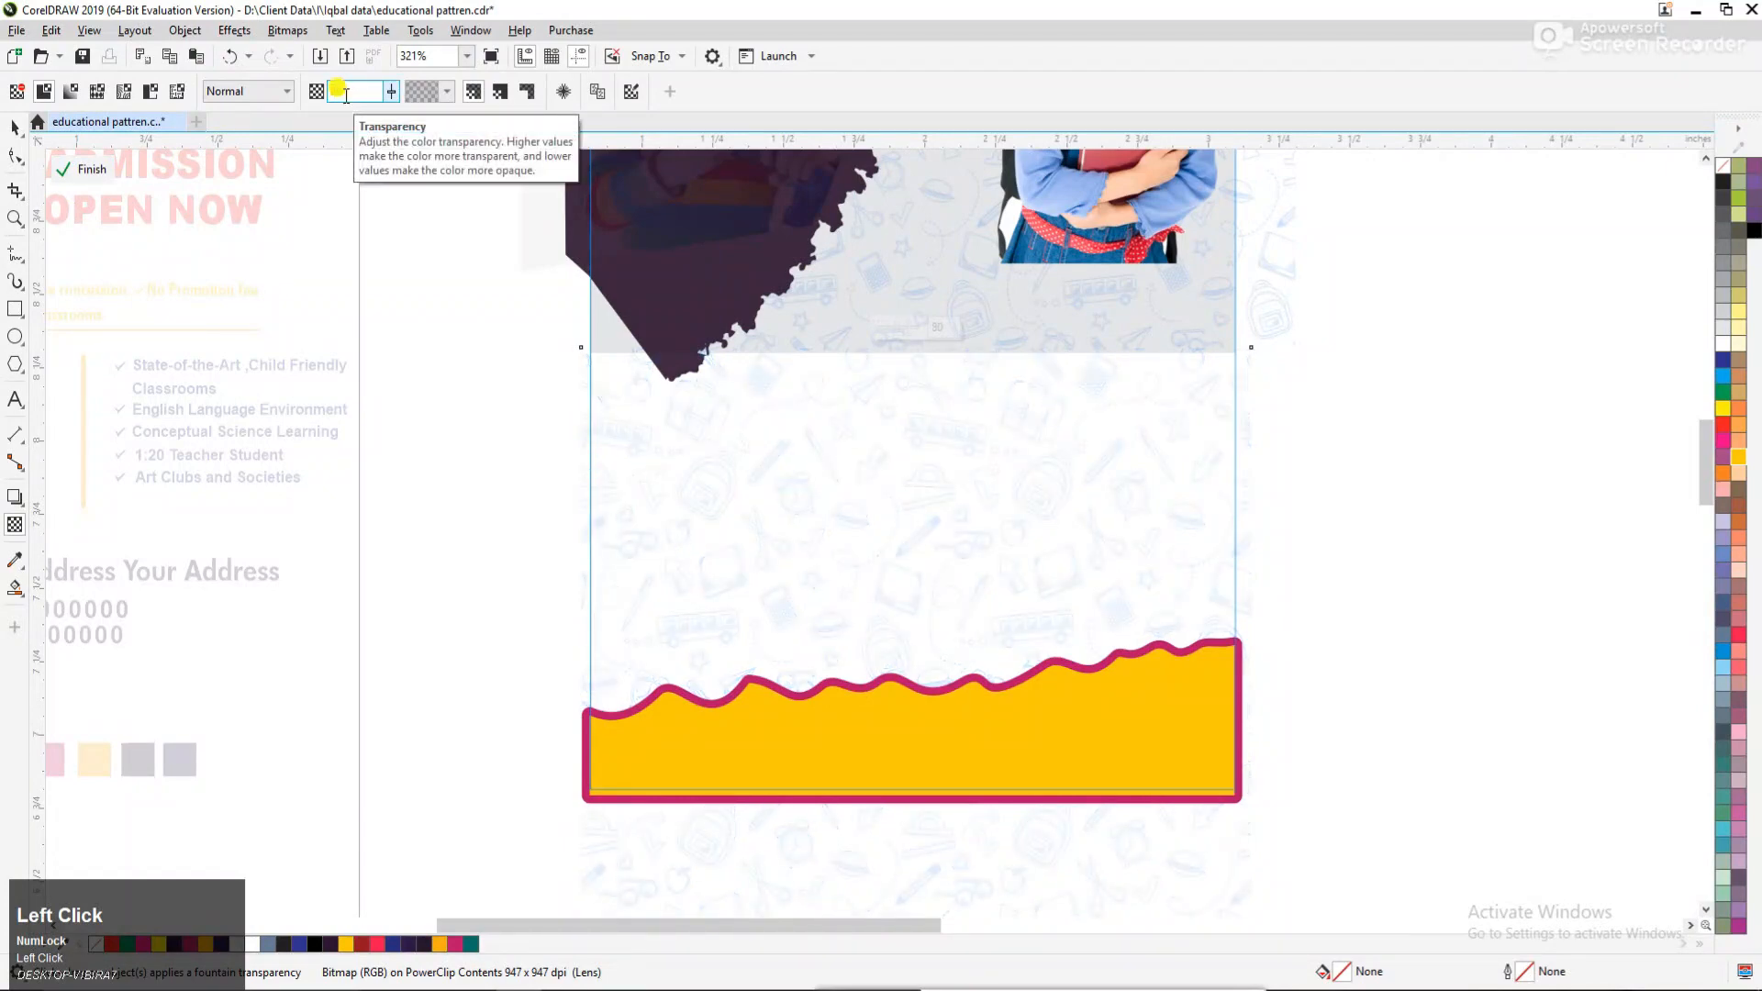
click(15, 129)
ctrl+click(1384, 333)
click(1384, 334)
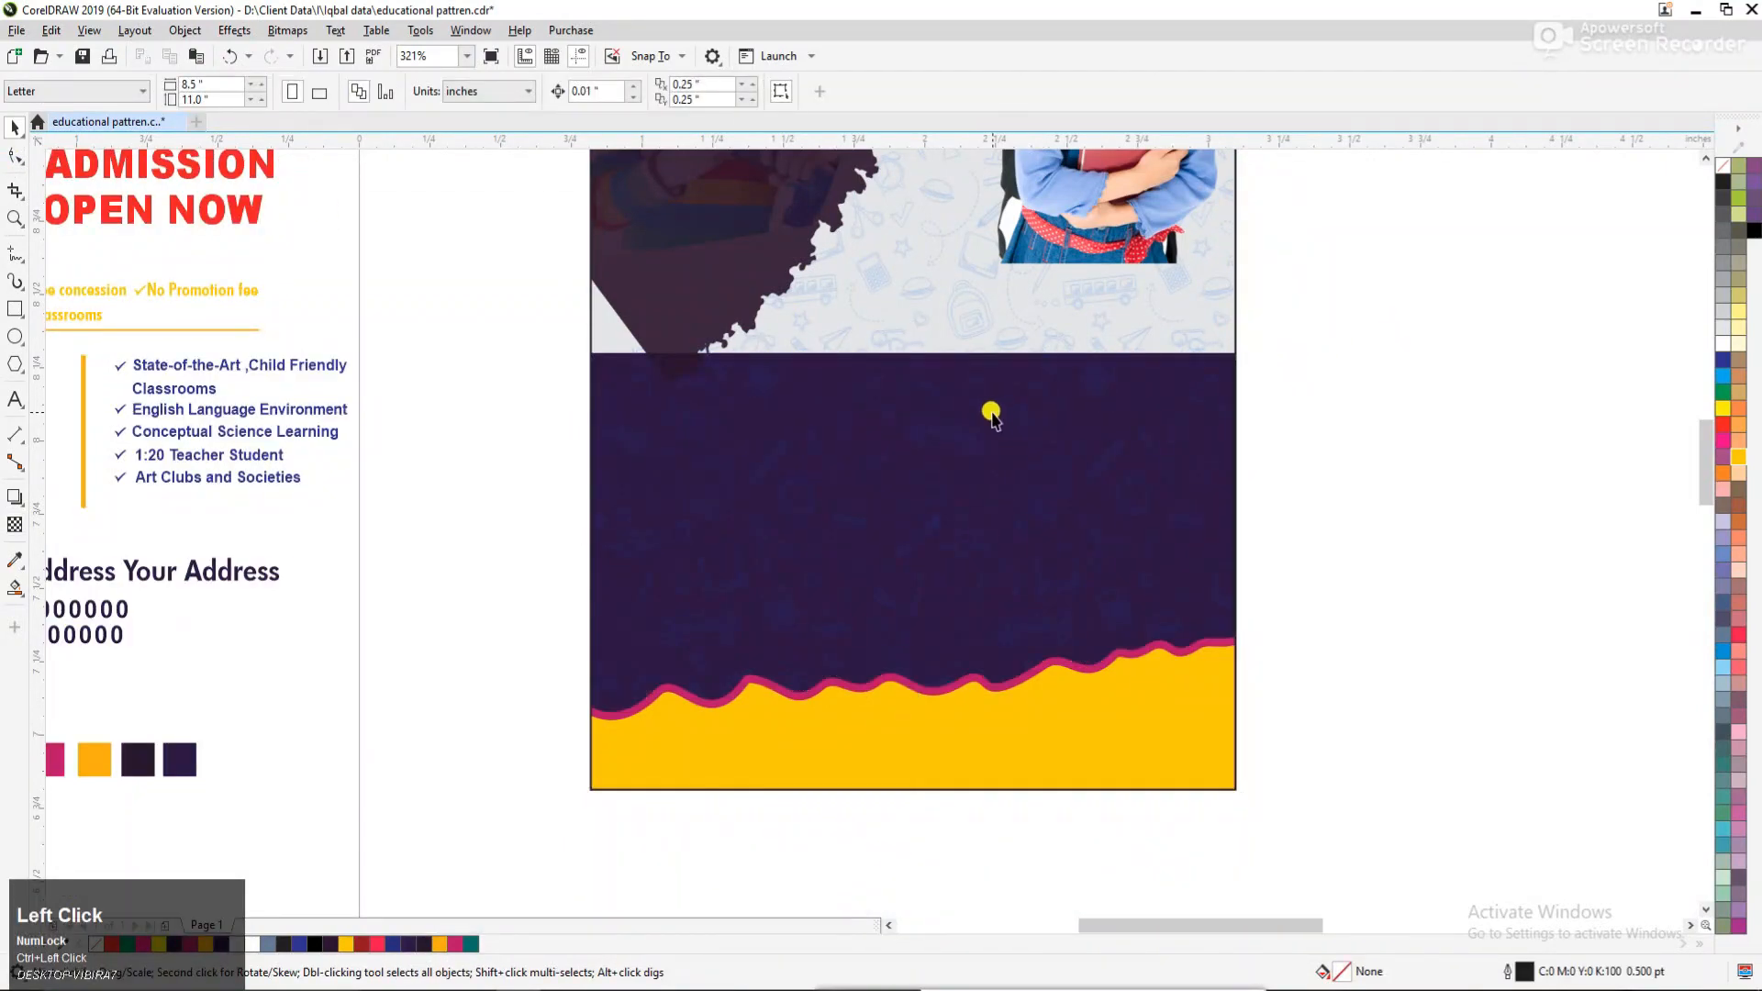
Bring the school logo and the name, tagline and admission headline texts beside the flyer to the front.
scroll(991, 411, down, 4)
key(F2)
drag(1219, 577, 1220, 578)
key(F2)
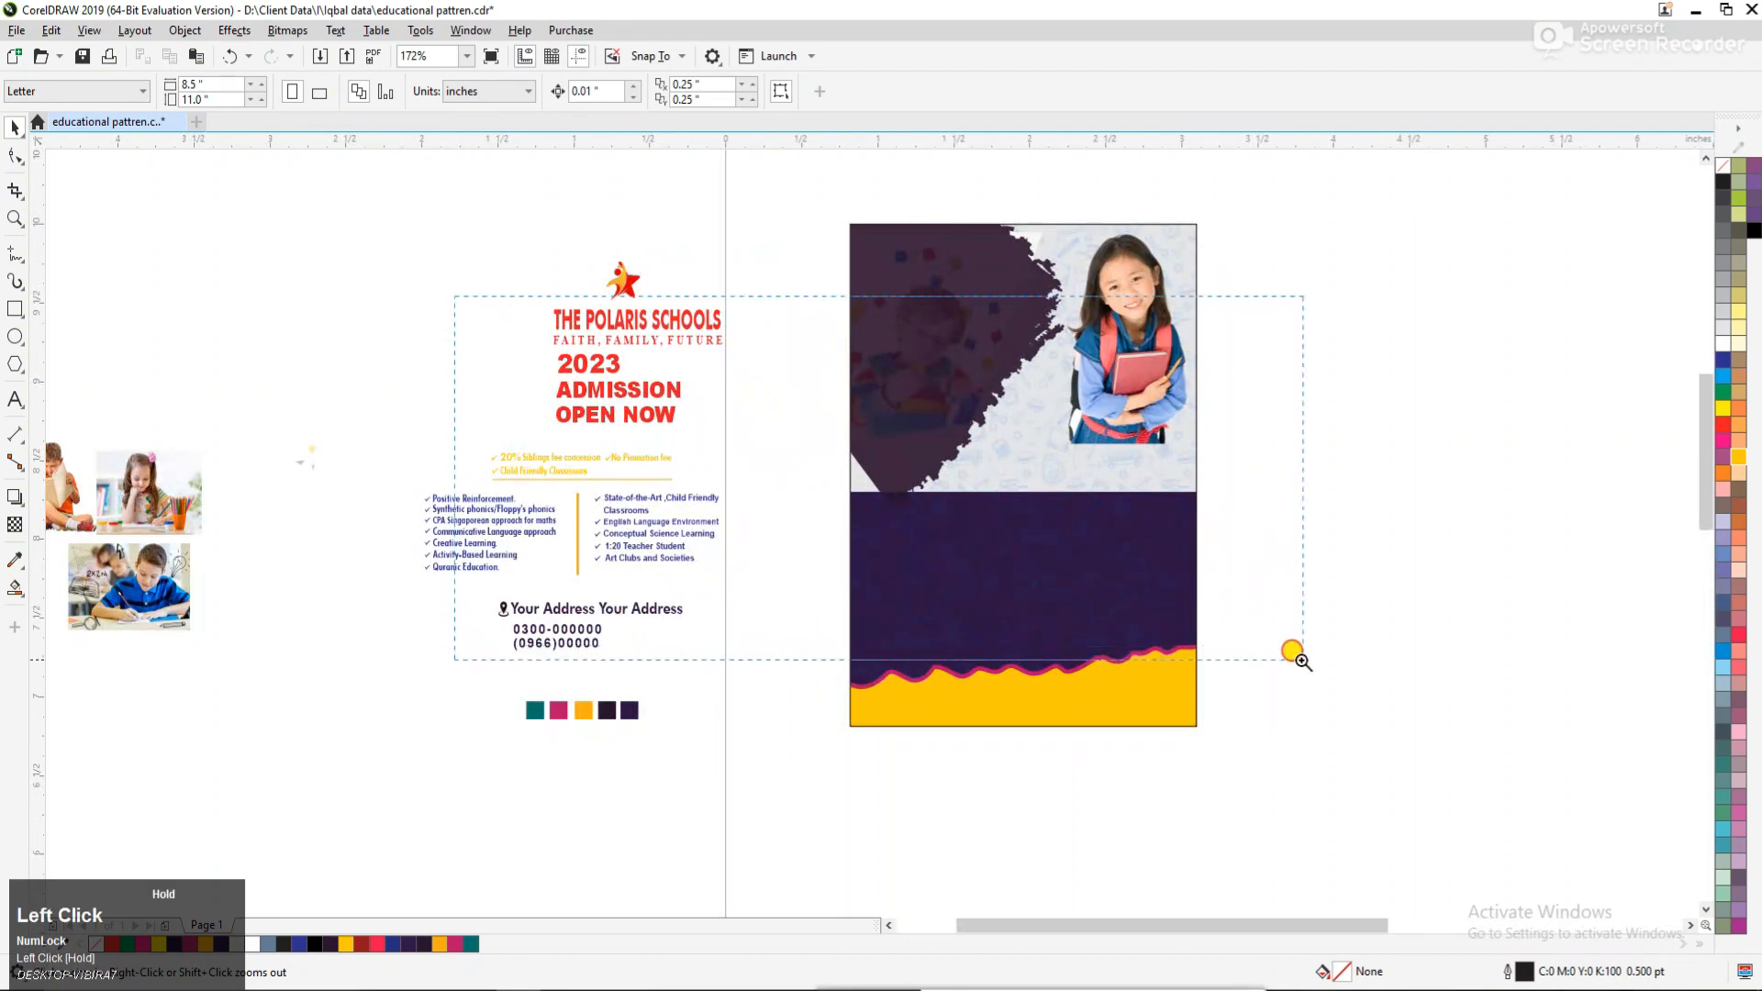
drag(1302, 660, 1340, 670)
key(F3)
key(F2)
drag(495, 562, 1378, 290)
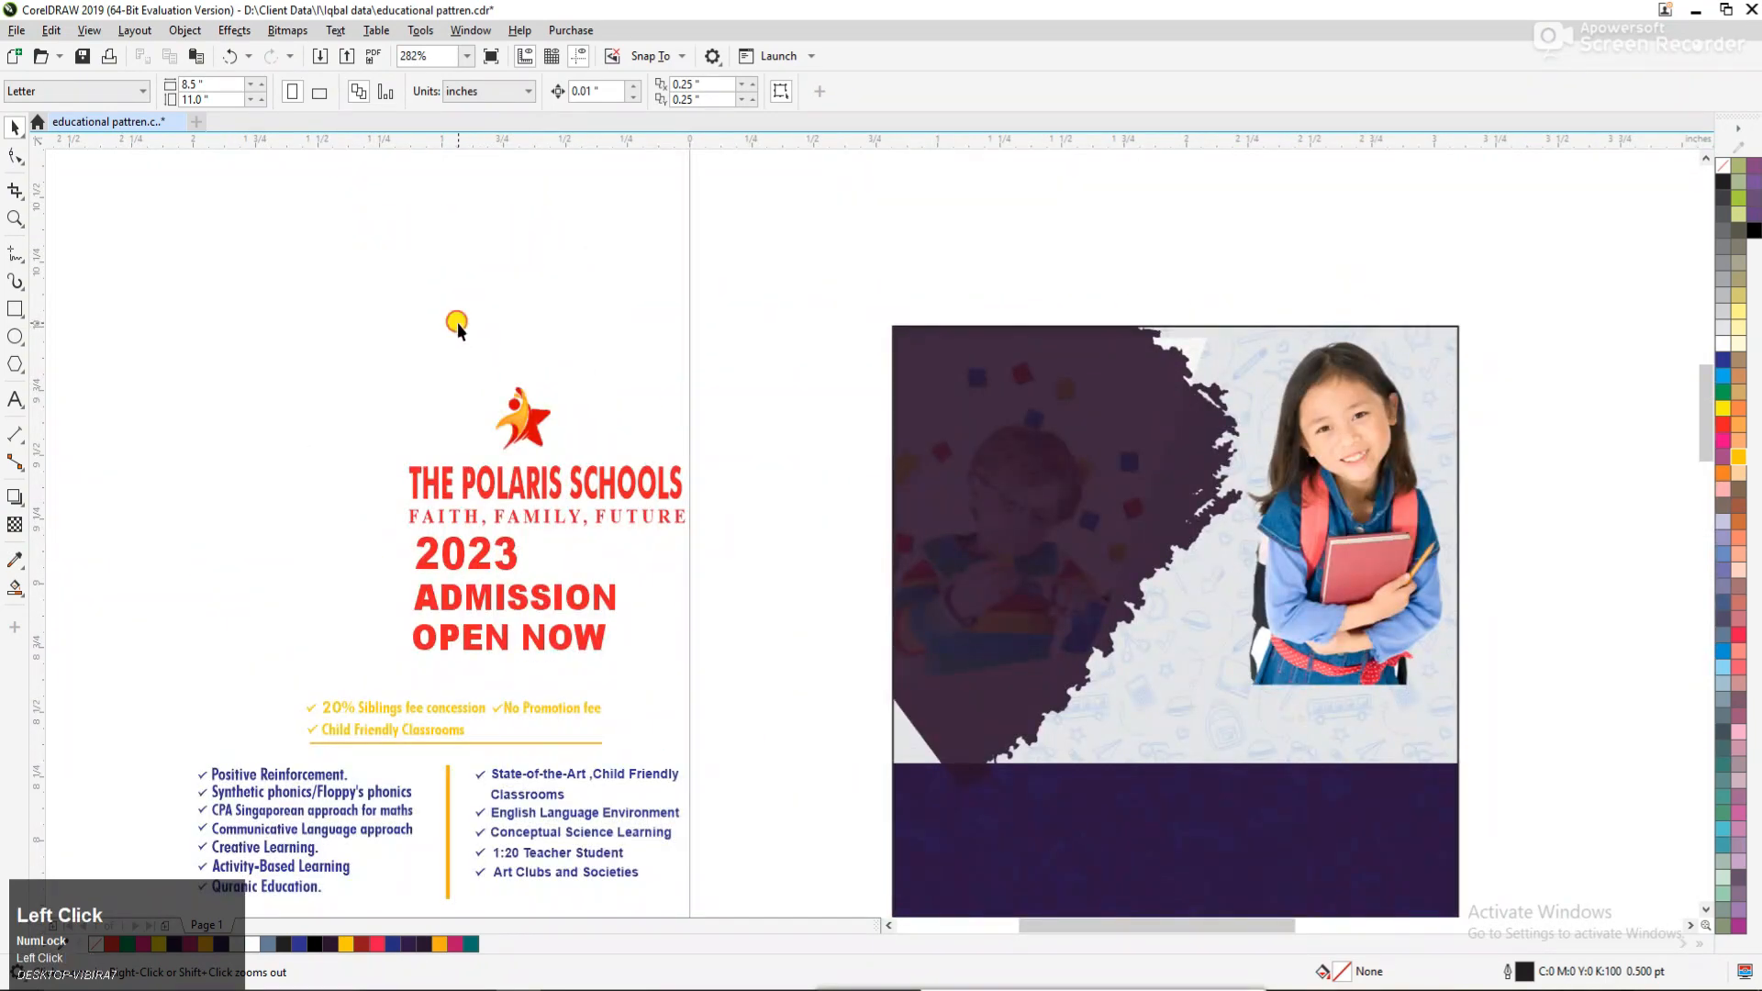
click(523, 390)
drag(826, 664, 858, 689)
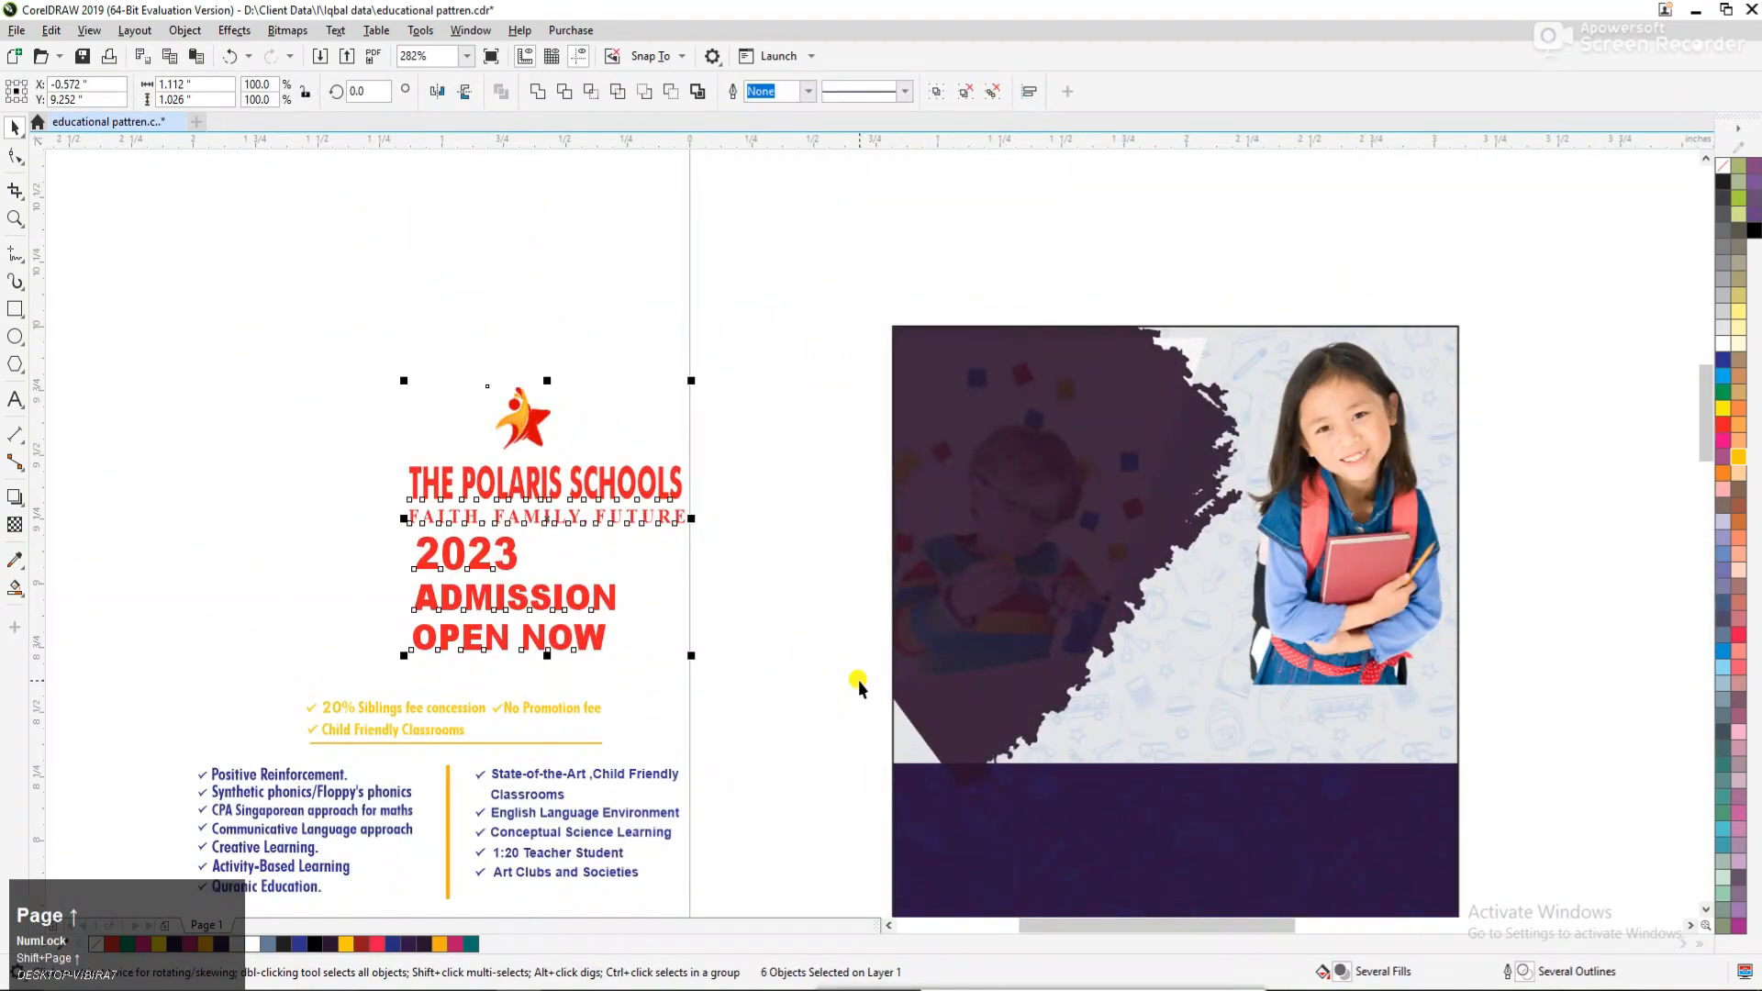
Move the school logo onto the top of the dark brush shape, at about X 1.284", Y 9.813".
click(684, 413)
drag(525, 421, 1009, 369)
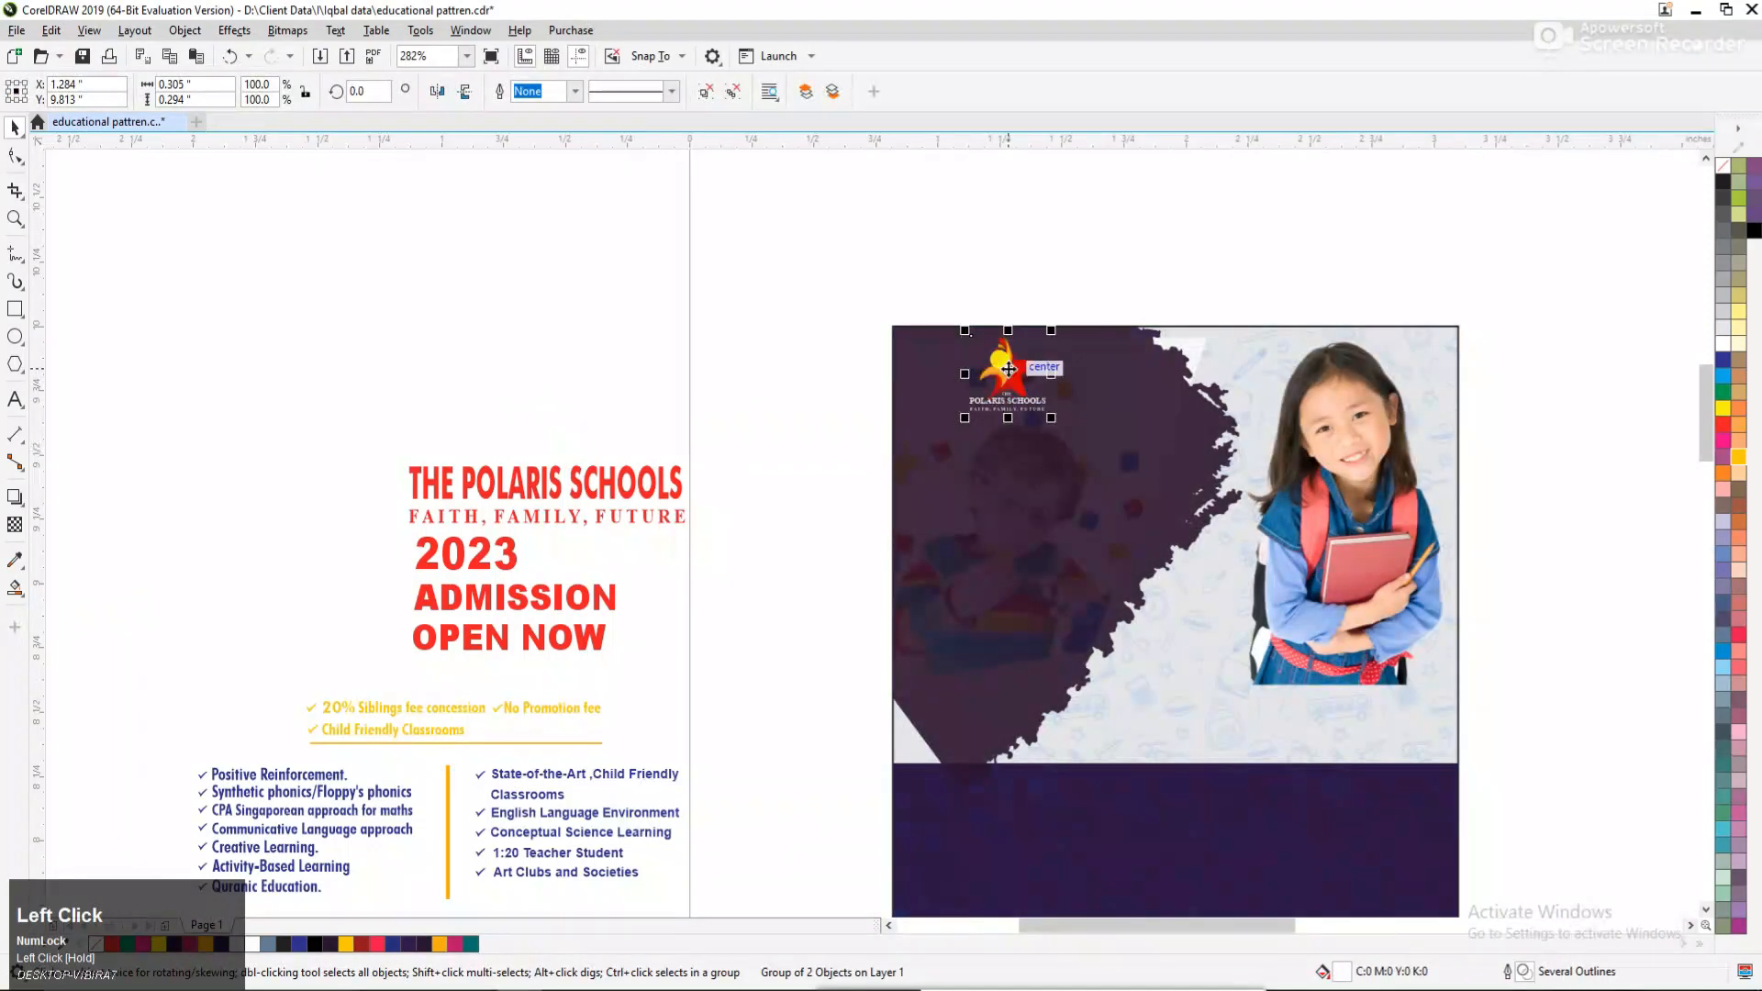
click(752, 354)
Move the school name, tagline and 2023 ADMISSION OPEN NOW texts onto the dark brush shape below the logo.
drag(773, 536, 774, 536)
drag(344, 402, 780, 679)
drag(562, 510, 1057, 447)
click(651, 427)
Color the school name and tagline yellow and the 2023 ADMISSION OPEN NOW lines white.
key(F2)
drag(497, 259, 1559, 638)
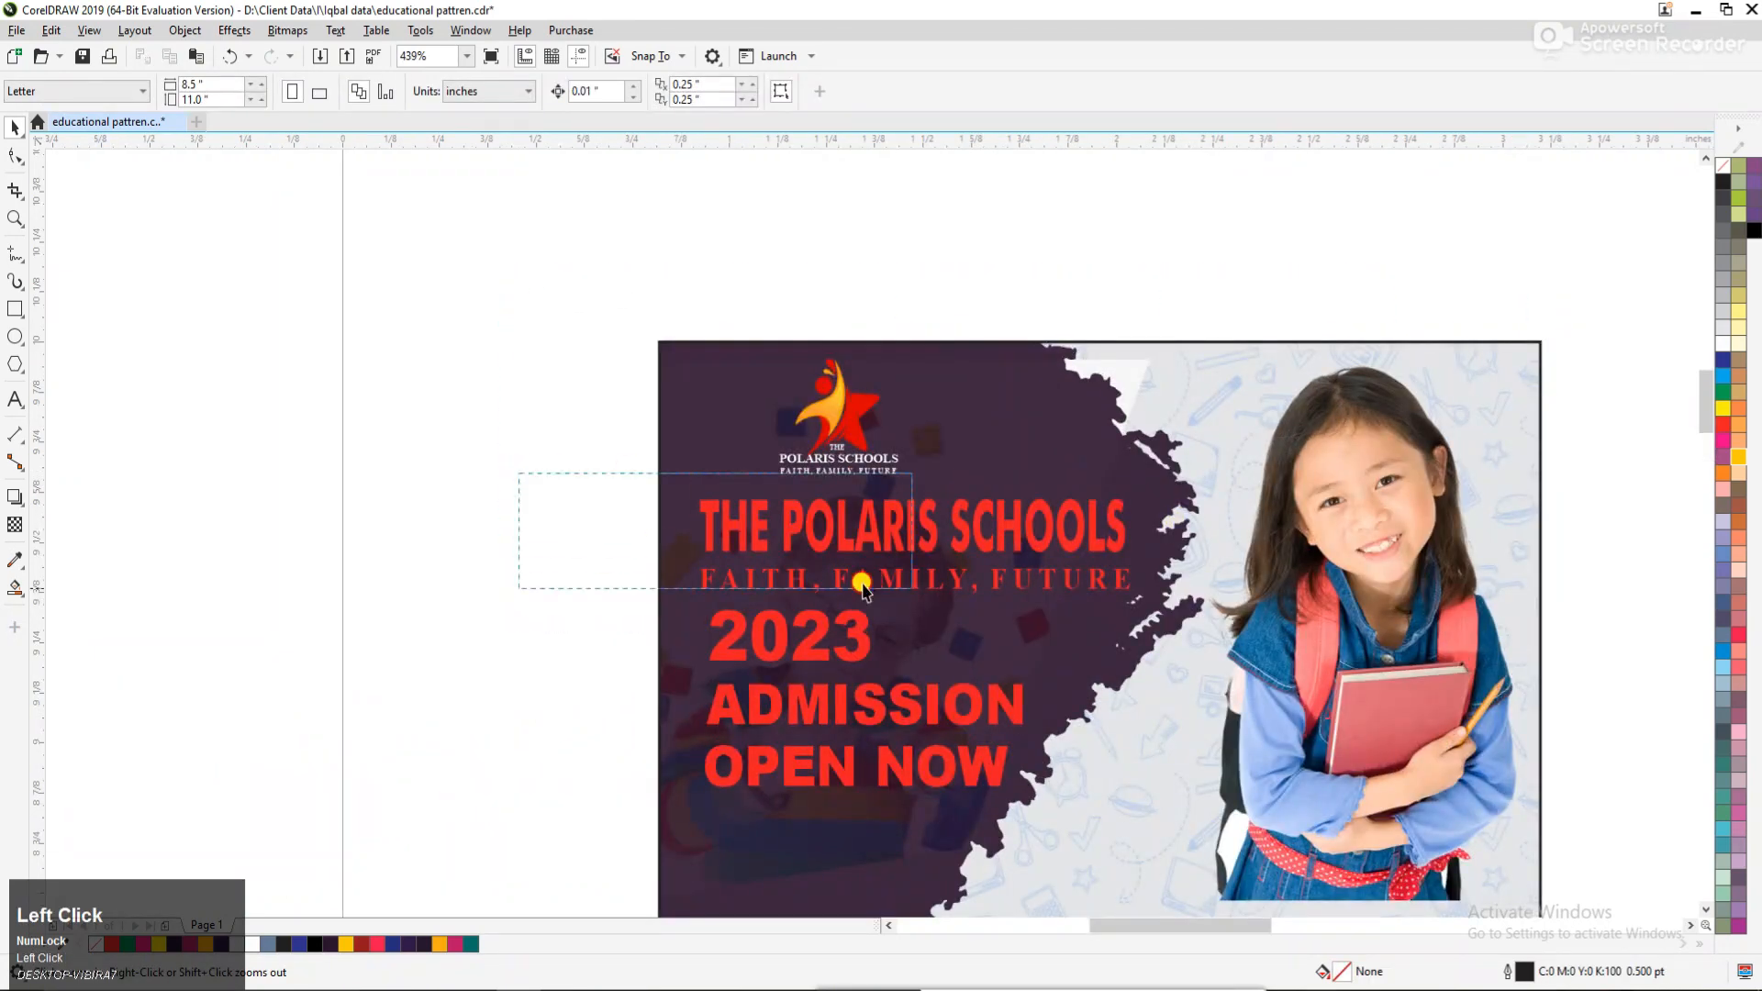
drag(861, 583, 863, 588)
click(1723, 456)
click(1739, 459)
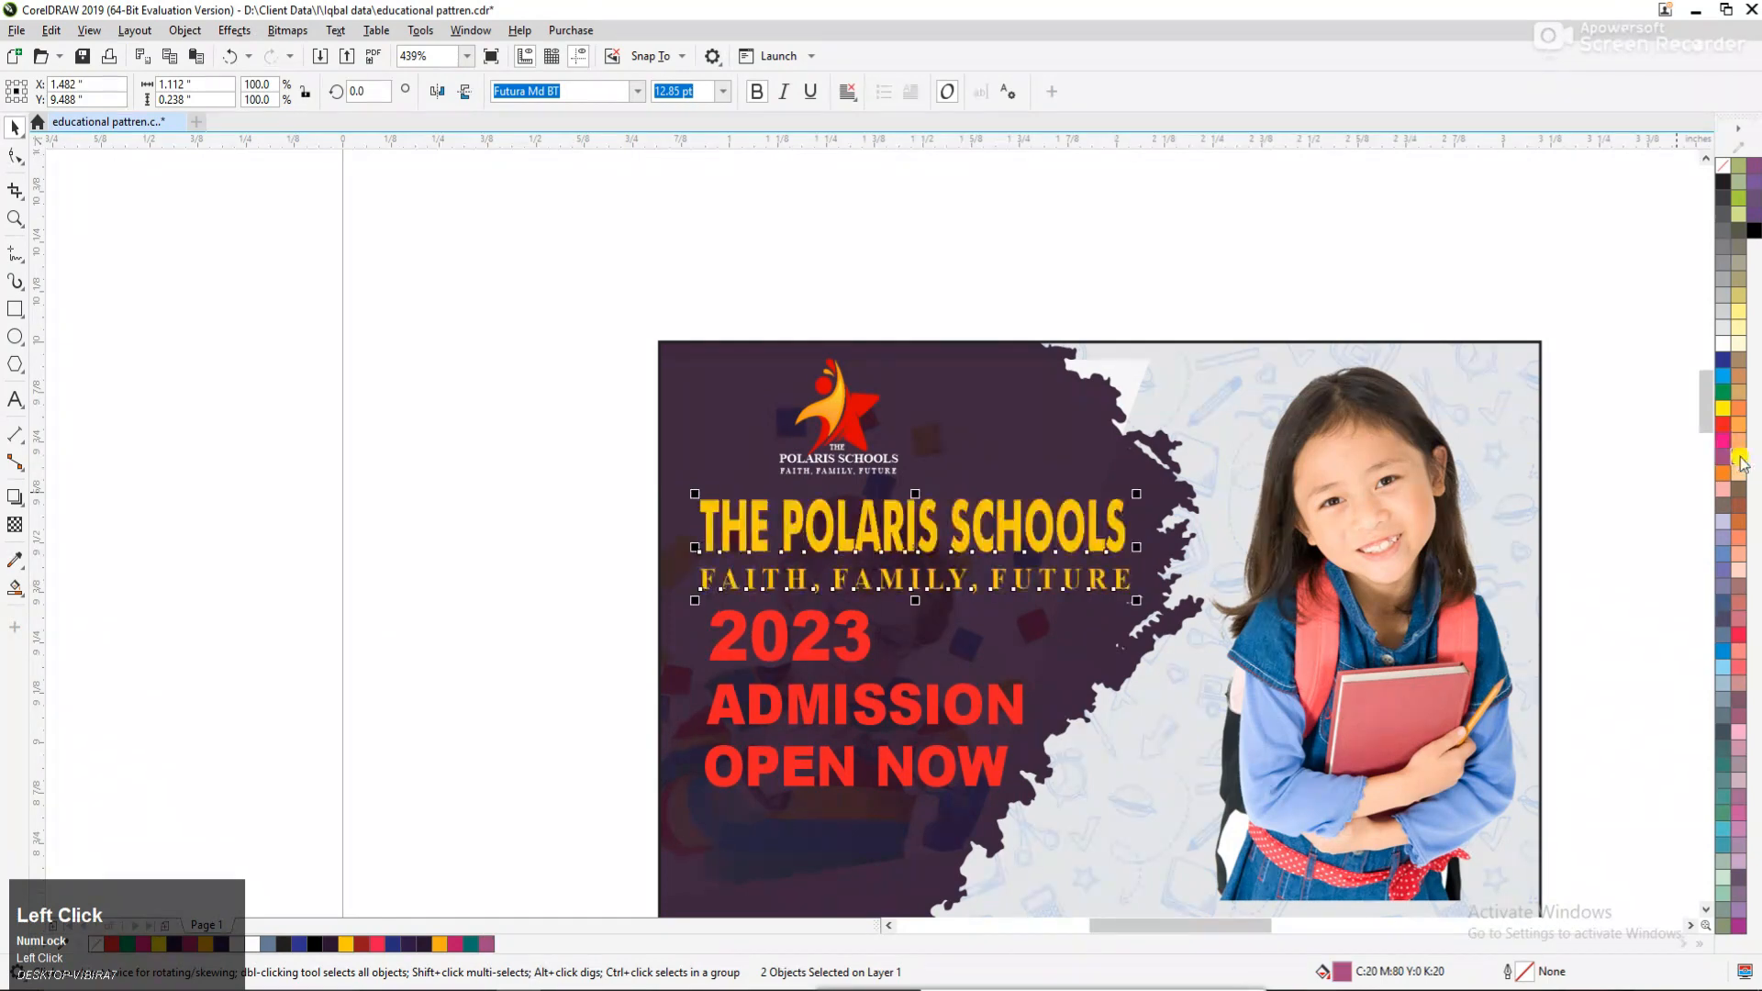
drag(464, 598, 1168, 832)
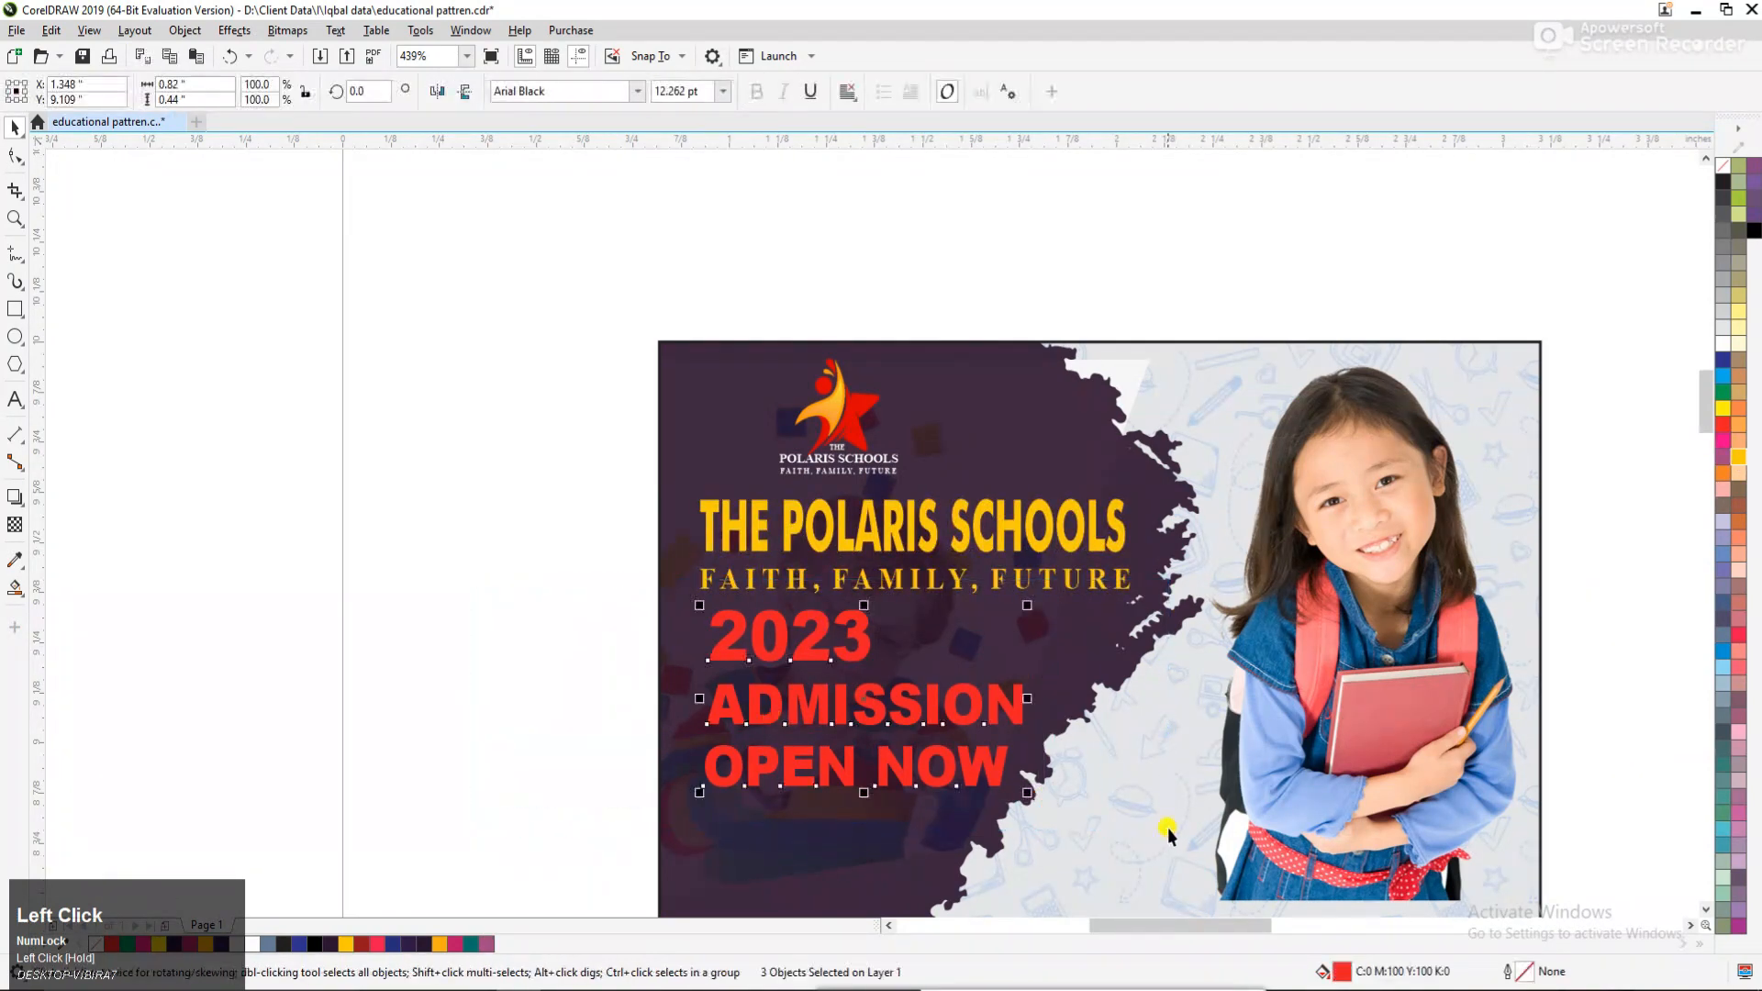
click(1725, 415)
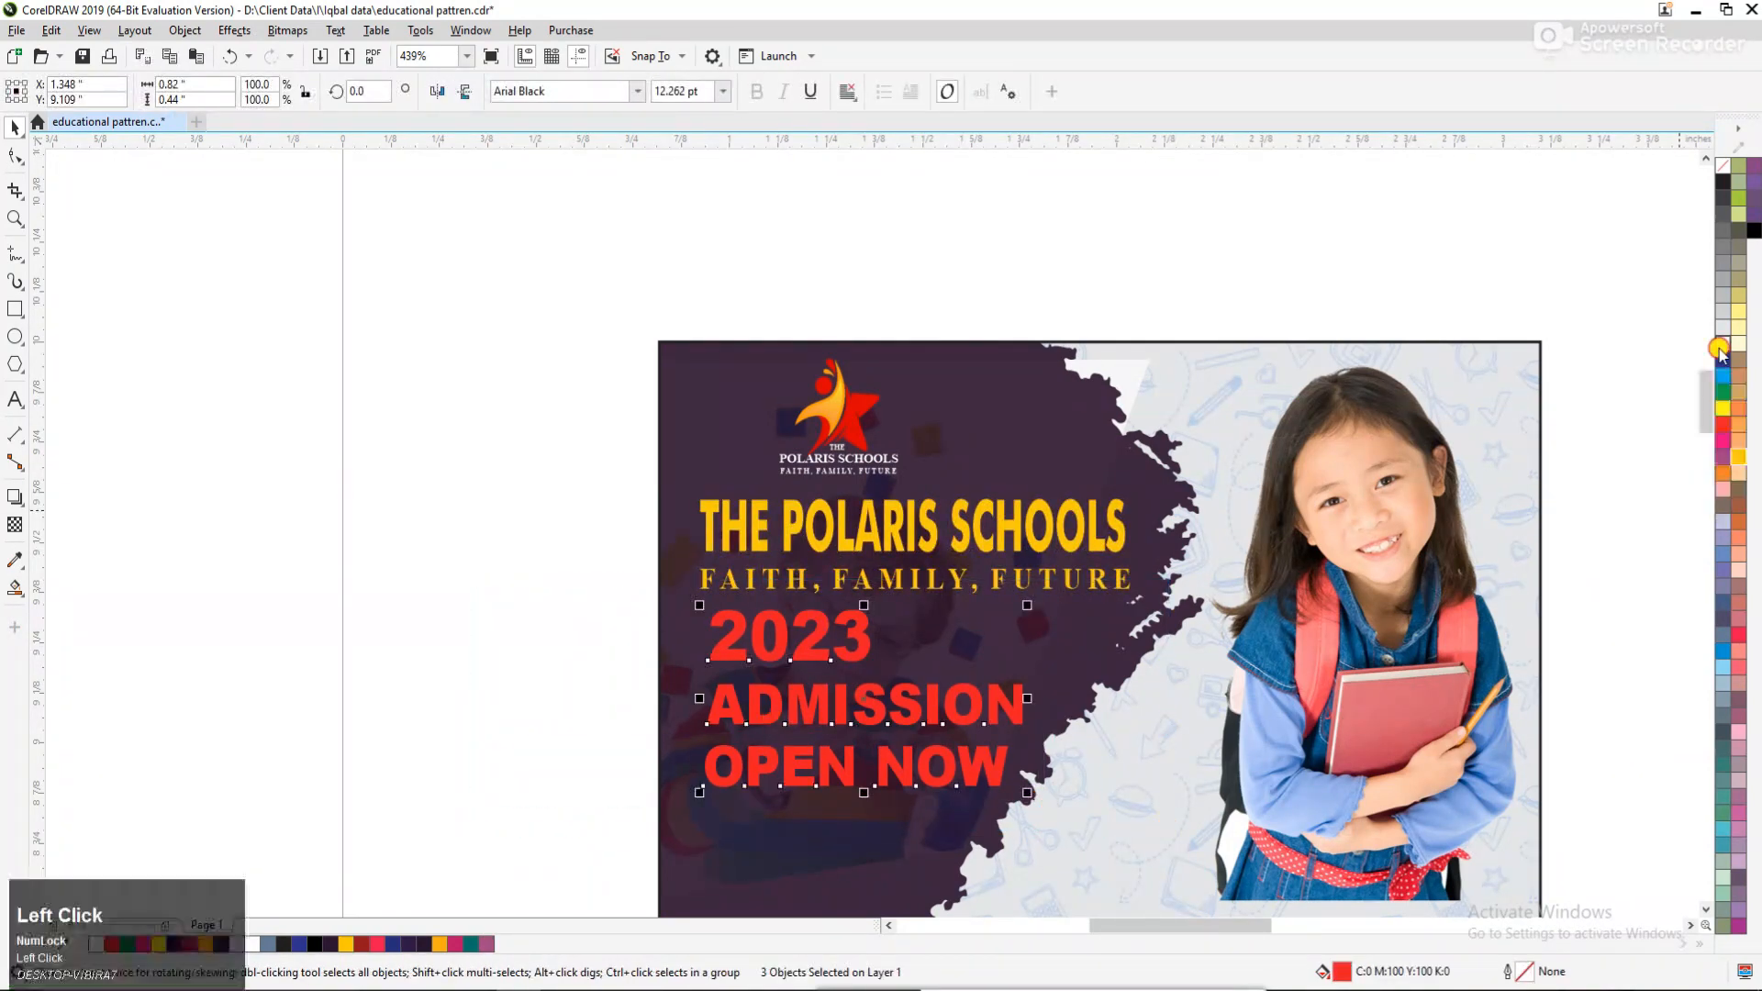
Move the school logo slightly closer to the middle of the dark brush shape.
click(594, 358)
click(842, 409)
drag(842, 409, 882, 360)
Inside the flyer's PowerClip, bring the light grey brush shape at the upper-left corner to the front.
ctrl+click(699, 356)
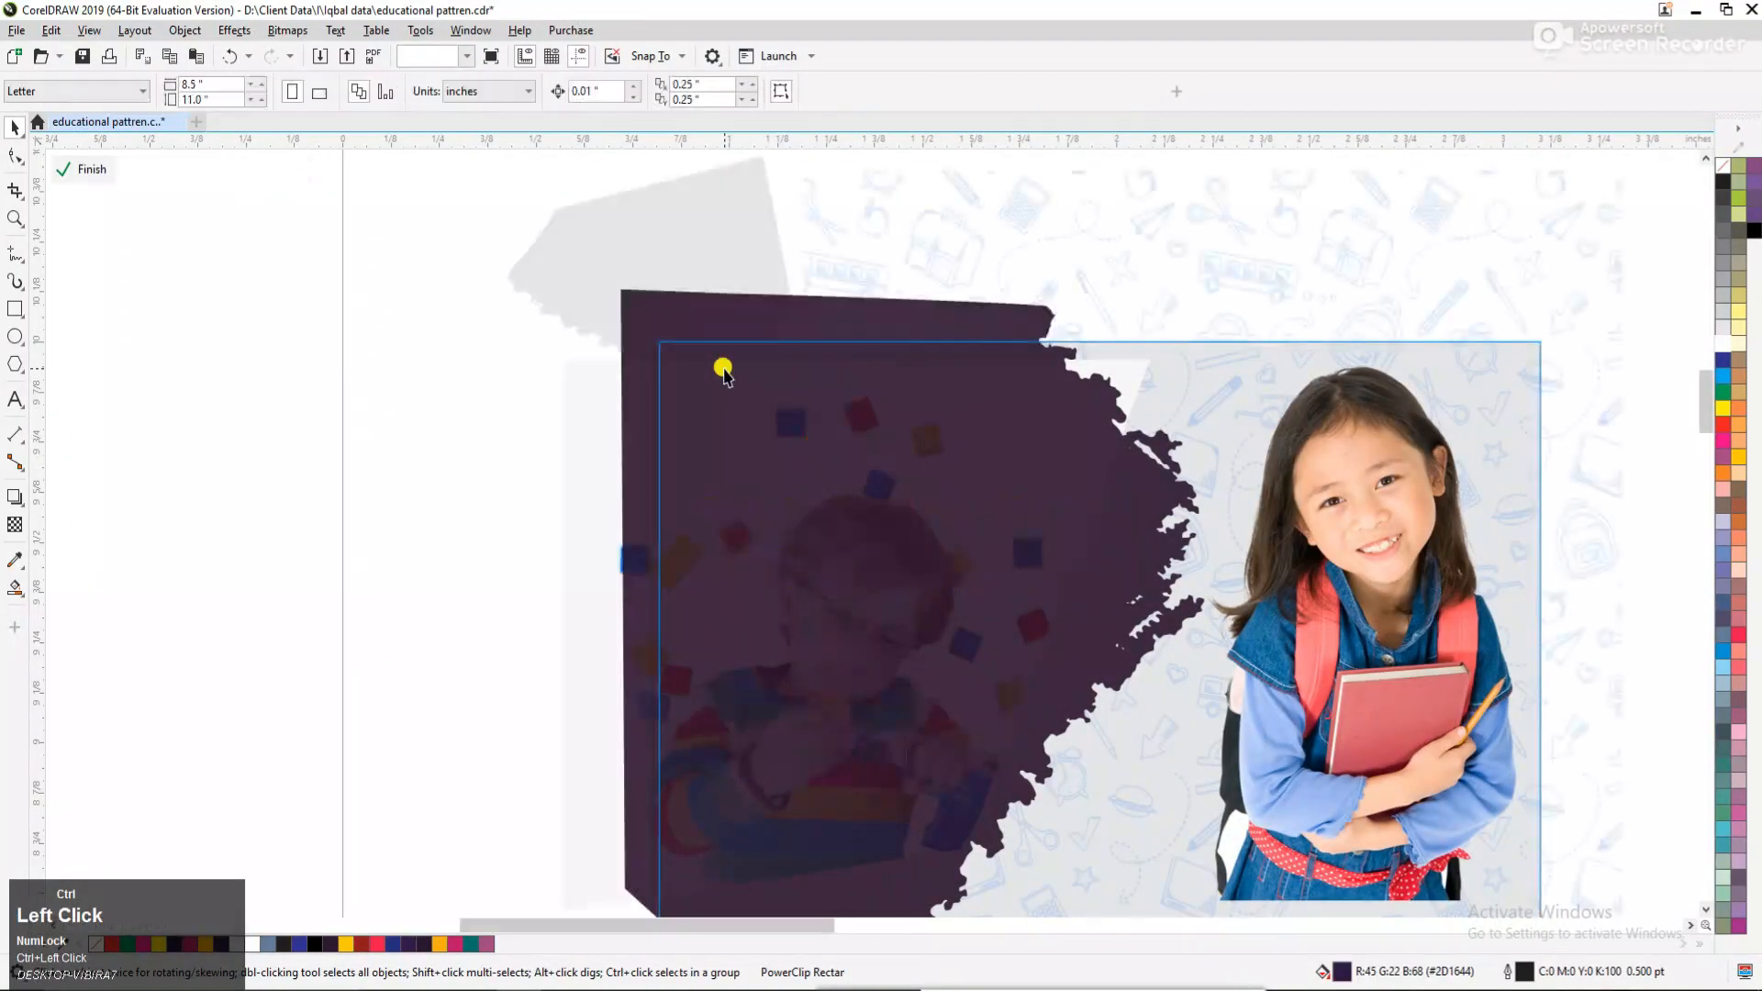
click(559, 247)
key(shift+Page_Up)
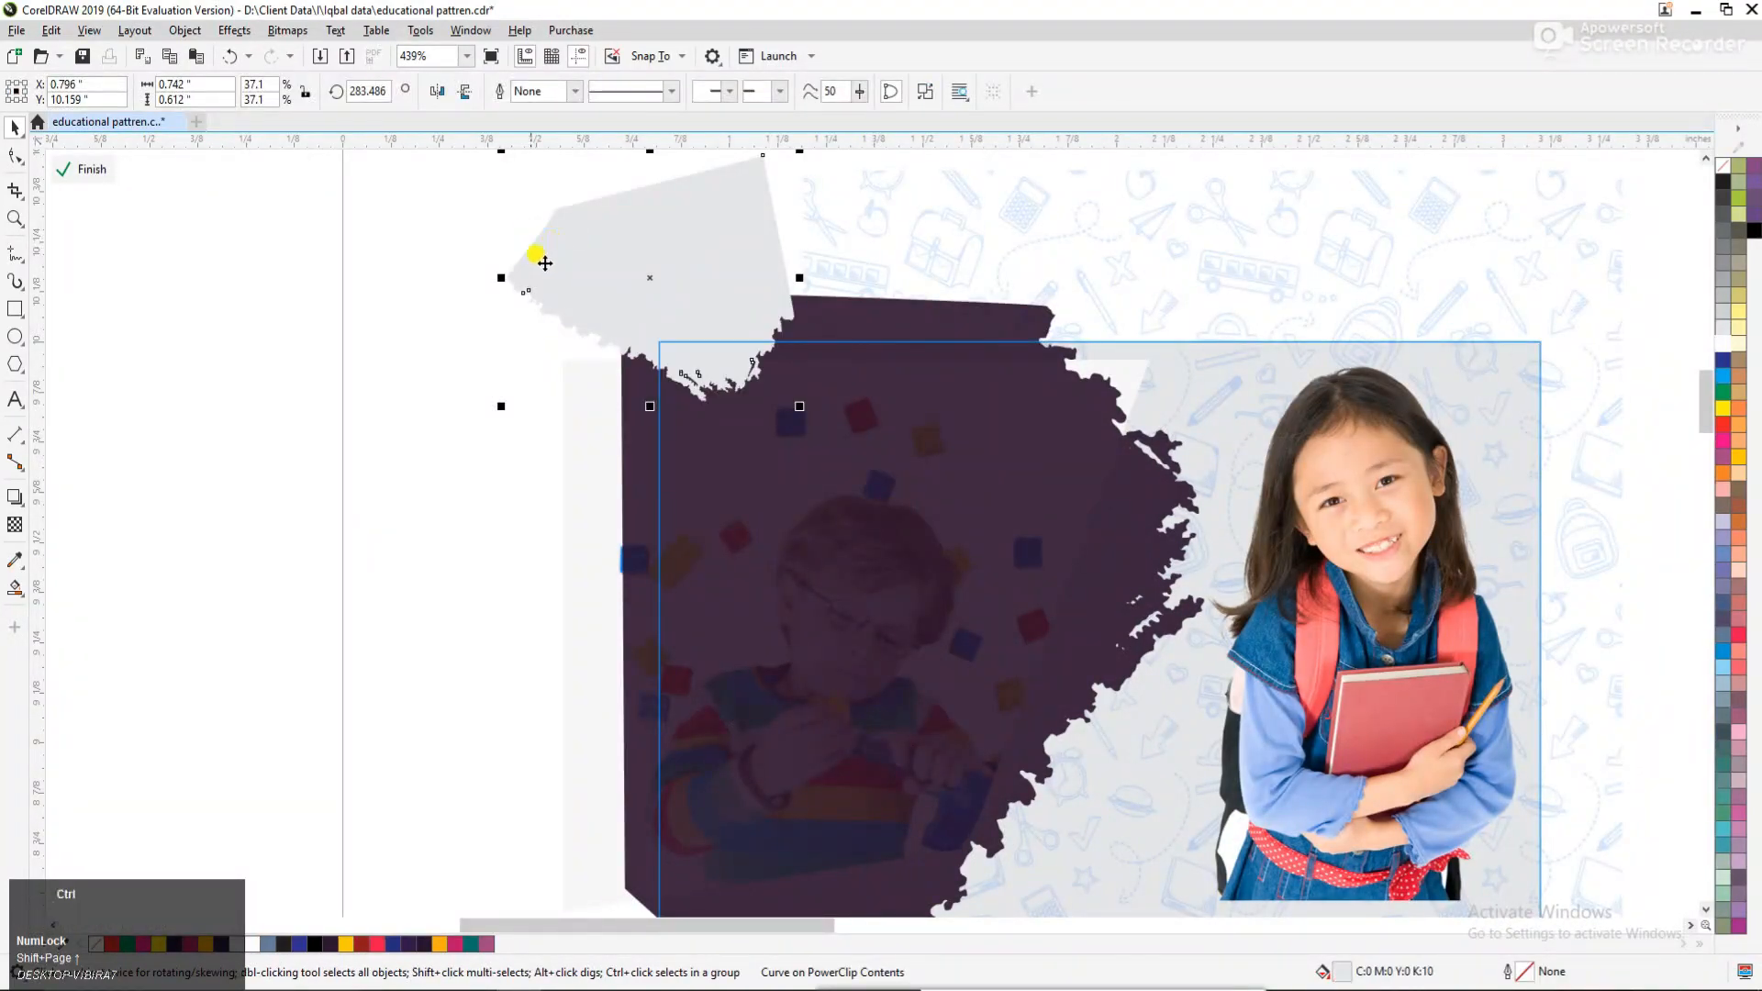
ctrl+click(374, 348)
click(374, 348)
Move the grey corner brush to about X 0.871", Y 10.082" and the school logo to about X 1.384", Y 9.835".
alt+click(723, 374)
alt+click(724, 372)
drag(724, 371, 721, 392)
drag(725, 385, 874, 399)
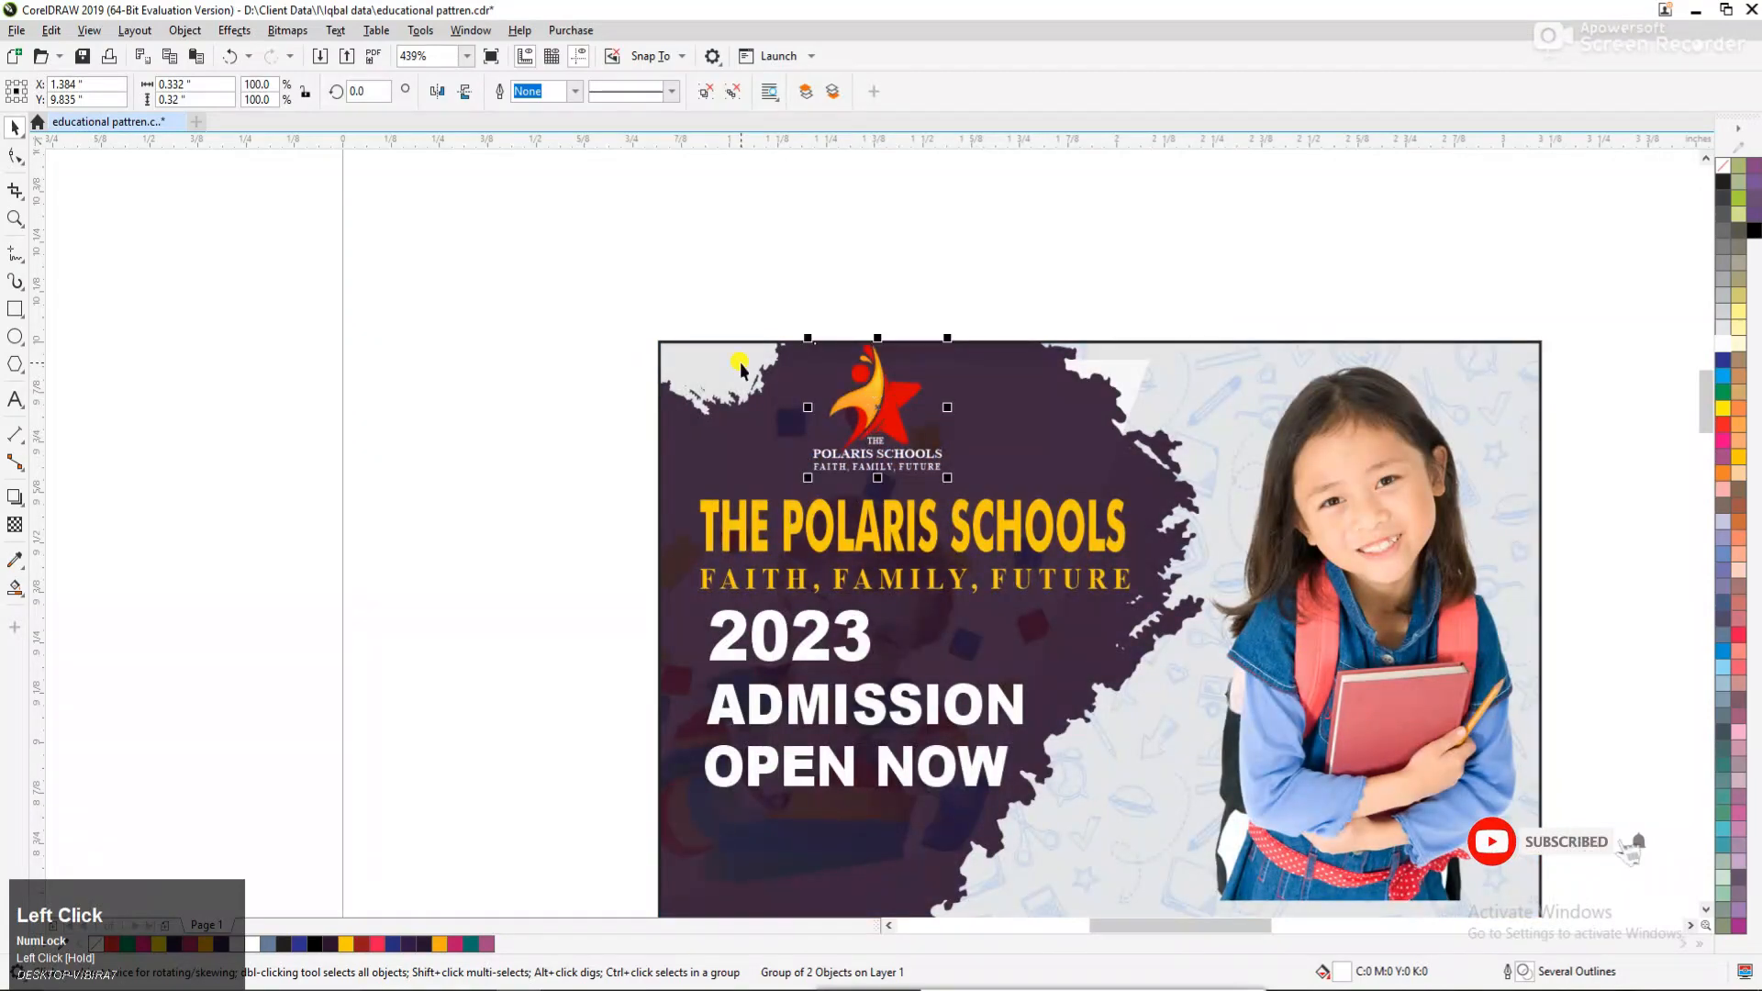
alt+click(734, 362)
alt+click(732, 356)
drag(737, 368, 767, 389)
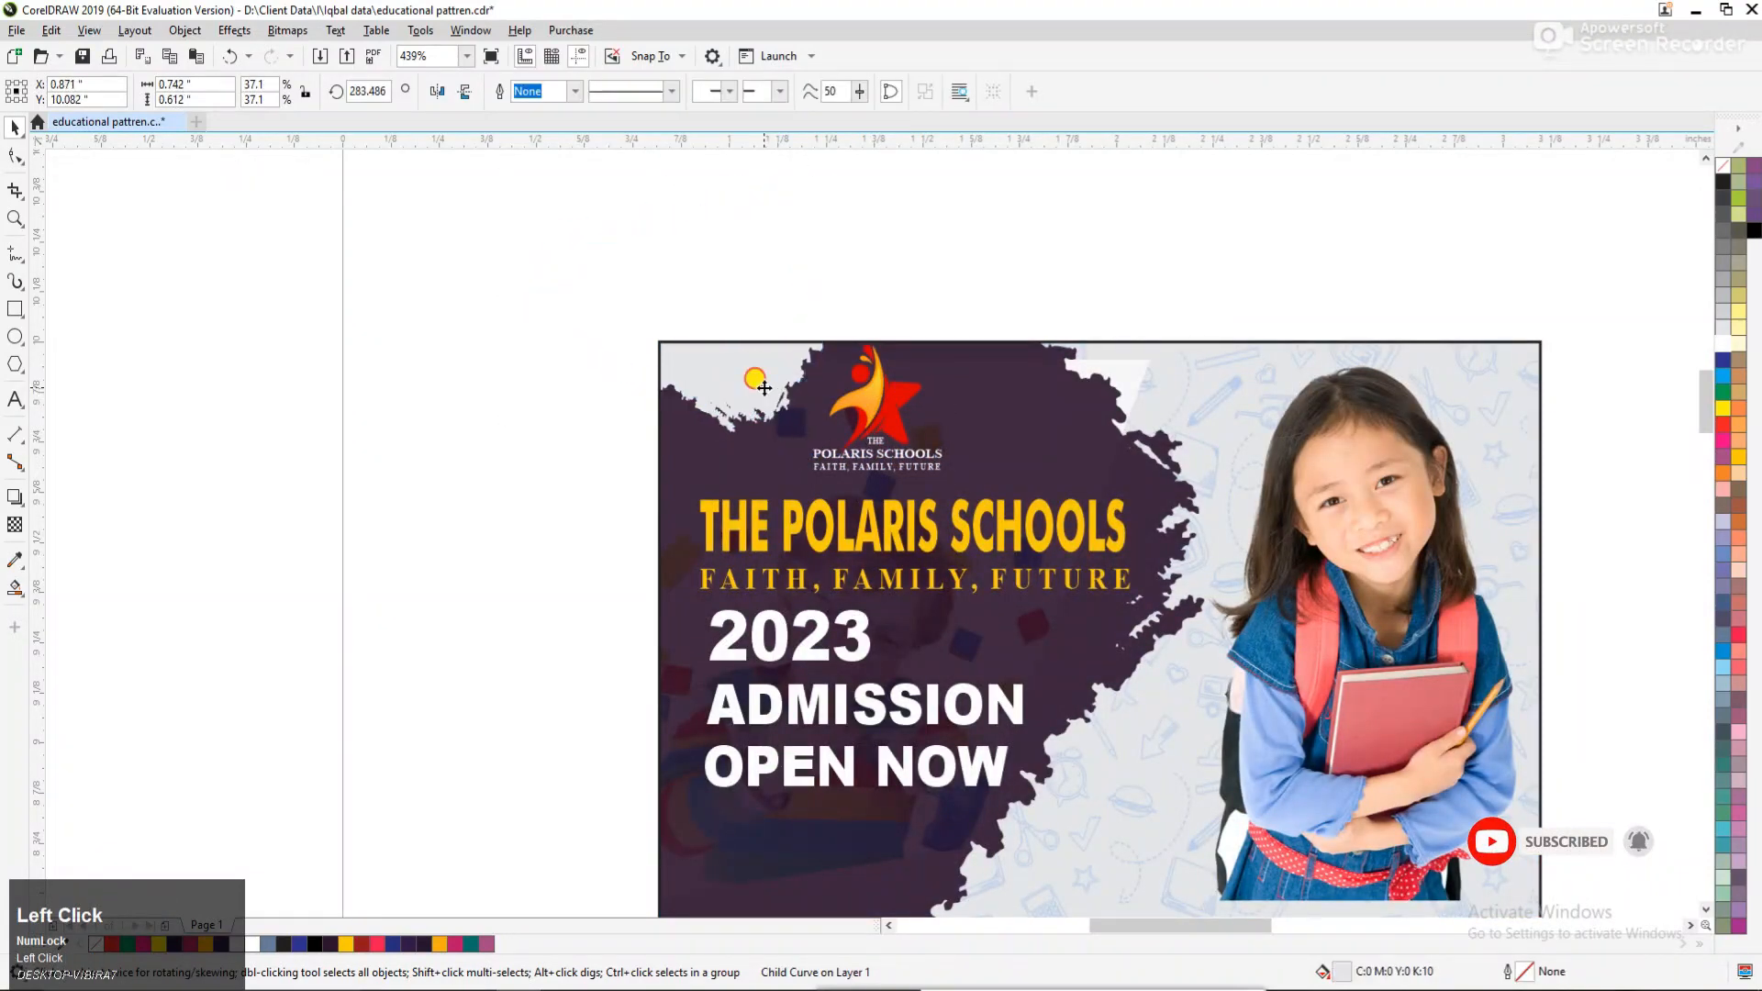
Rotate the grey corner brush to about 290.163° and move it to about X 0.879", Y 10.147".
click(767, 387)
drag(837, 437, 848, 417)
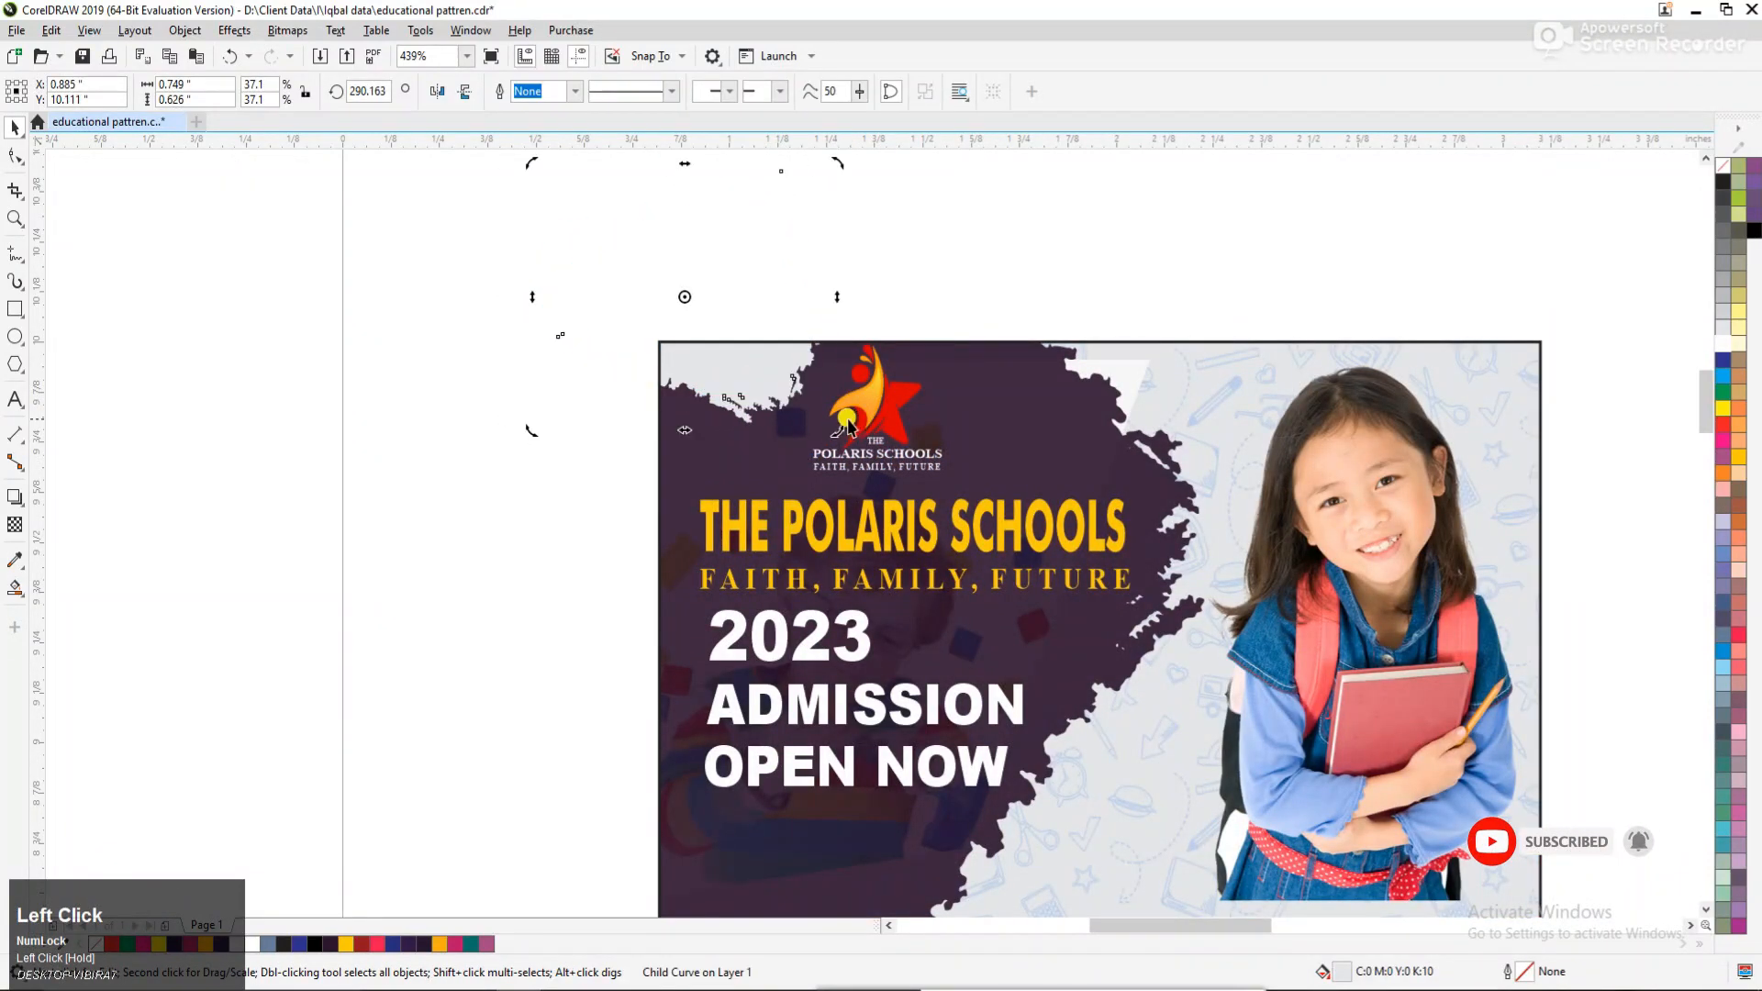
click(577, 395)
key(F2)
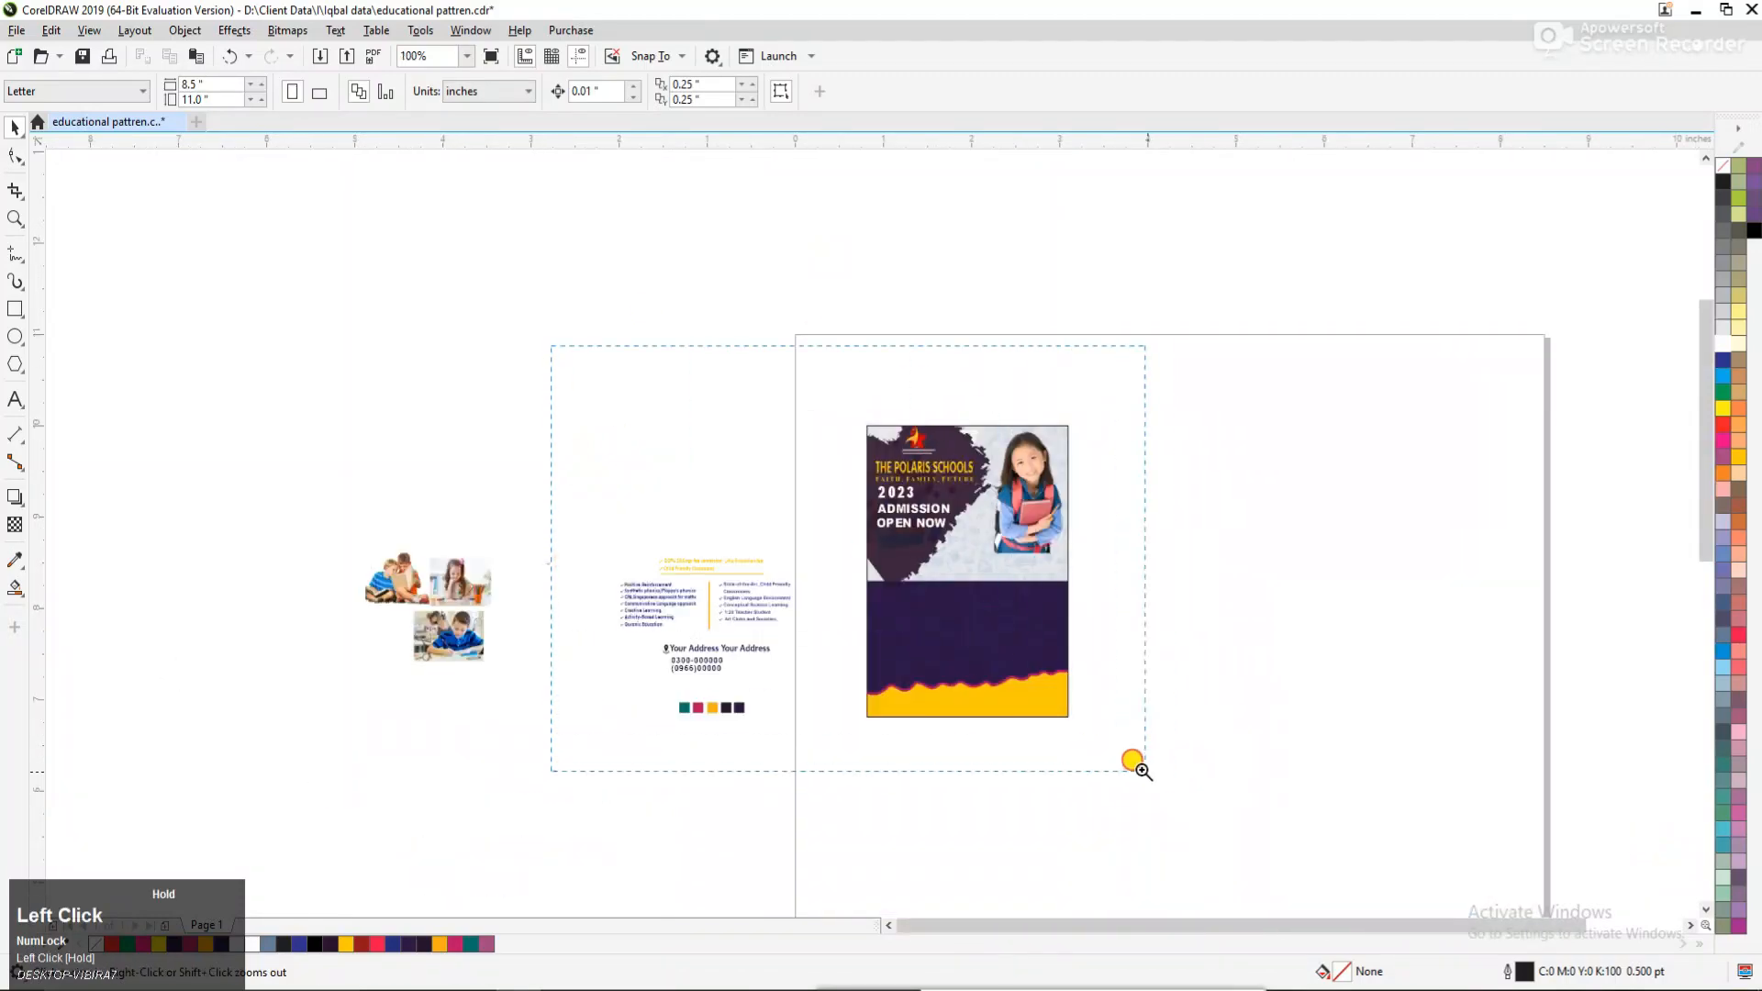
drag(1136, 765, 1138, 767)
alt+click(898, 299)
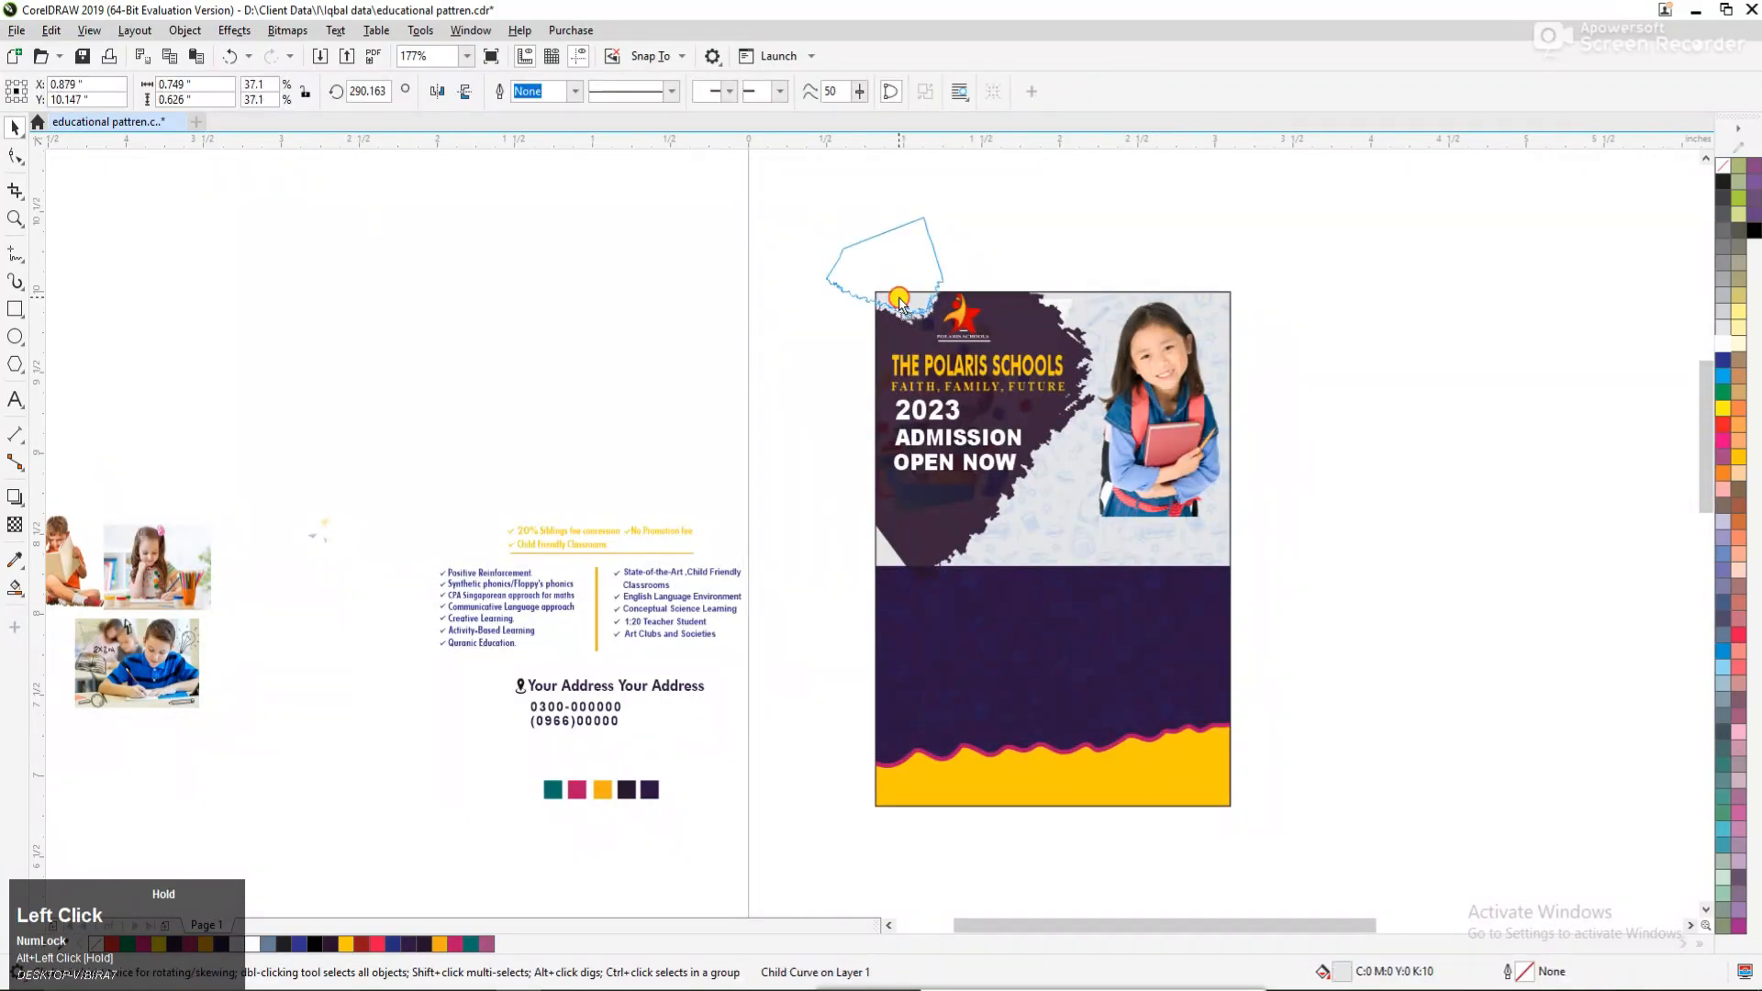
click(718, 354)
Draw a rectangle with a red outline across the flyer's middle and size it to about 2.278" × 0.861".
key(F3)
key(F2)
drag(244, 291, 1271, 712)
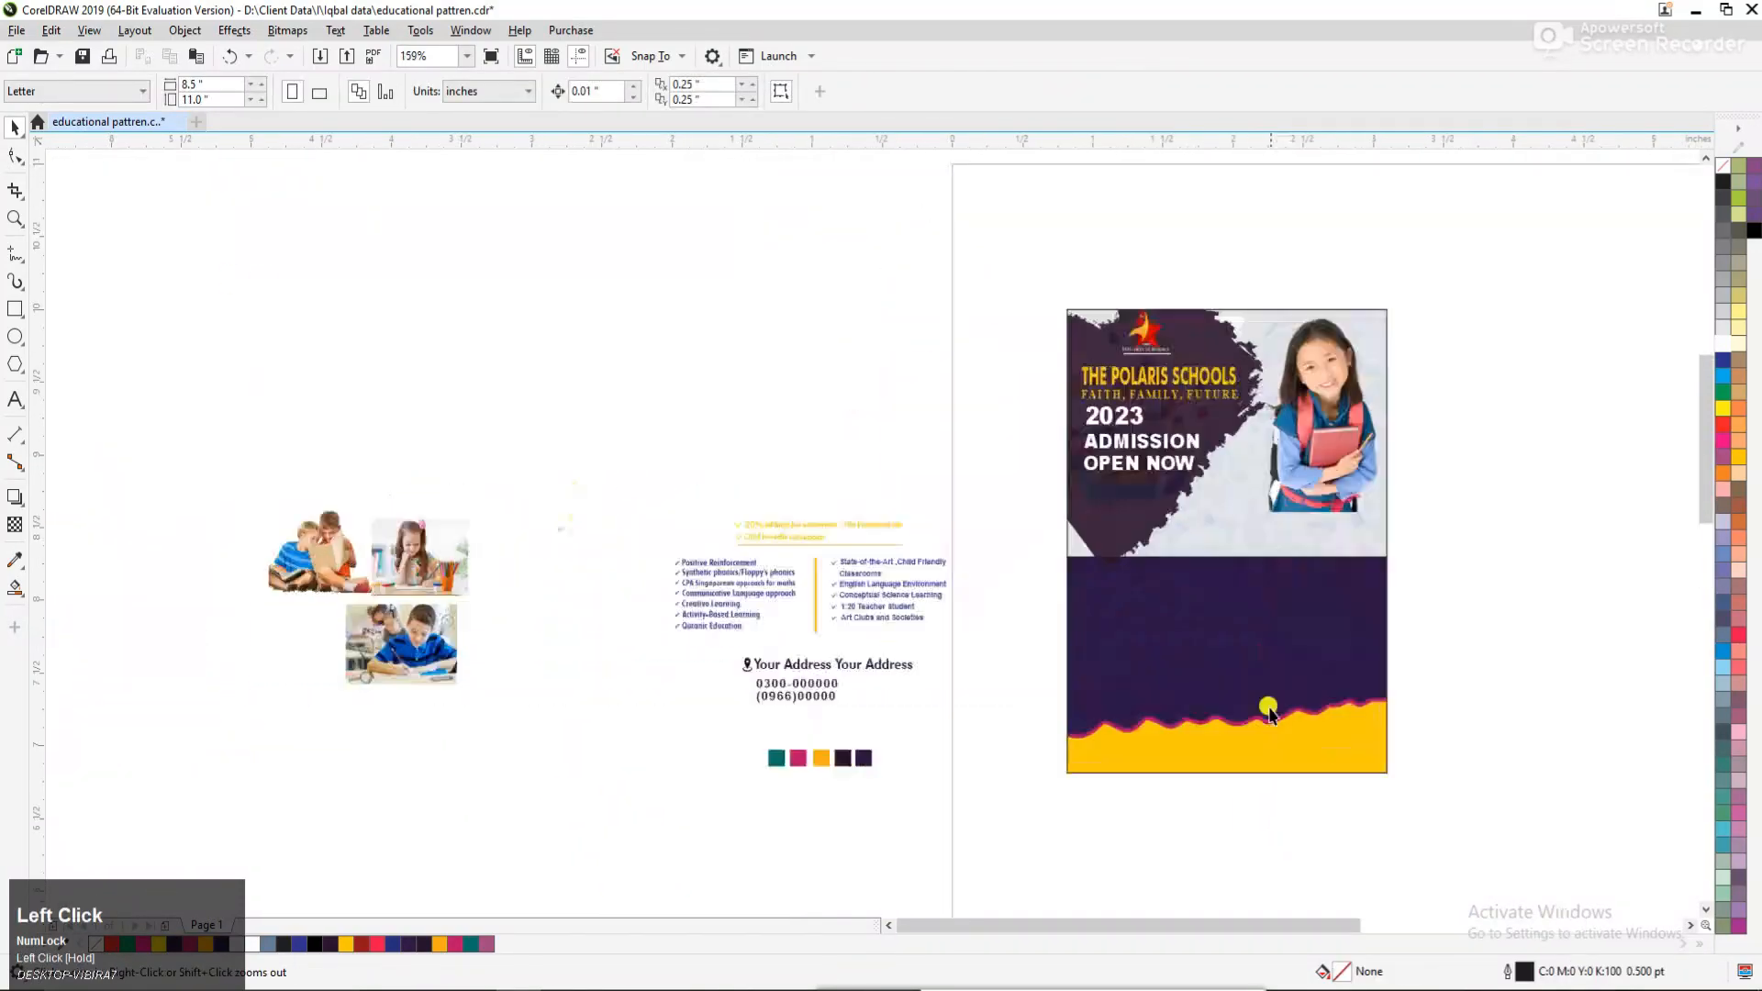
key(F2)
drag(377, 337, 762, 530)
drag(1621, 827, 1623, 827)
key(F2)
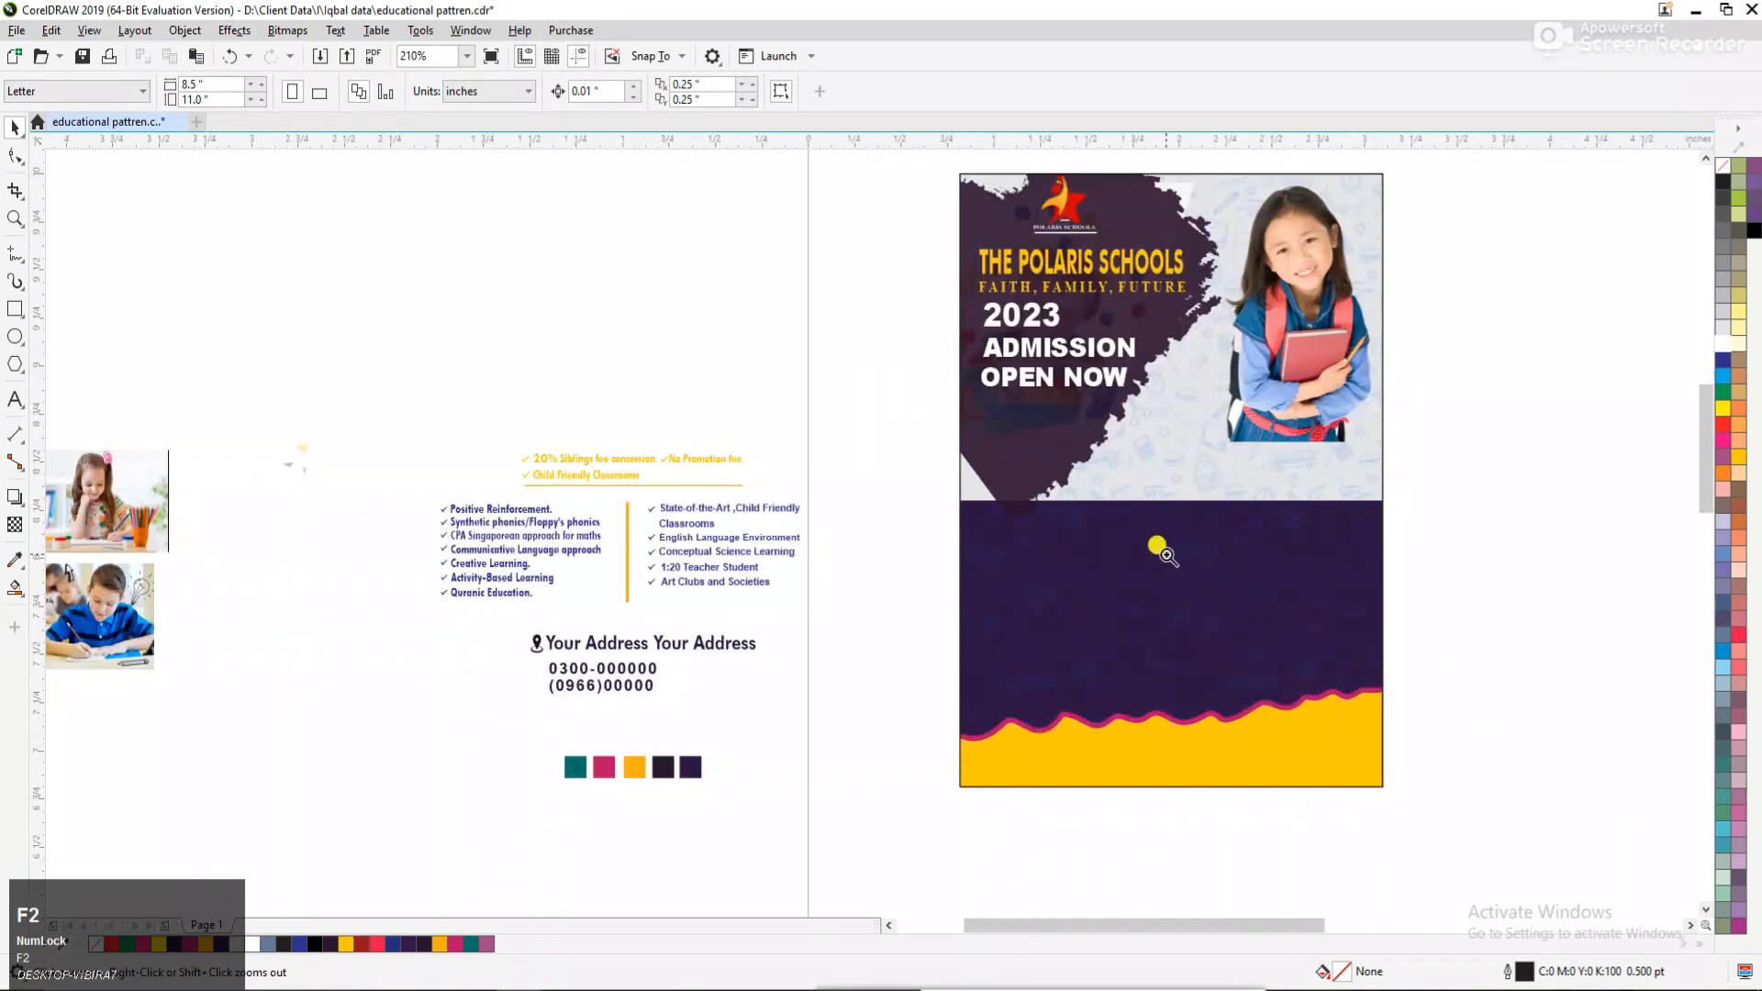
drag(681, 645, 1650, 278)
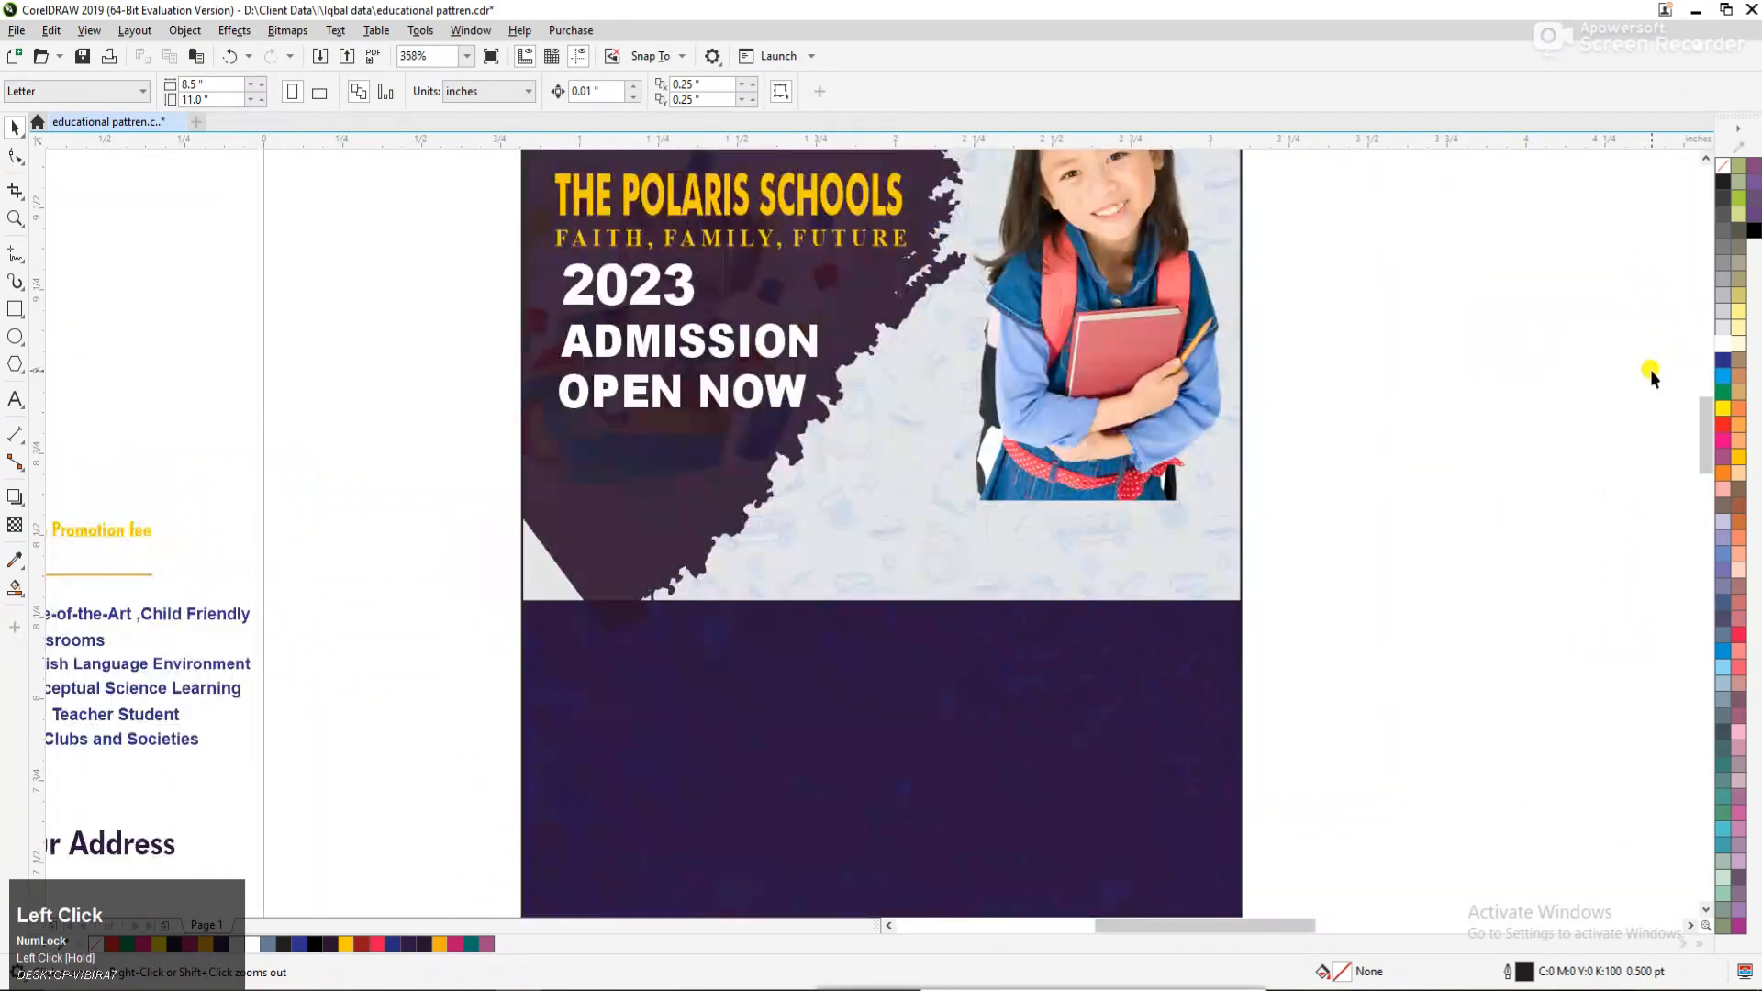
click(13, 307)
drag(521, 464, 1240, 773)
key(space)
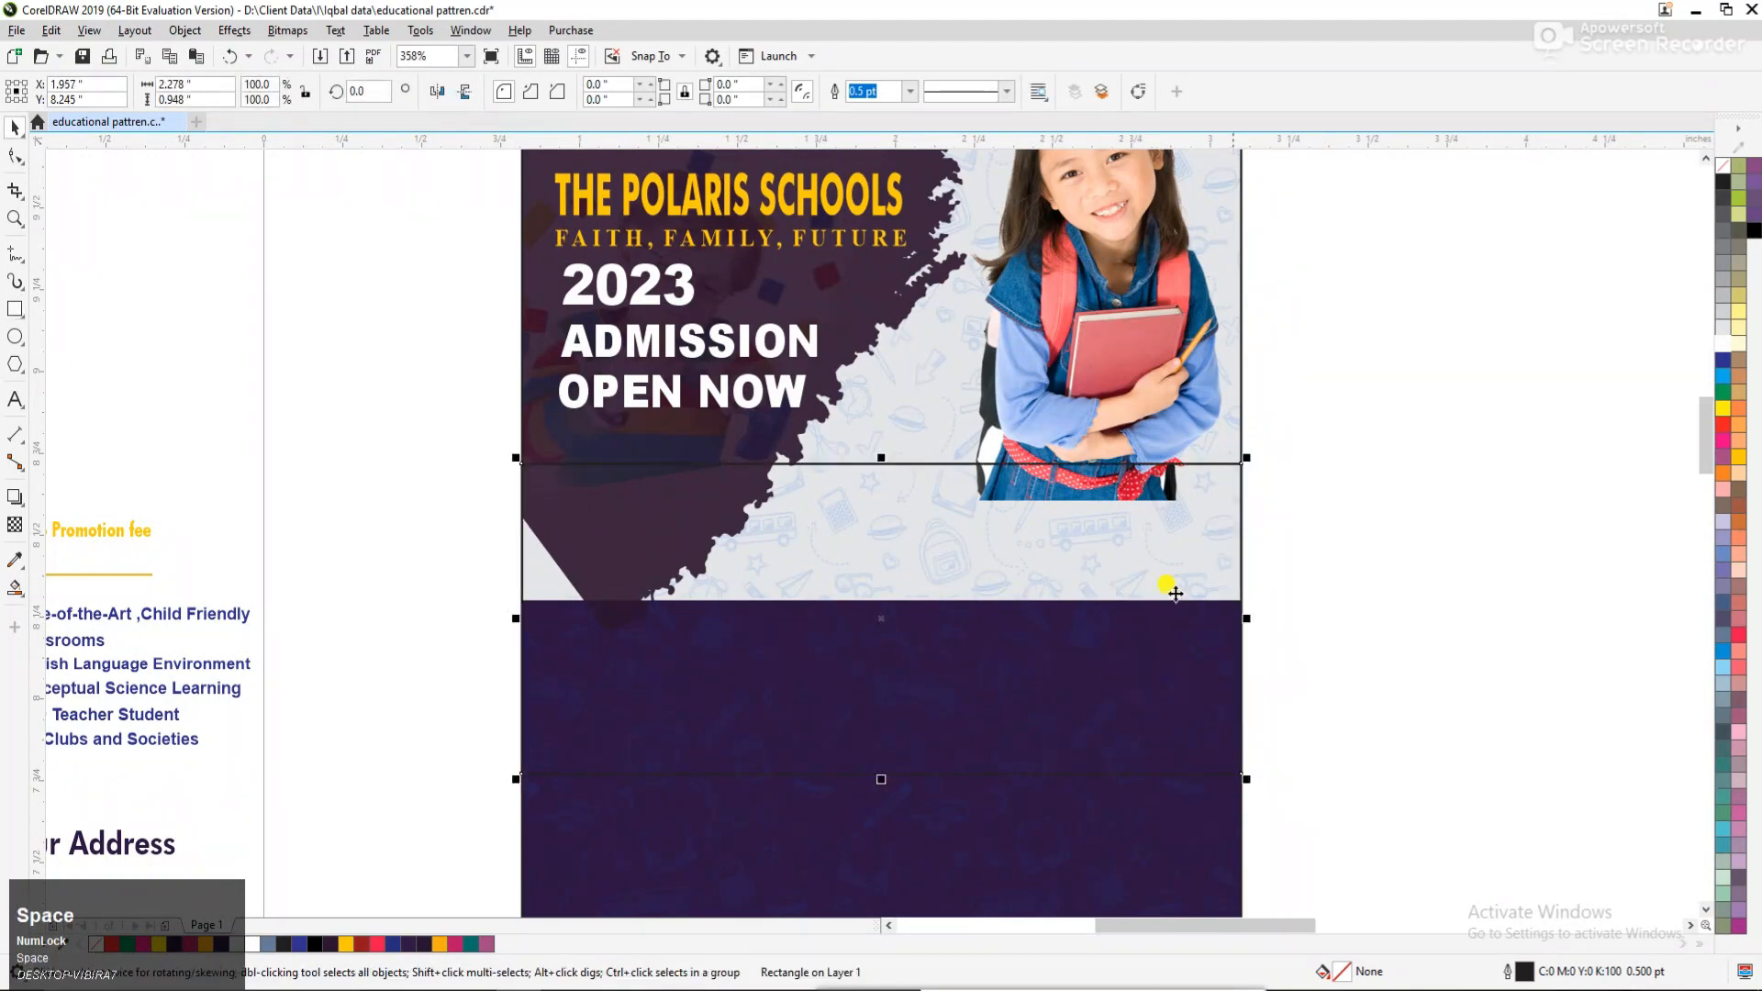
right_click(1723, 424)
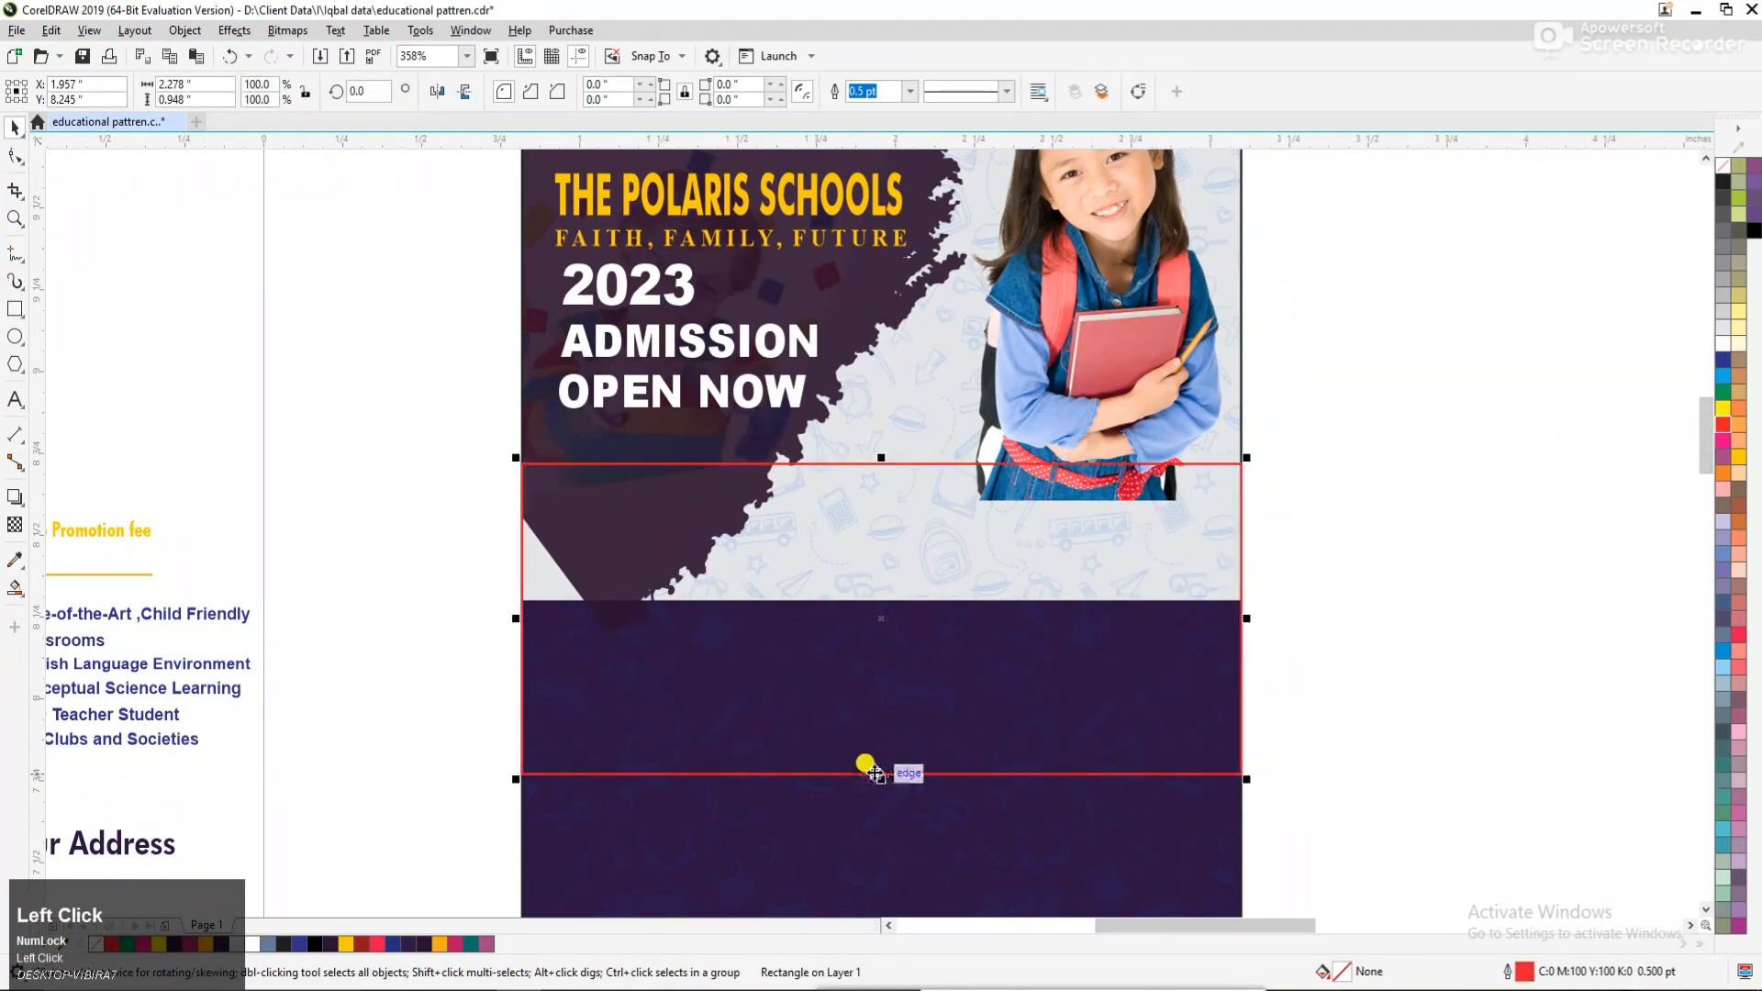
drag(881, 778, 873, 747)
drag(885, 599, 870, 637)
Convert the red rectangle to curves and bend its upper and lower edges upward into arcs.
click(14, 156)
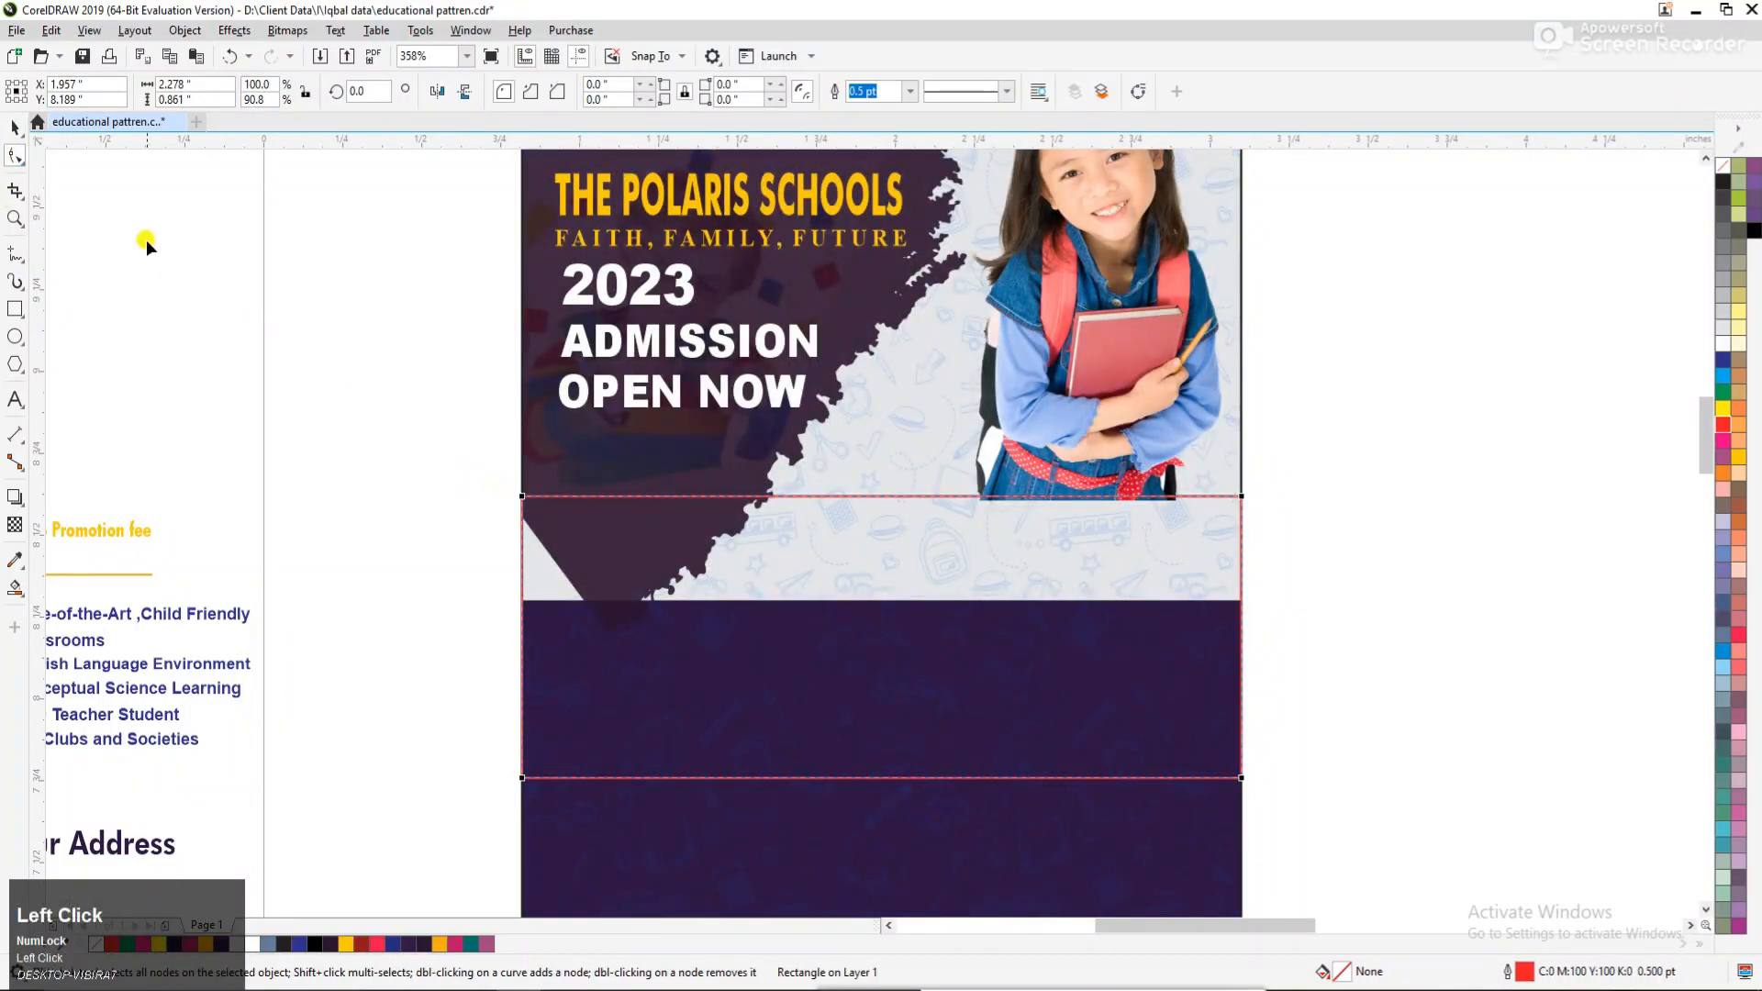
key(ctrl+q)
drag(504, 438, 1342, 806)
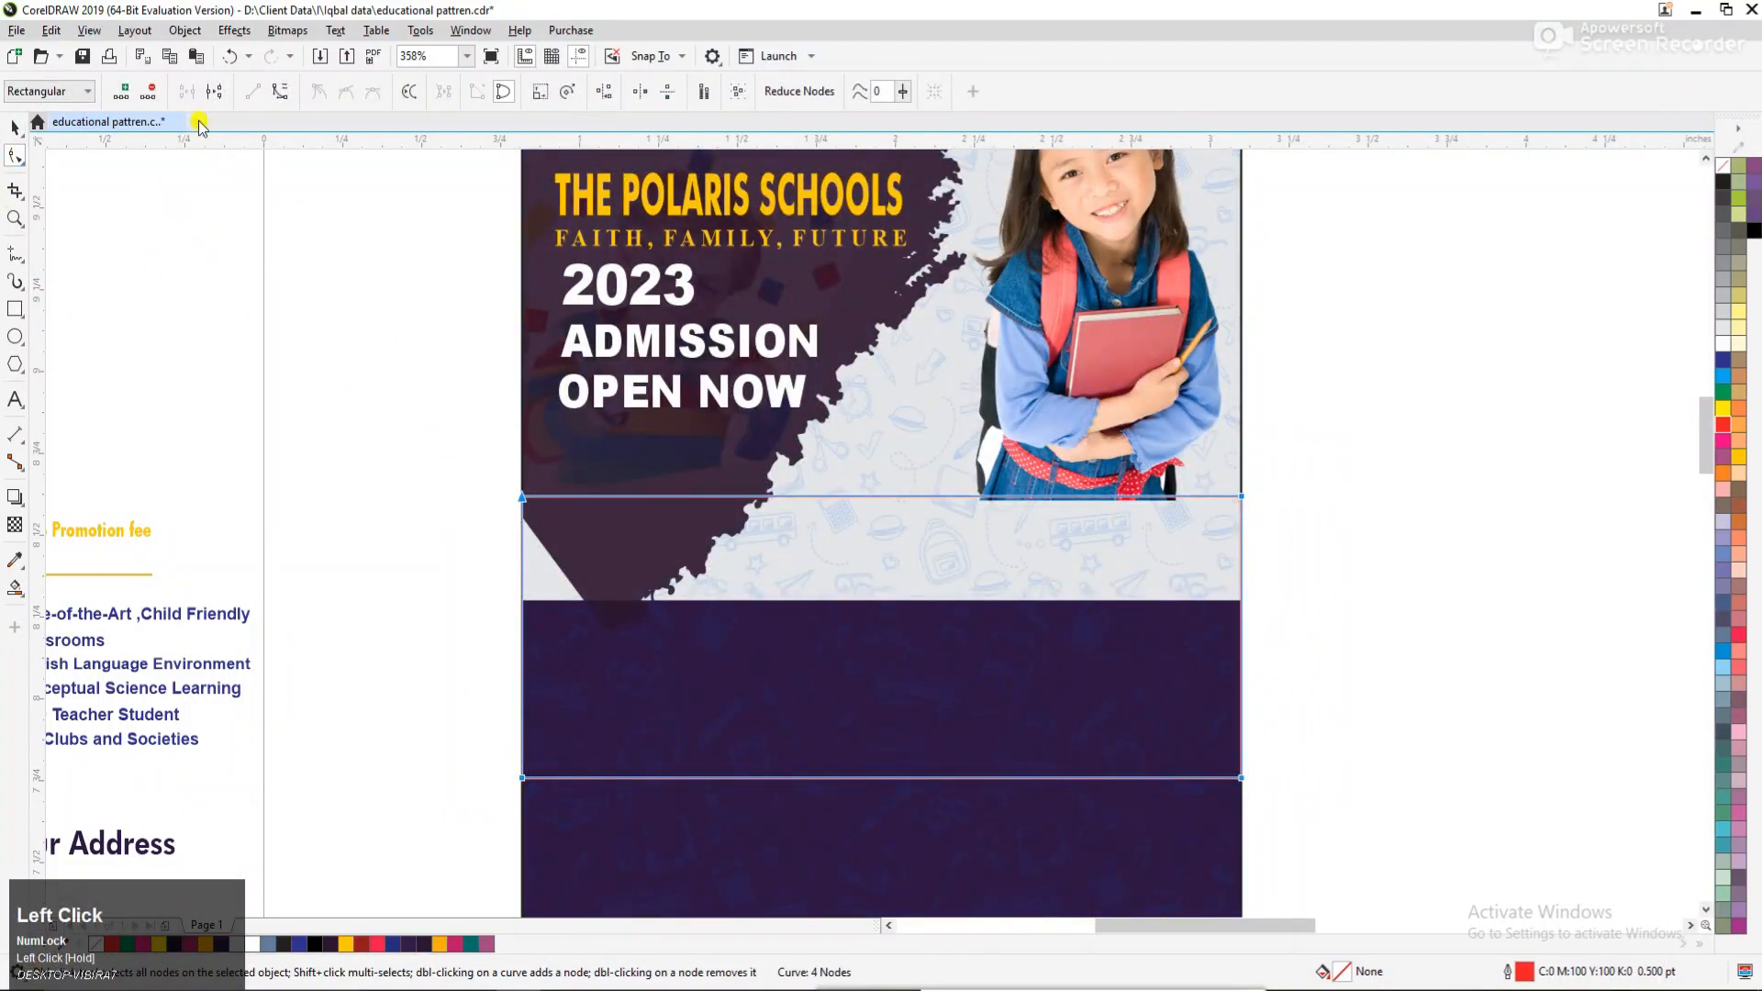
click(879, 490)
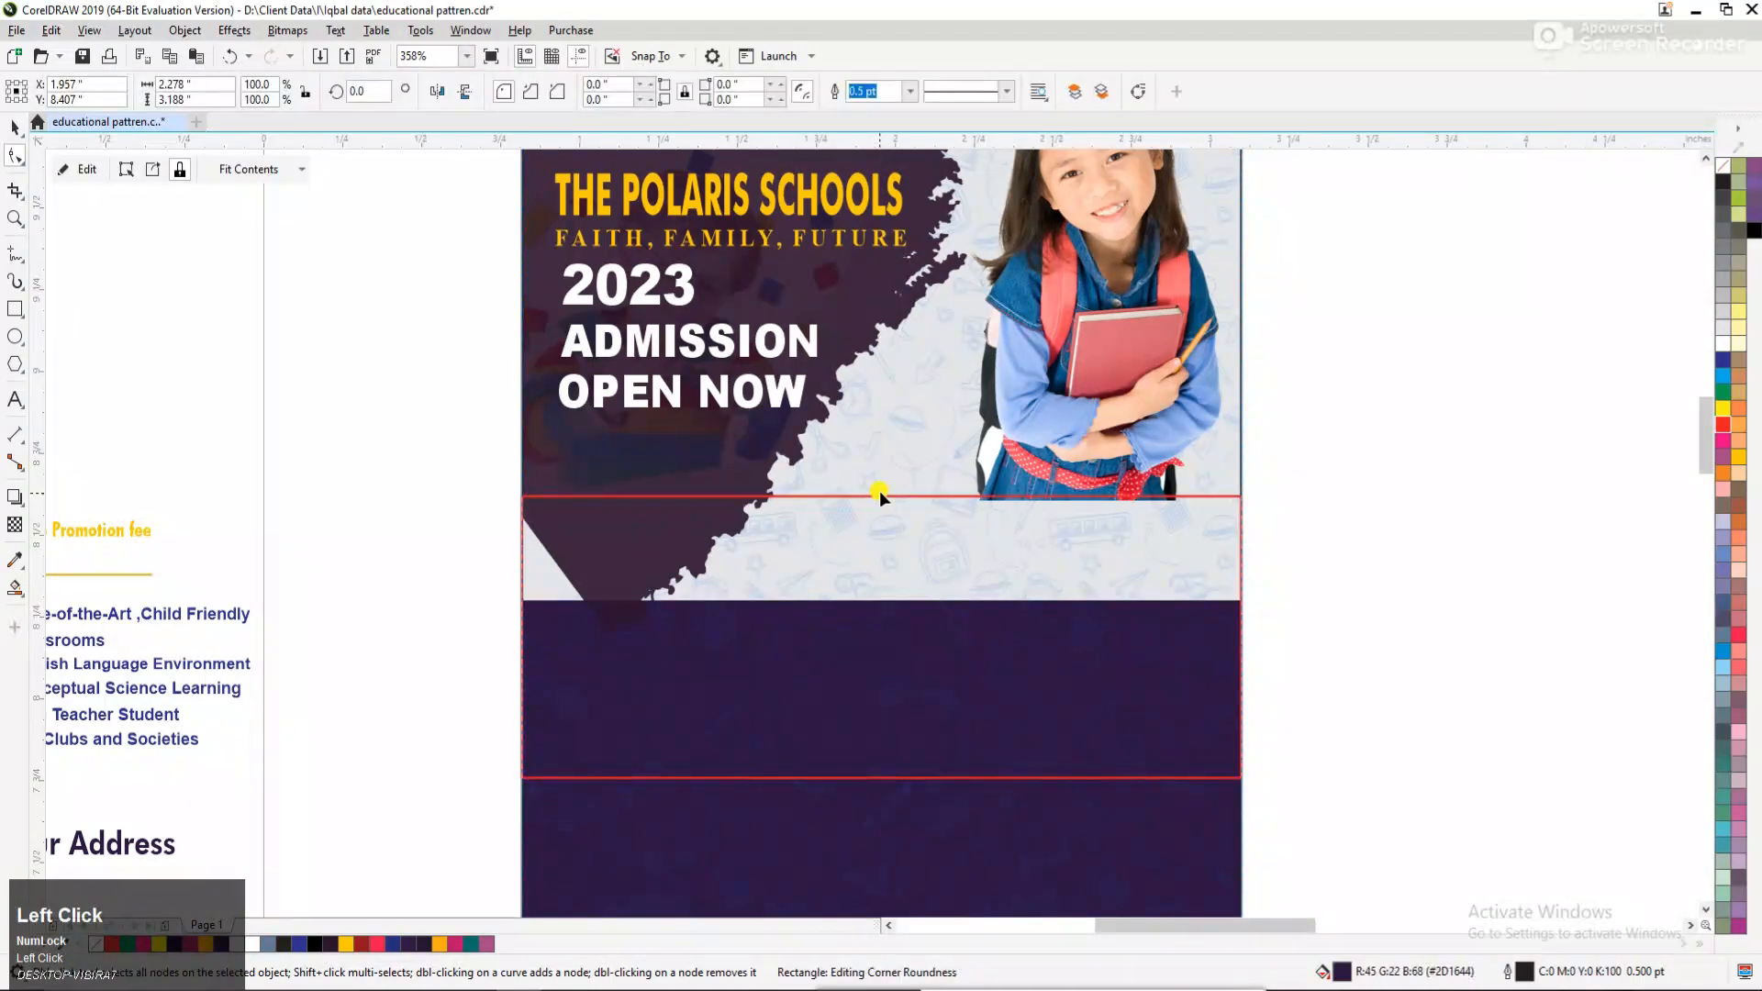
drag(874, 494, 889, 407)
drag(881, 779, 886, 637)
key(space)
Bow both arcs of the red shape further upward, making it about 1.219" tall overall.
click(1168, 560)
scroll(1173, 562, down, 2)
key(F2)
drag(640, 456, 1467, 779)
click(1005, 603)
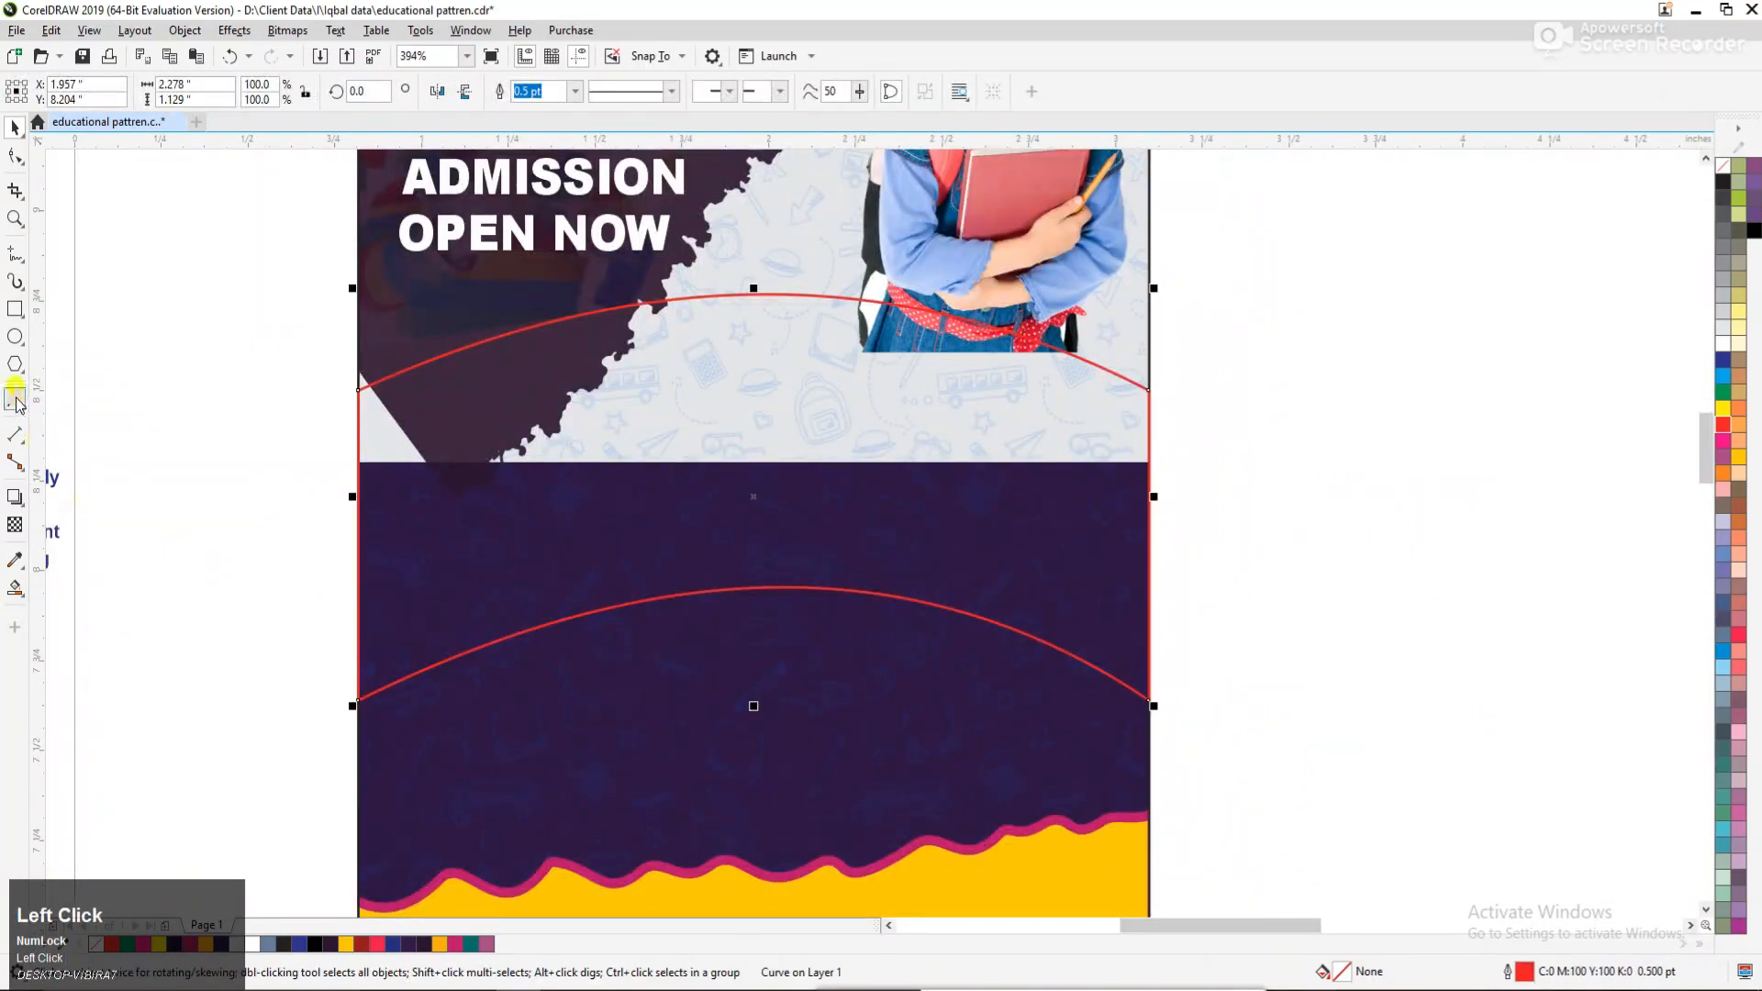
click(15, 157)
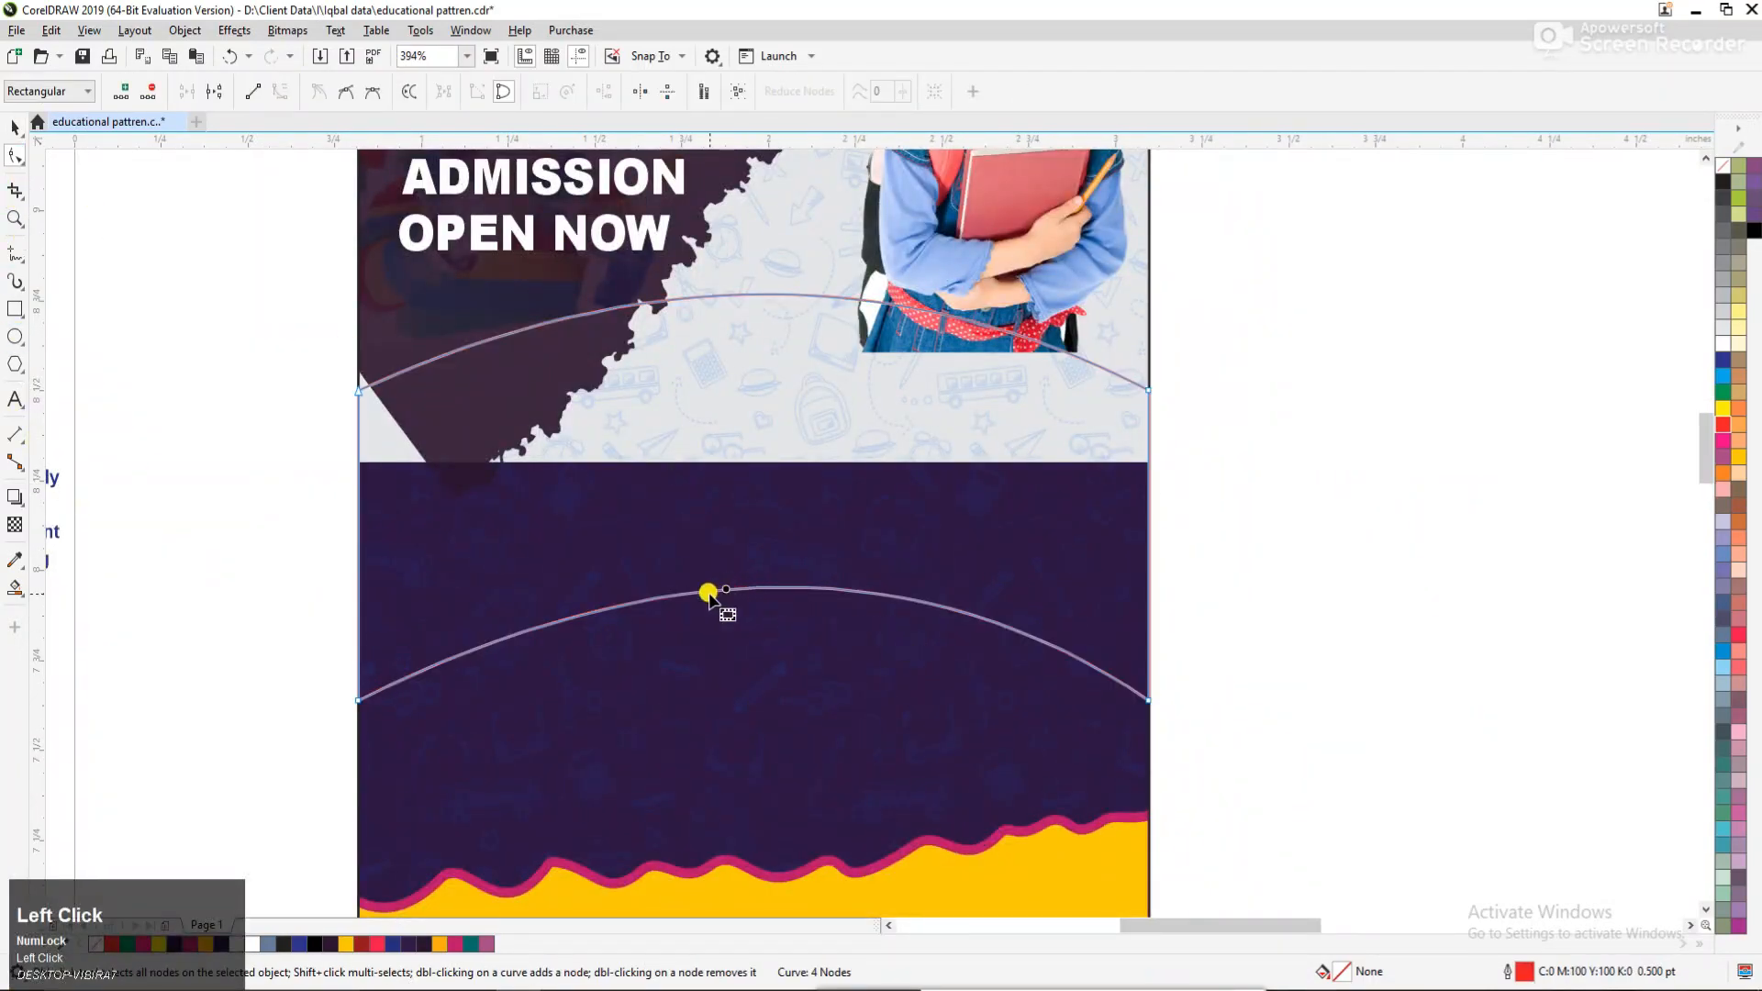
drag(721, 592, 725, 580)
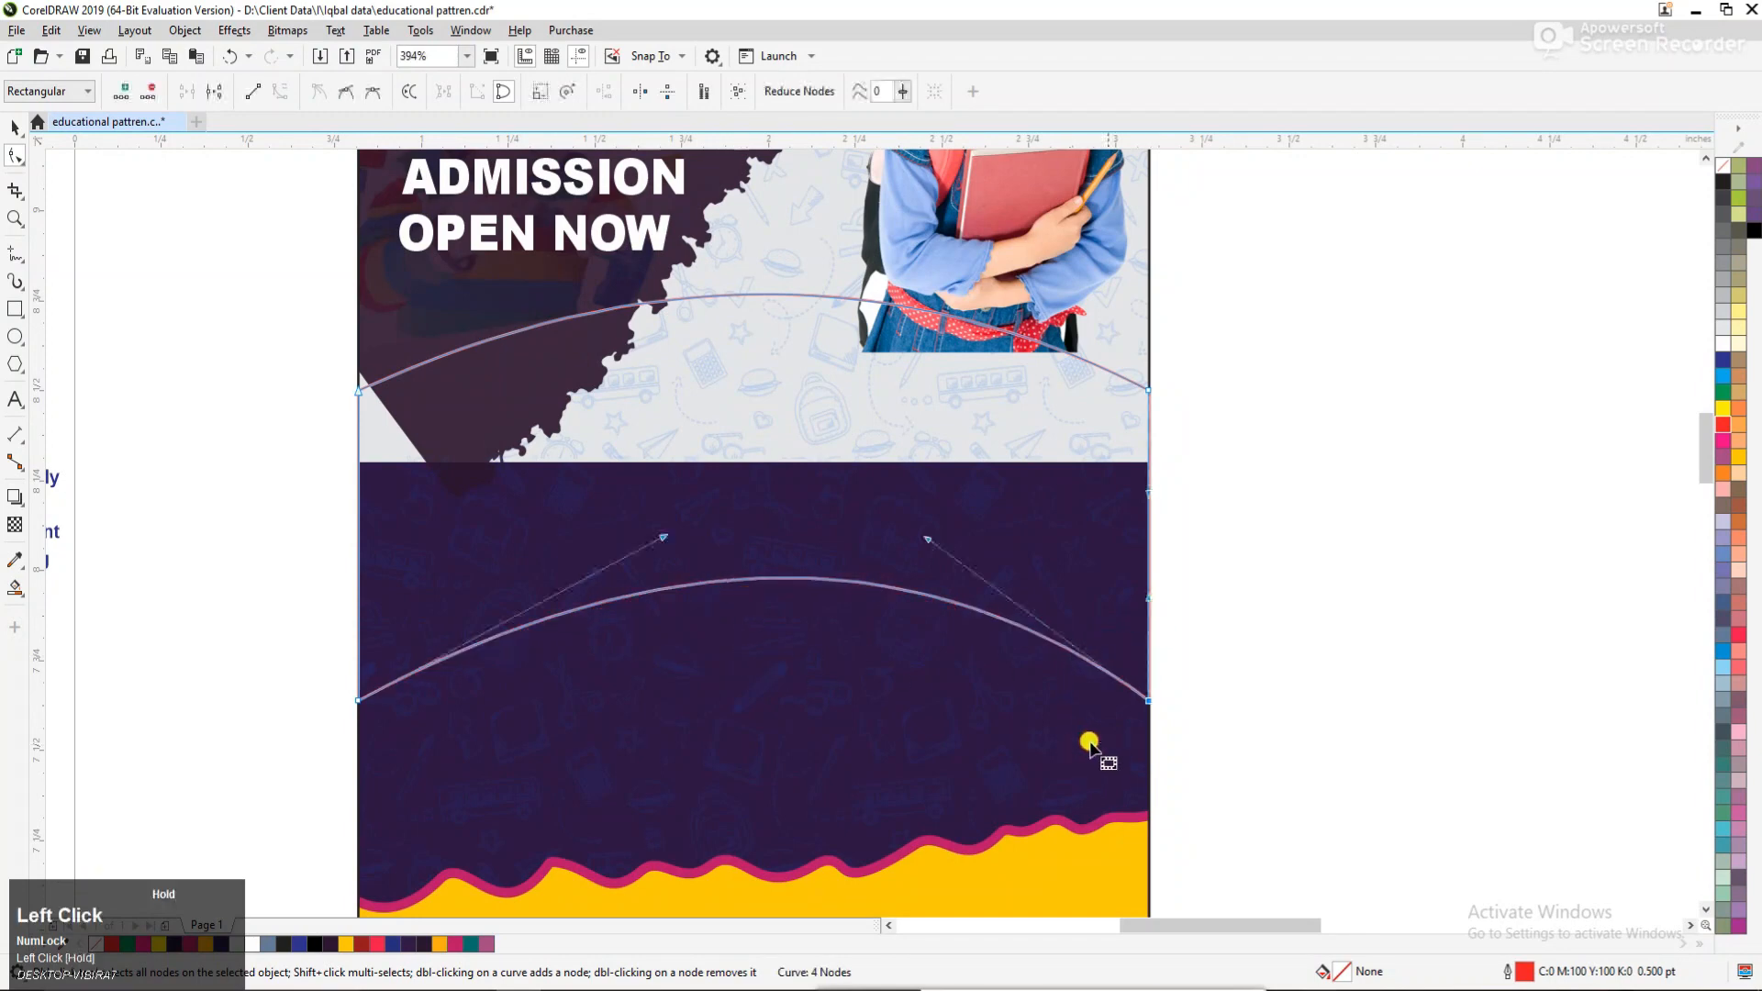
drag(1029, 390, 1065, 445)
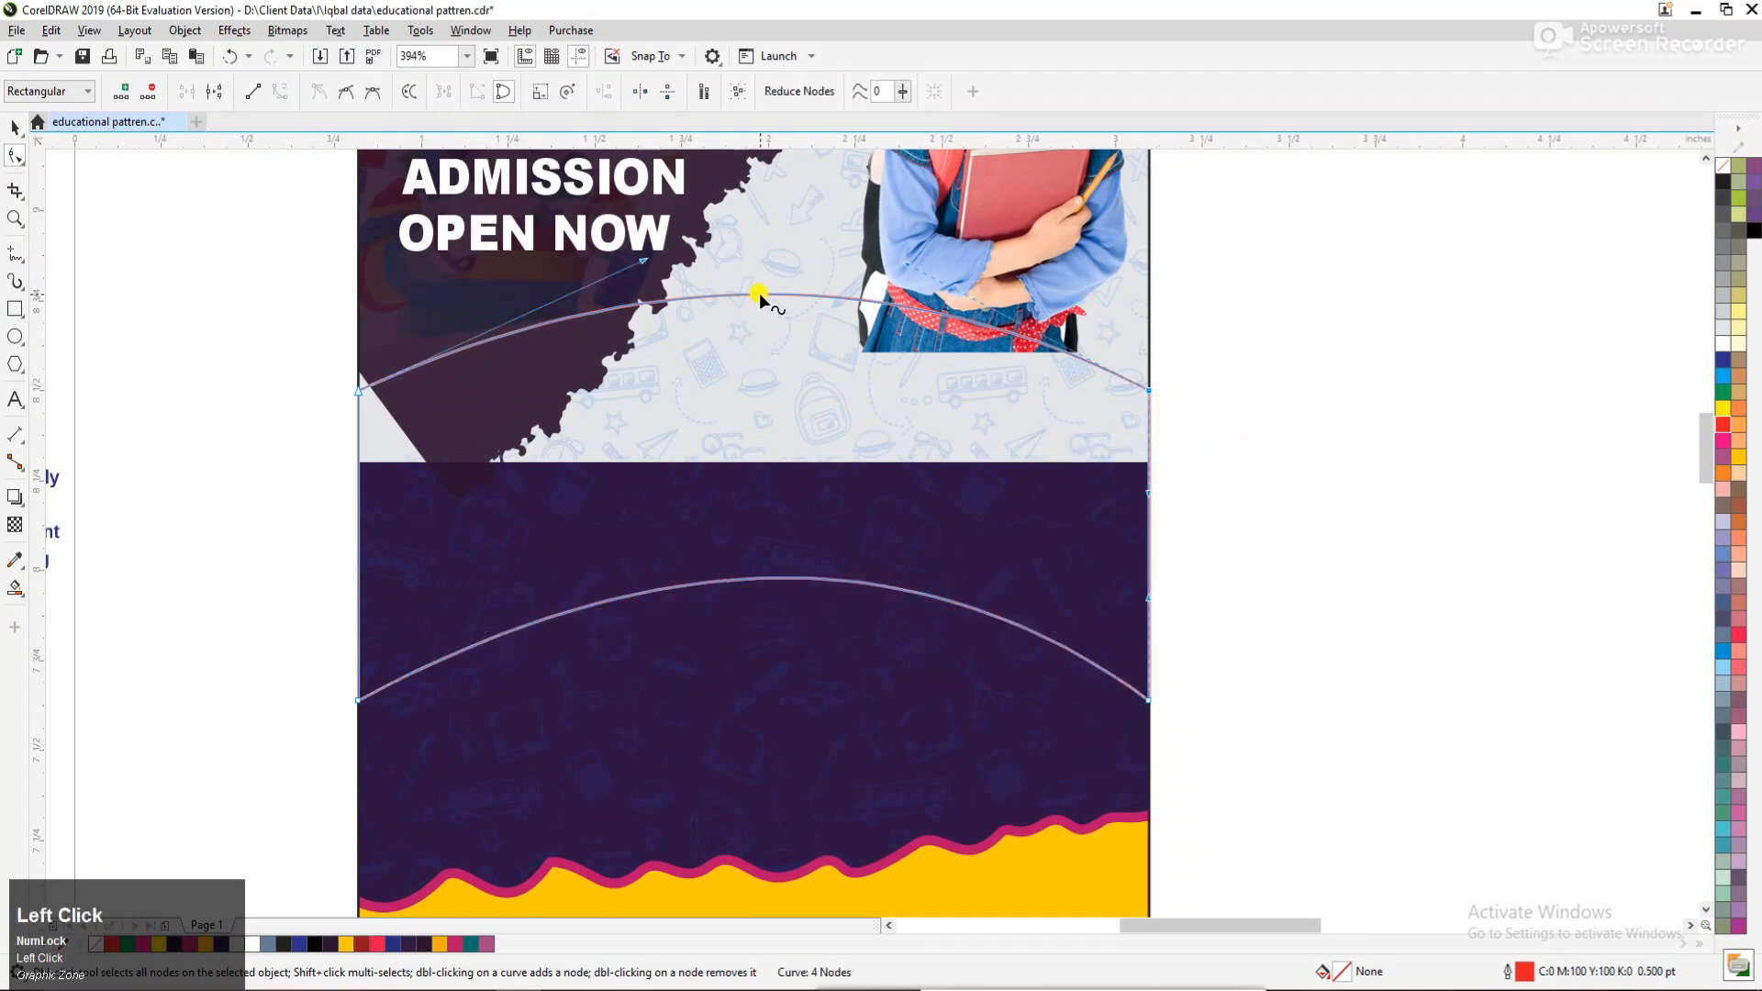
drag(760, 296, 767, 263)
Reduce the red arched shape's height to about 1.125" and move it slightly down the flyer.
key(space)
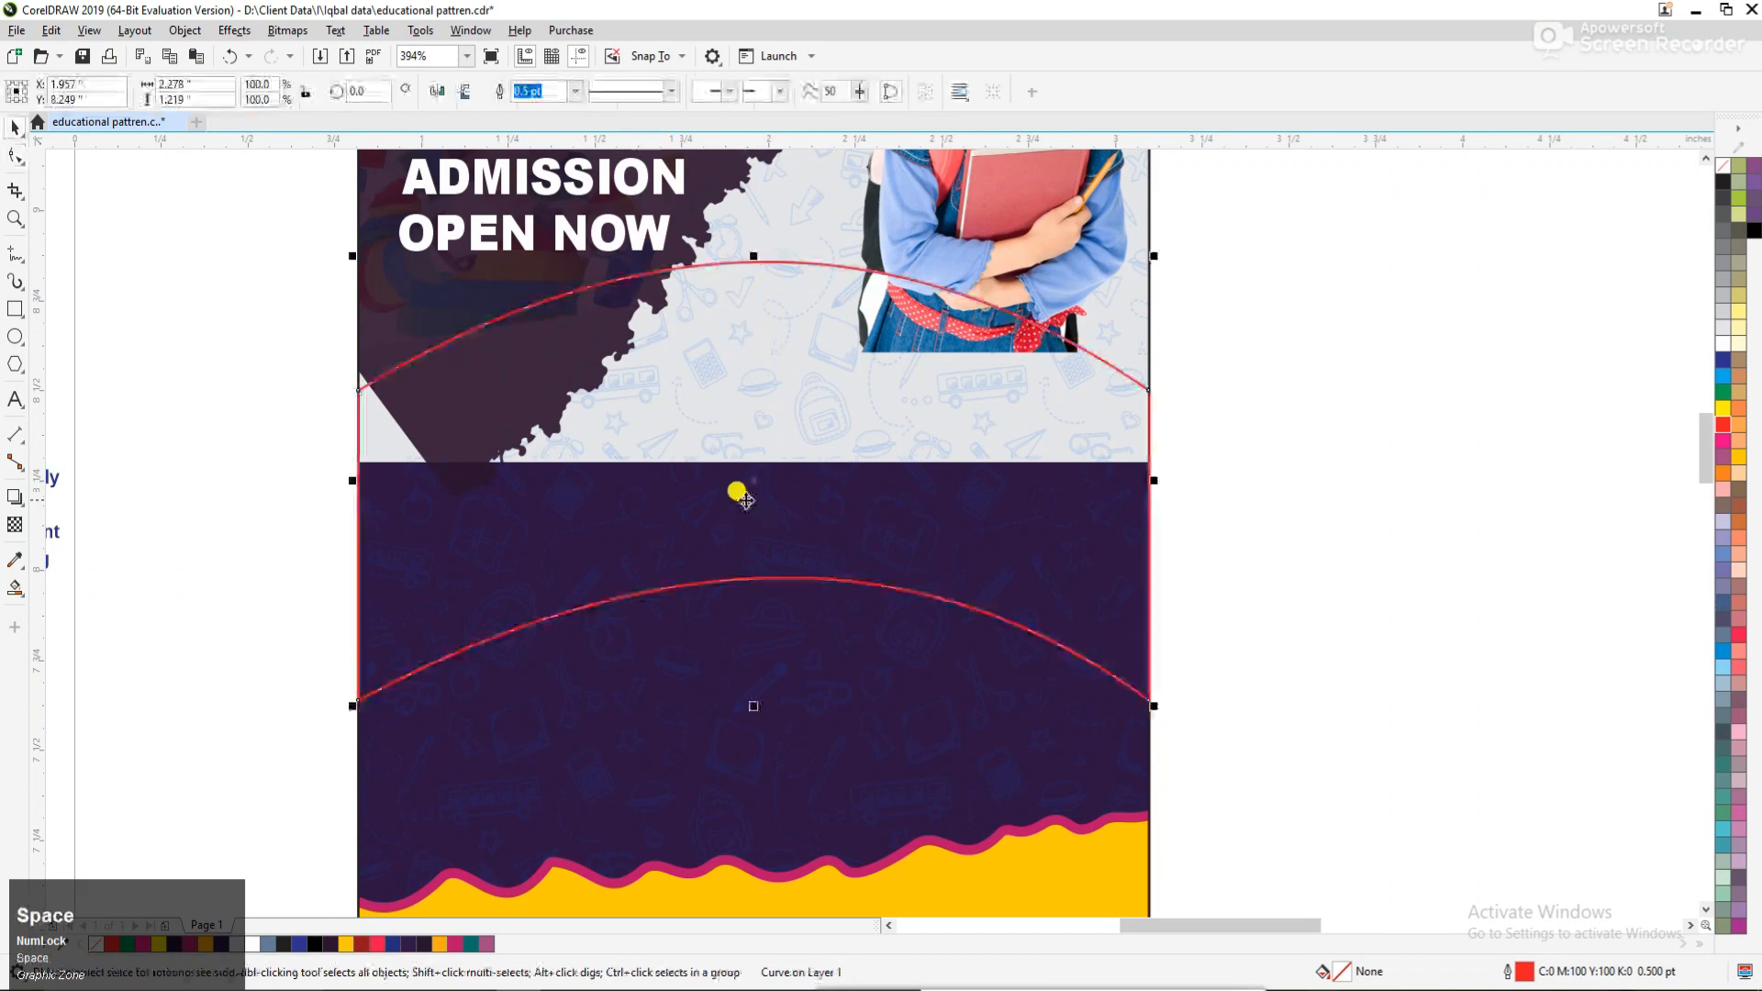
drag(753, 704, 752, 673)
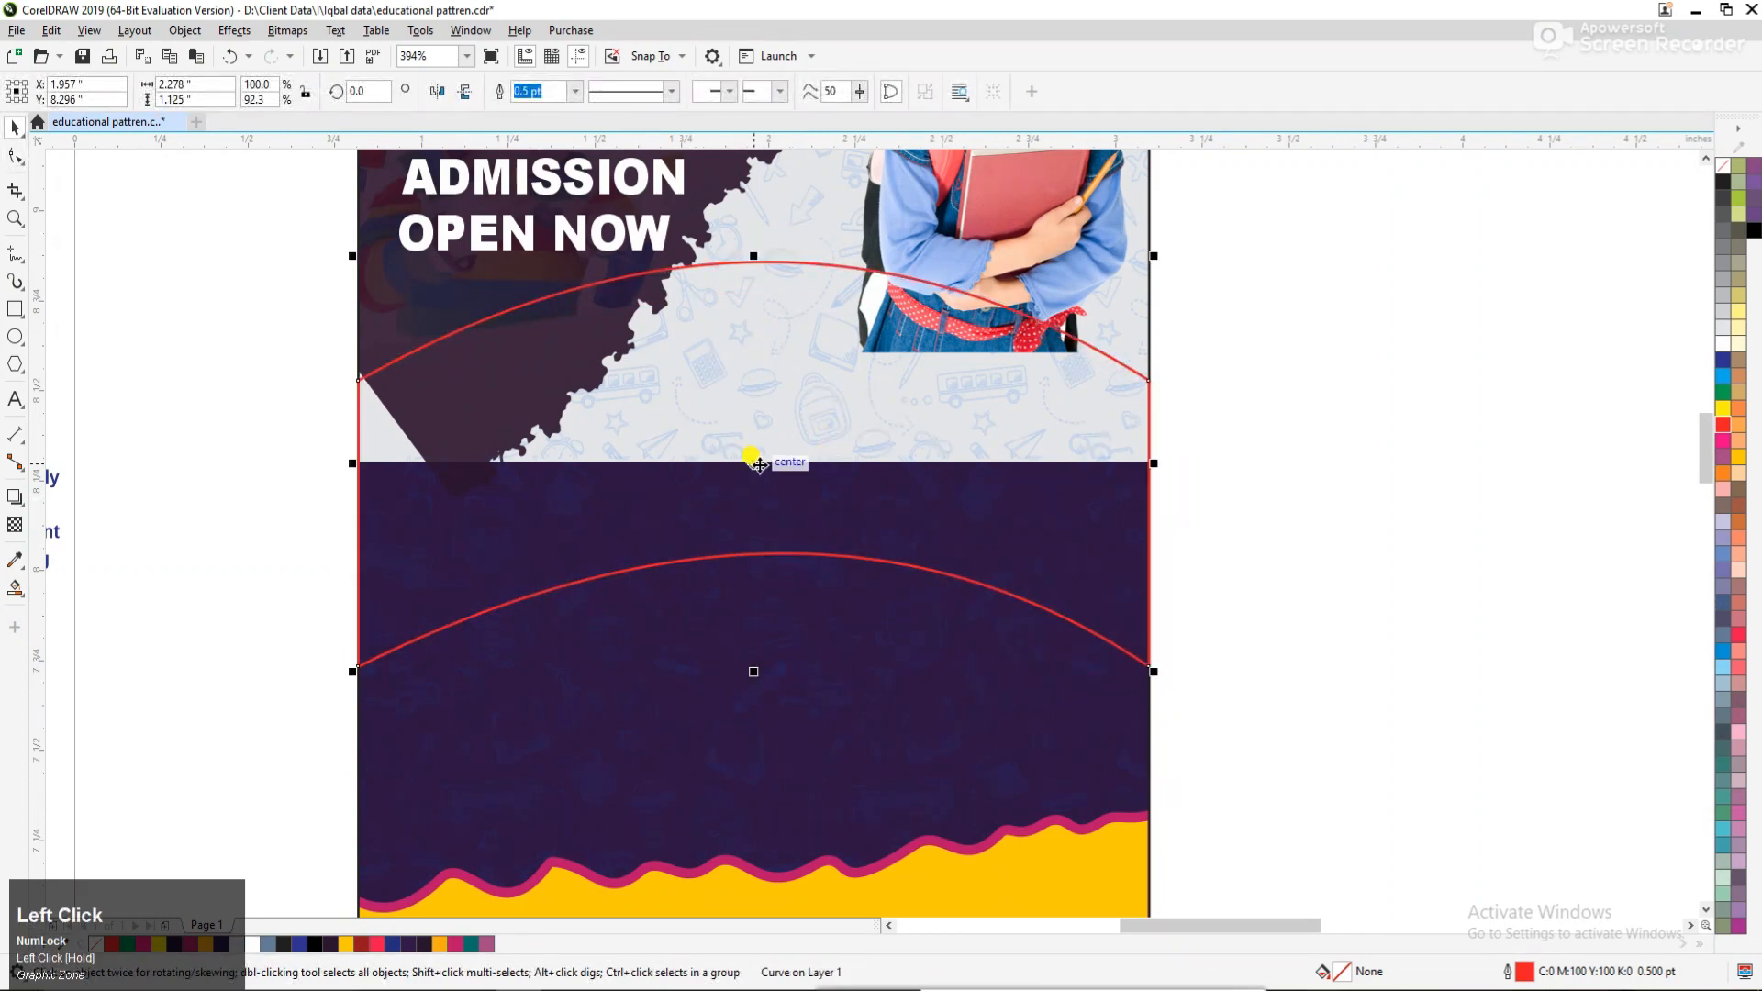
drag(759, 466, 760, 516)
Raise both arcs of the red shape a little more and reduce its overall height to about 0.993".
key(space)
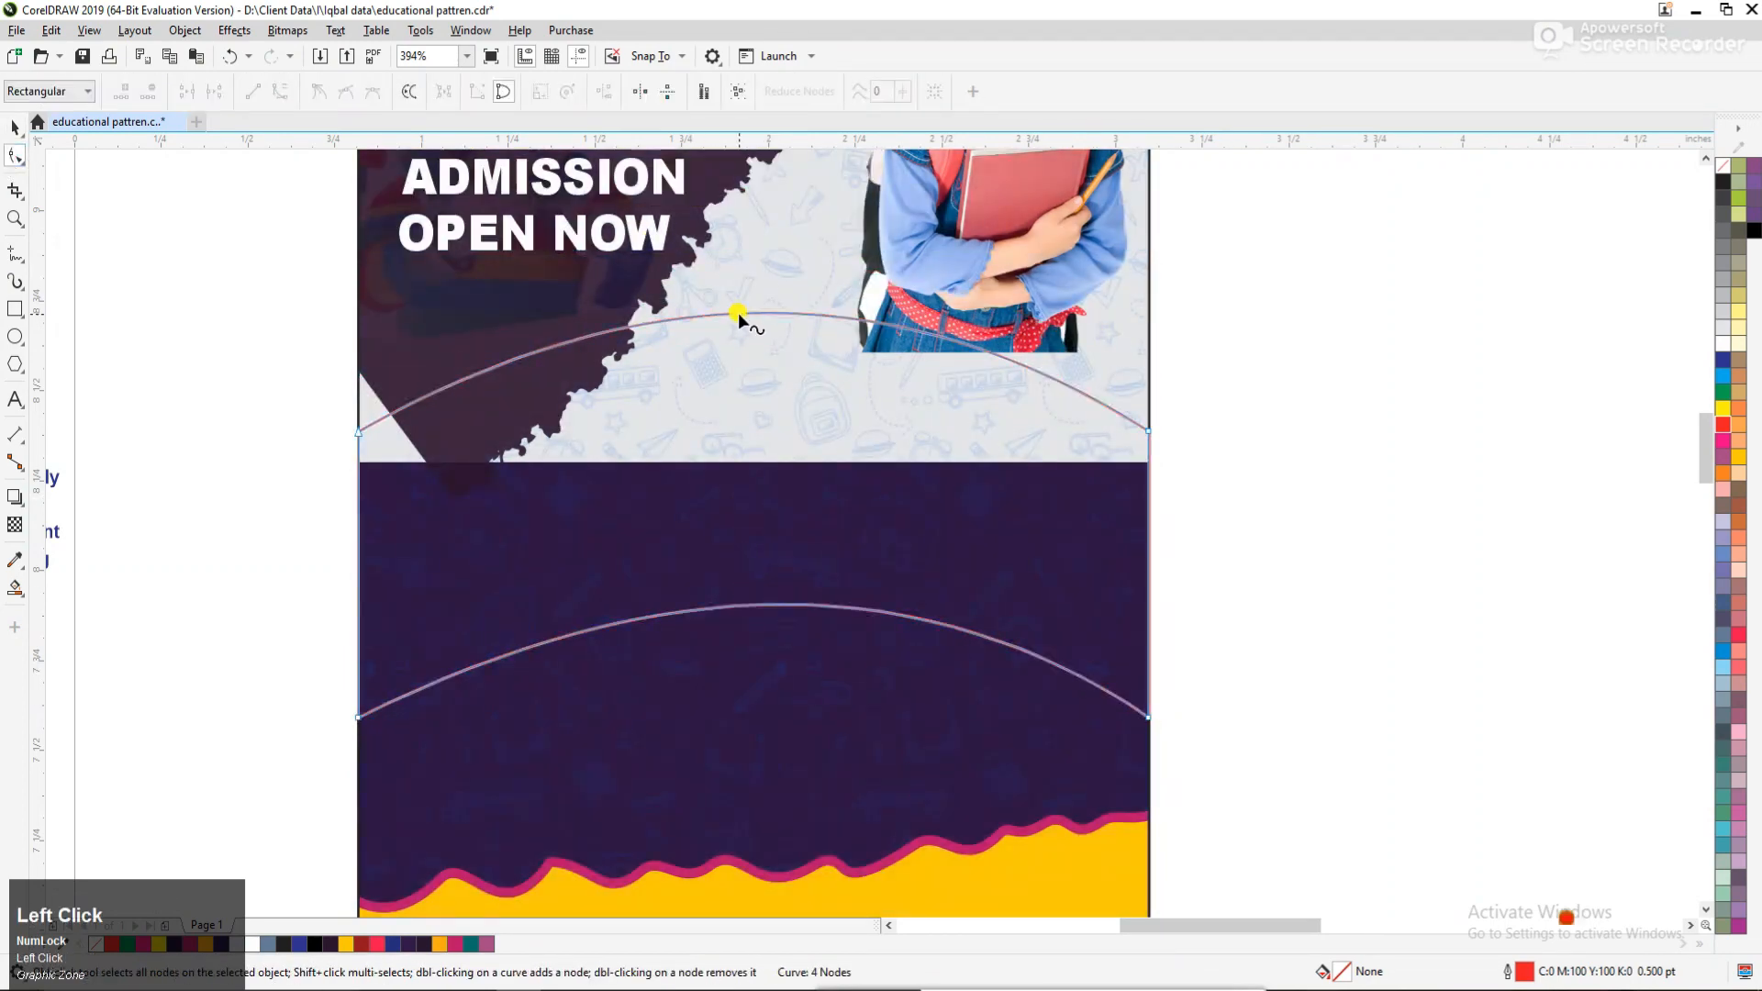
drag(739, 315, 735, 294)
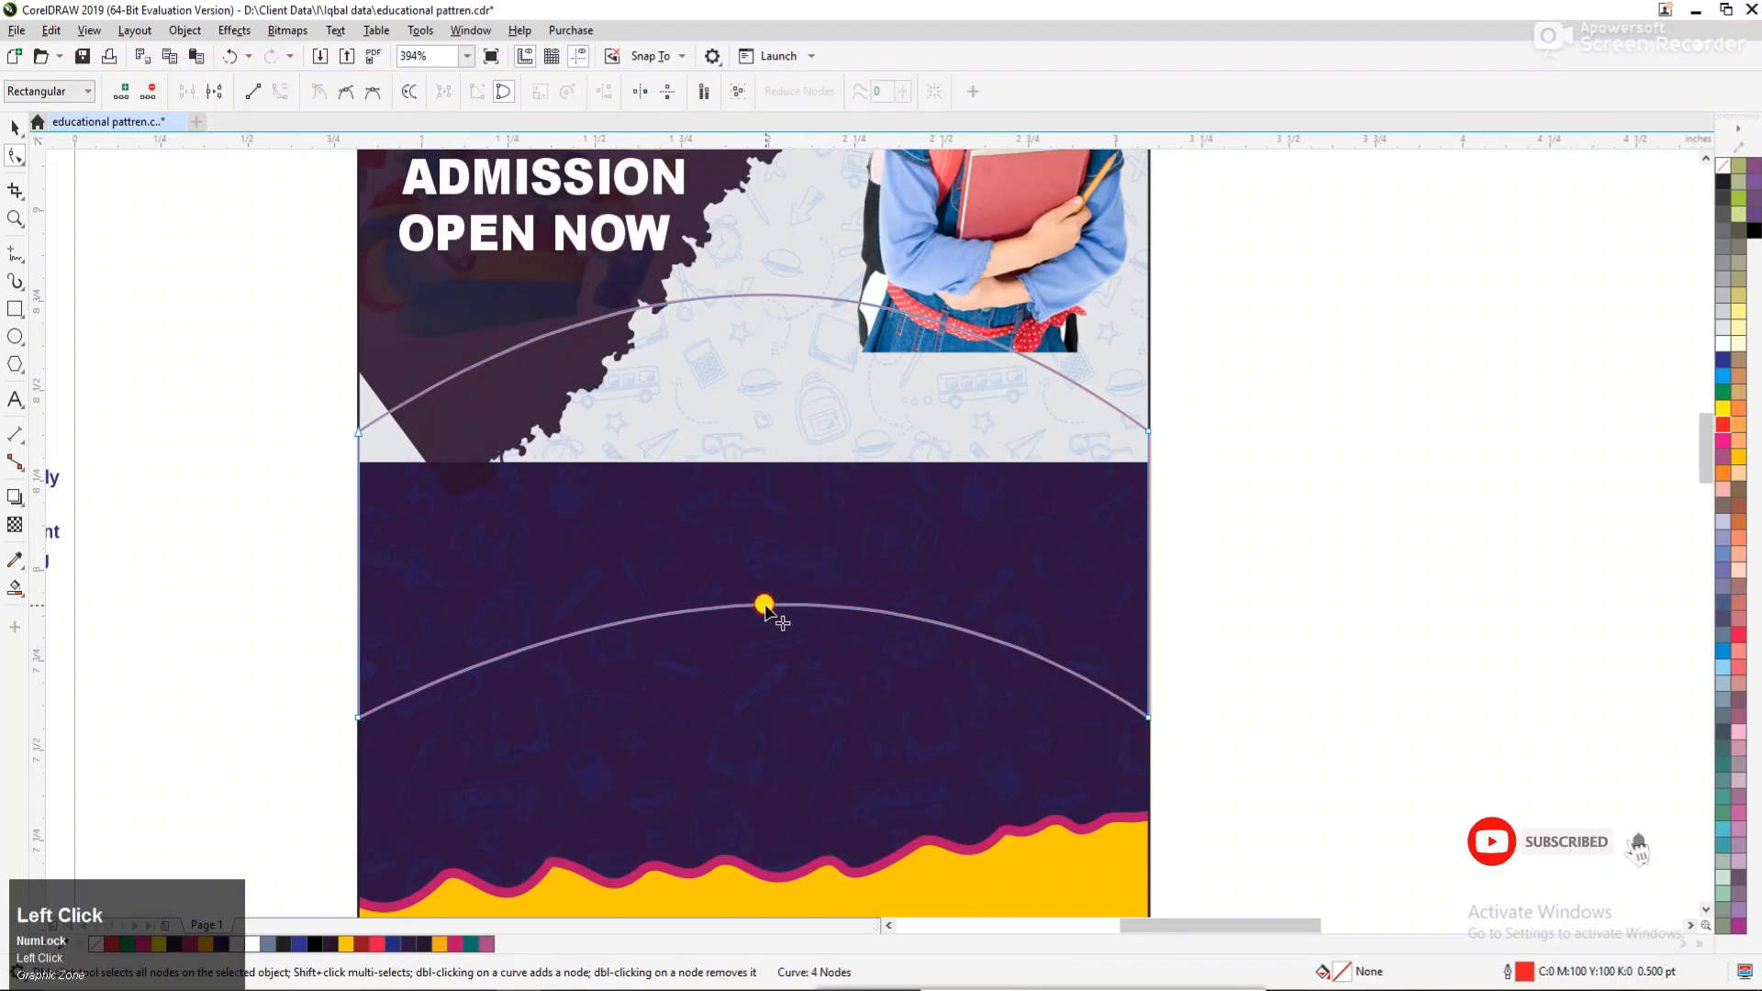
drag(764, 606, 765, 590)
key(space)
drag(752, 722, 752, 657)
click(1235, 441)
Draw a yellow-outlined rectangle about 0.613" × 0.989" over the left end of the red arched shape.
key(F3)
key(F3)
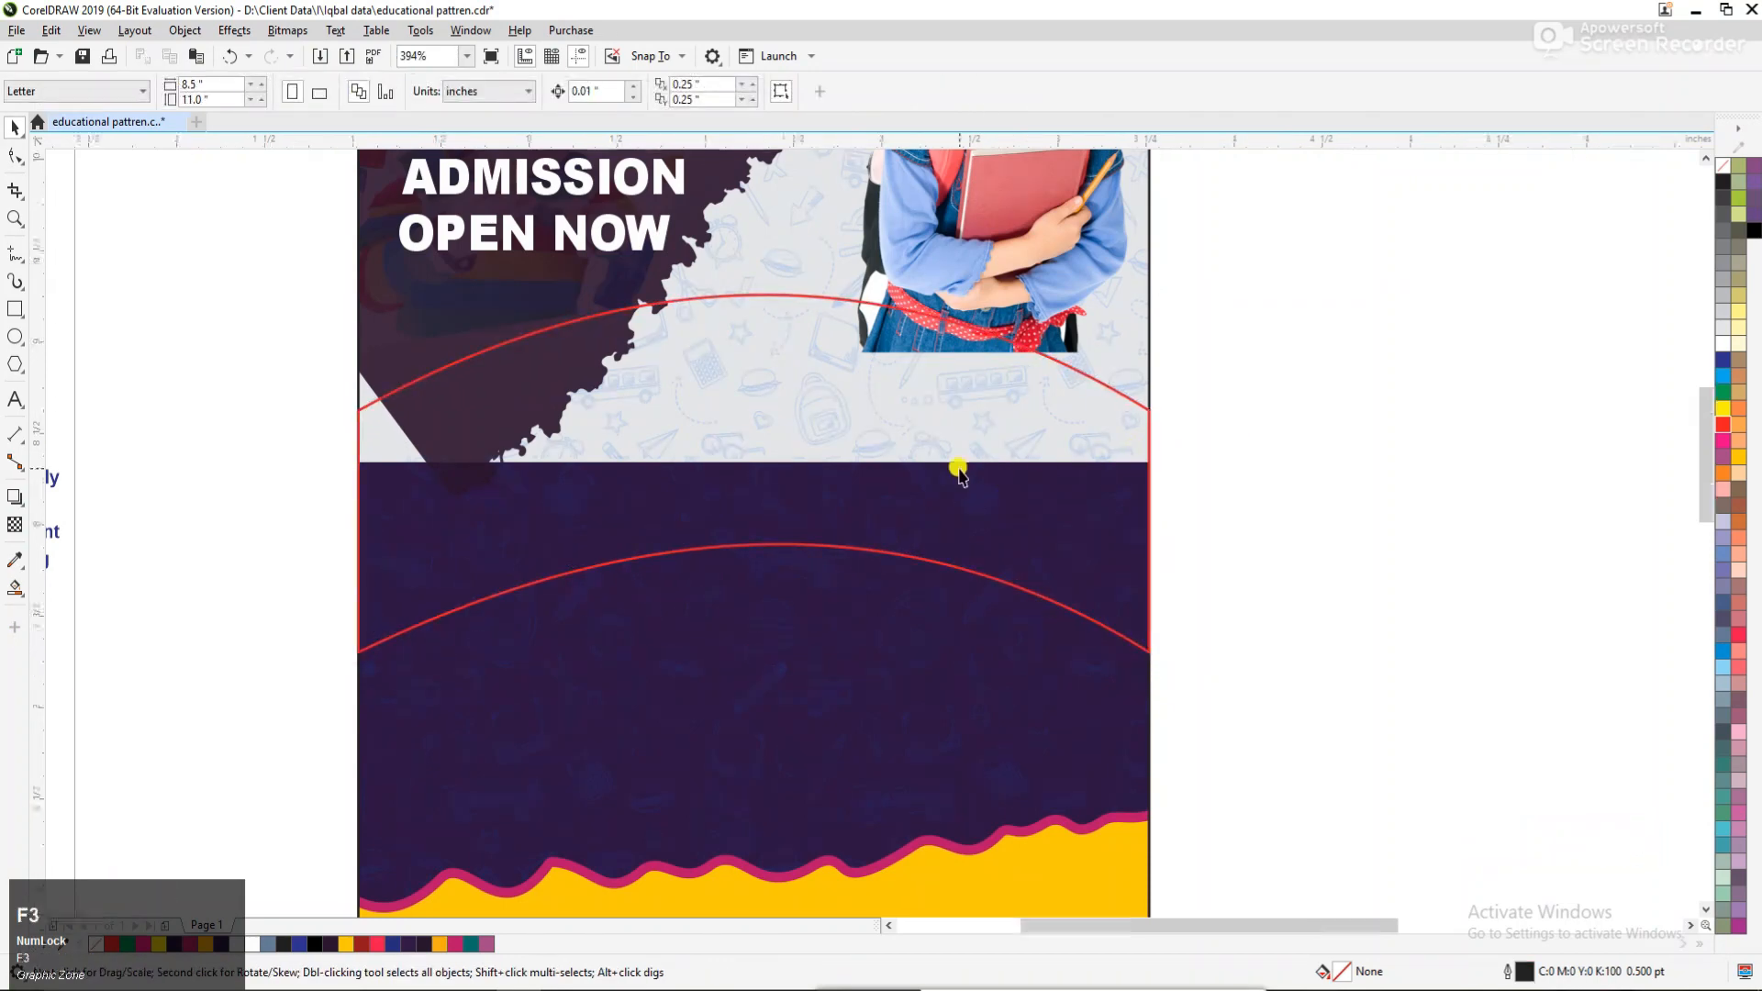
key(F2)
drag(260, 273, 1214, 675)
click(1005, 554)
key(F2)
drag(590, 349, 1360, 776)
click(12, 311)
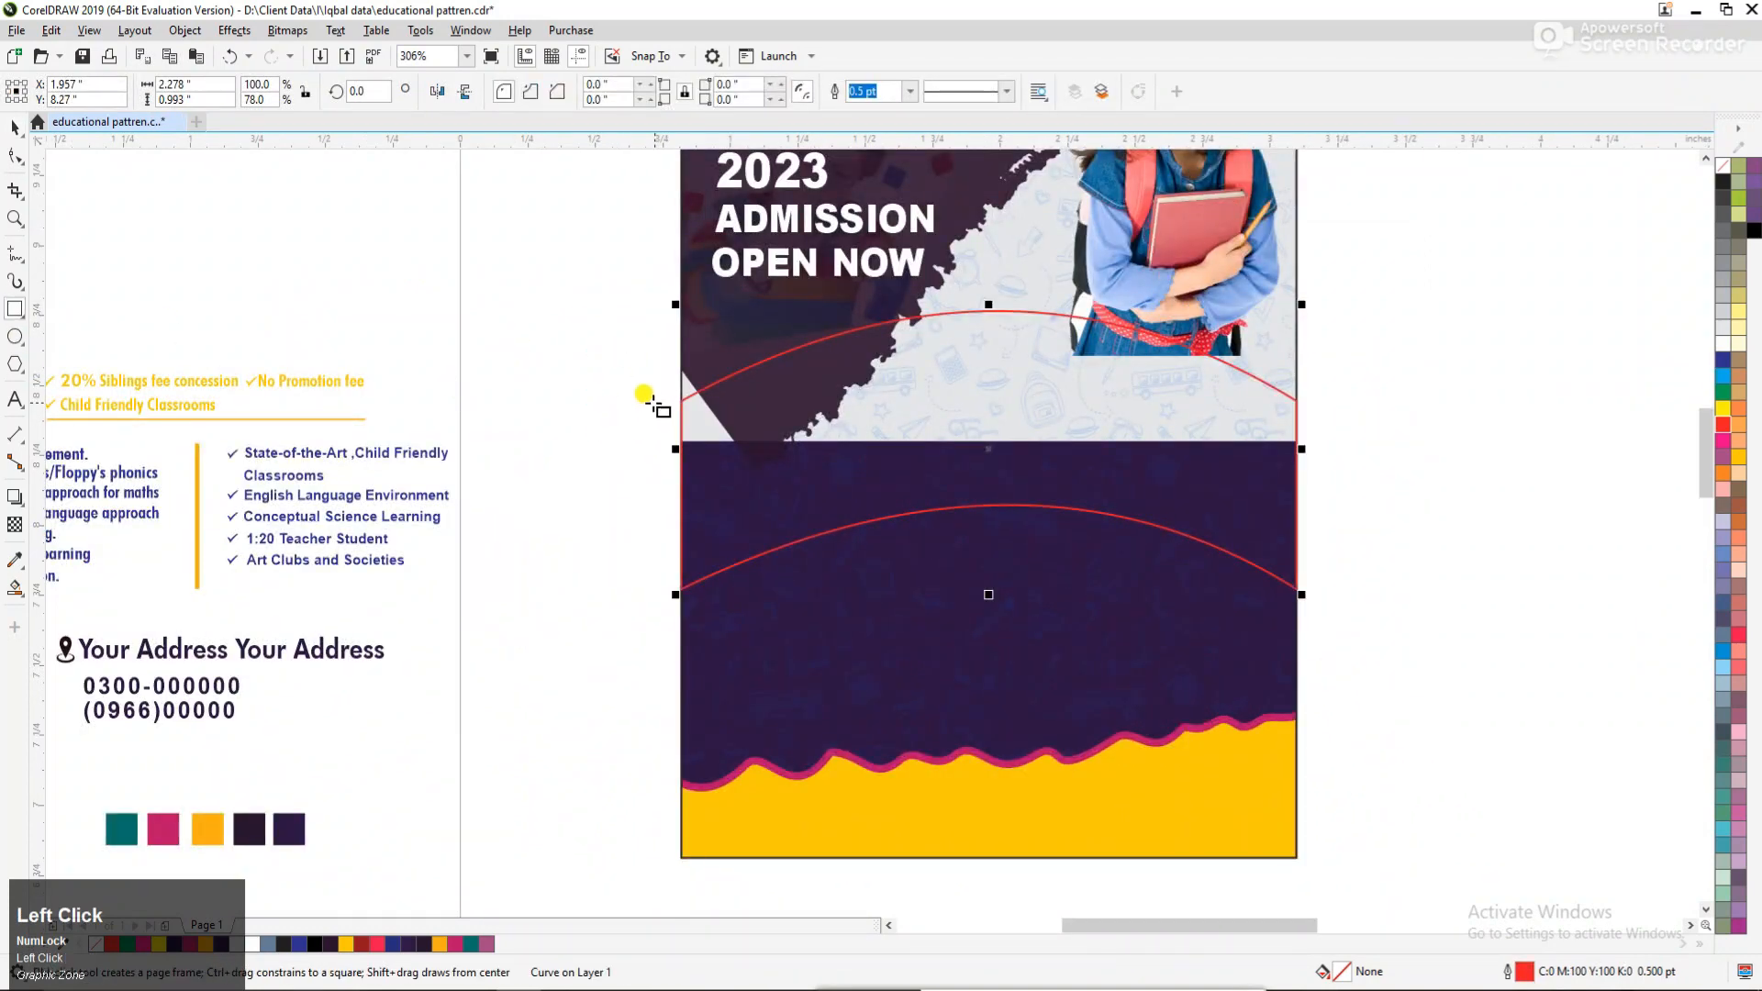
drag(680, 400, 846, 593)
key(space)
drag(761, 393, 761, 310)
key(space)
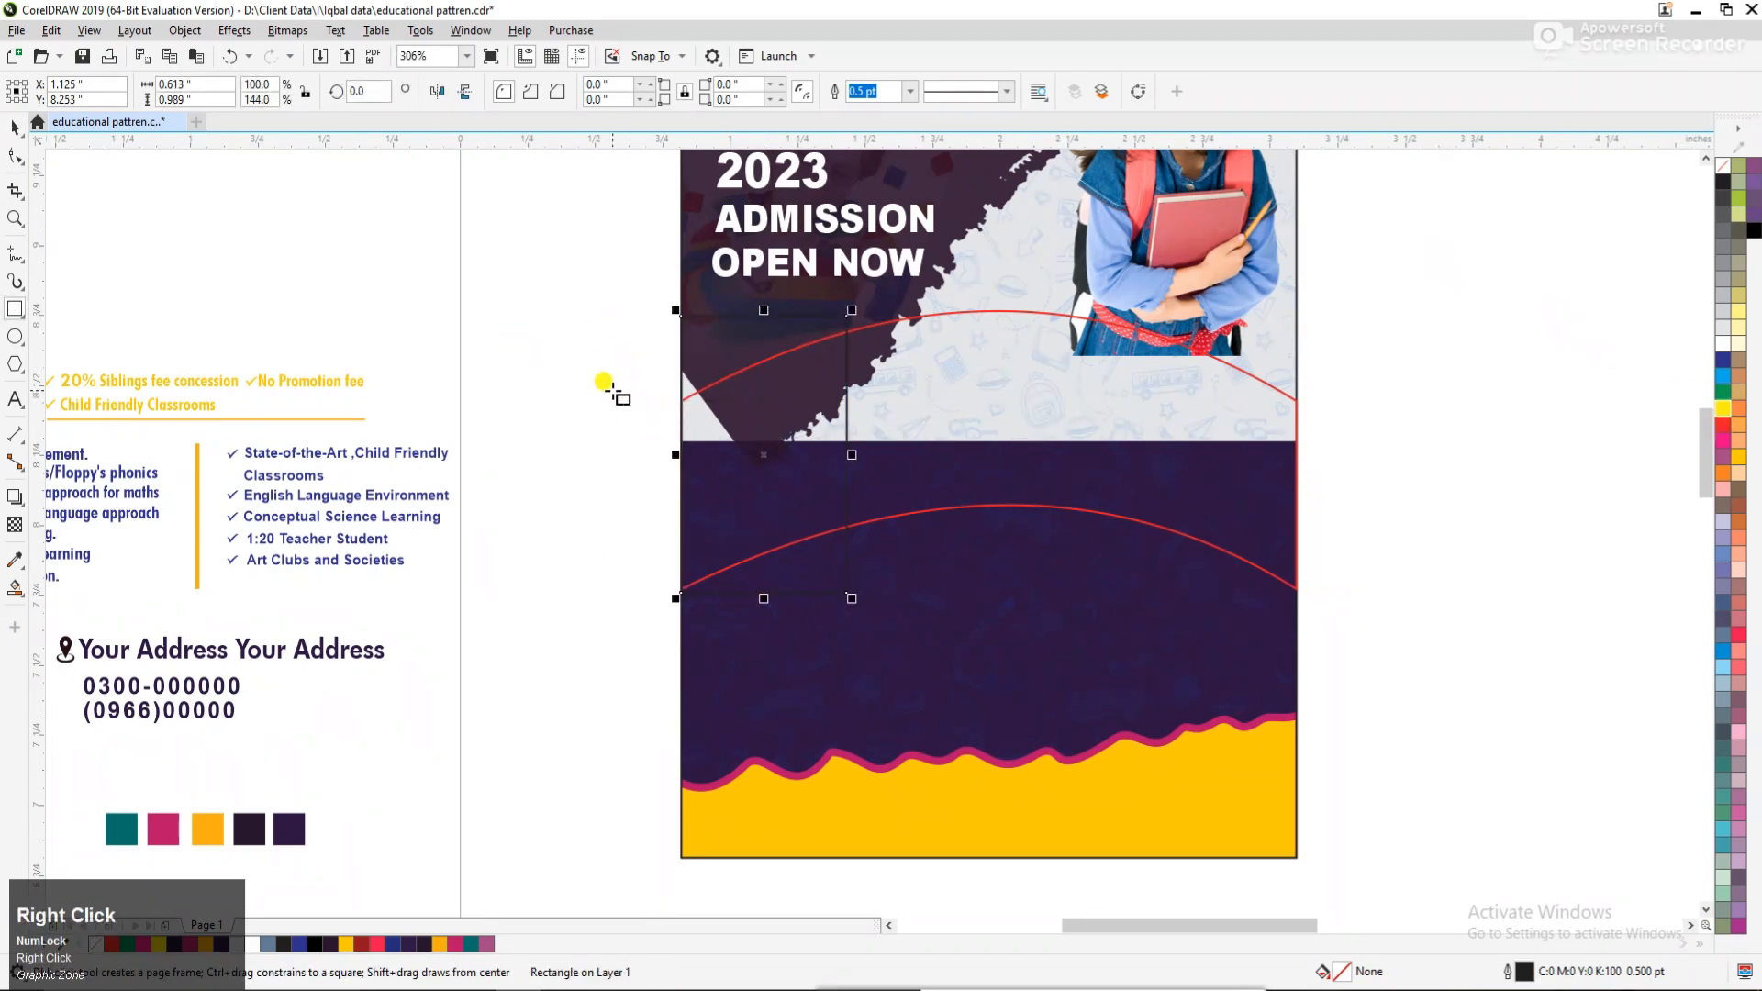
key(space)
right_click(1735, 415)
Duplicate the yellow rectangle twice by mirroring it sideways, making three adjoining frames over the arched shape.
click(727, 424)
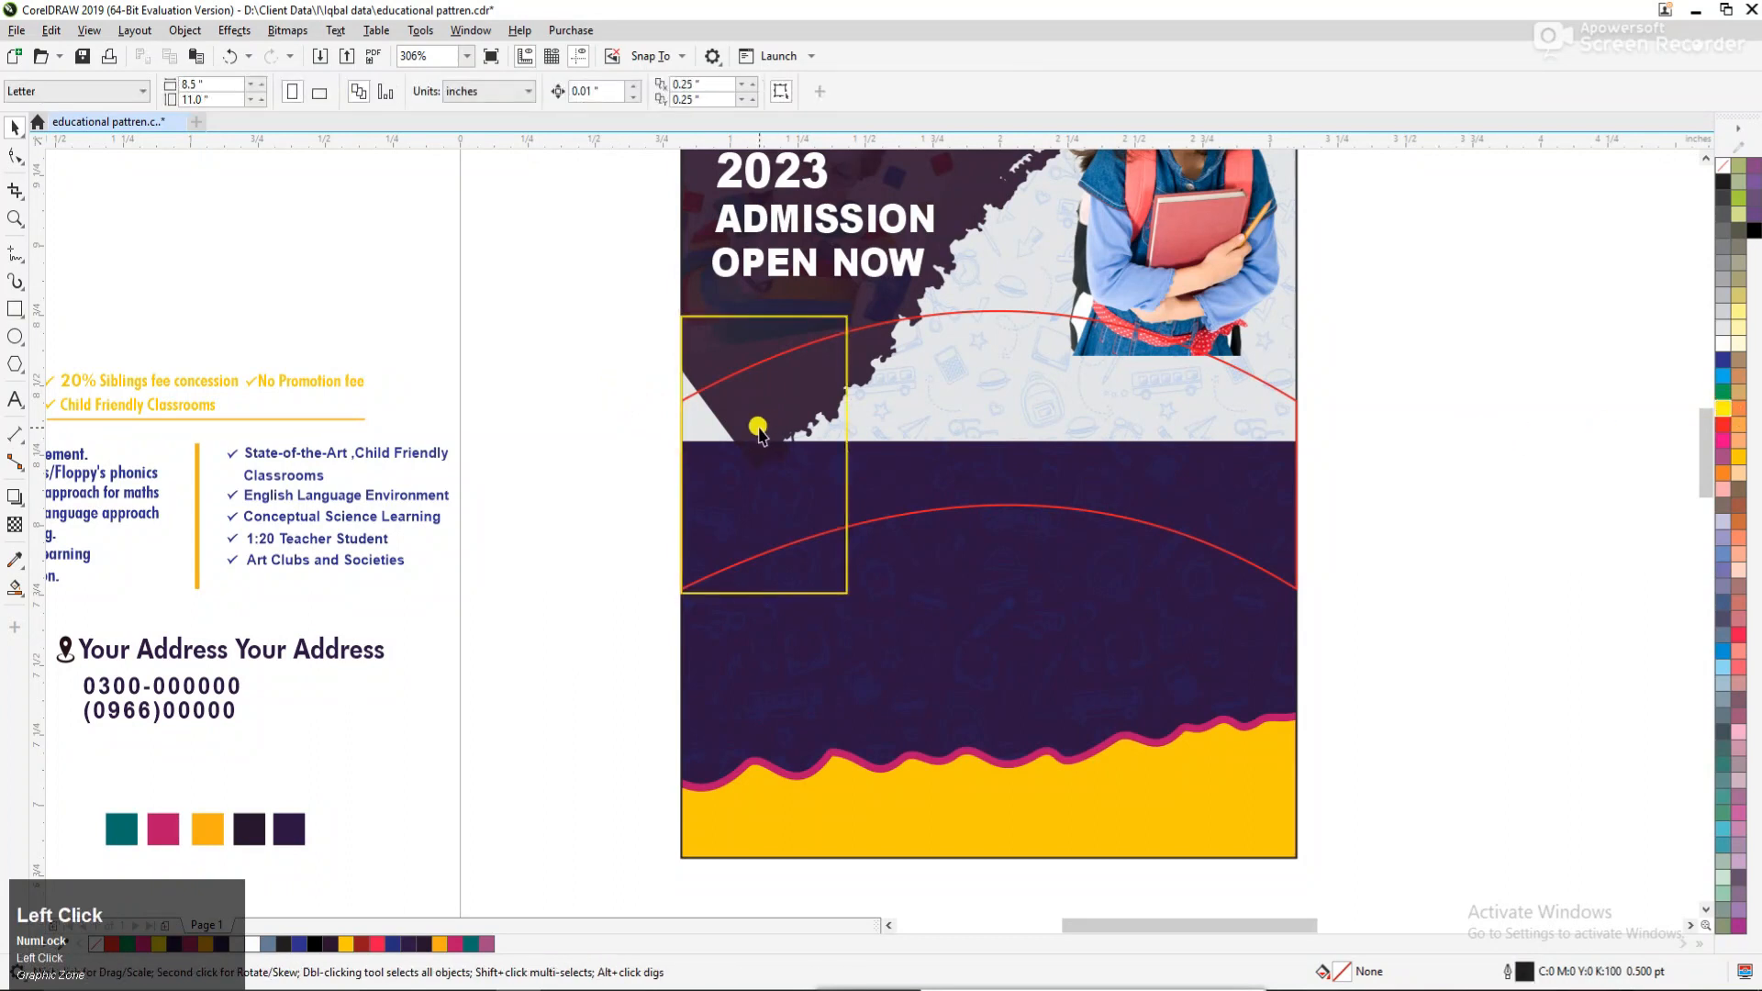
click(704, 355)
drag(674, 454, 830, 453)
key(ctrl+z)
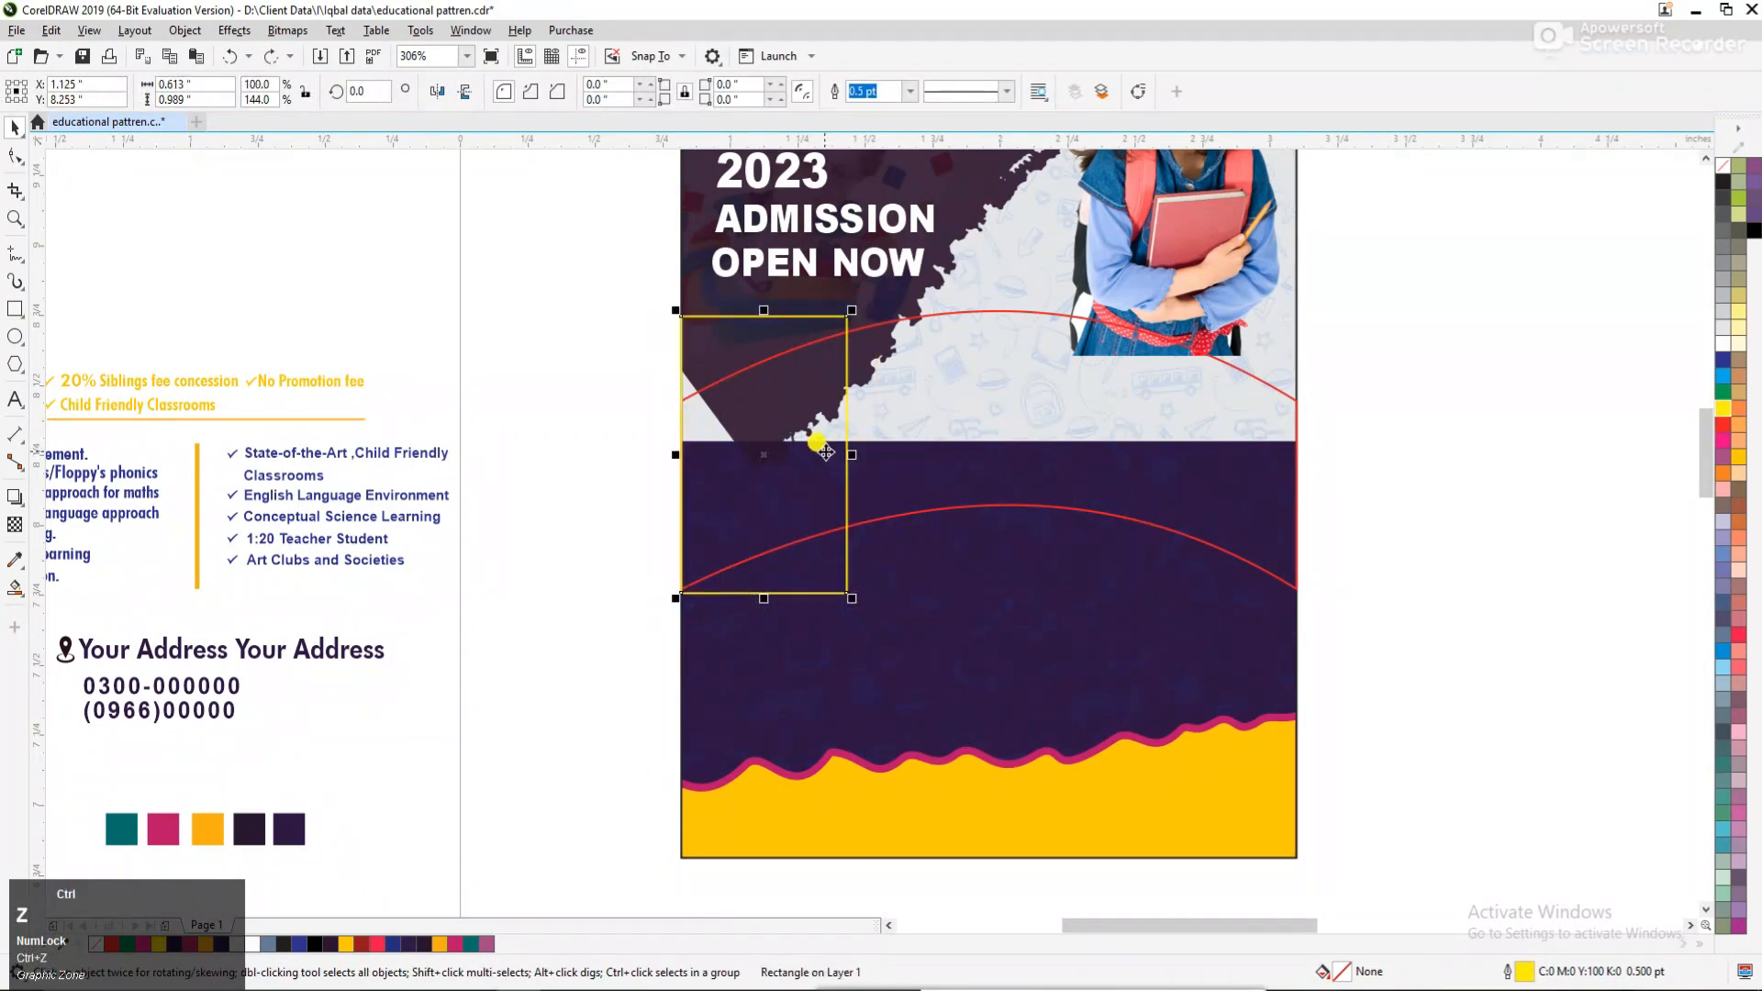
drag(675, 454, 914, 470)
right_click(915, 470)
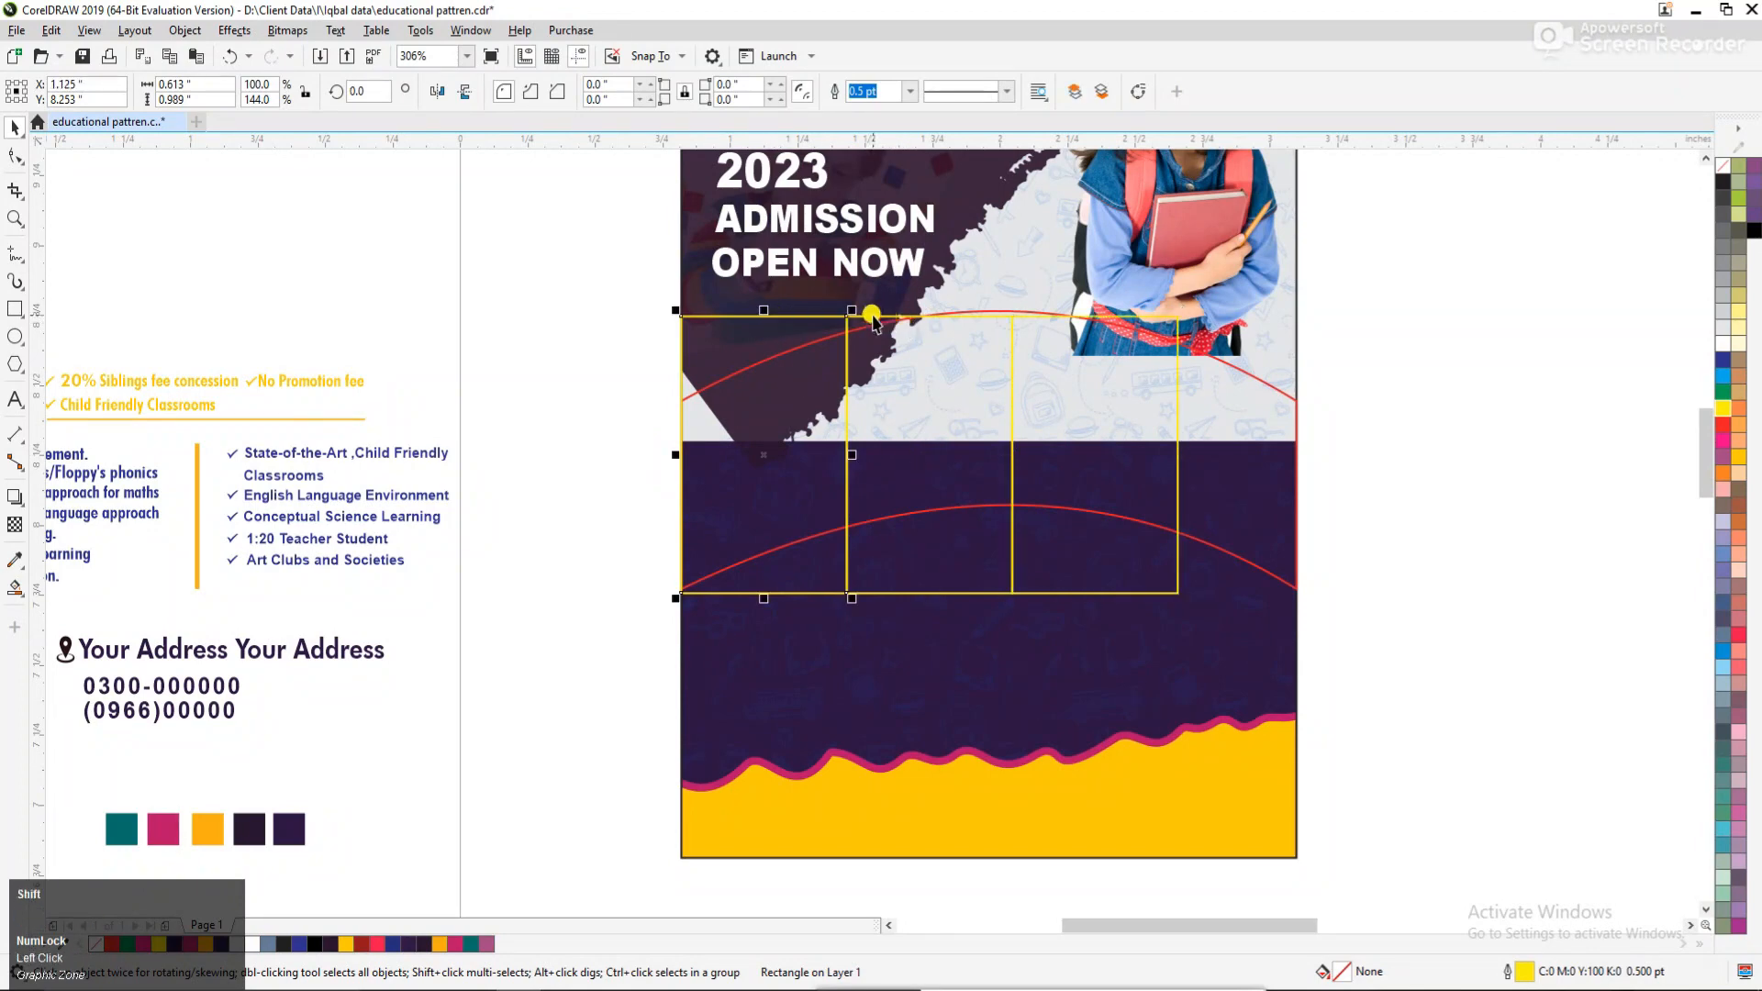
Stretch the three yellow rectangles together to about 2.278" × 1.057" so they span the arched shape.
shift+click(889, 317)
drag(928, 310, 929, 291)
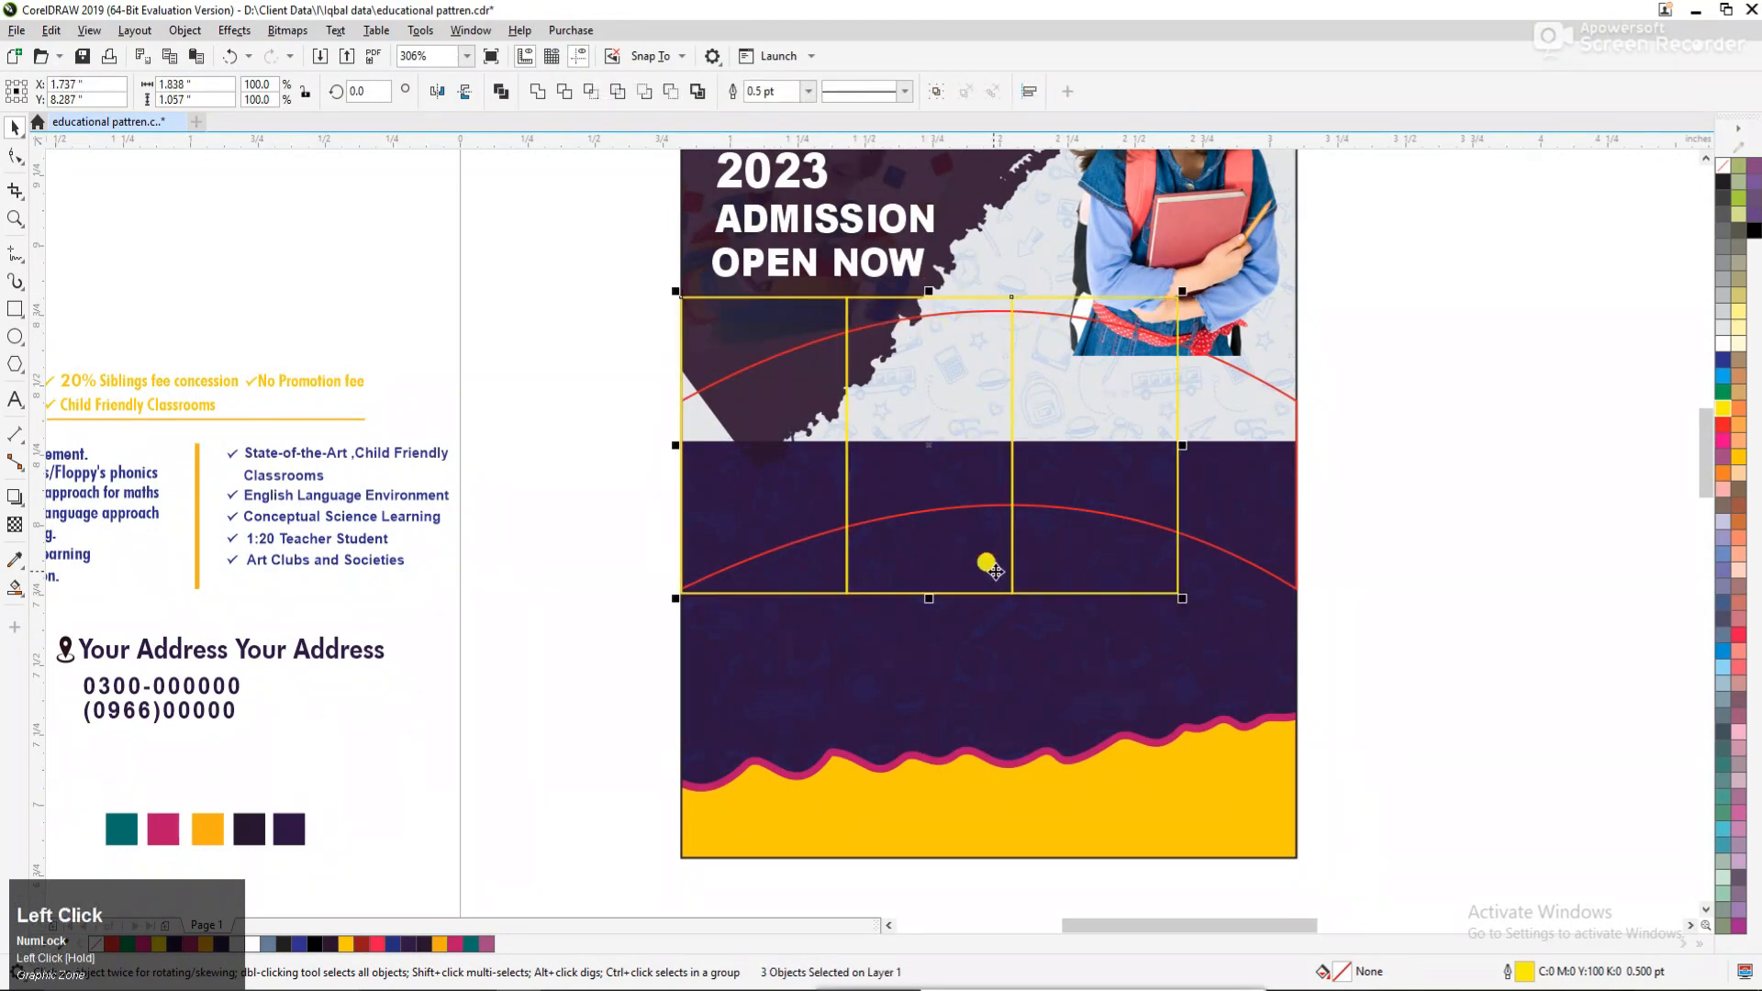
drag(1201, 447, 1303, 451)
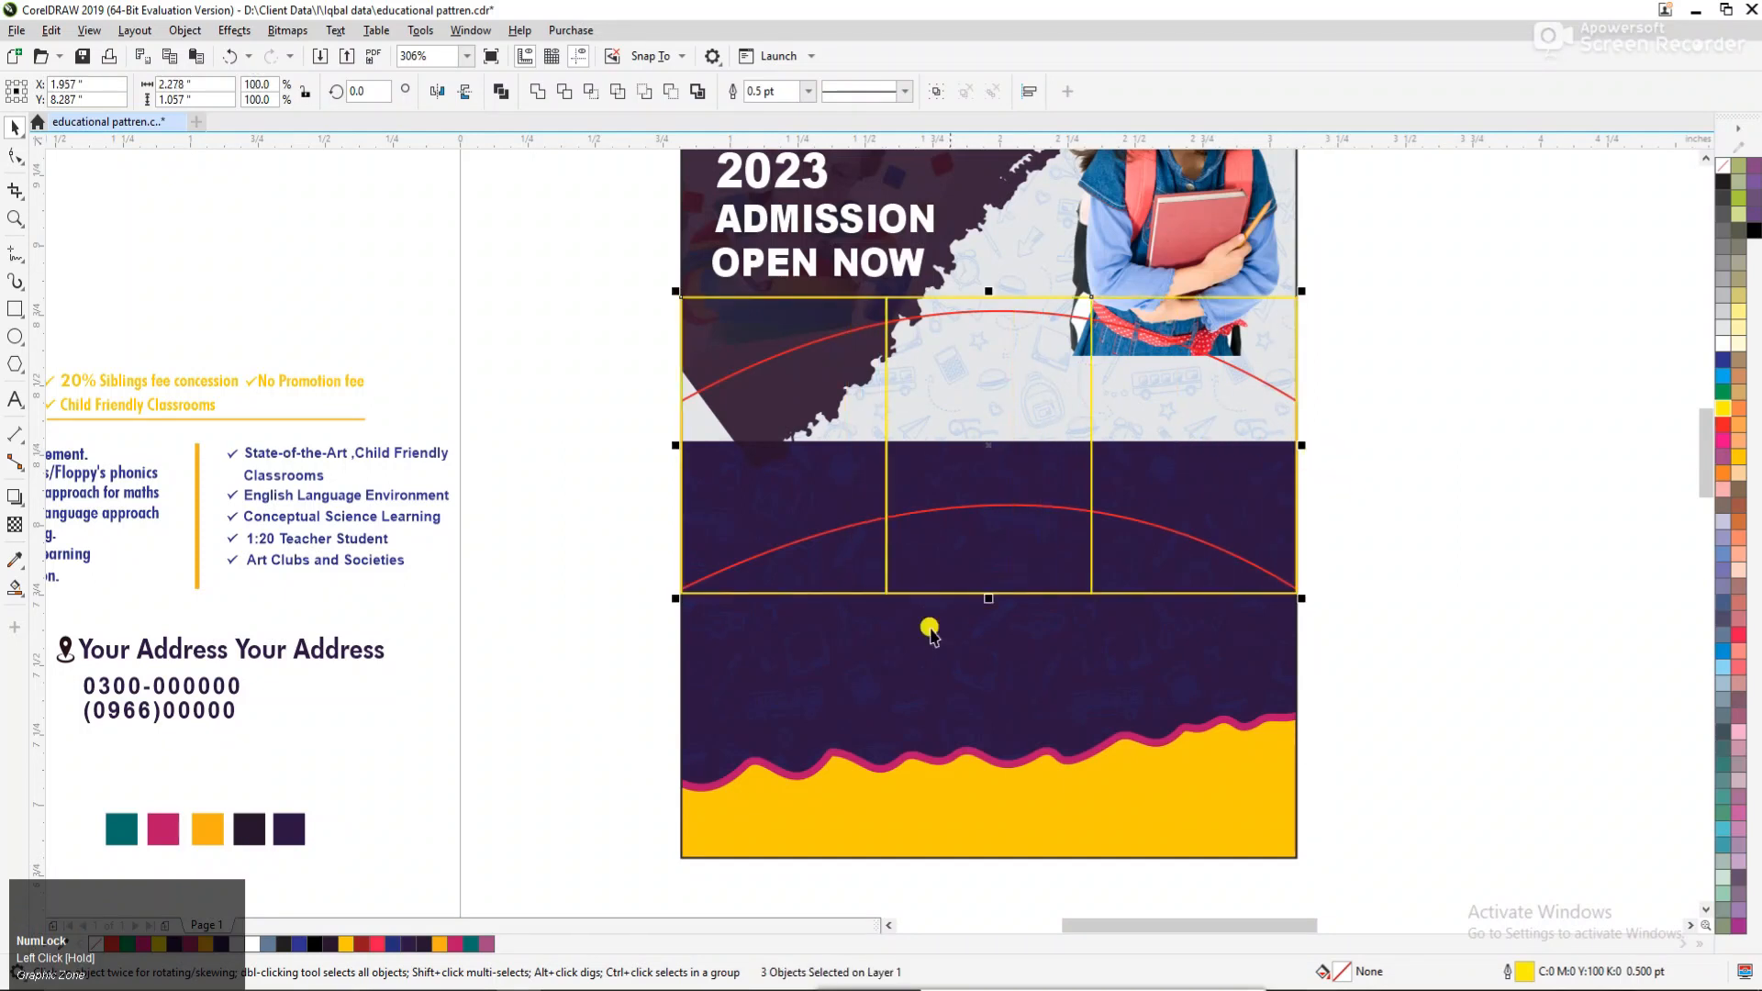
PowerClip each of the three yellow rectangles inside the red arched shape.
click(1009, 523)
click(863, 548)
right_click(862, 548)
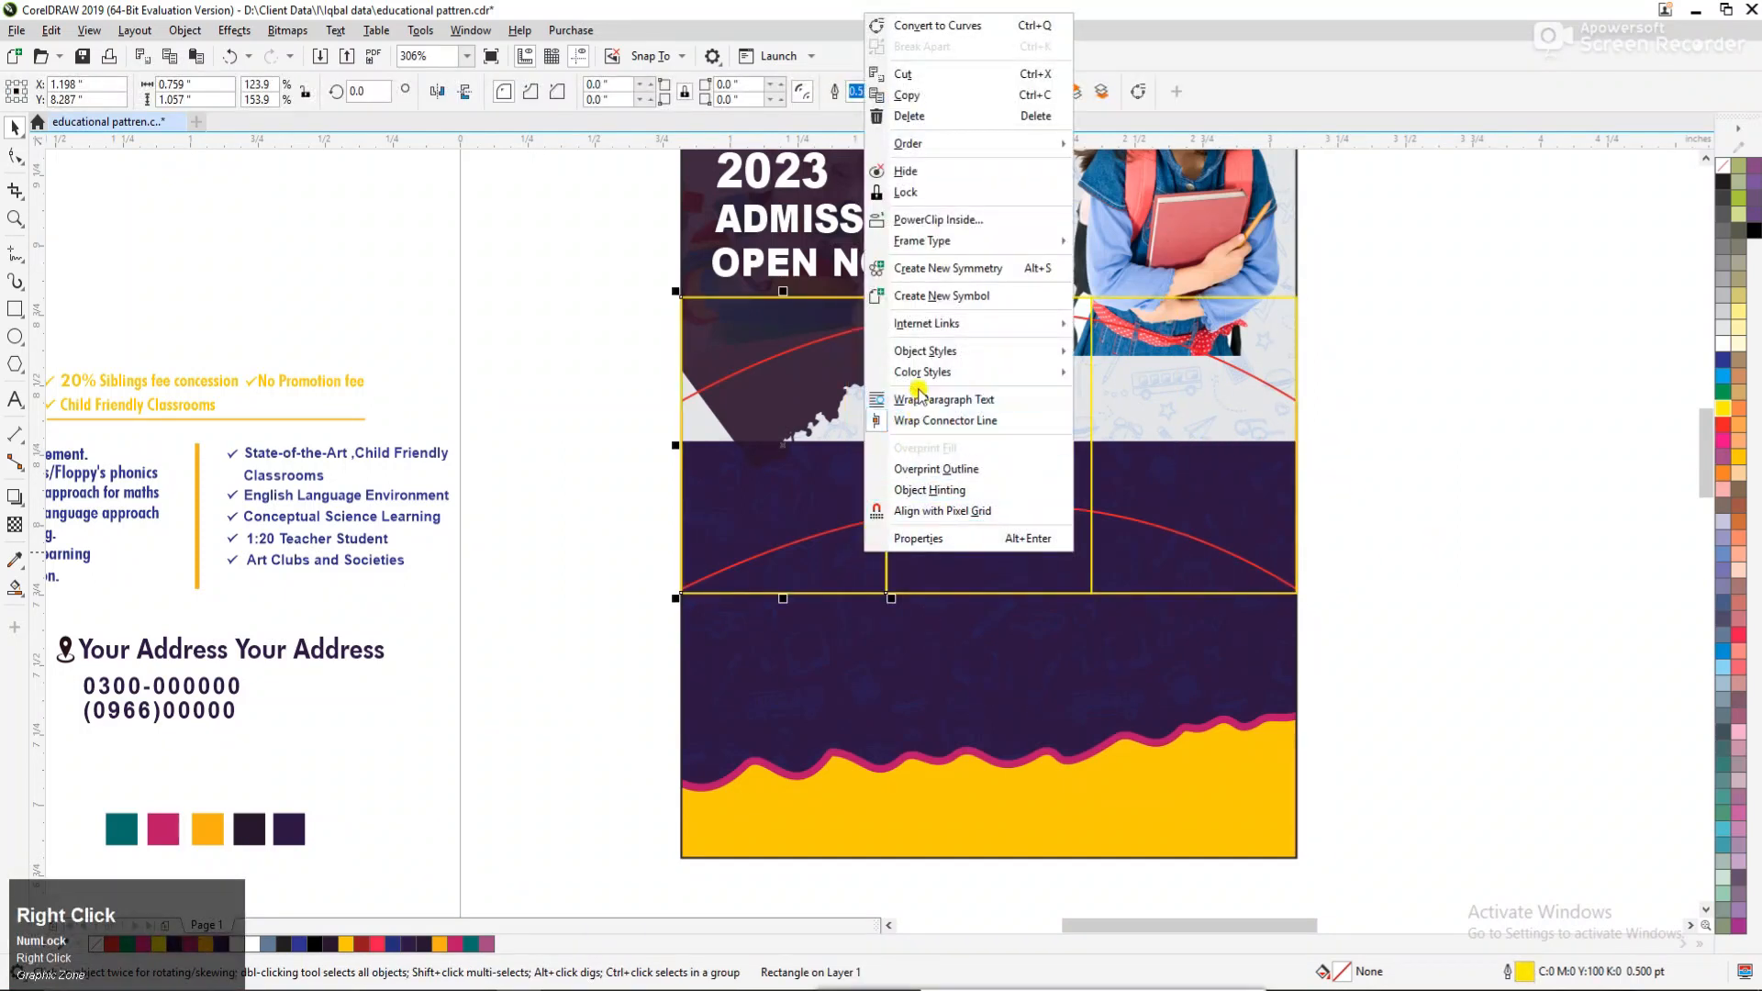
click(886, 530)
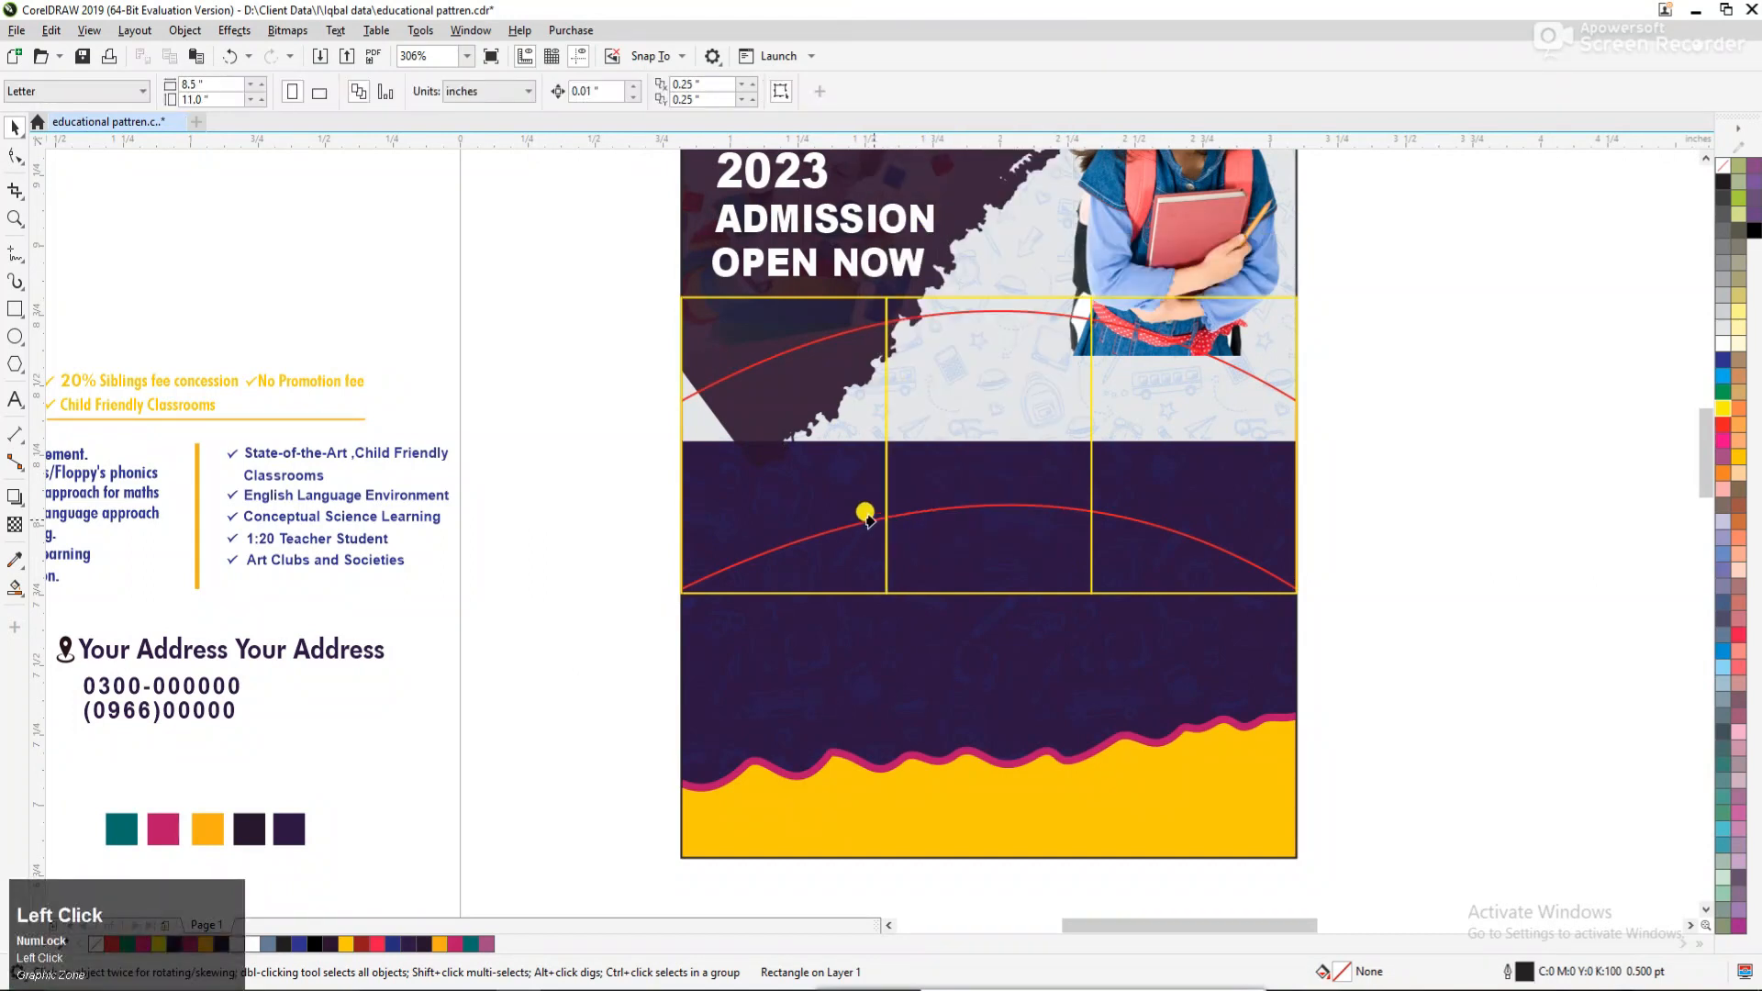
click(865, 518)
right_click(945, 442)
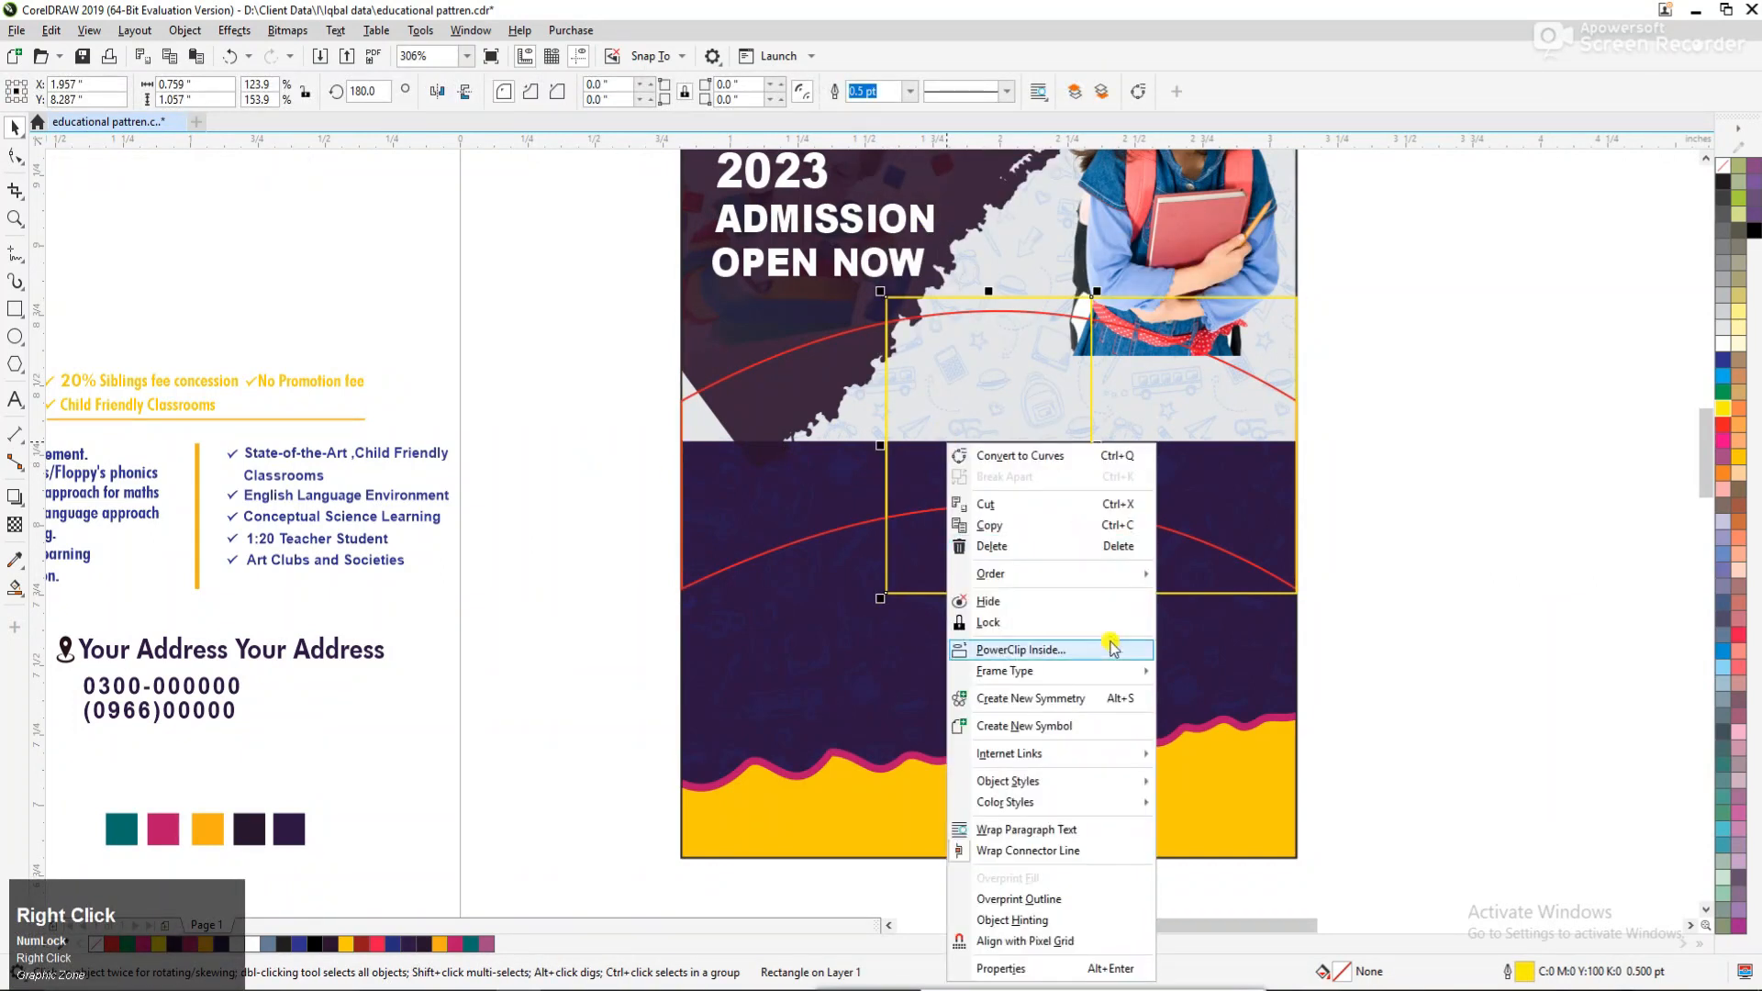
click(786, 492)
click(1137, 416)
right_click(1141, 423)
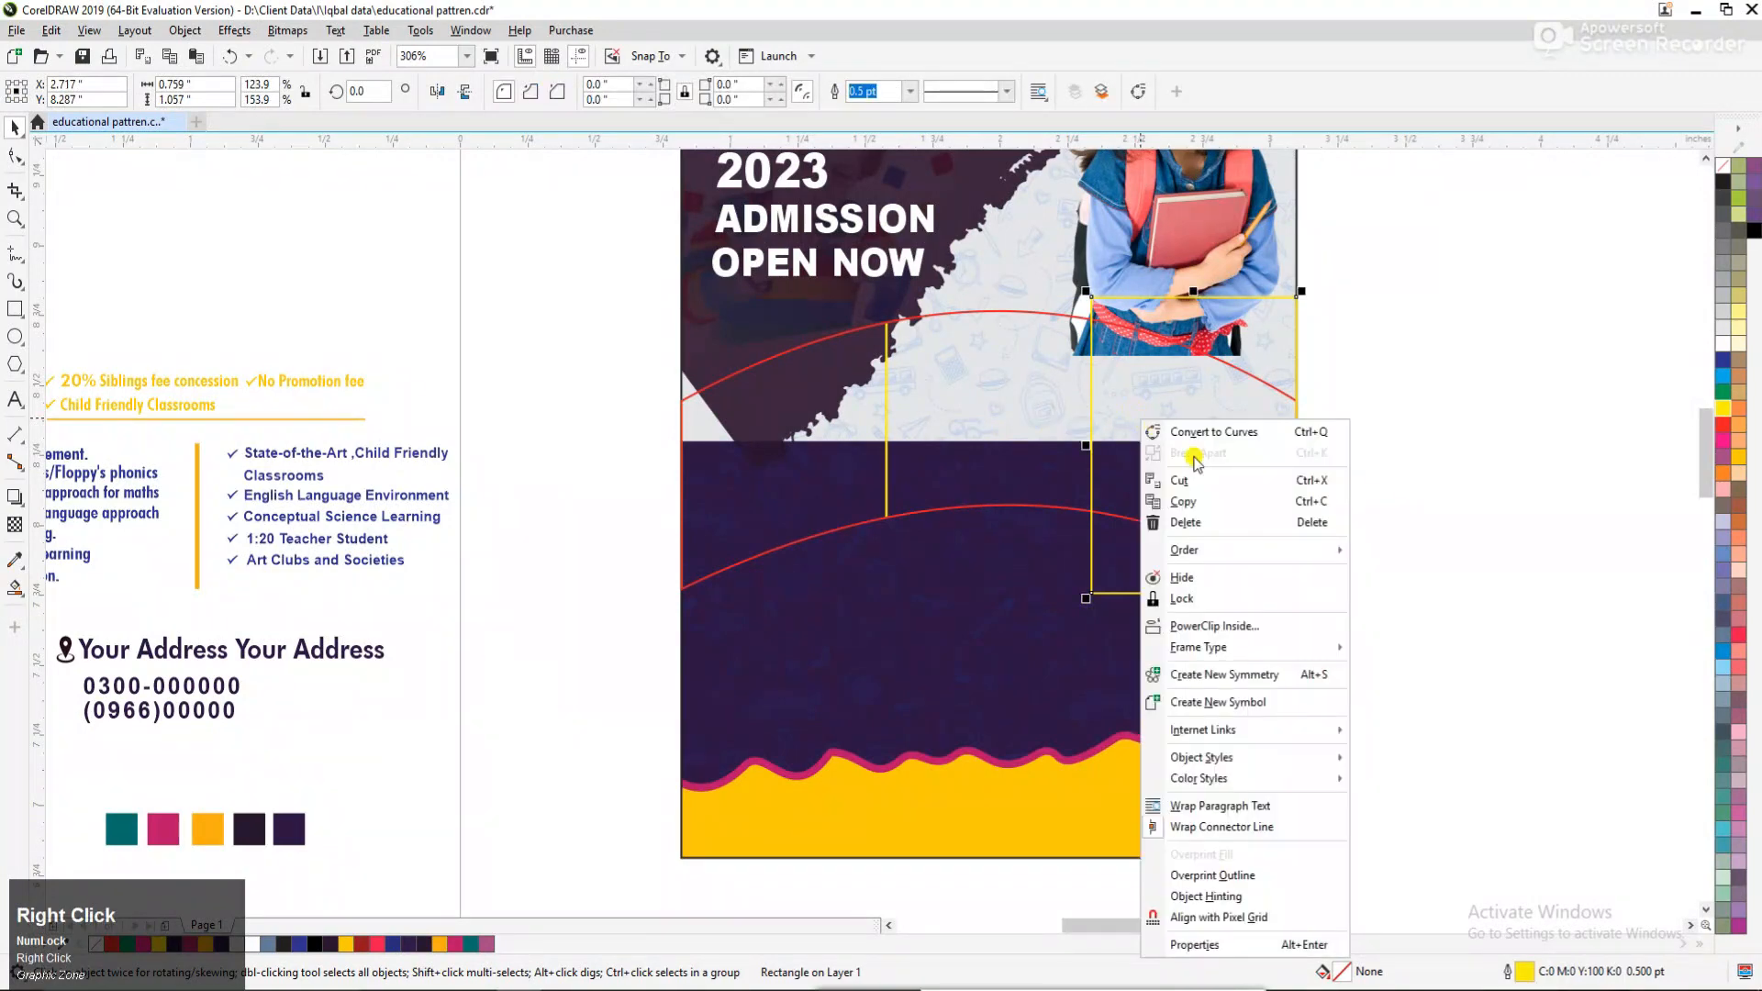
click(1242, 624)
click(1003, 469)
click(1362, 459)
Colour the arched shape's outline teal, sampled from the swatch below the address text.
key(F3)
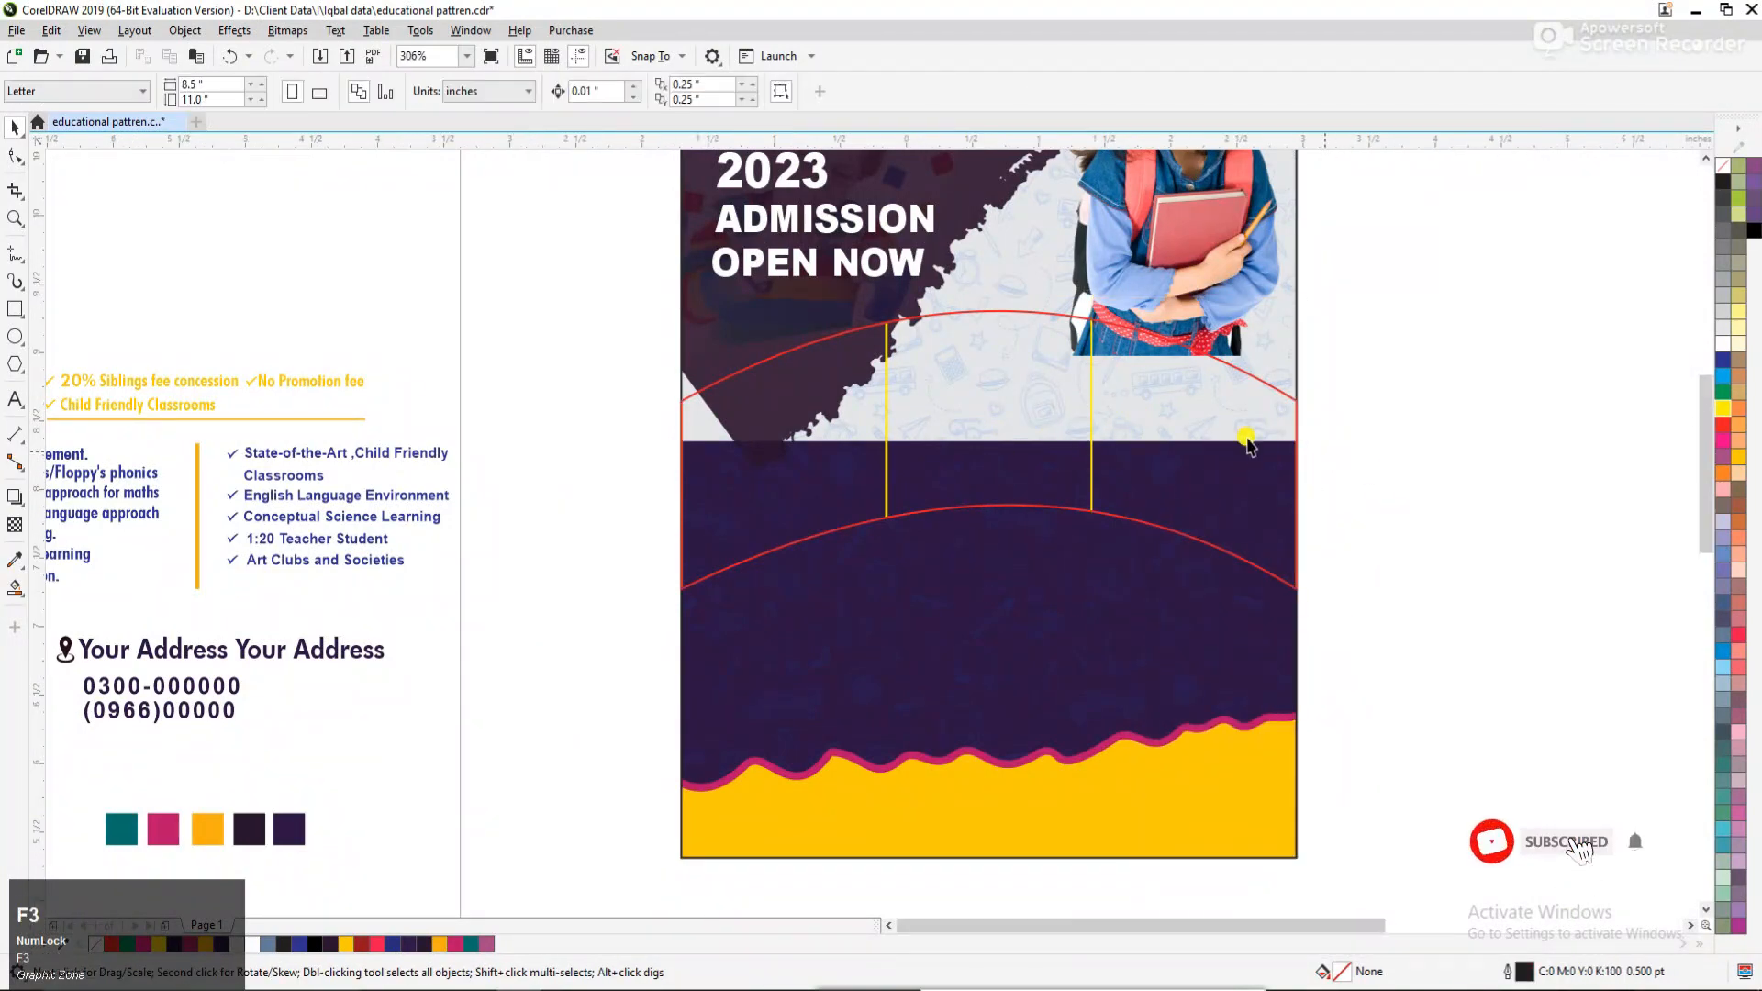
key(F2)
mouse_move(443, 315)
mouse_down()
mouse_move(569, 400)
mouse_move(1365, 681)
mouse_up()
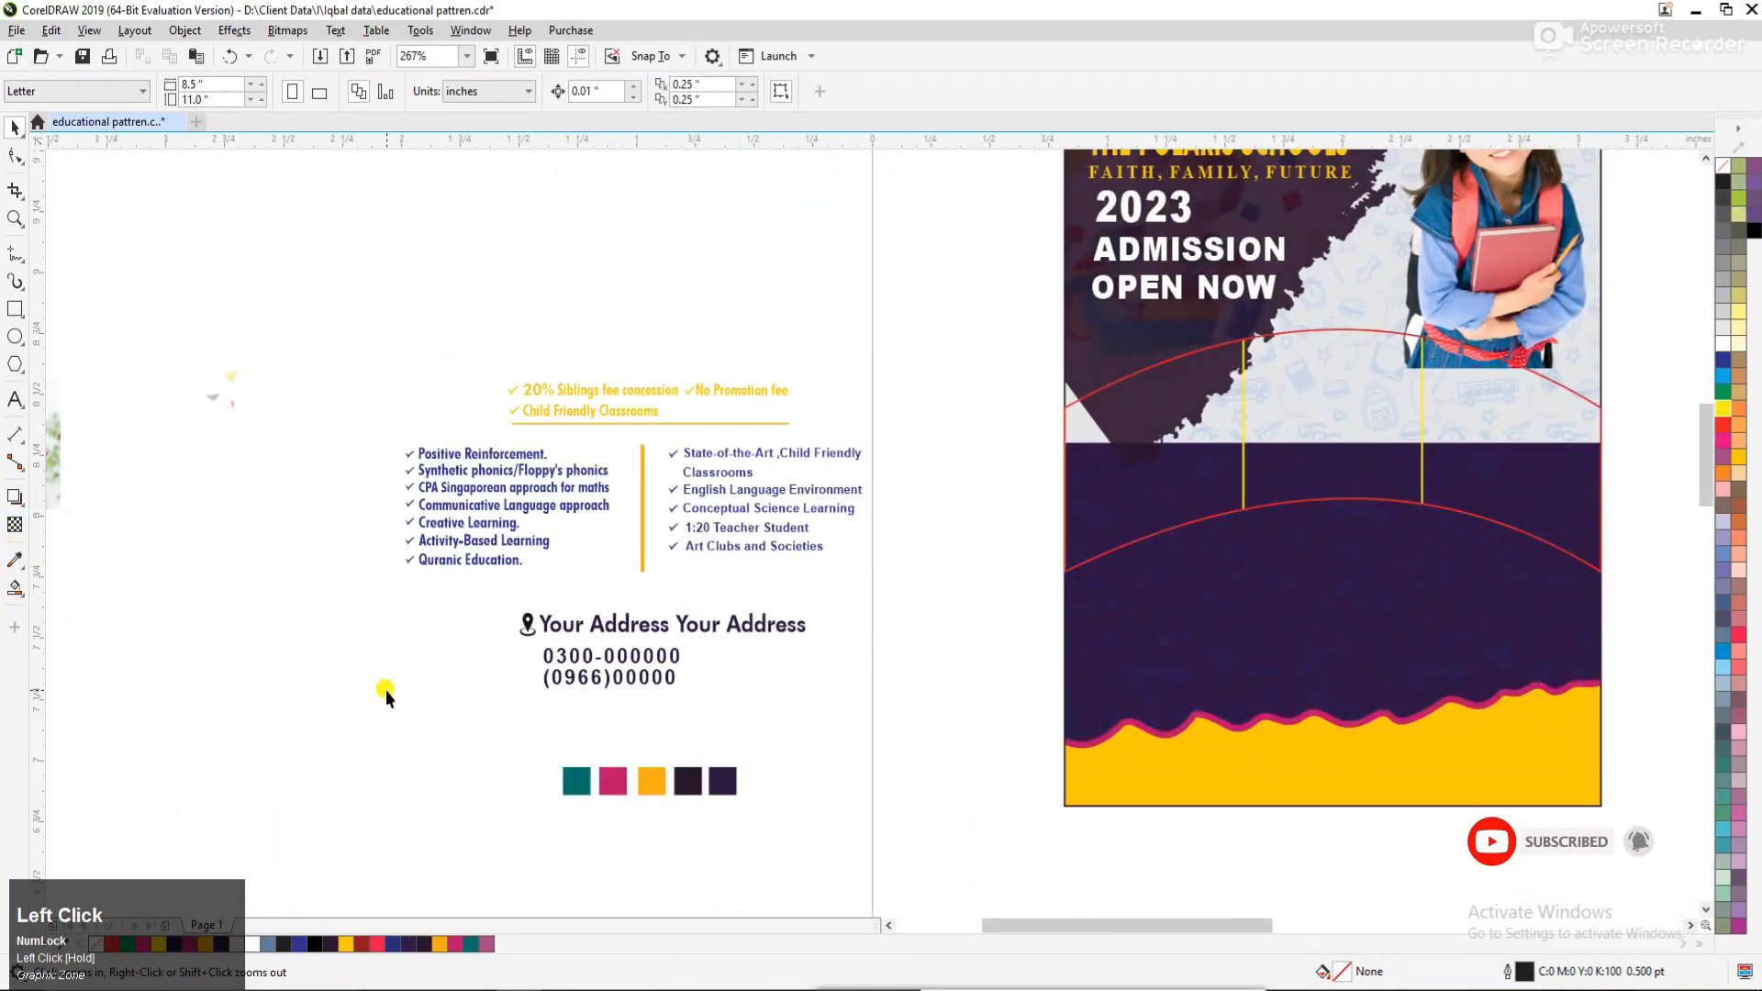
click(15, 559)
click(576, 781)
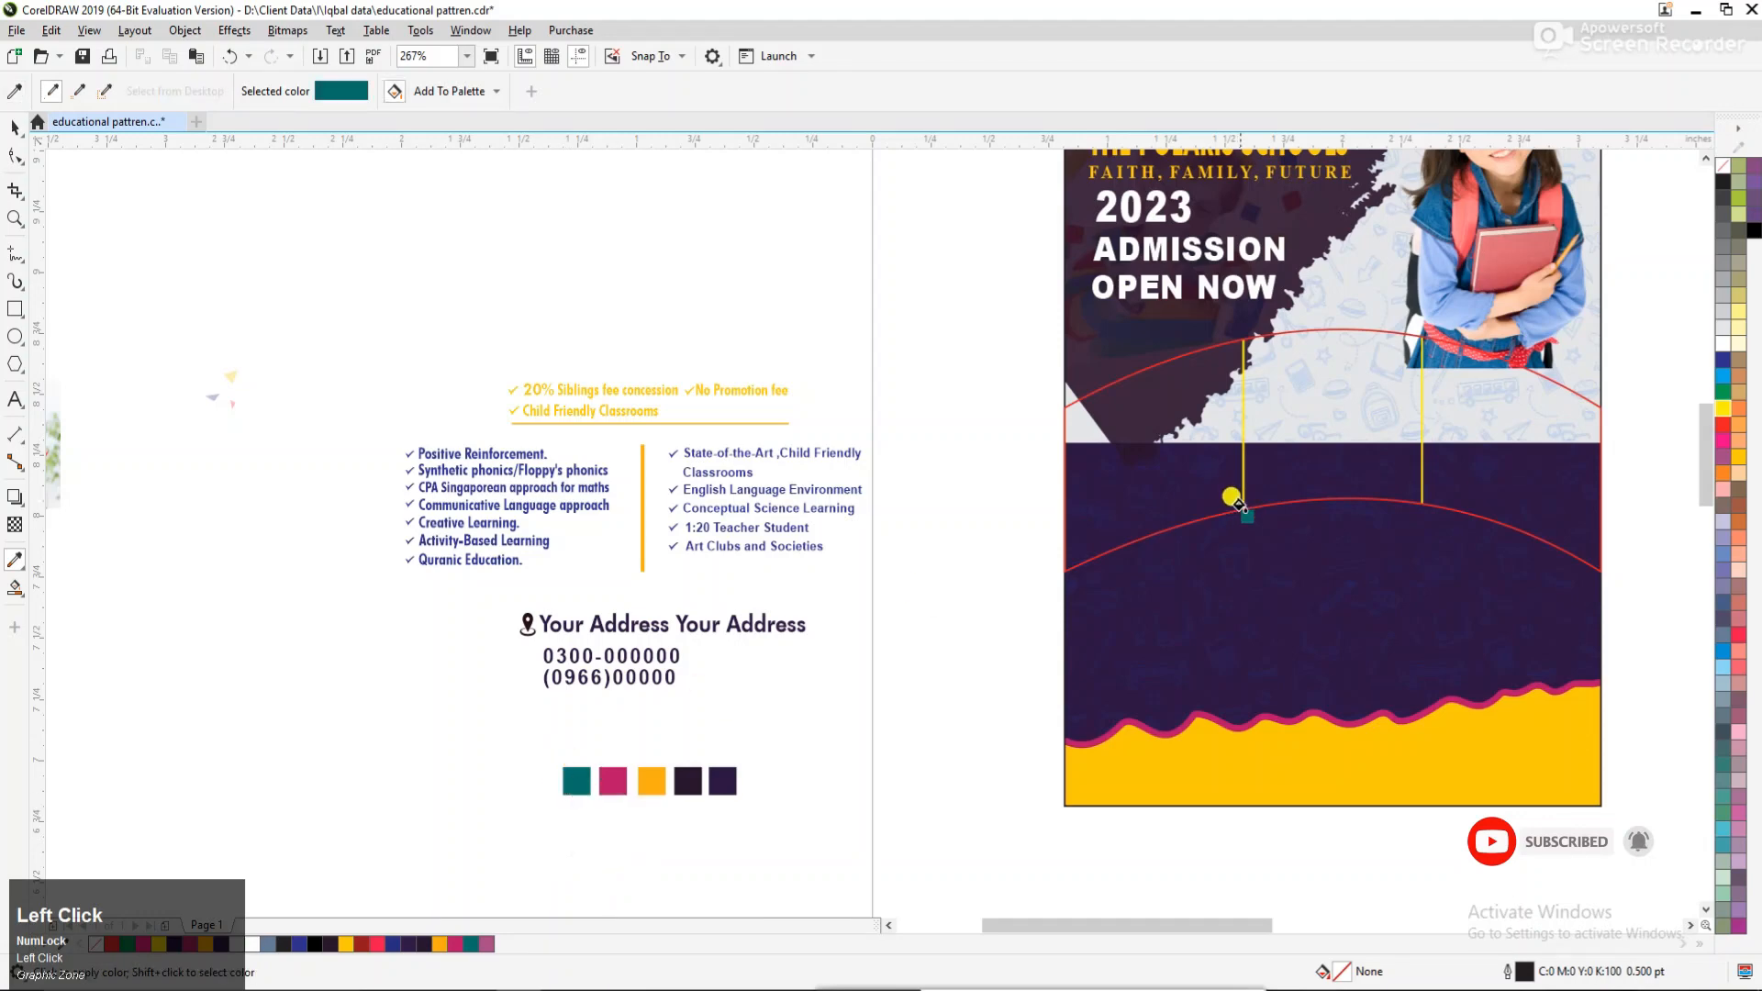
click(1233, 504)
key(space)
Edit the arched shape's contents and give the three rectangles a teal outline 2.0 pt wide.
double_click(1216, 448)
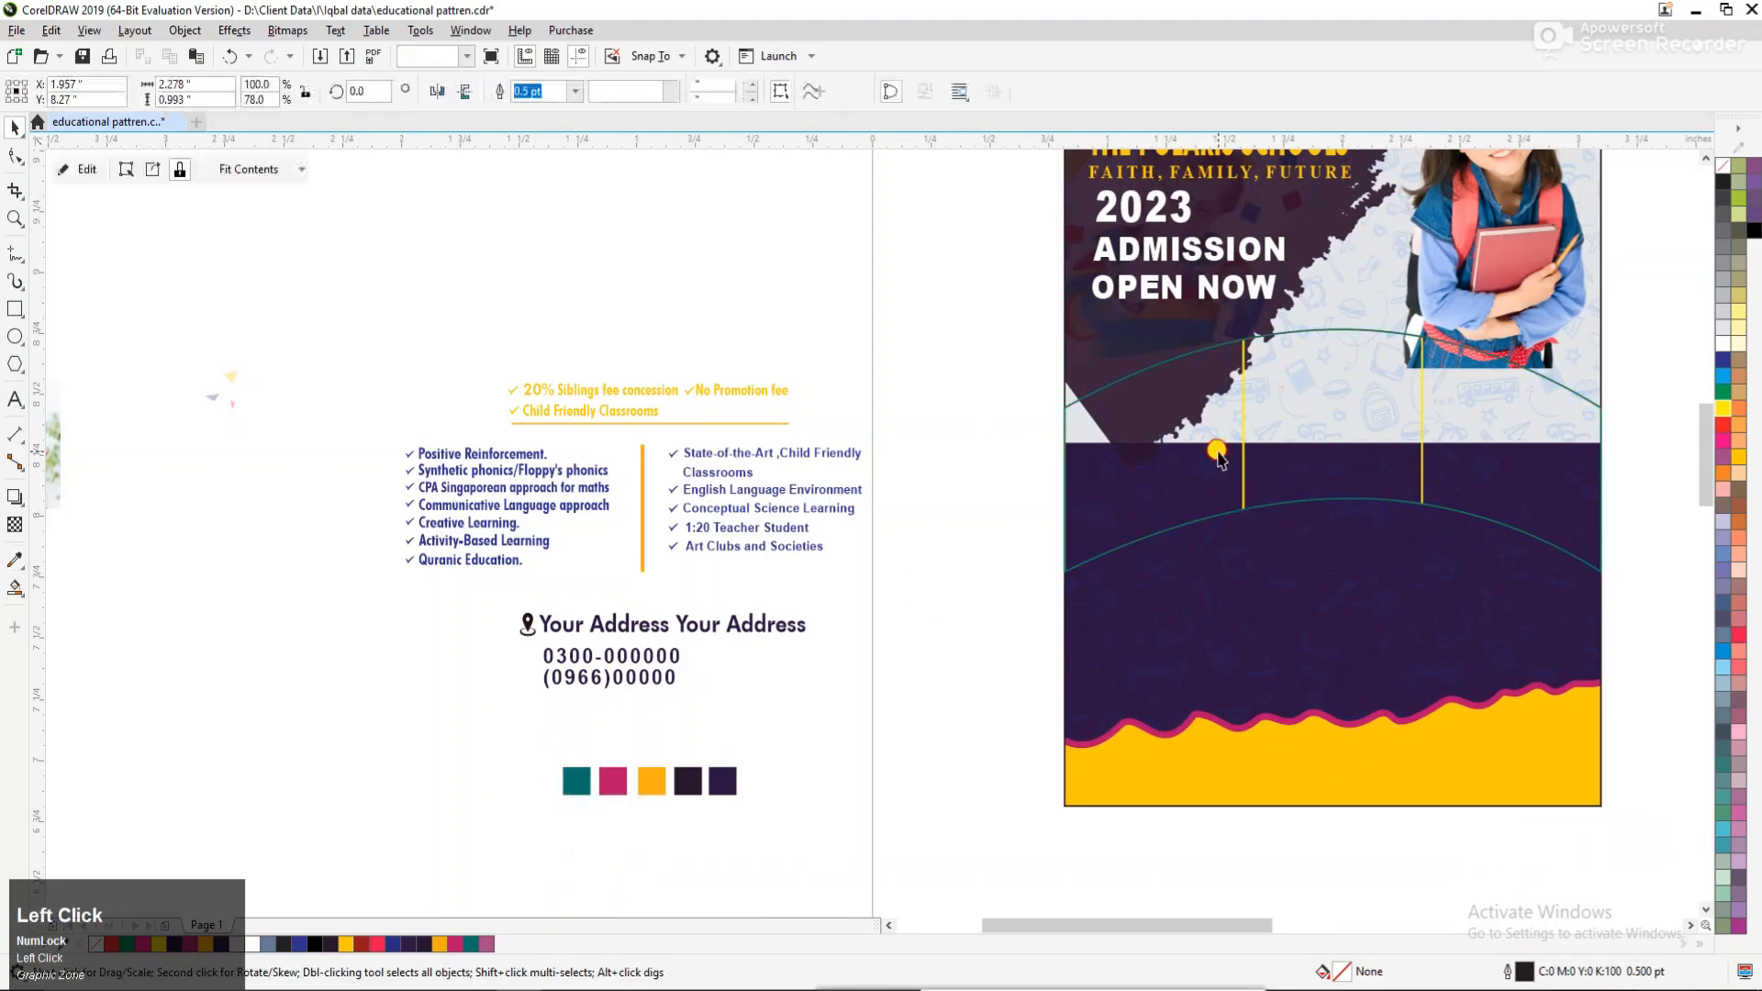
drag(924, 256, 1663, 631)
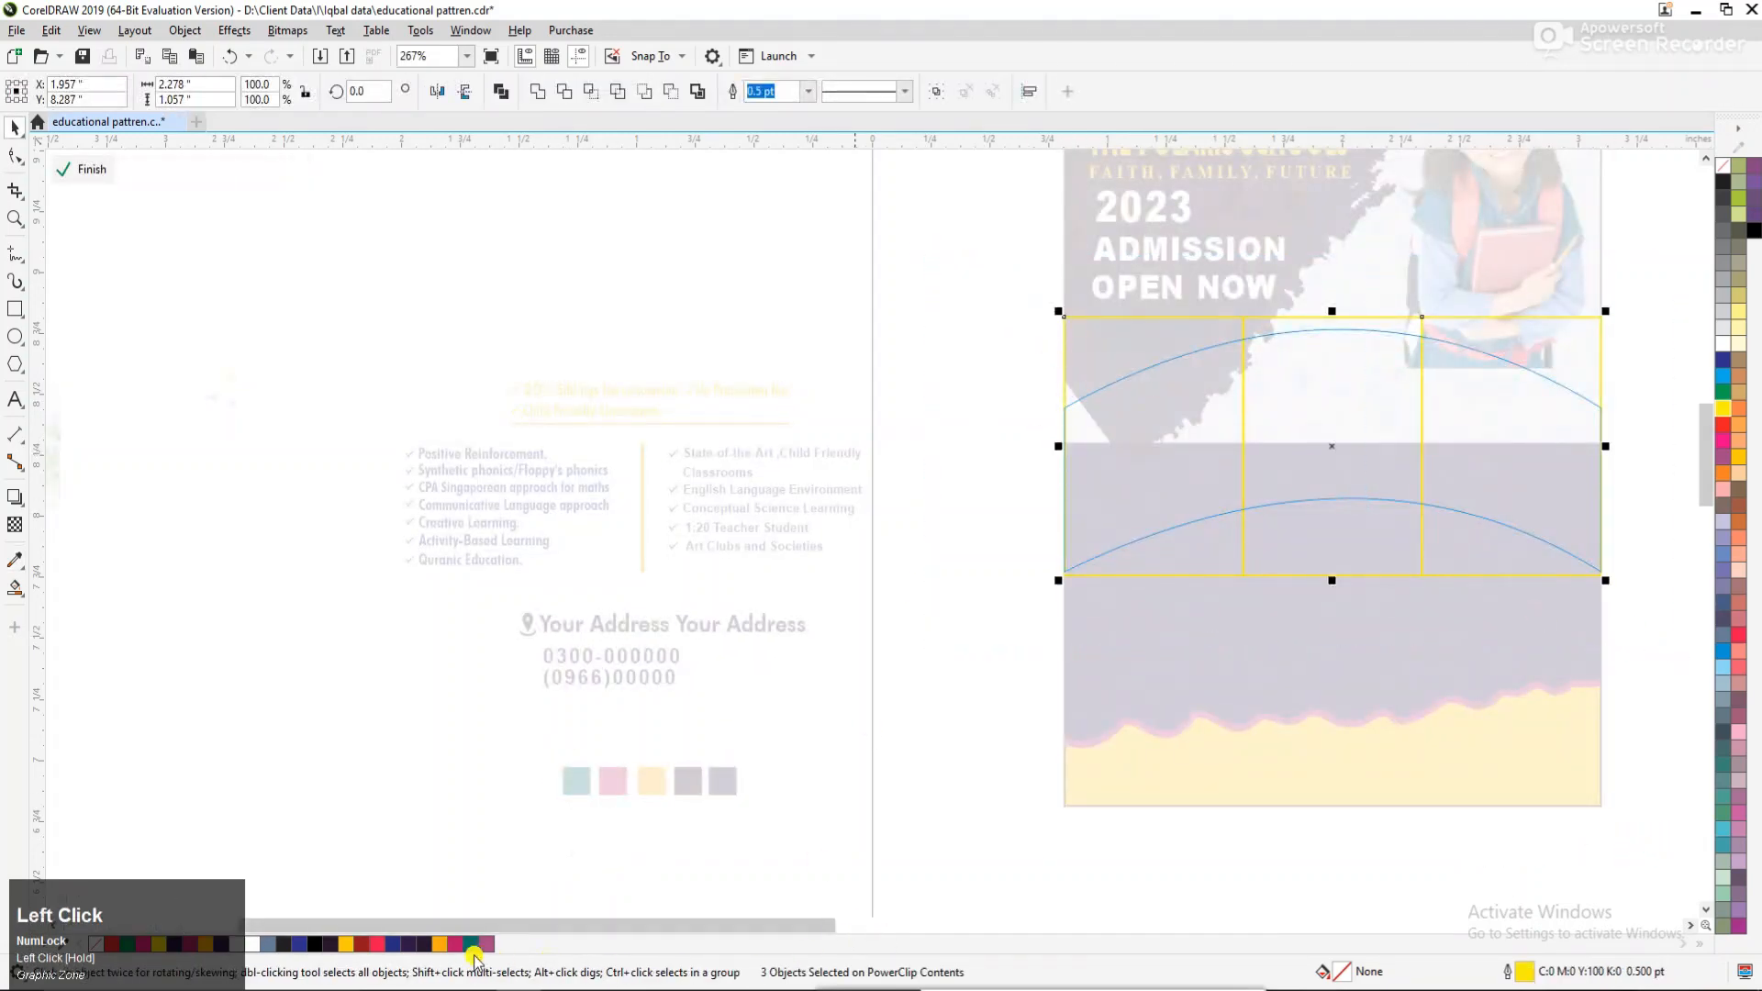
key(F12)
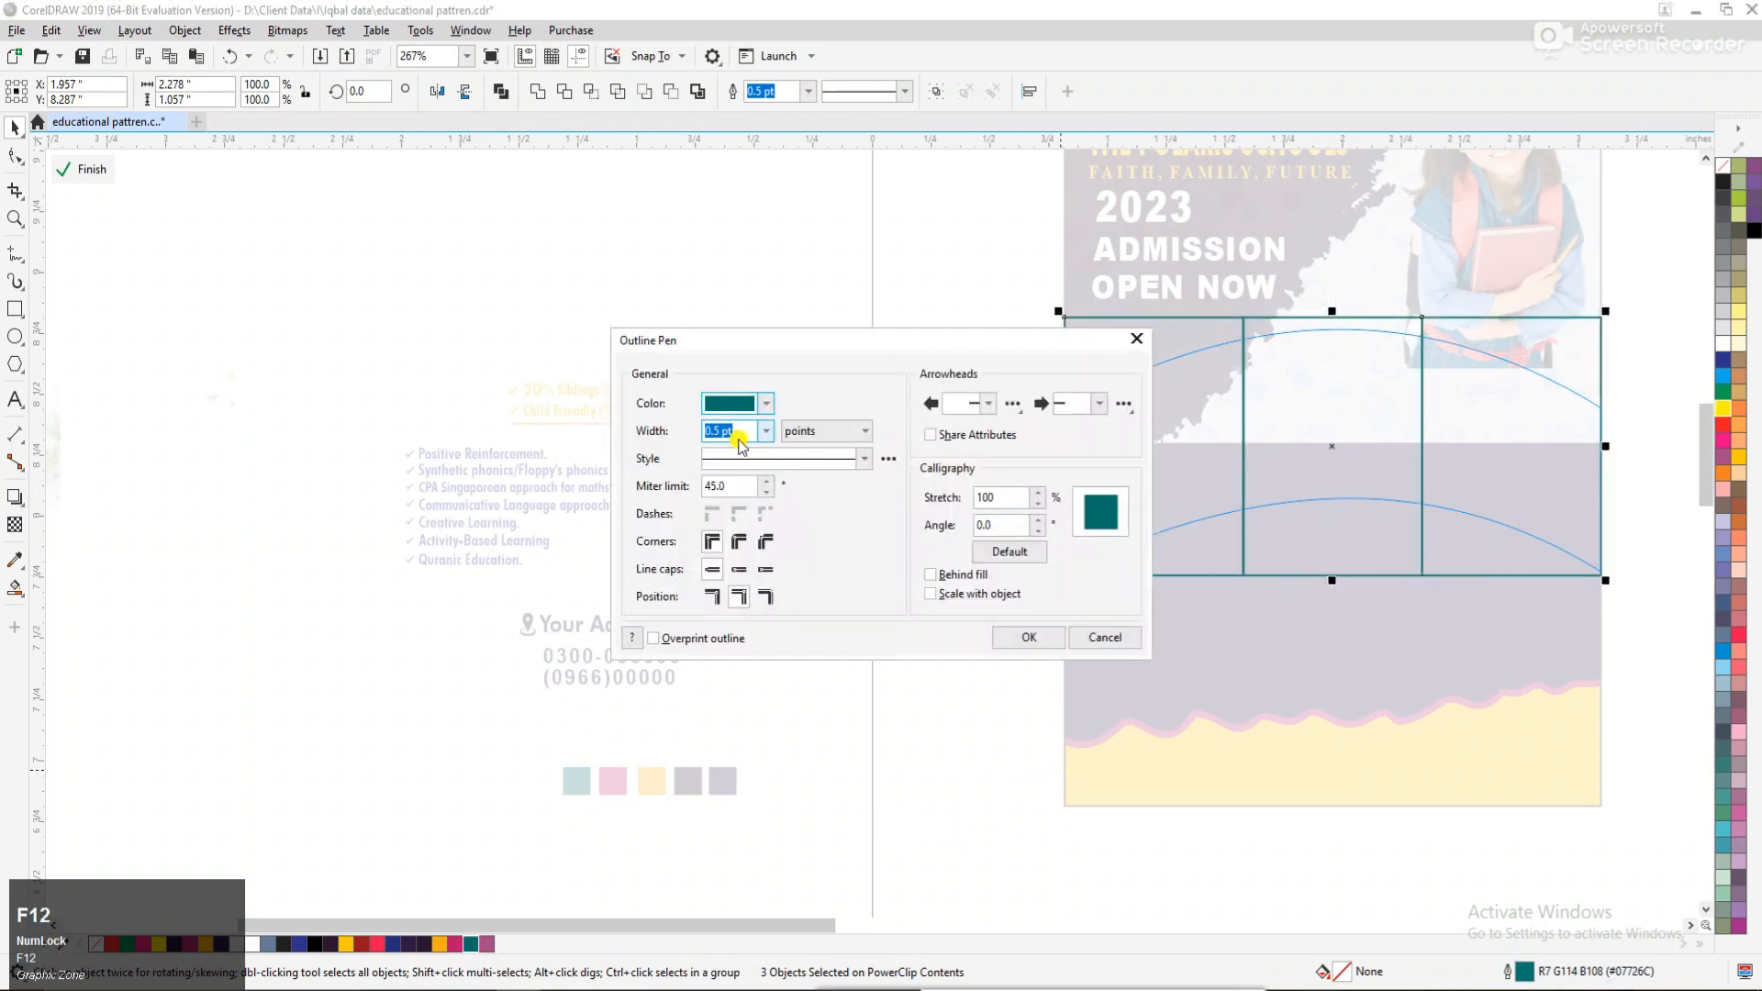
click(766, 431)
click(734, 535)
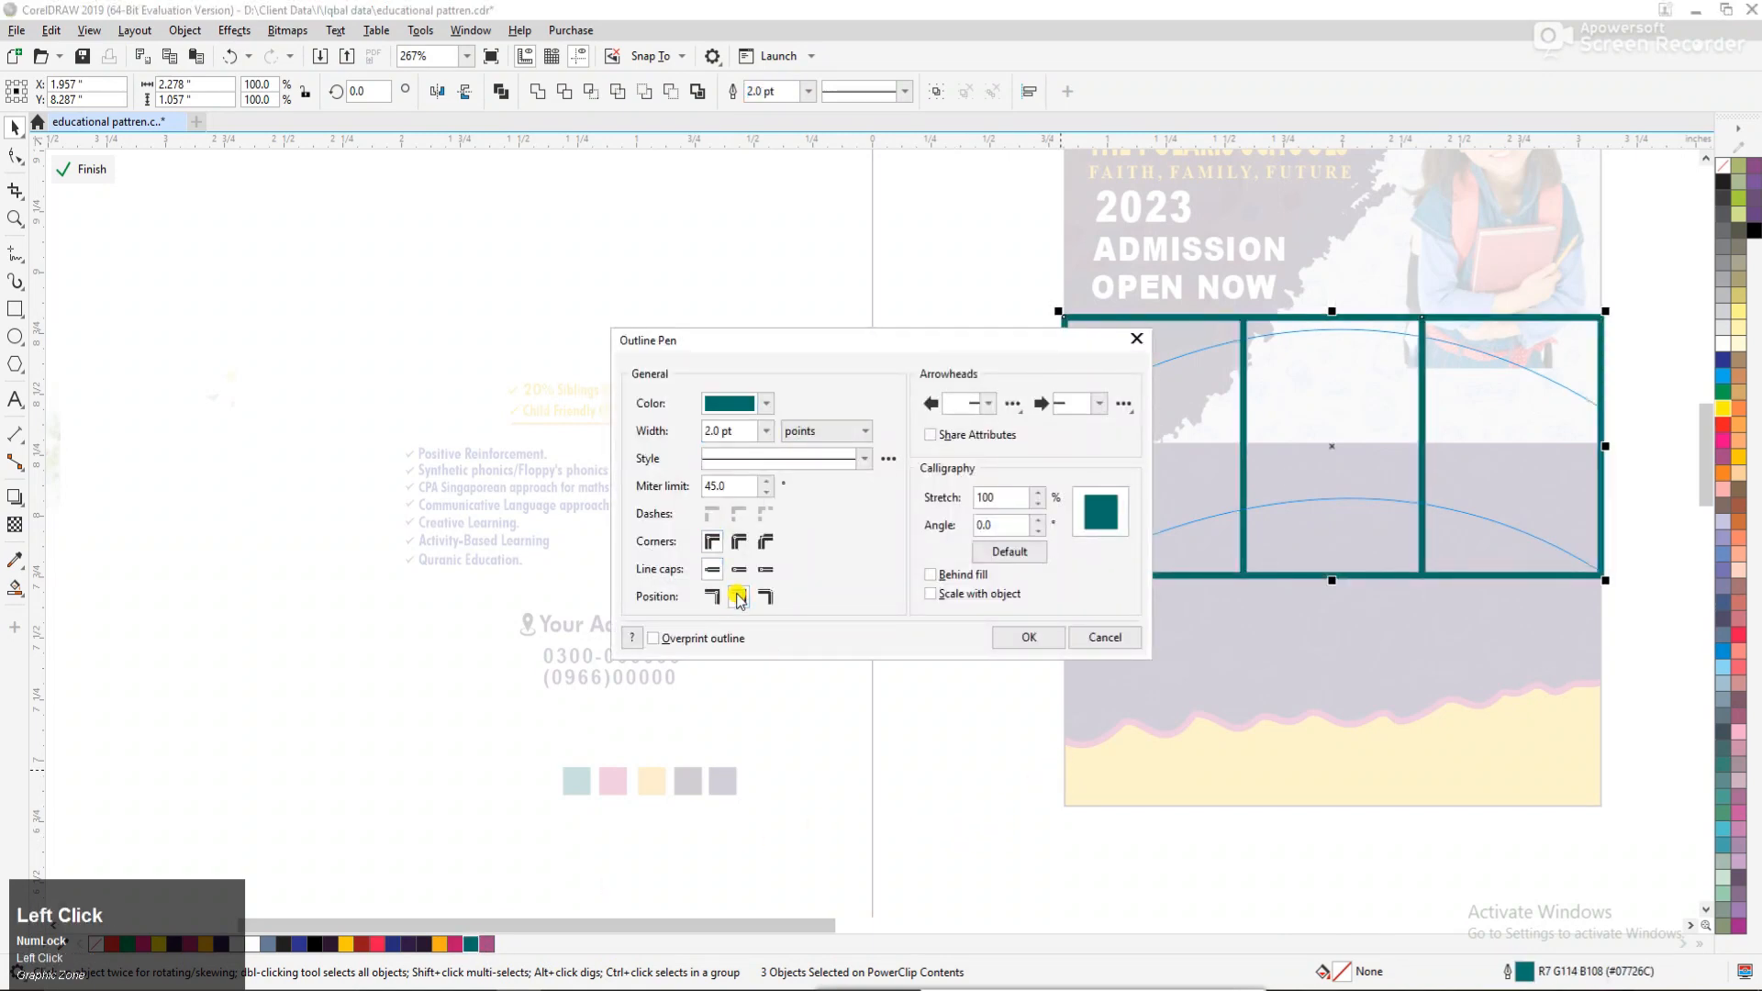
click(1009, 633)
ctrl+click(863, 497)
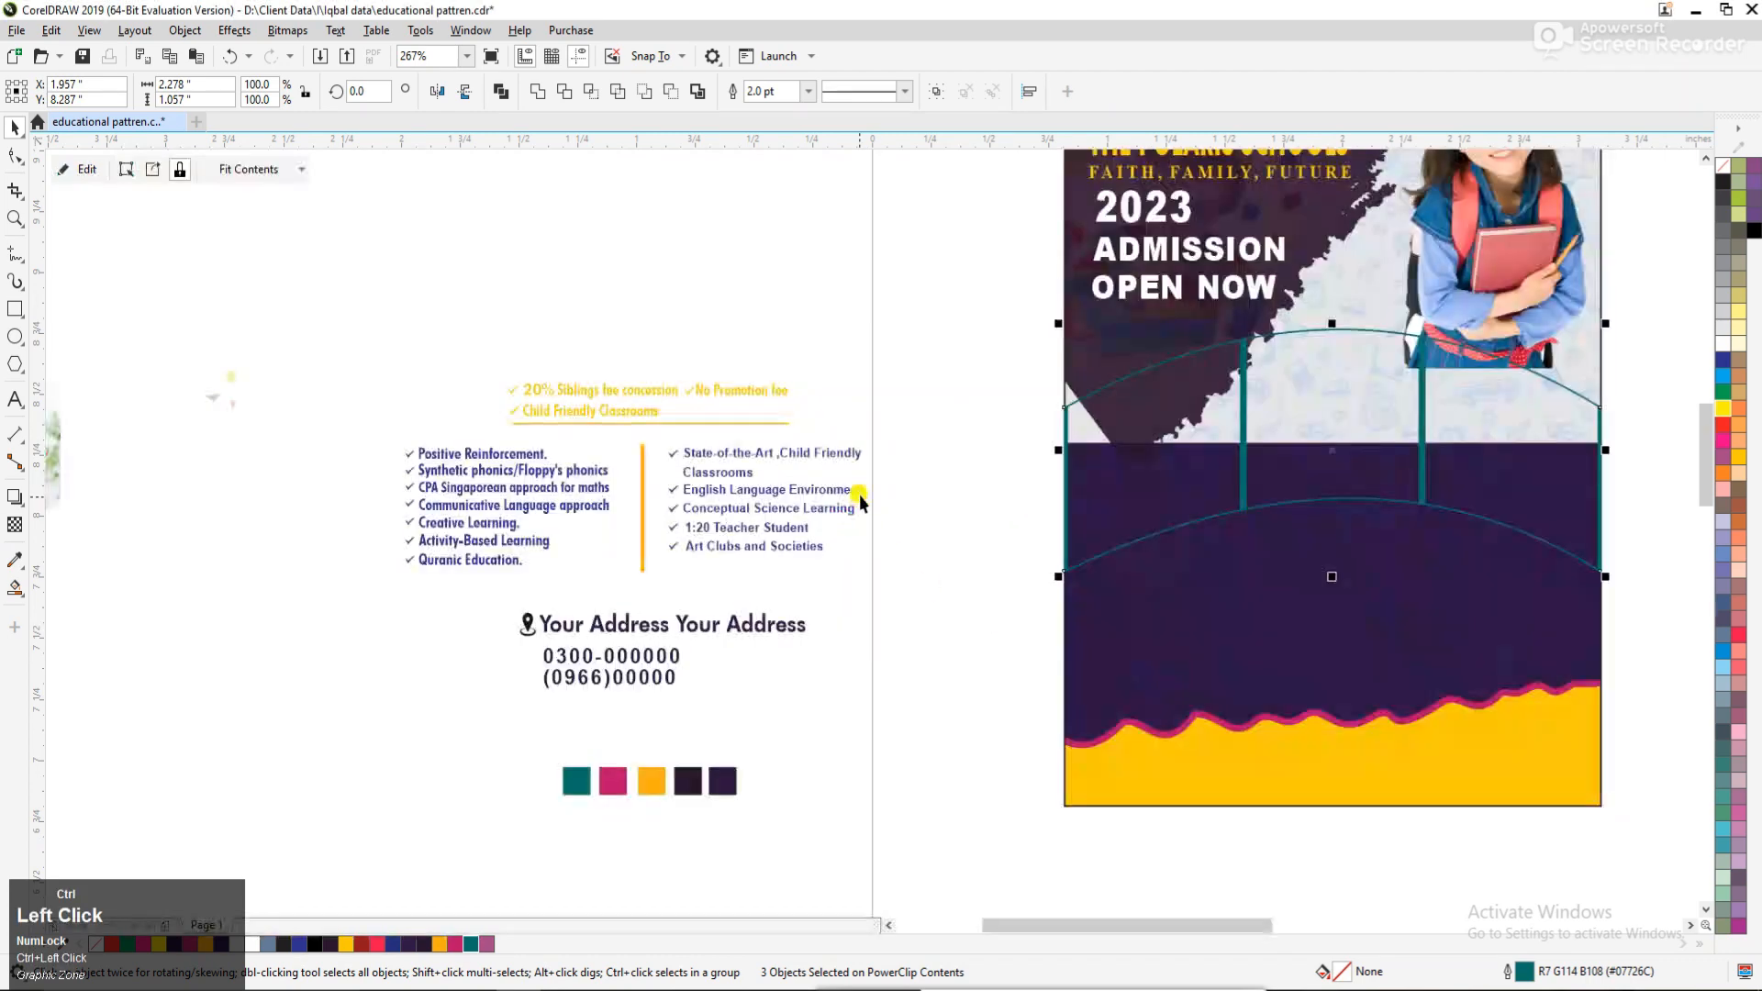
click(917, 527)
Cut the three children's photos lying beside the flyer materials.
scroll(1112, 617, down, 2)
key(F2)
drag(1294, 774, 1295, 774)
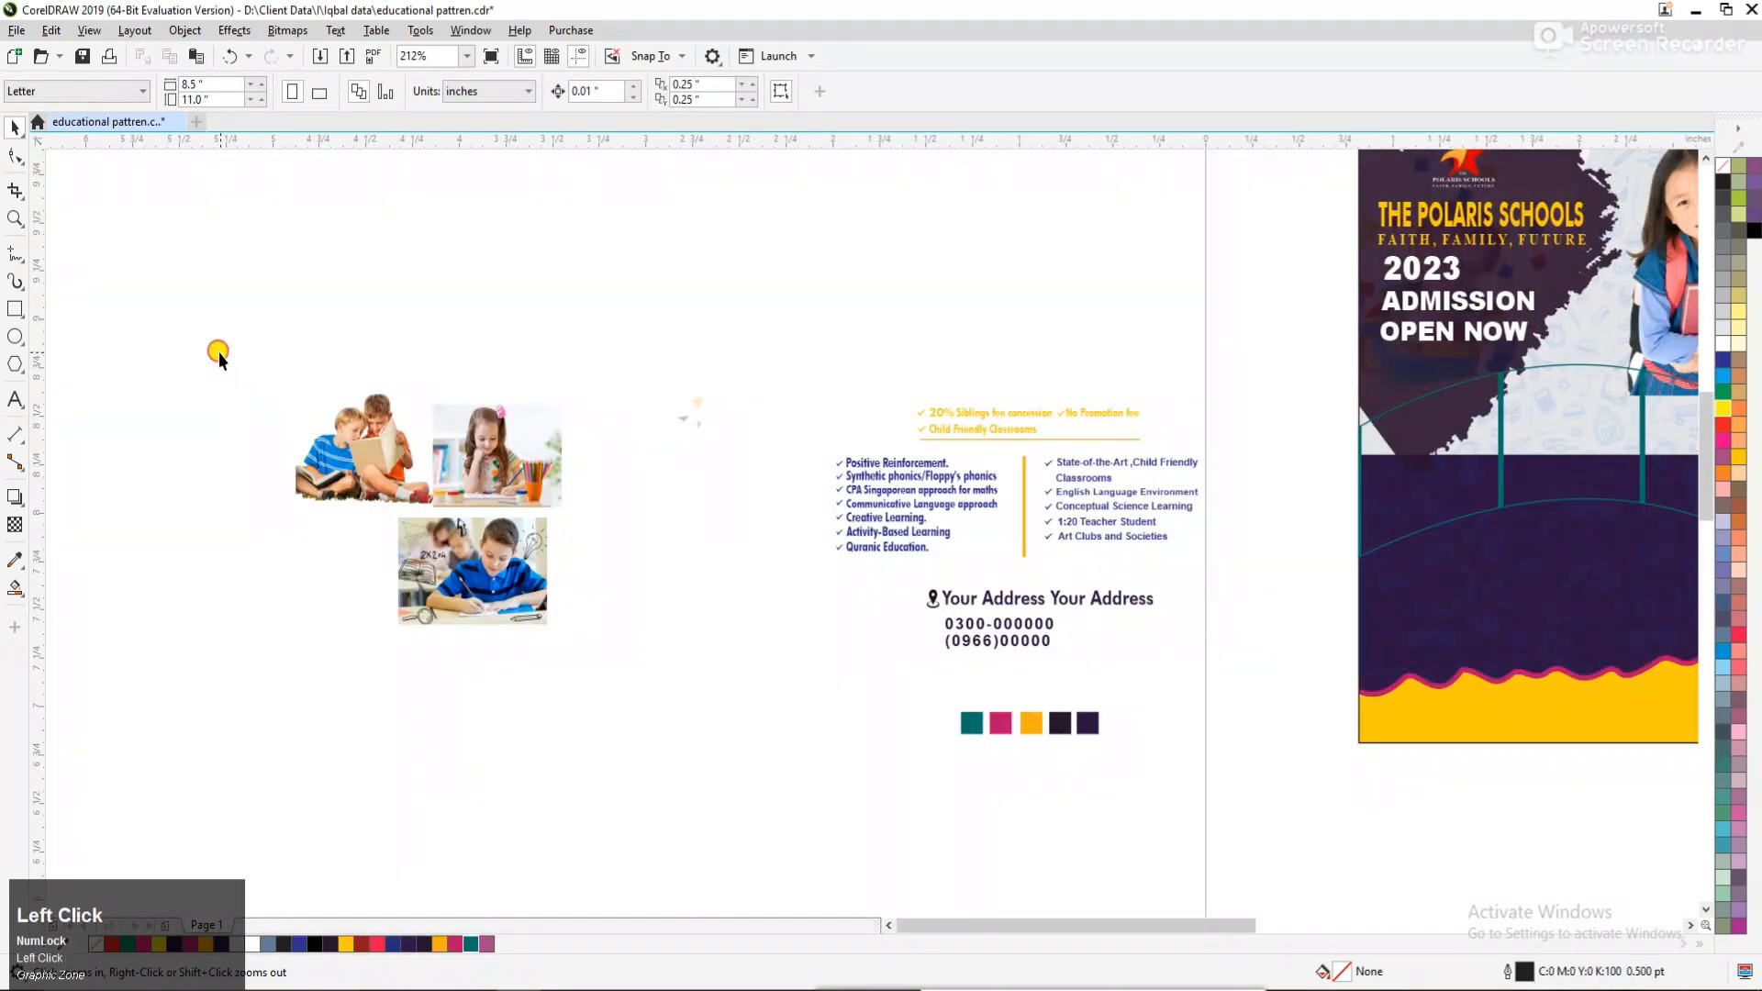
drag(217, 354, 666, 687)
key(ctrl+x)
Paste the three photos into the arched shape's PowerClip contents and move them to the blank area right of the flyer.
scroll(1060, 551, down, 2)
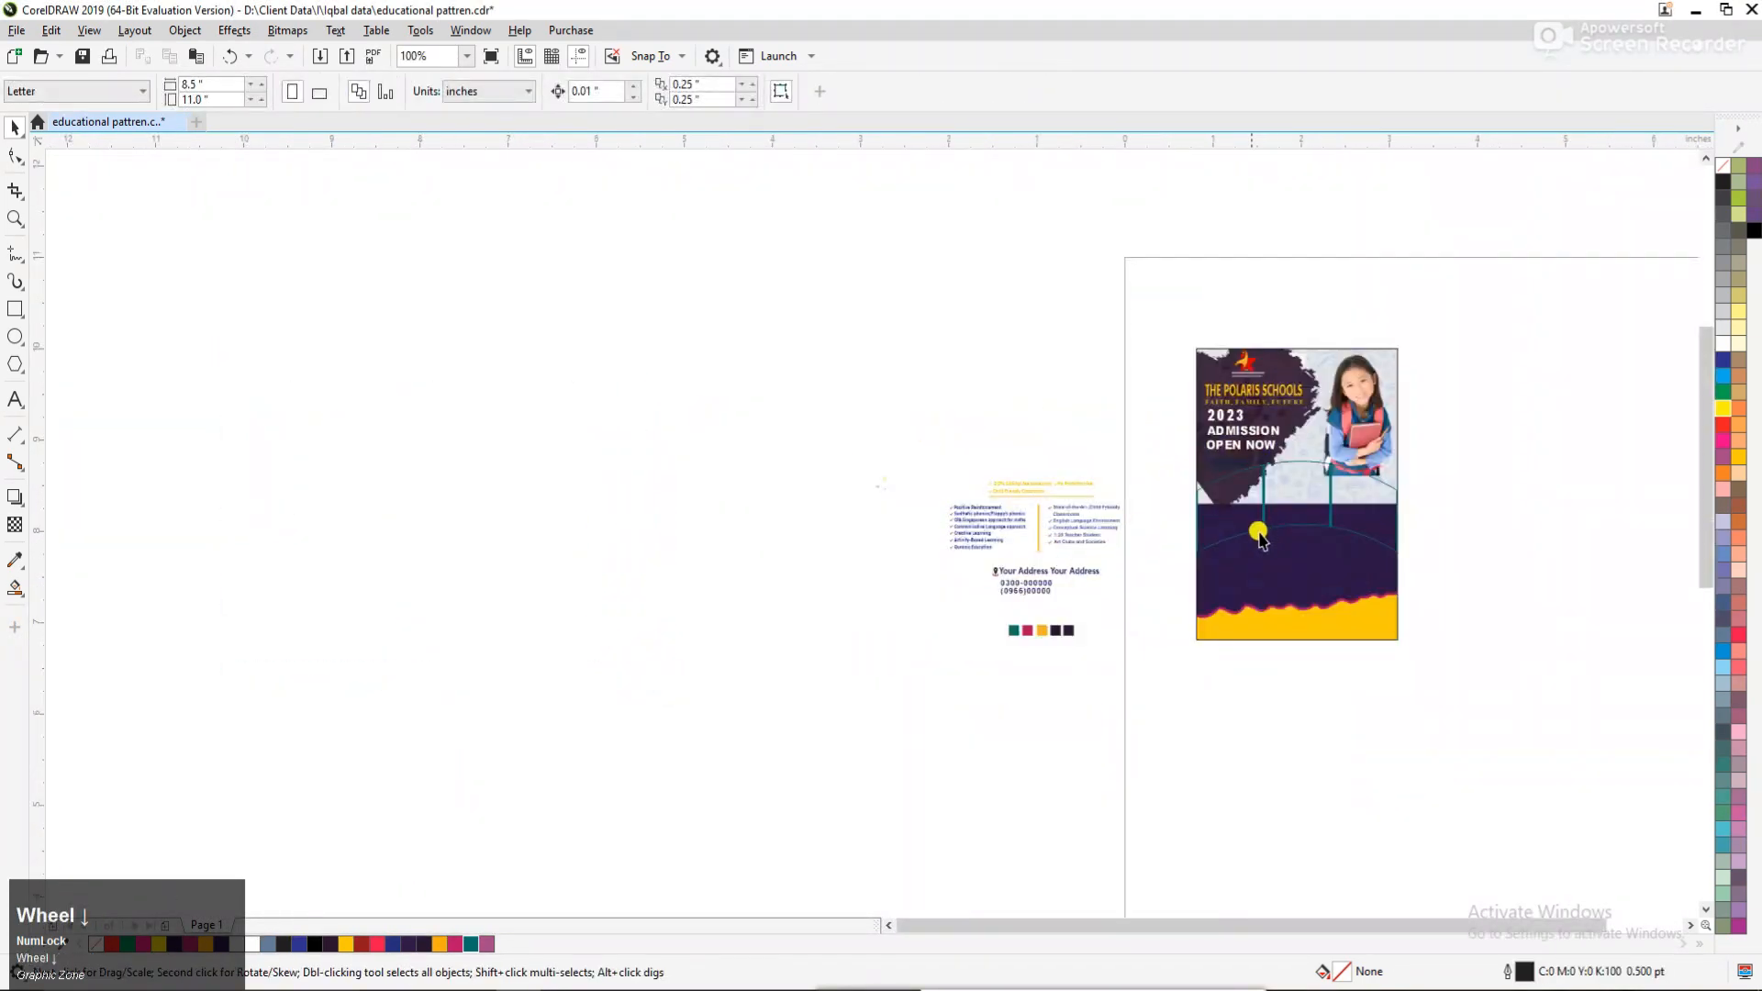
key(F2)
drag(949, 398, 1558, 672)
ctrl+click(990, 455)
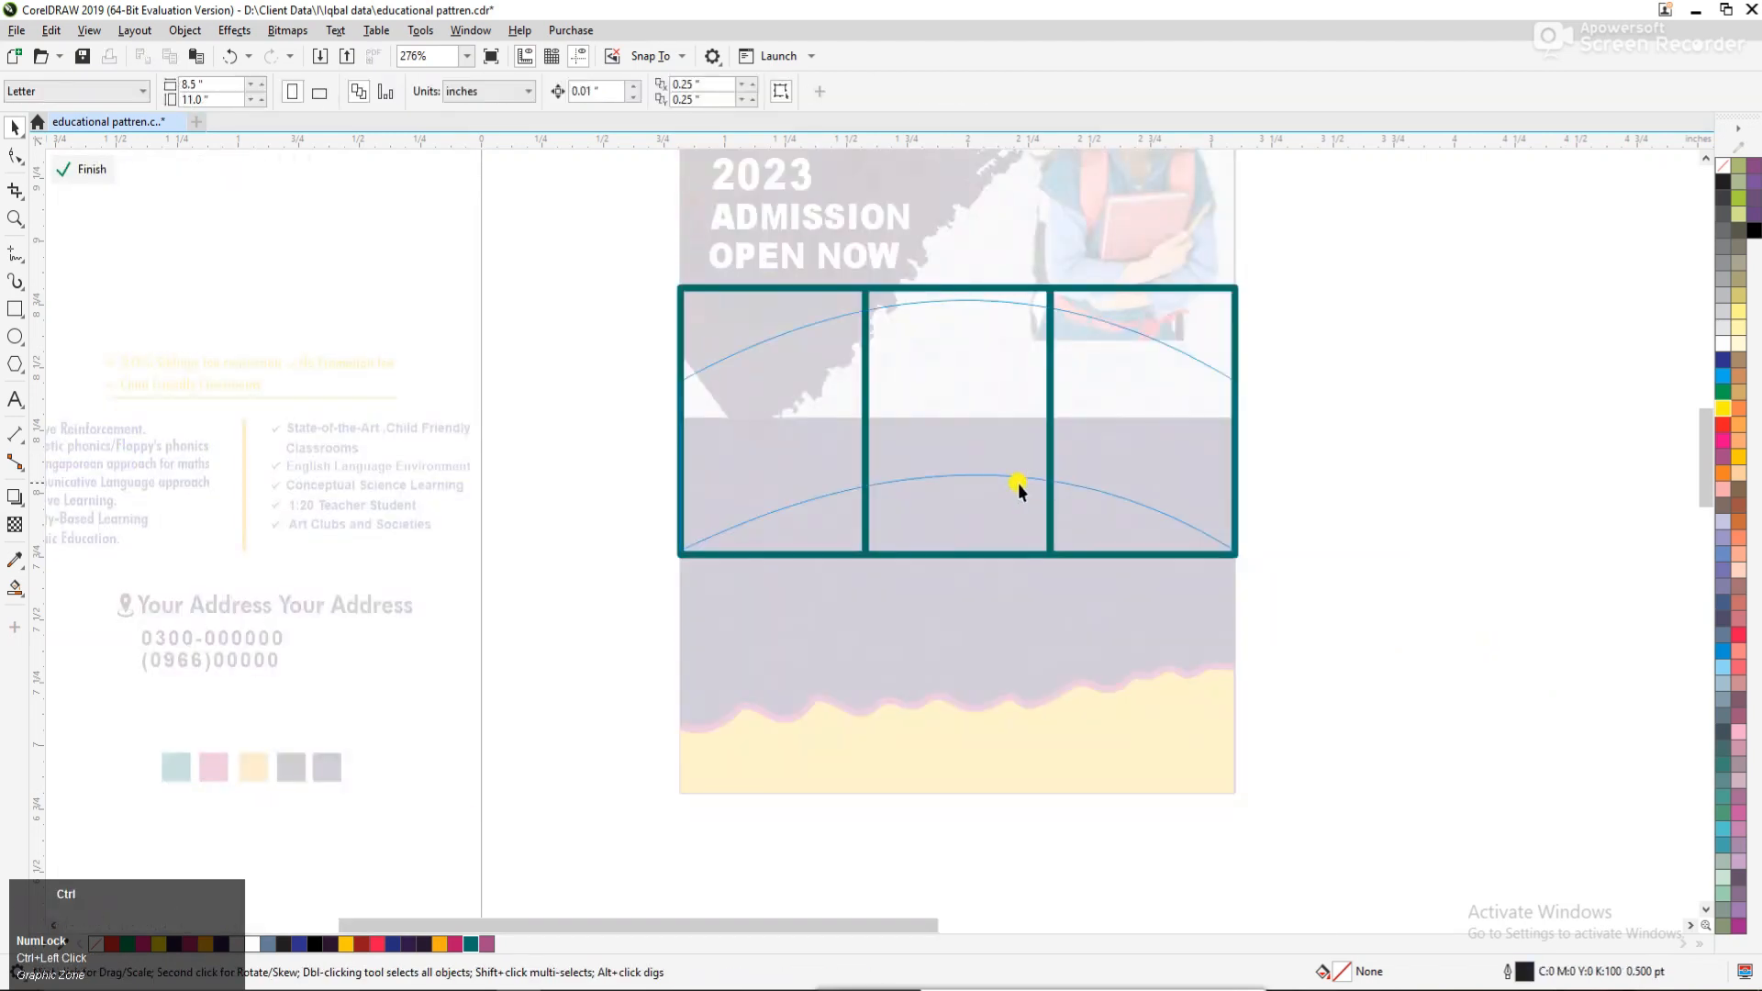
key(ctrl+v)
scroll(653, 511, down, 1)
scroll(653, 510, down, 2)
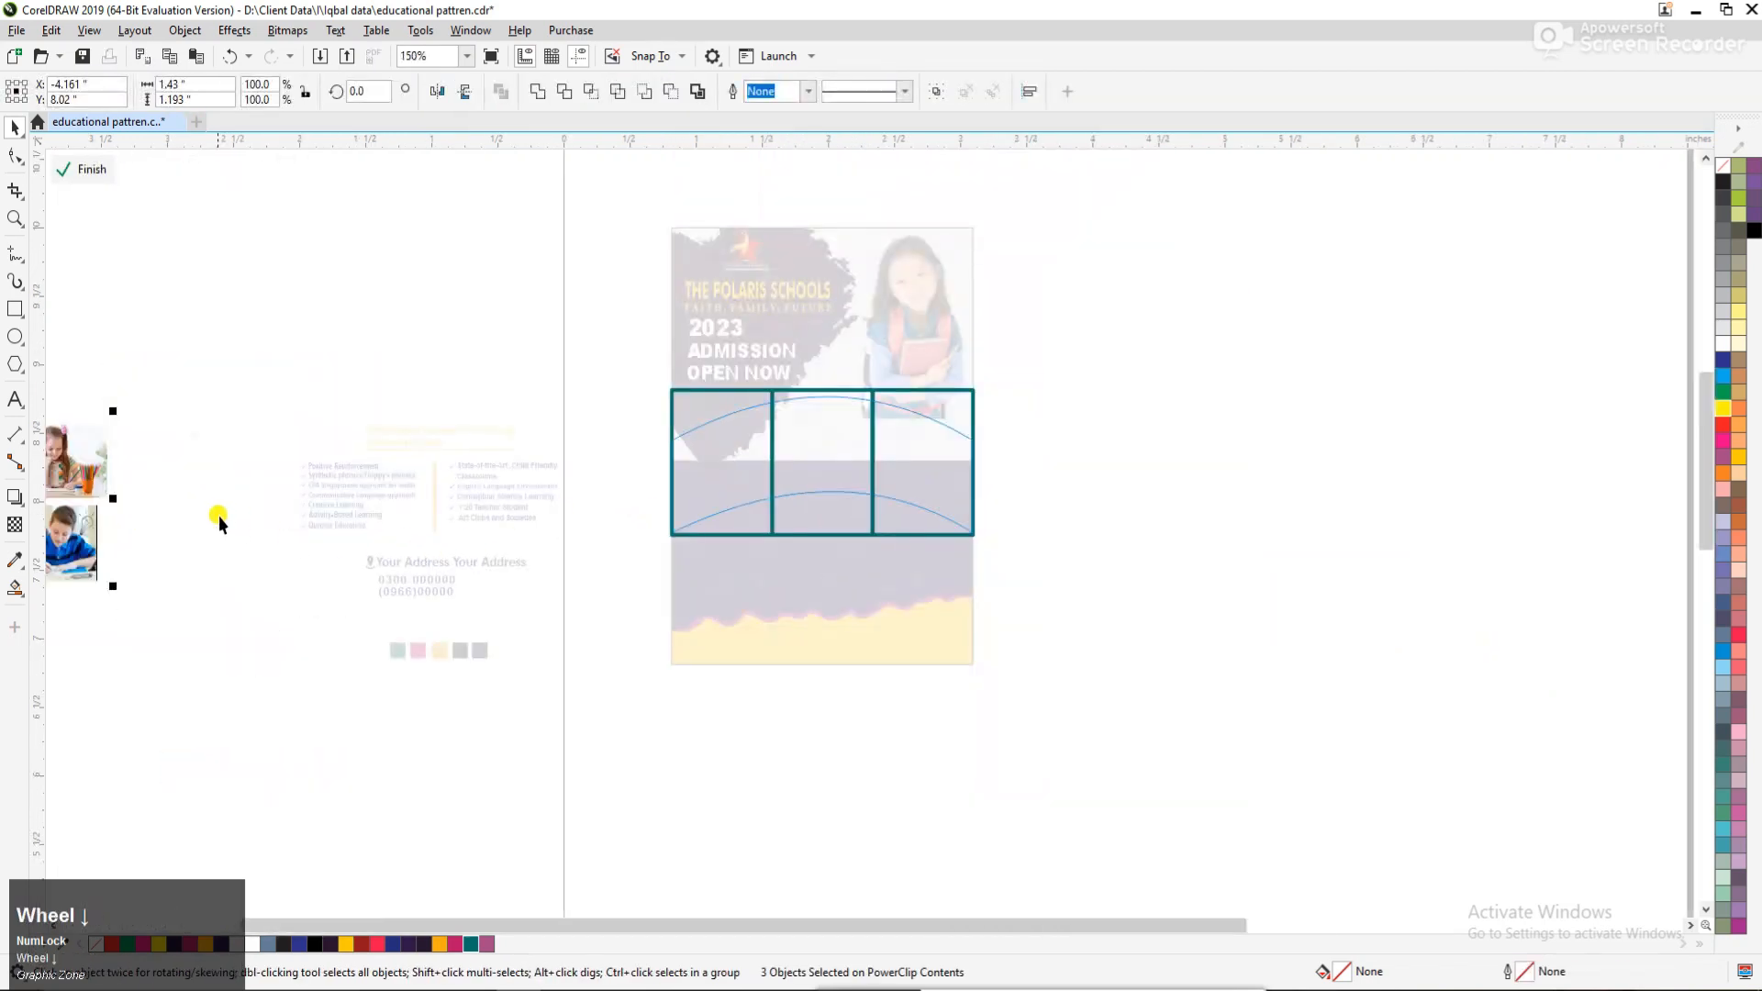
drag(96, 453, 1172, 444)
click(1226, 349)
Separate the photos and PowerClip the picture of two boys reading inside the middle frame.
key(F2)
drag(609, 267, 1345, 700)
drag(1189, 583, 1287, 695)
click(1087, 500)
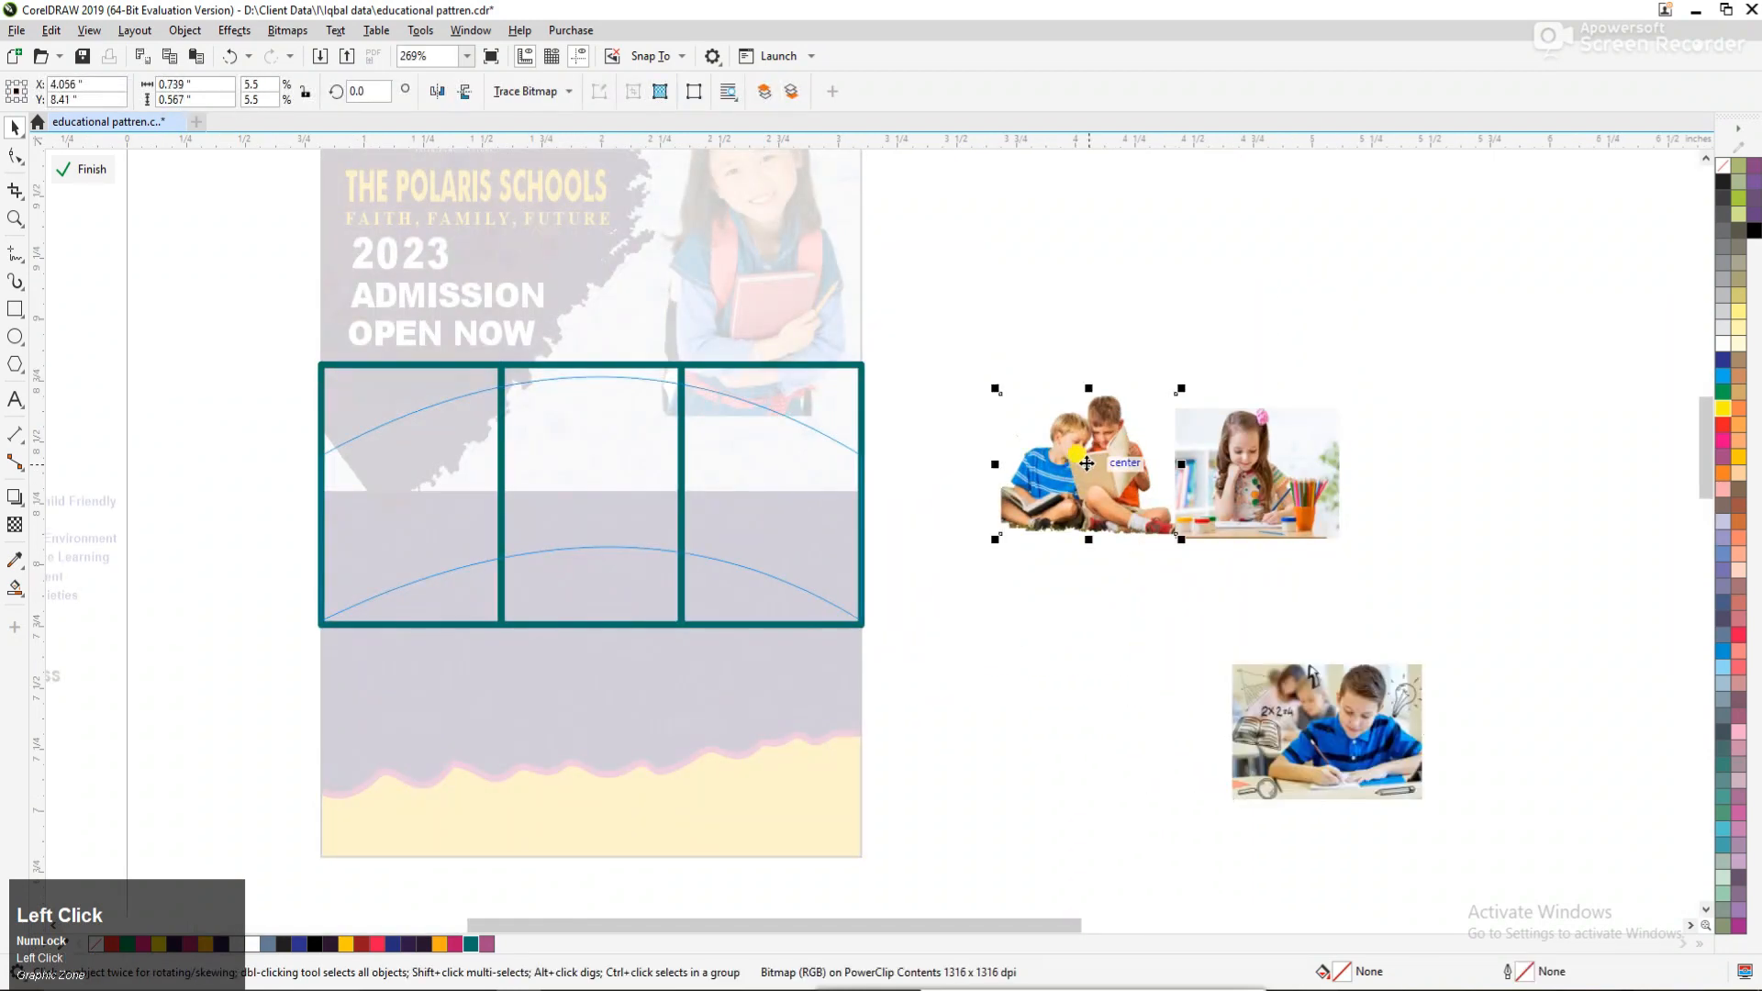
drag(1087, 500, 1033, 605)
right_click(1032, 550)
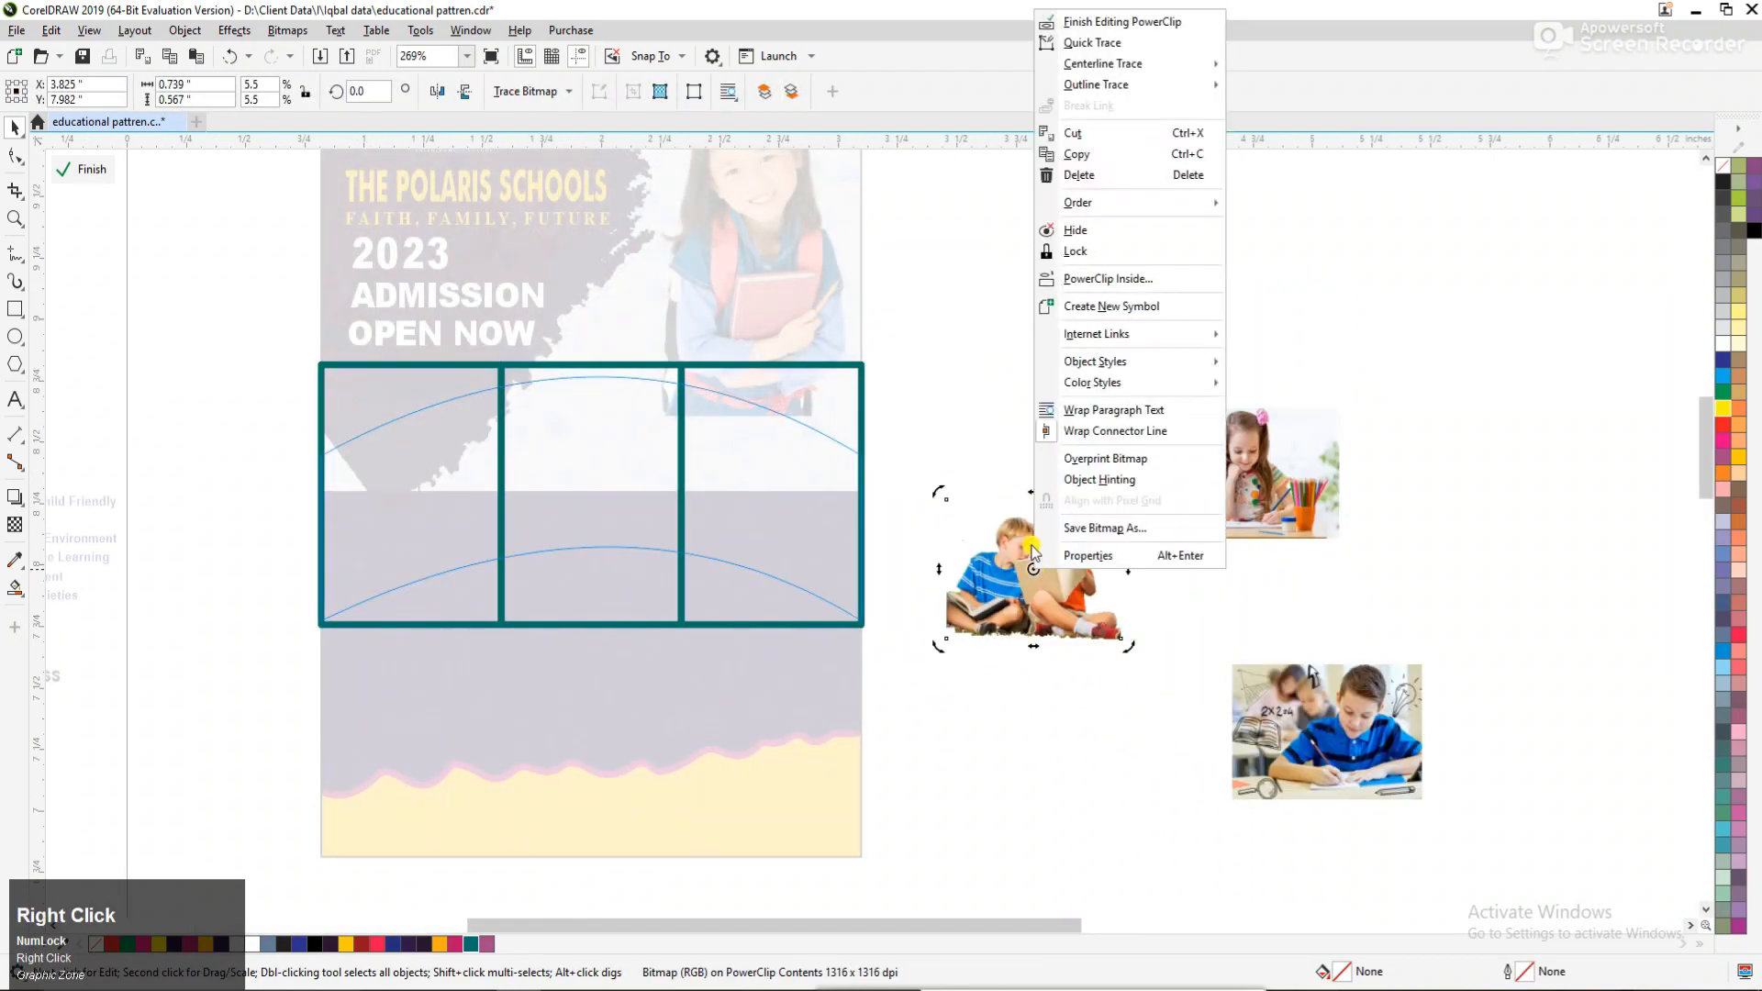
click(1108, 278)
click(551, 448)
click(1226, 456)
right_click(1226, 457)
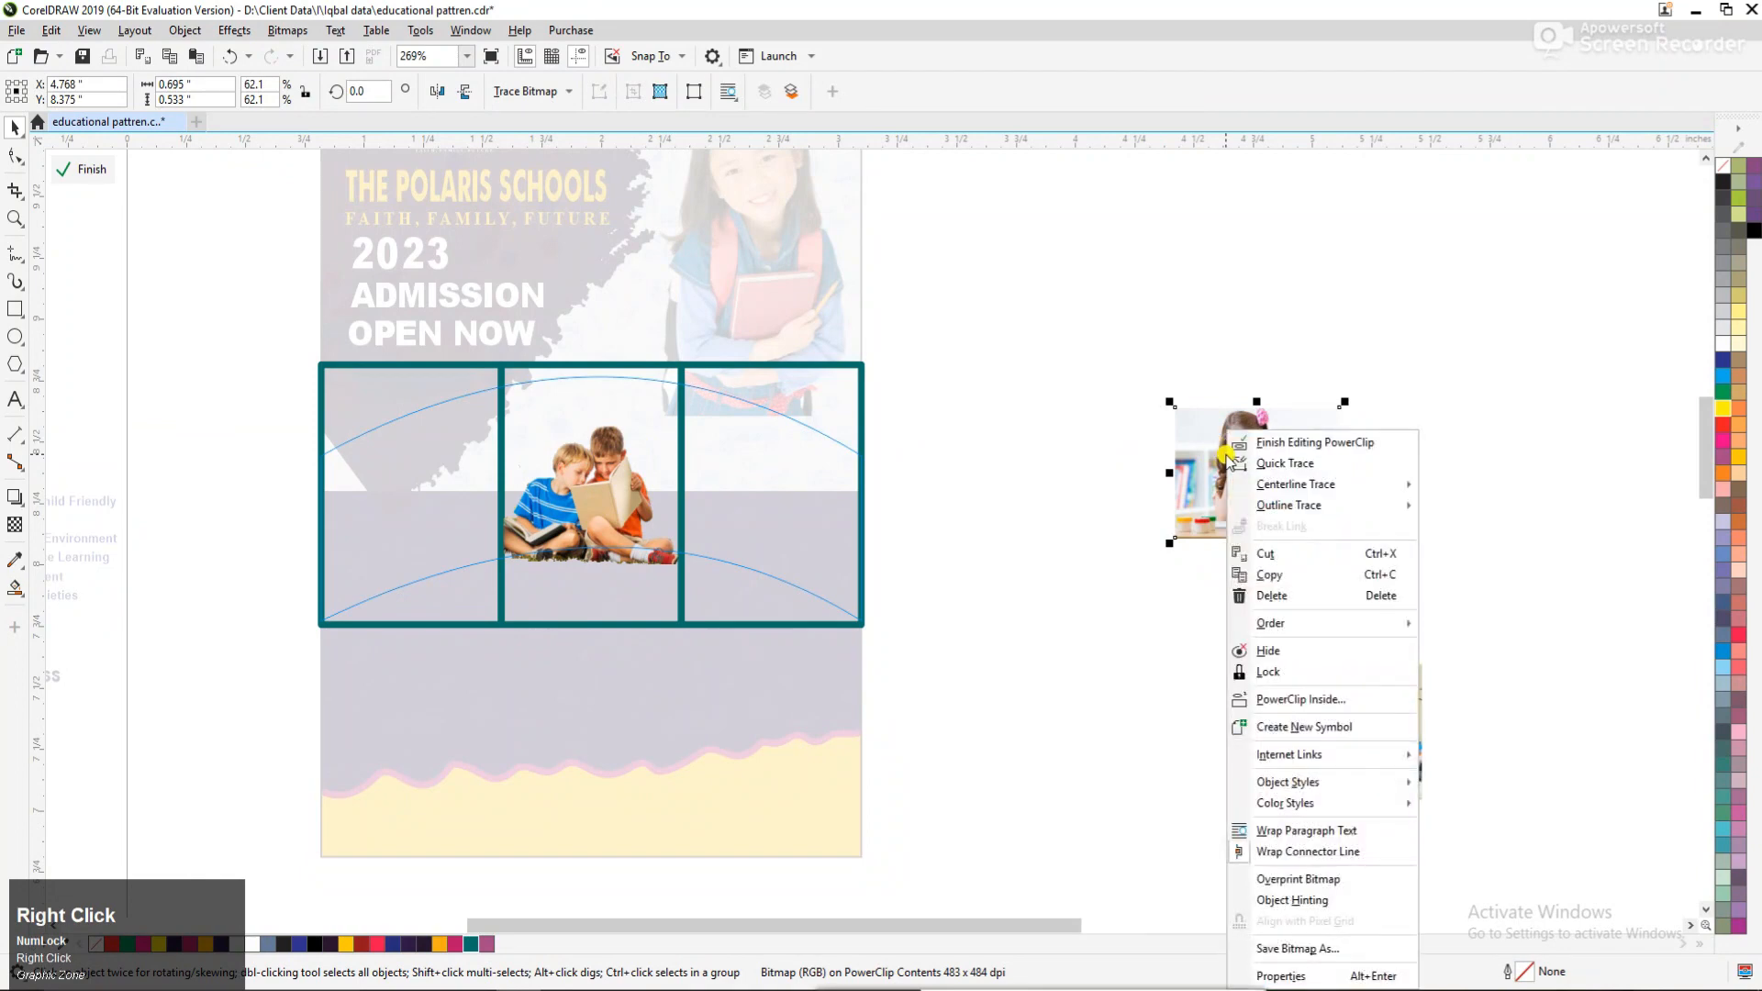
click(1284, 450)
click(795, 449)
ctrl+click(766, 467)
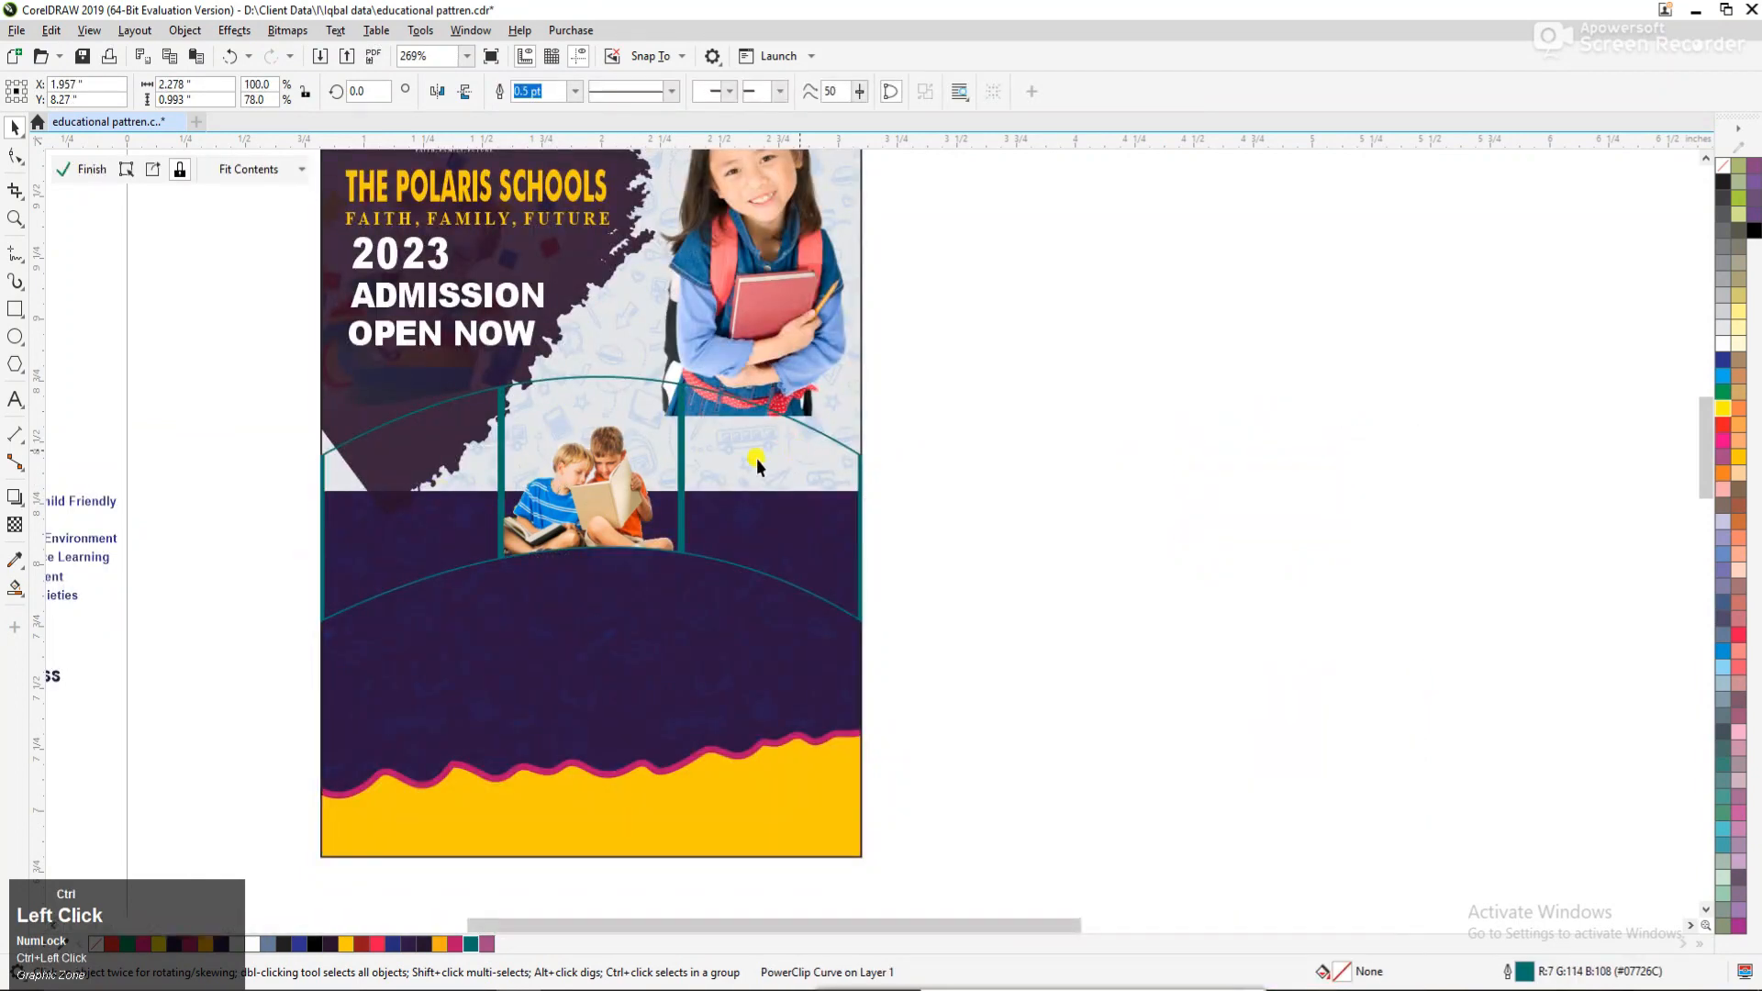
PowerClip the photo of the girl drawing inside the left frame of the arched band.
click(1265, 452)
right_click(1264, 451)
click(1340, 699)
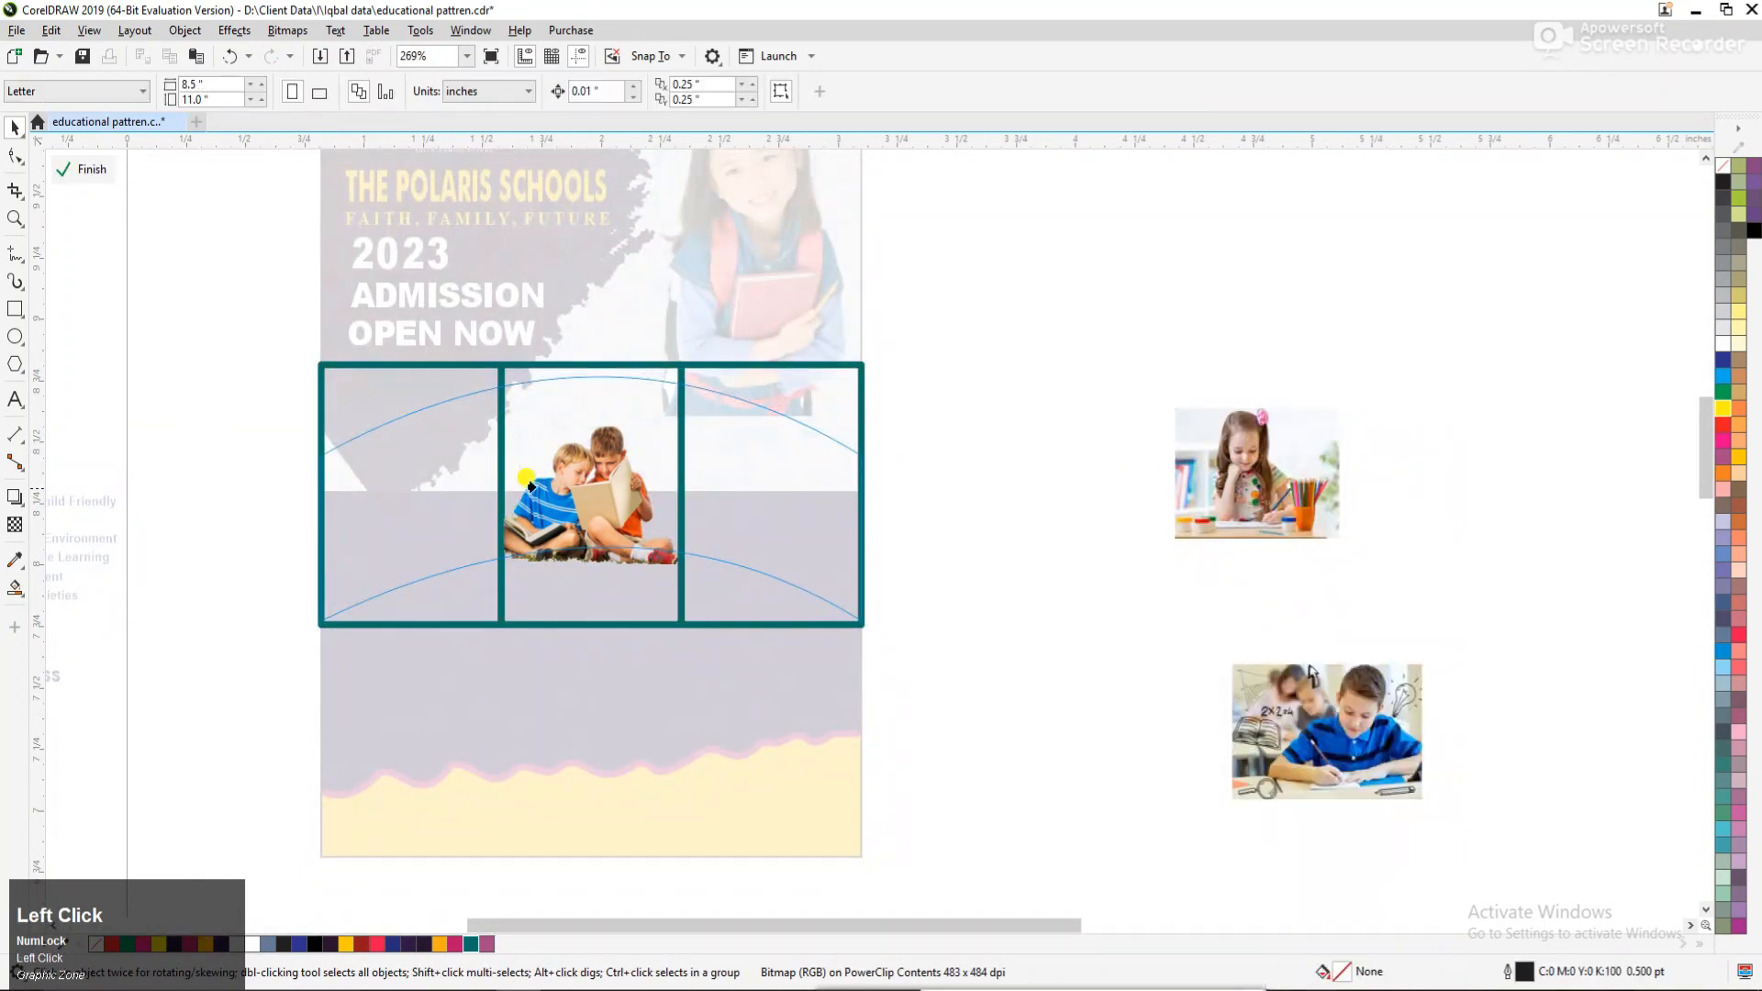
click(390, 479)
PowerClip the photo of the boy writing inside the right frame of the arched band.
click(1277, 745)
right_click(1277, 745)
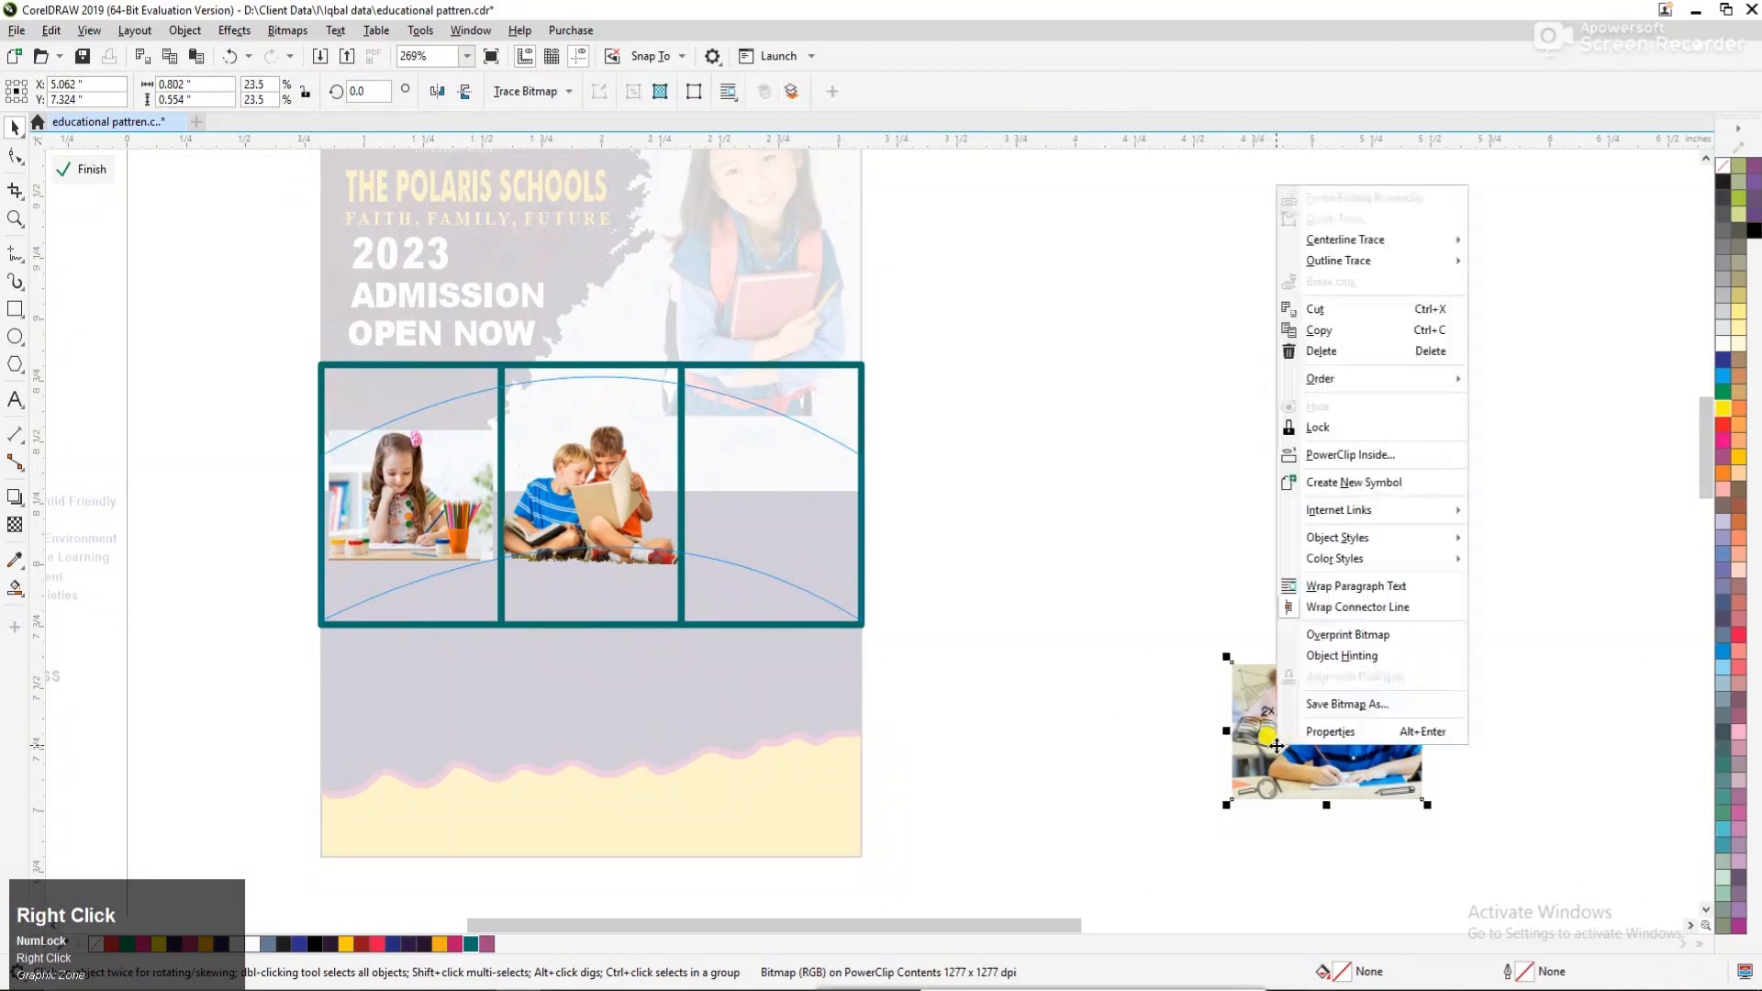
click(1350, 455)
click(804, 448)
click(1089, 492)
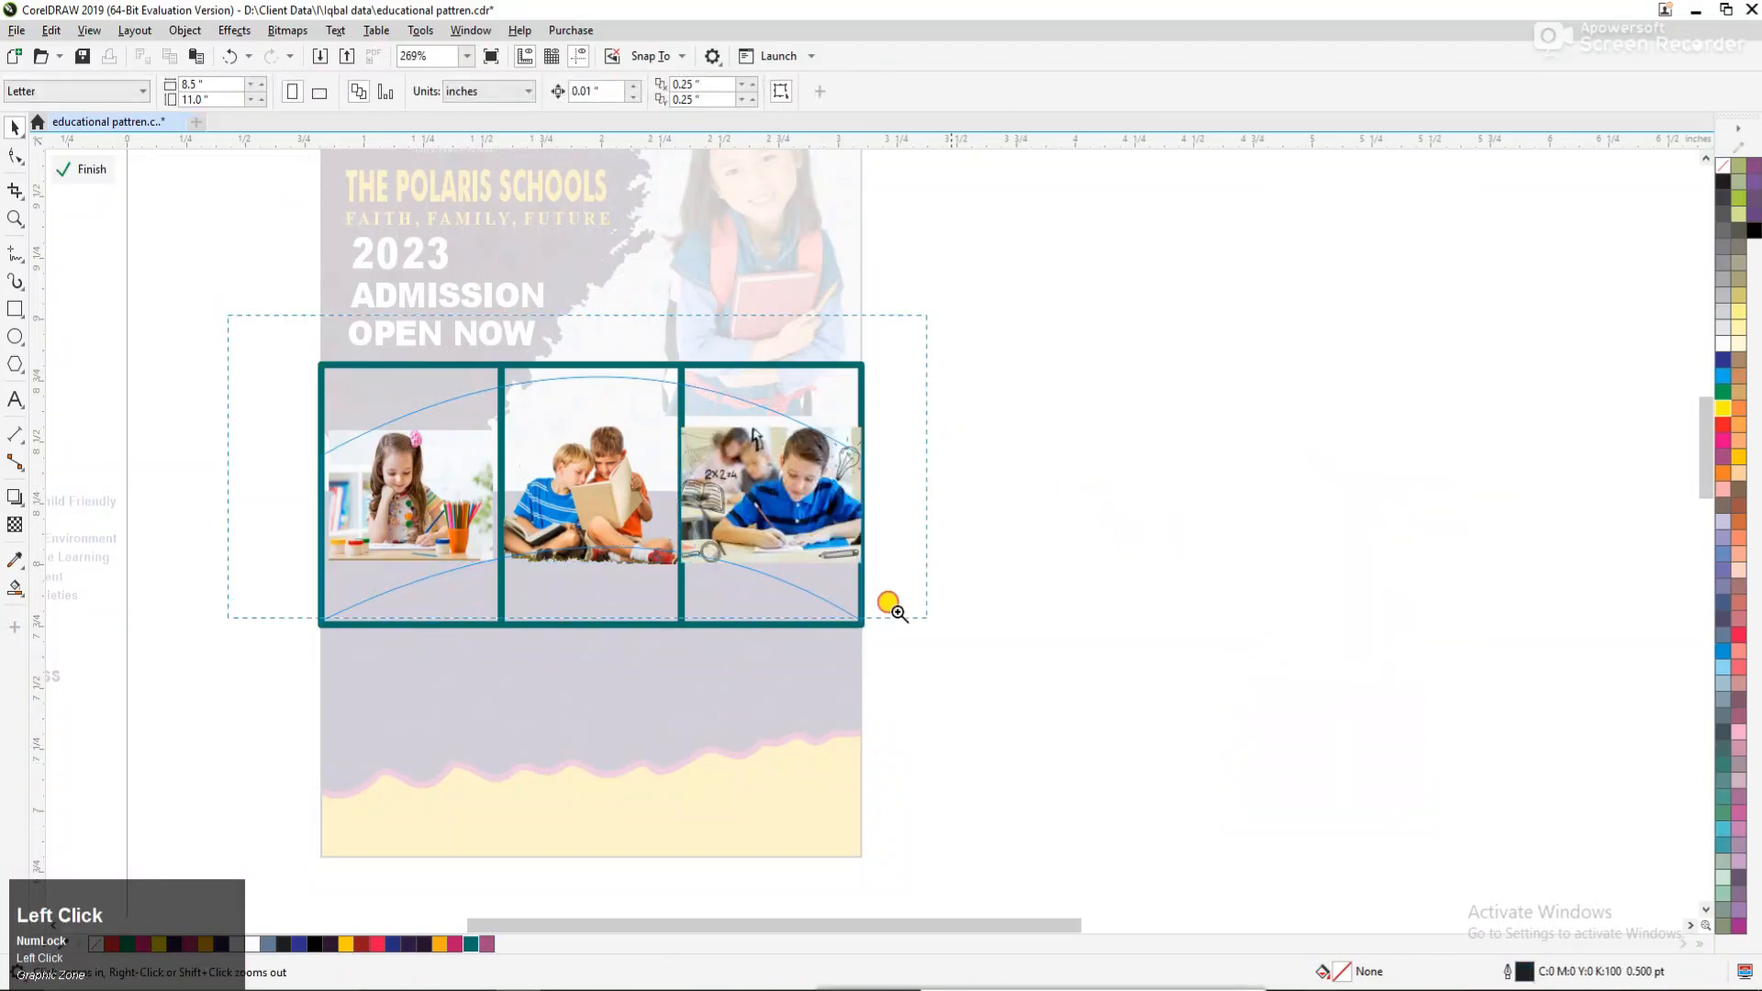
Enlarge the girl's photo to about 1.136" × 0.871" and position it so she fills the left frame.
scroll(453, 467, up, 3)
alt+click(482, 405)
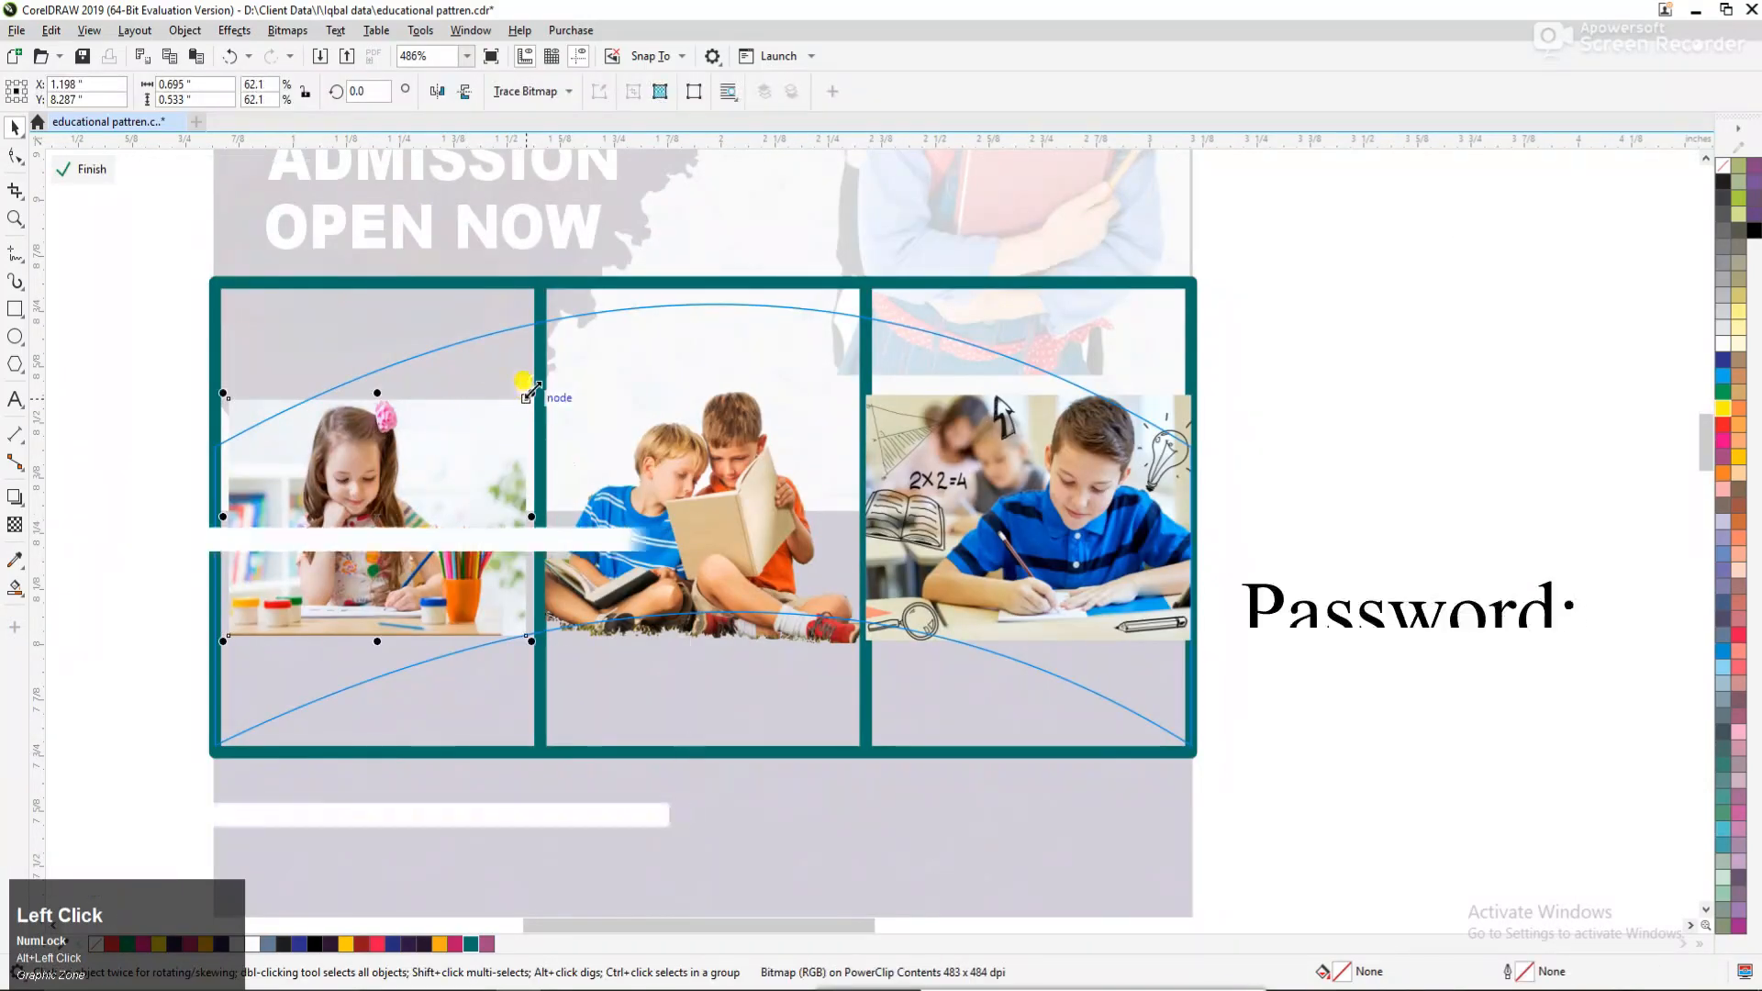
drag(532, 393, 657, 298)
drag(352, 438, 411, 488)
drag(704, 355, 682, 370)
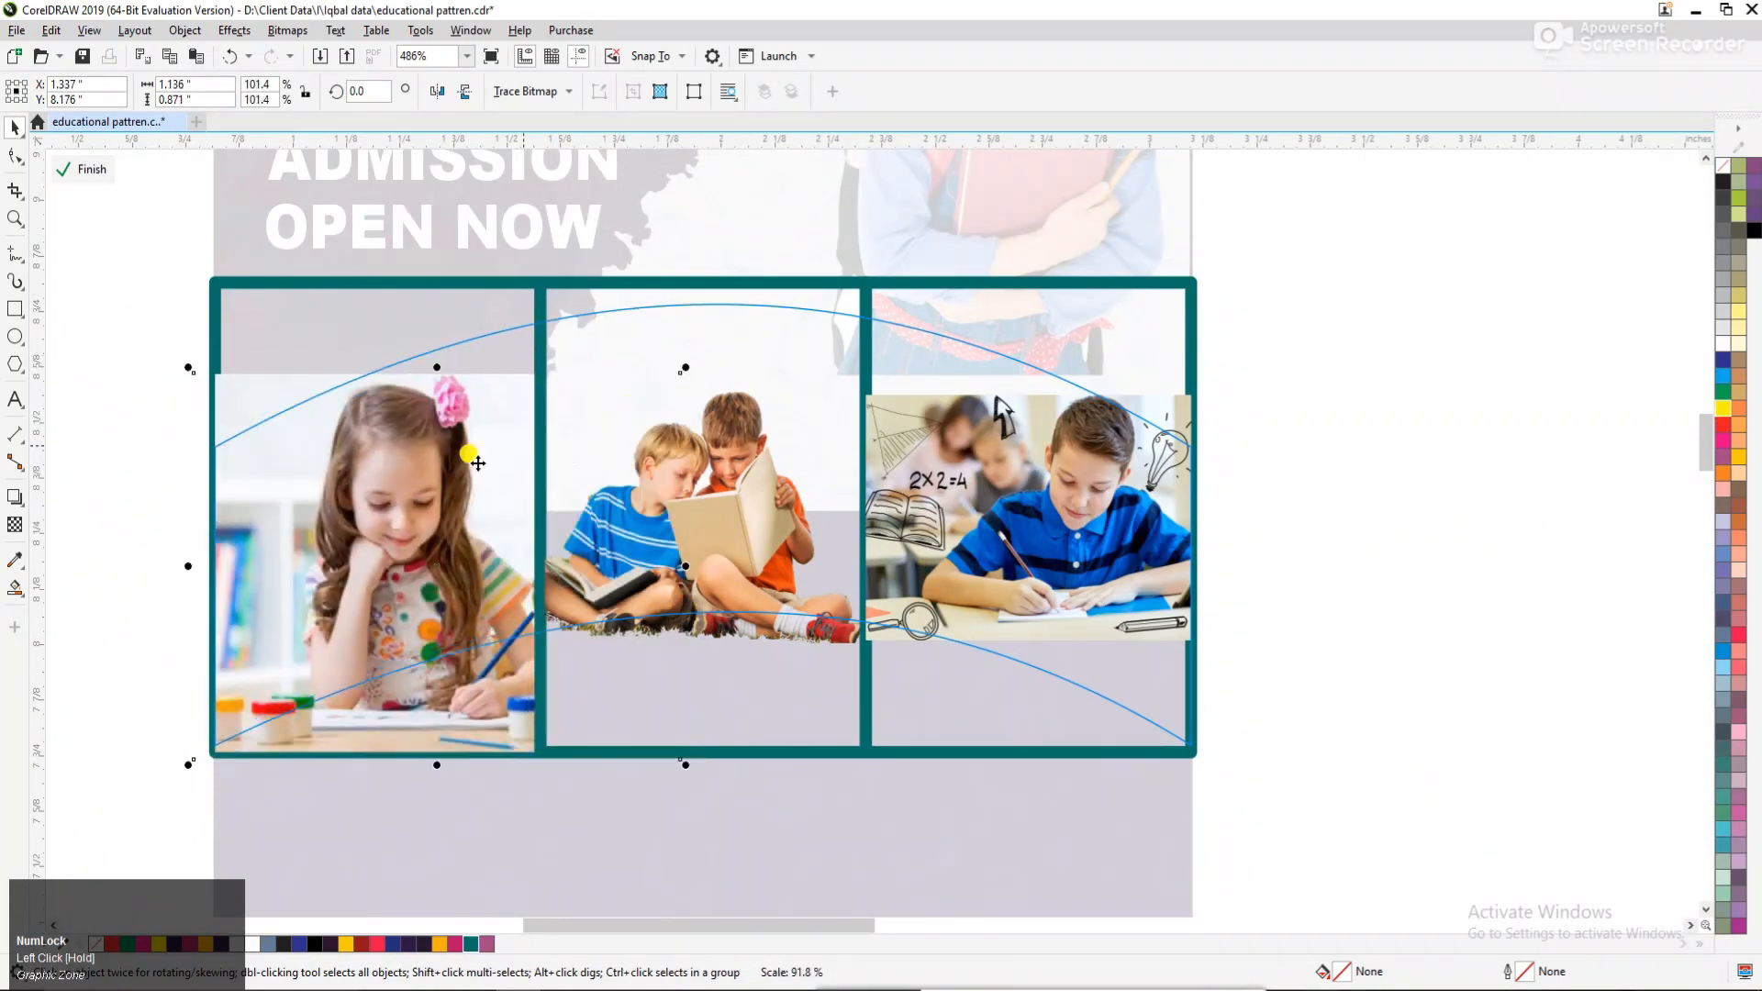
drag(438, 464, 441, 456)
drag(438, 484, 432, 491)
right_click(459, 330)
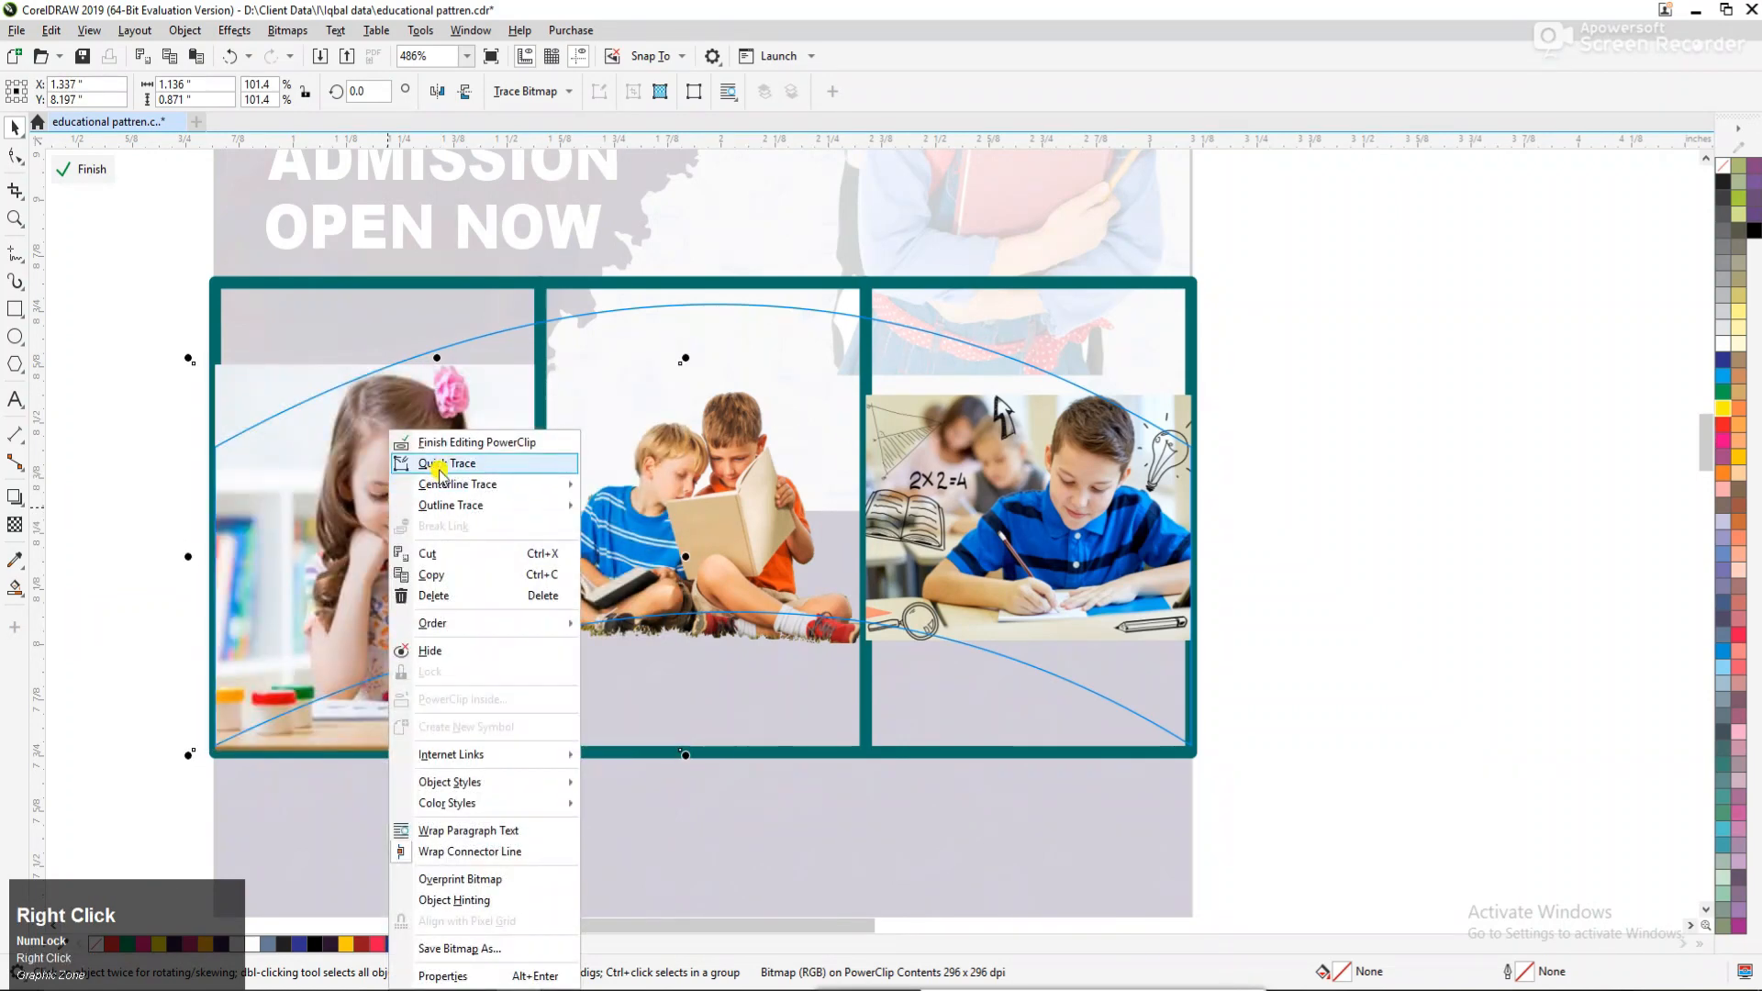
click(500, 337)
ctrl+click(479, 479)
click(1230, 496)
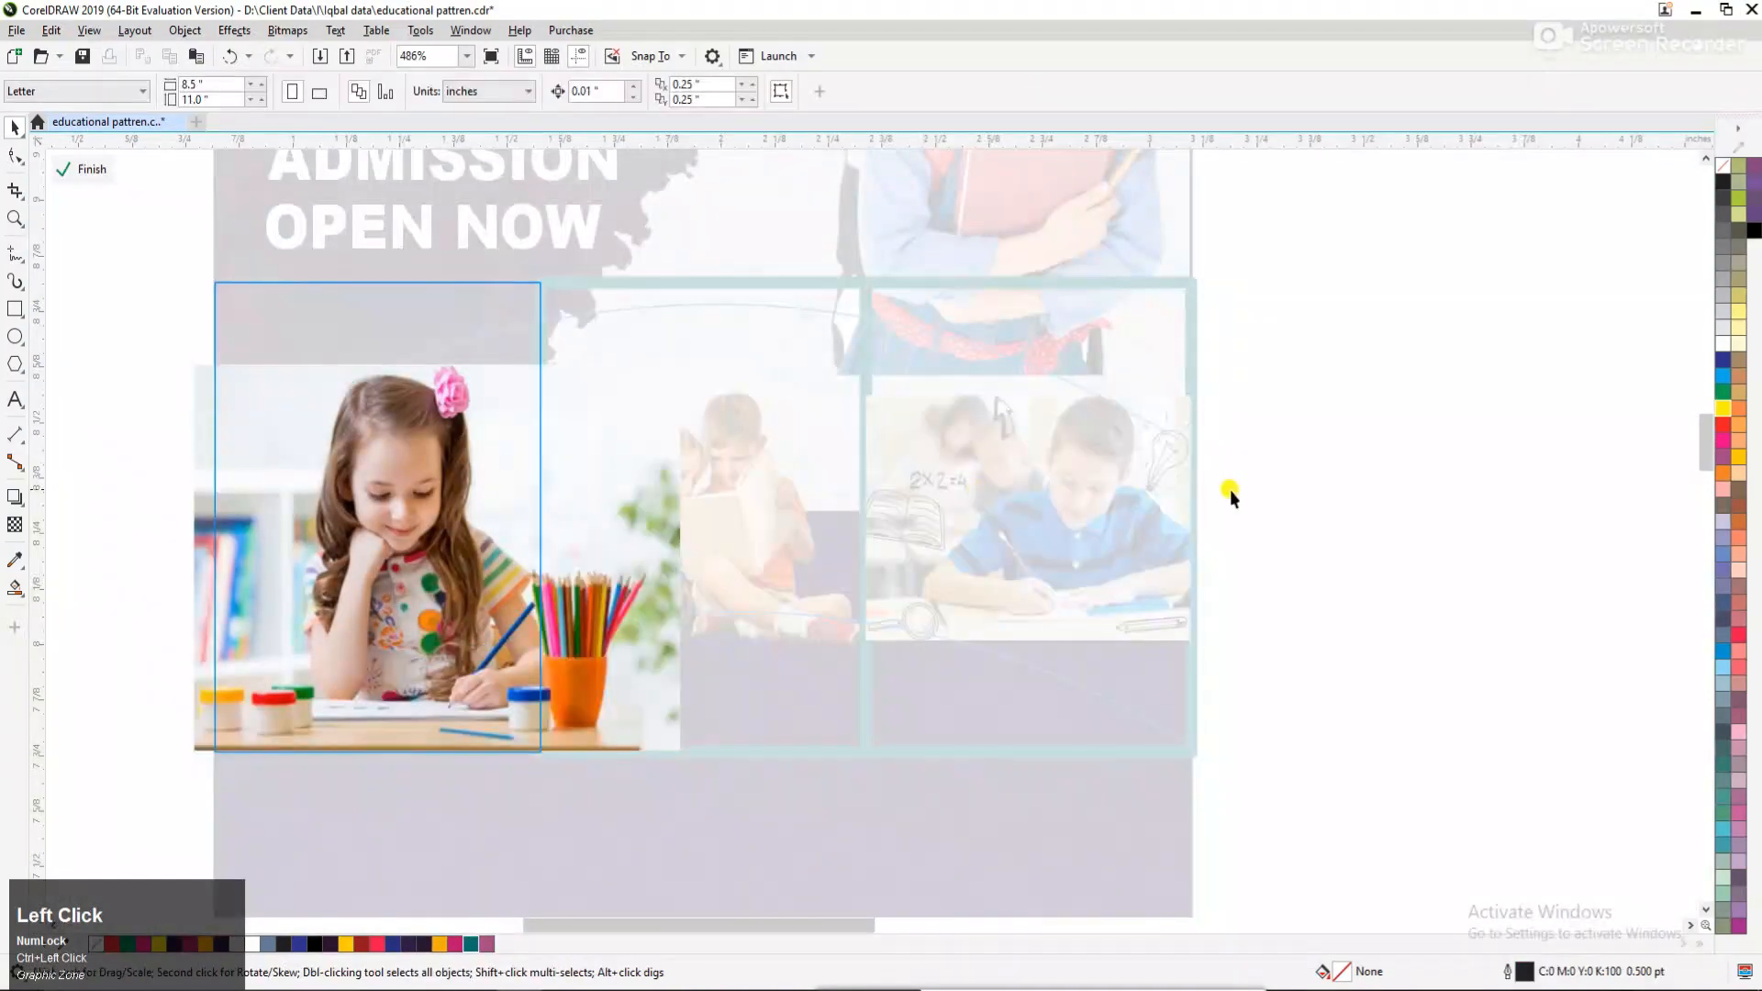
click(409, 485)
Fill the left frame with white sampled from the artwork.
click(530, 520)
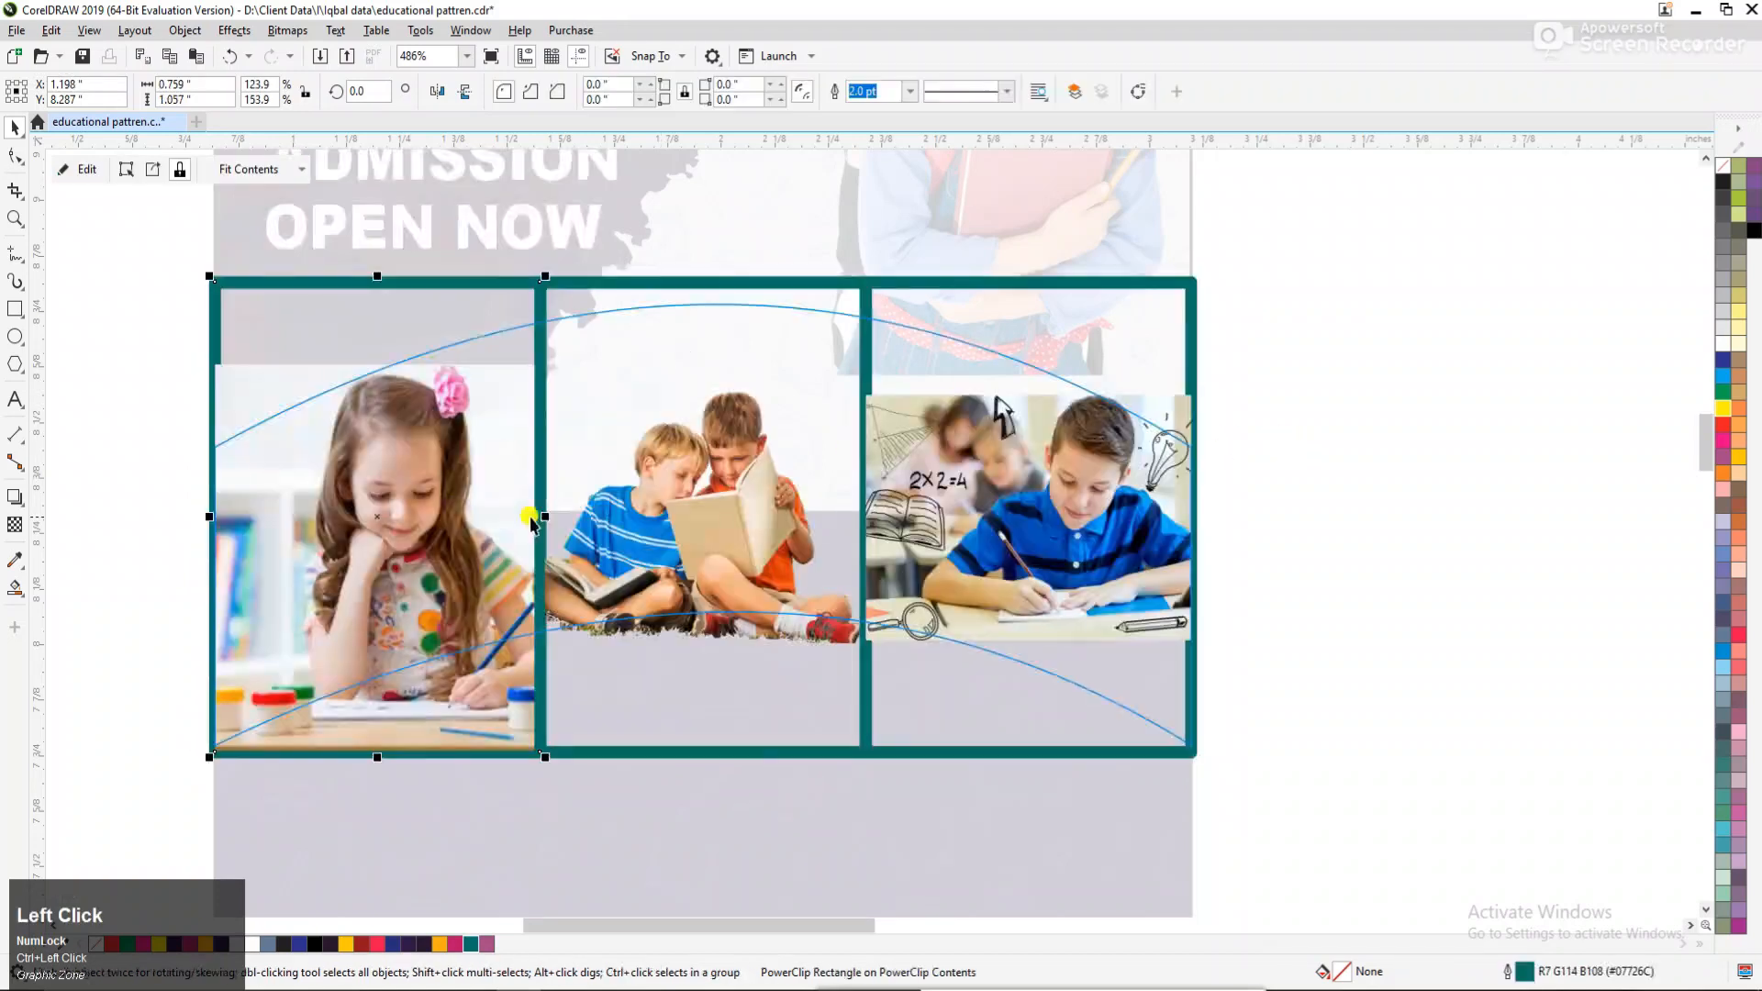
click(9, 557)
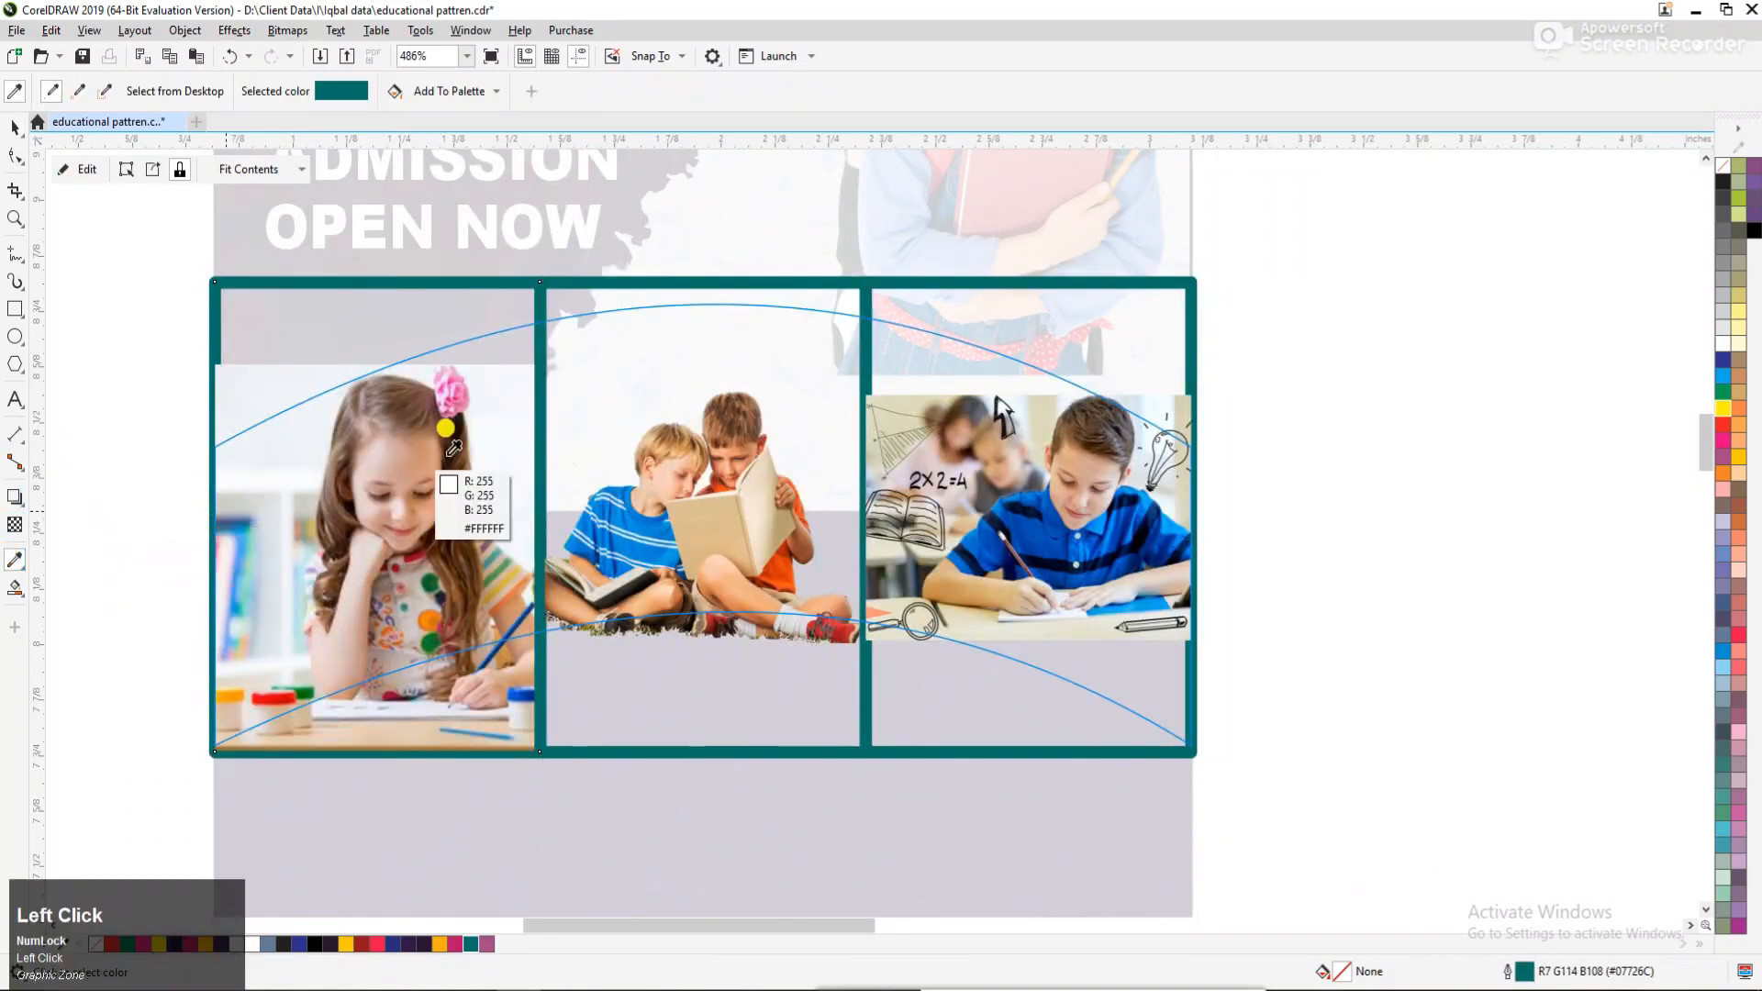
click(503, 342)
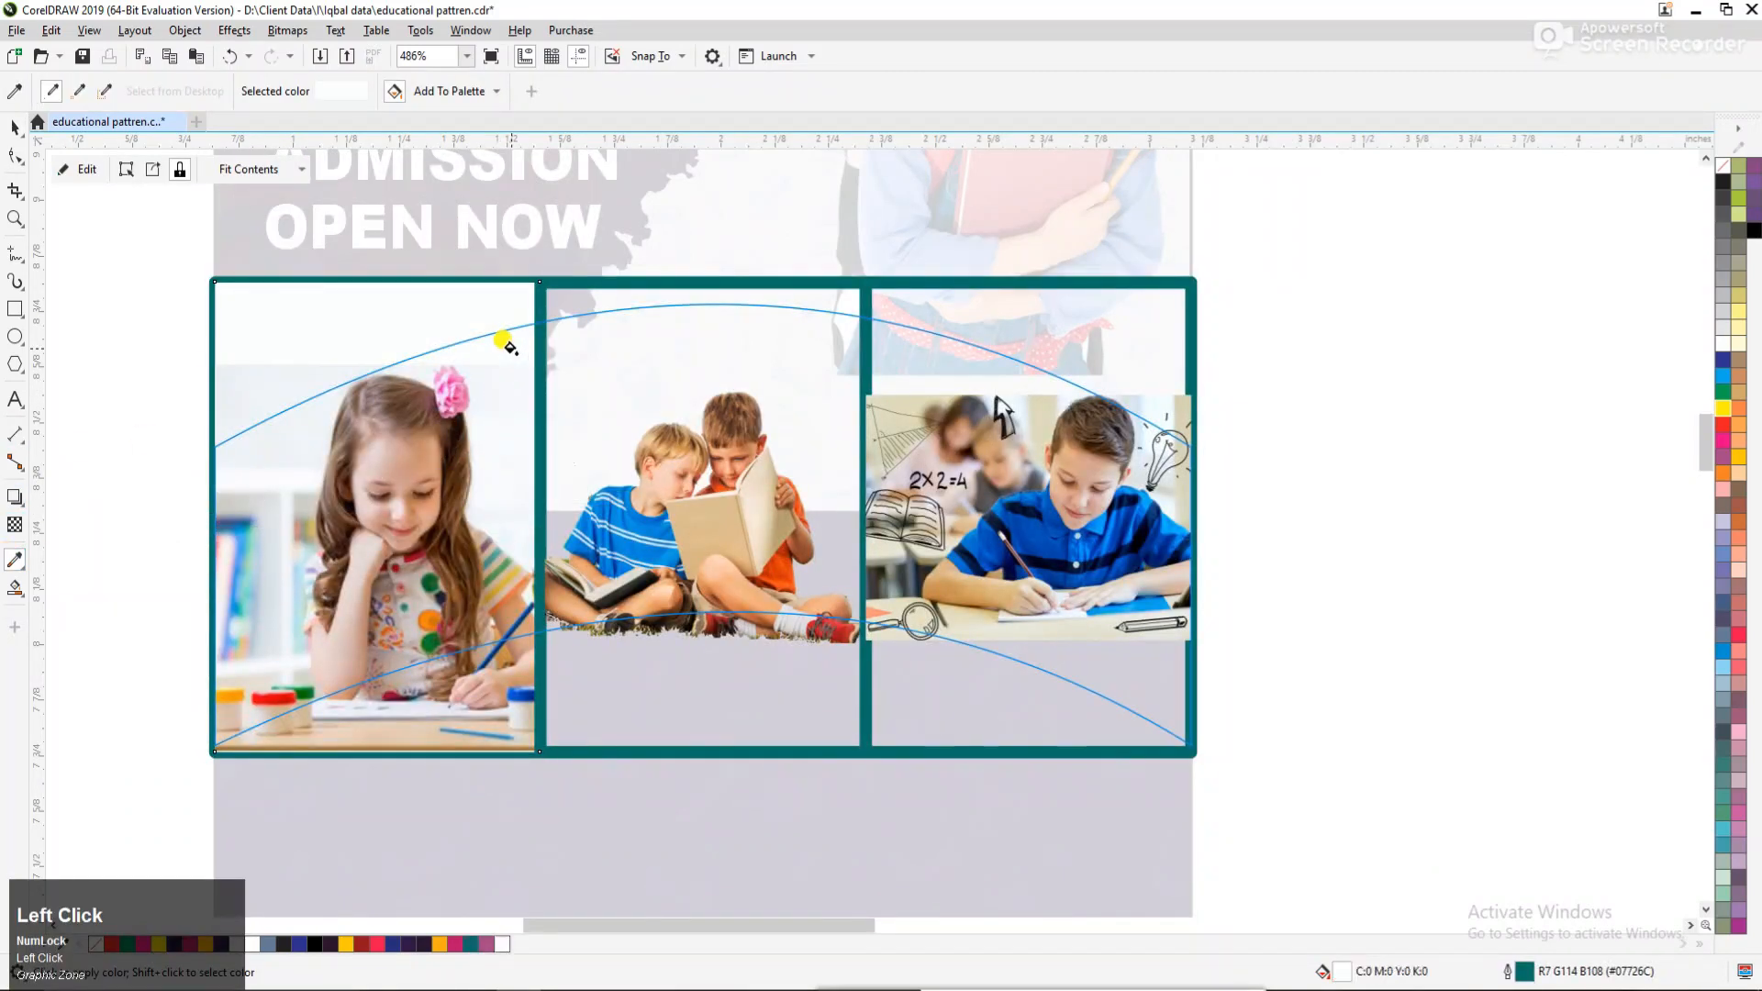
key(space)
click(1327, 398)
Enlarge the two boys' photo to about 1.241" × 0.951" and shift it slightly down within the middle frame.
double_click(750, 441)
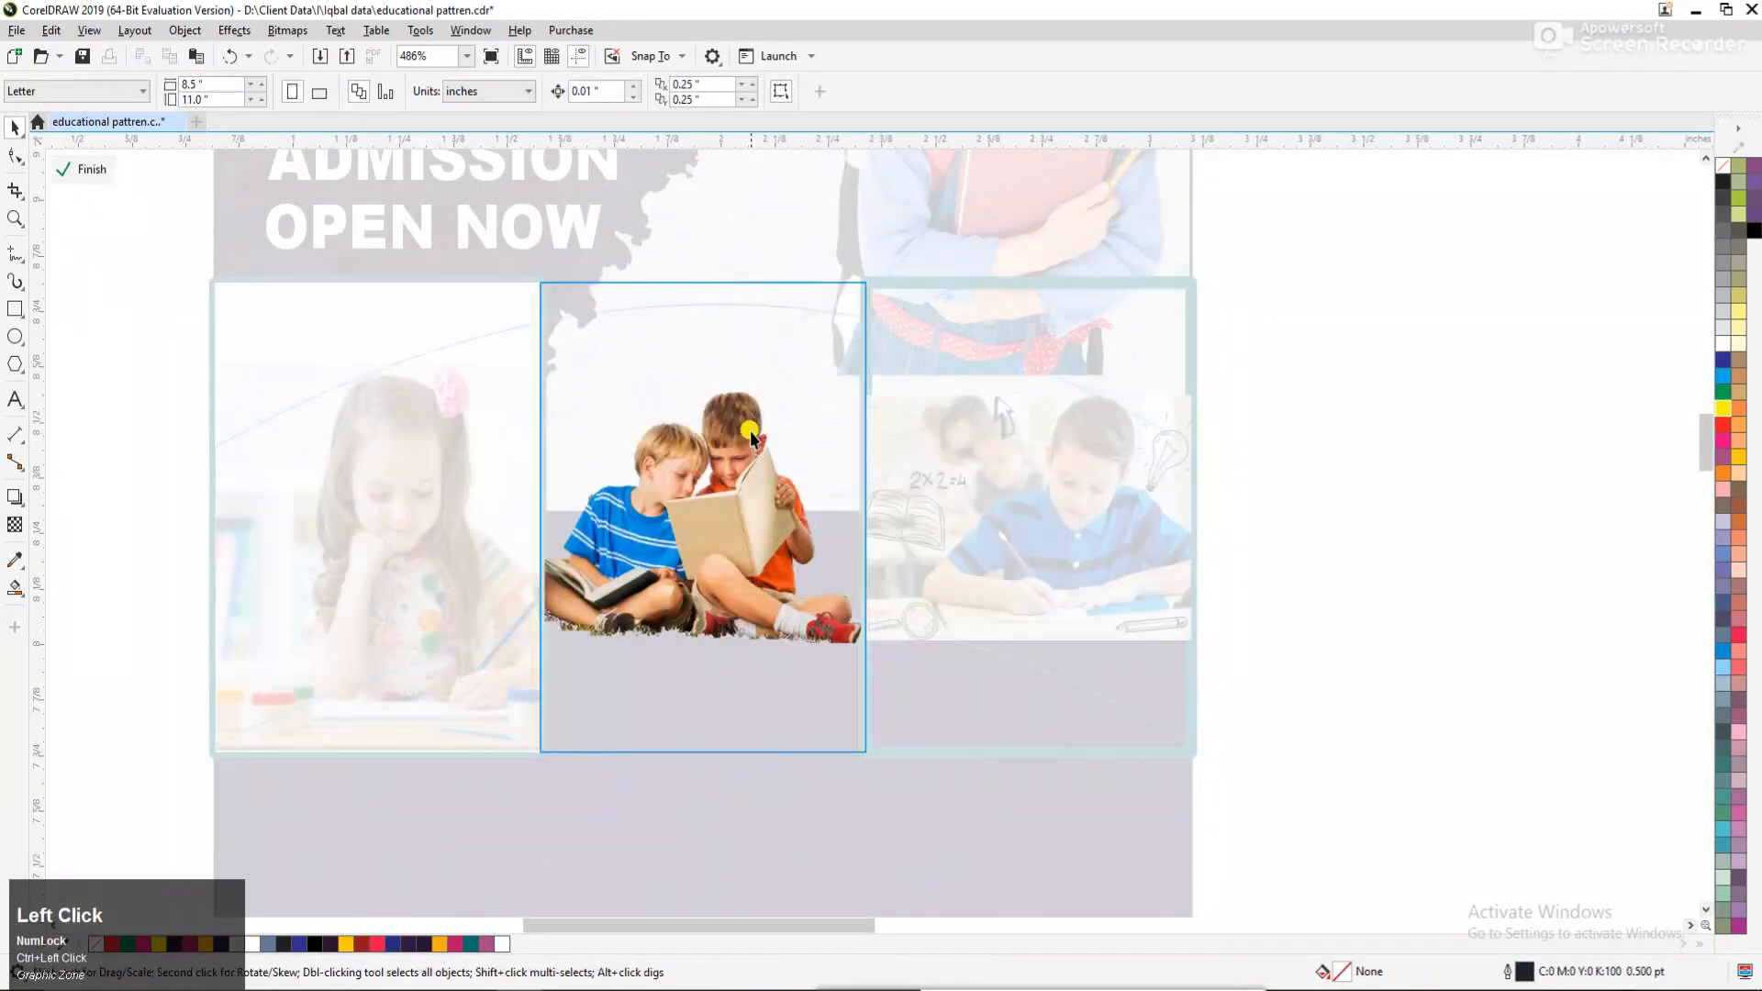
drag(864, 384, 971, 295)
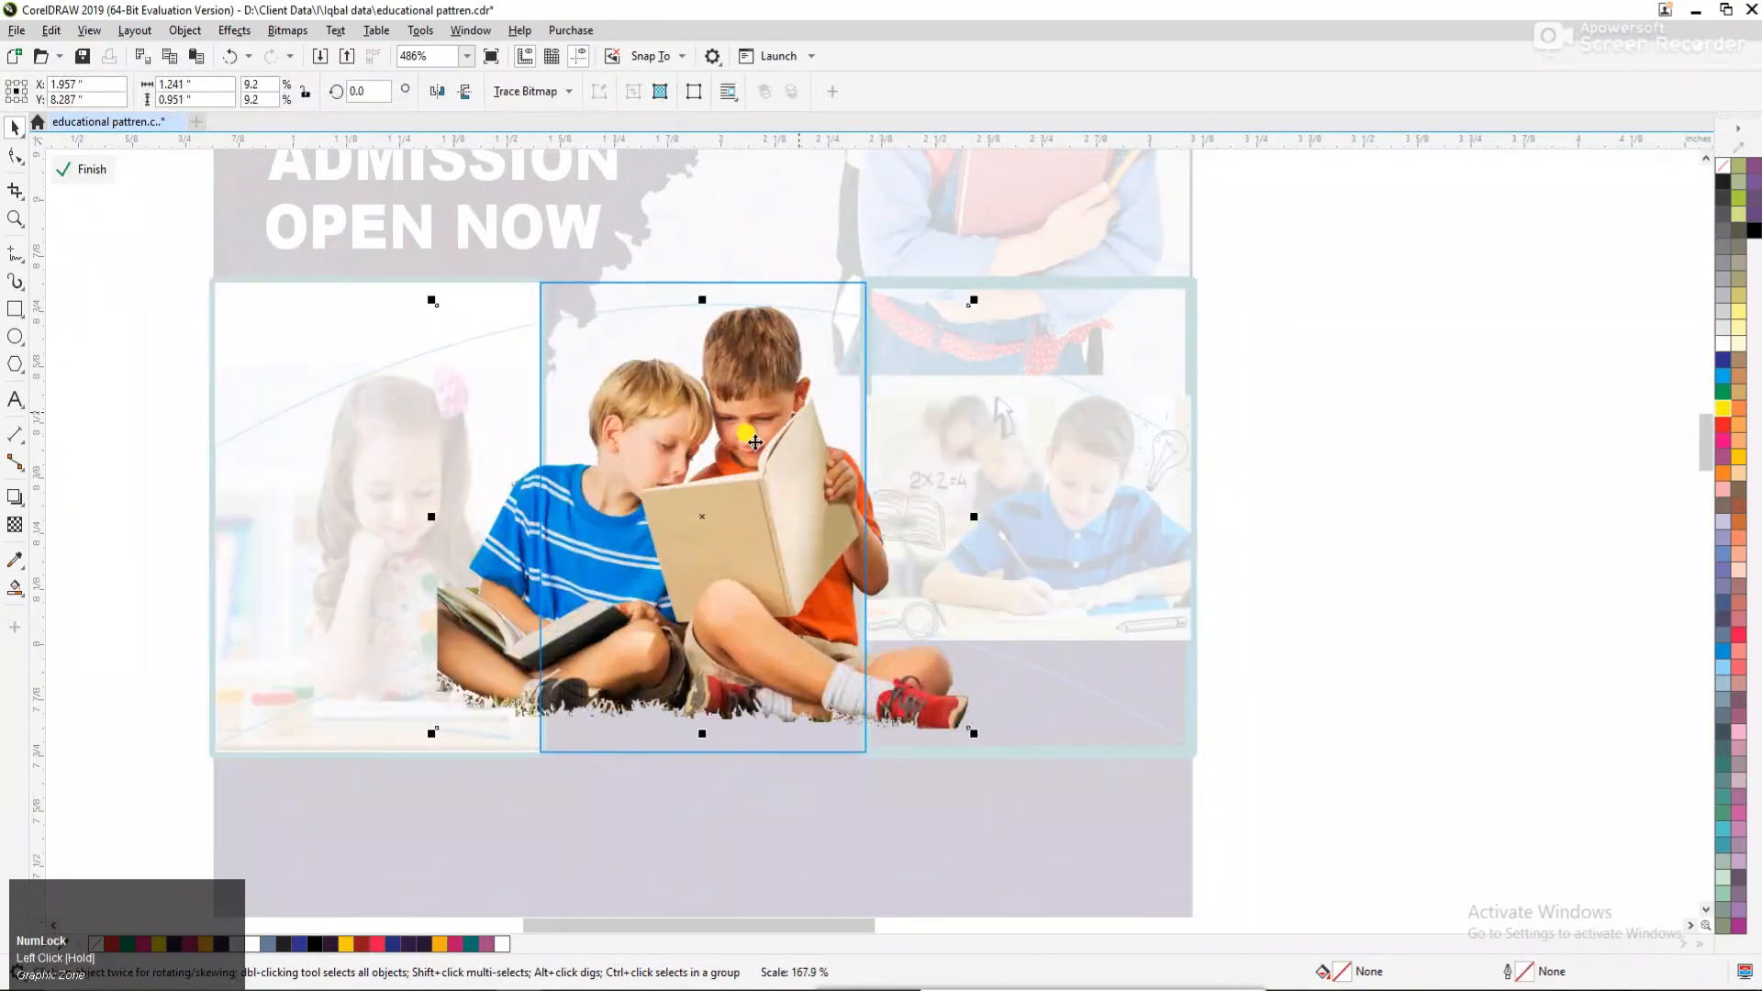
drag(748, 441, 745, 468)
ctrl+click(1266, 439)
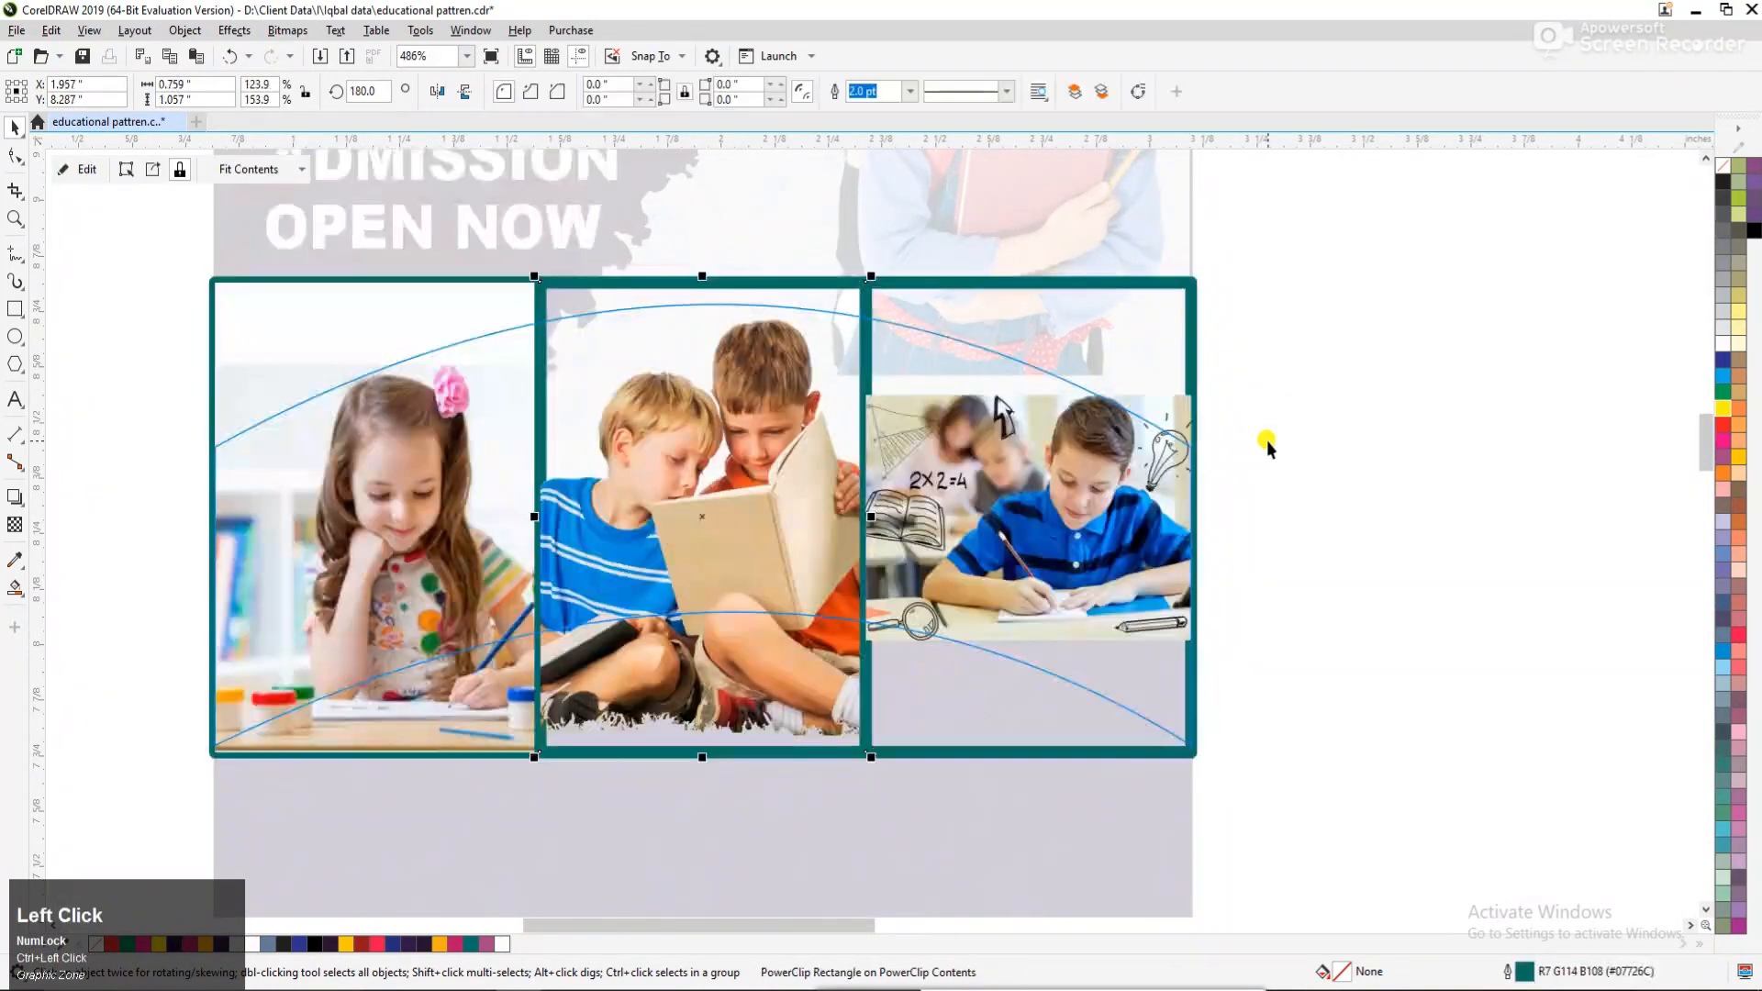
Enlarge the writing boy's photo to about 1.258" × 0.87" and move it so he fills the arched band's right frame.
ctrl+click(1333, 437)
click(1353, 459)
click(1056, 516)
alt+click(1056, 516)
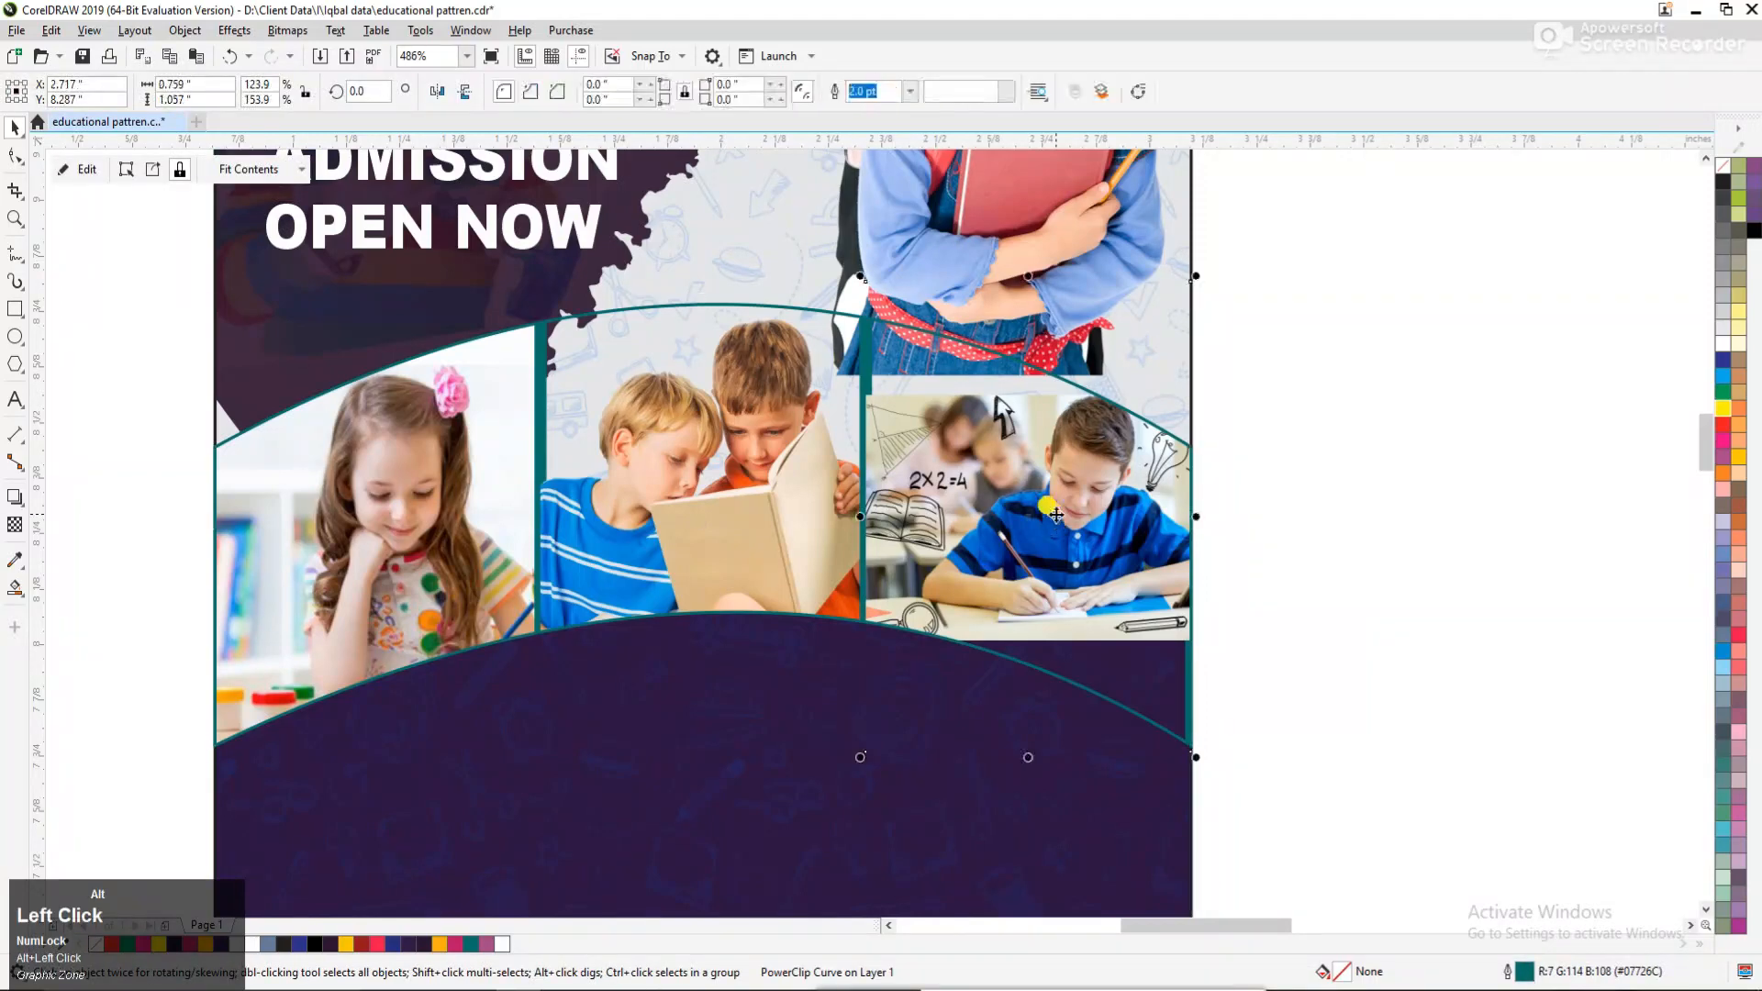
drag(1205, 388, 1273, 337)
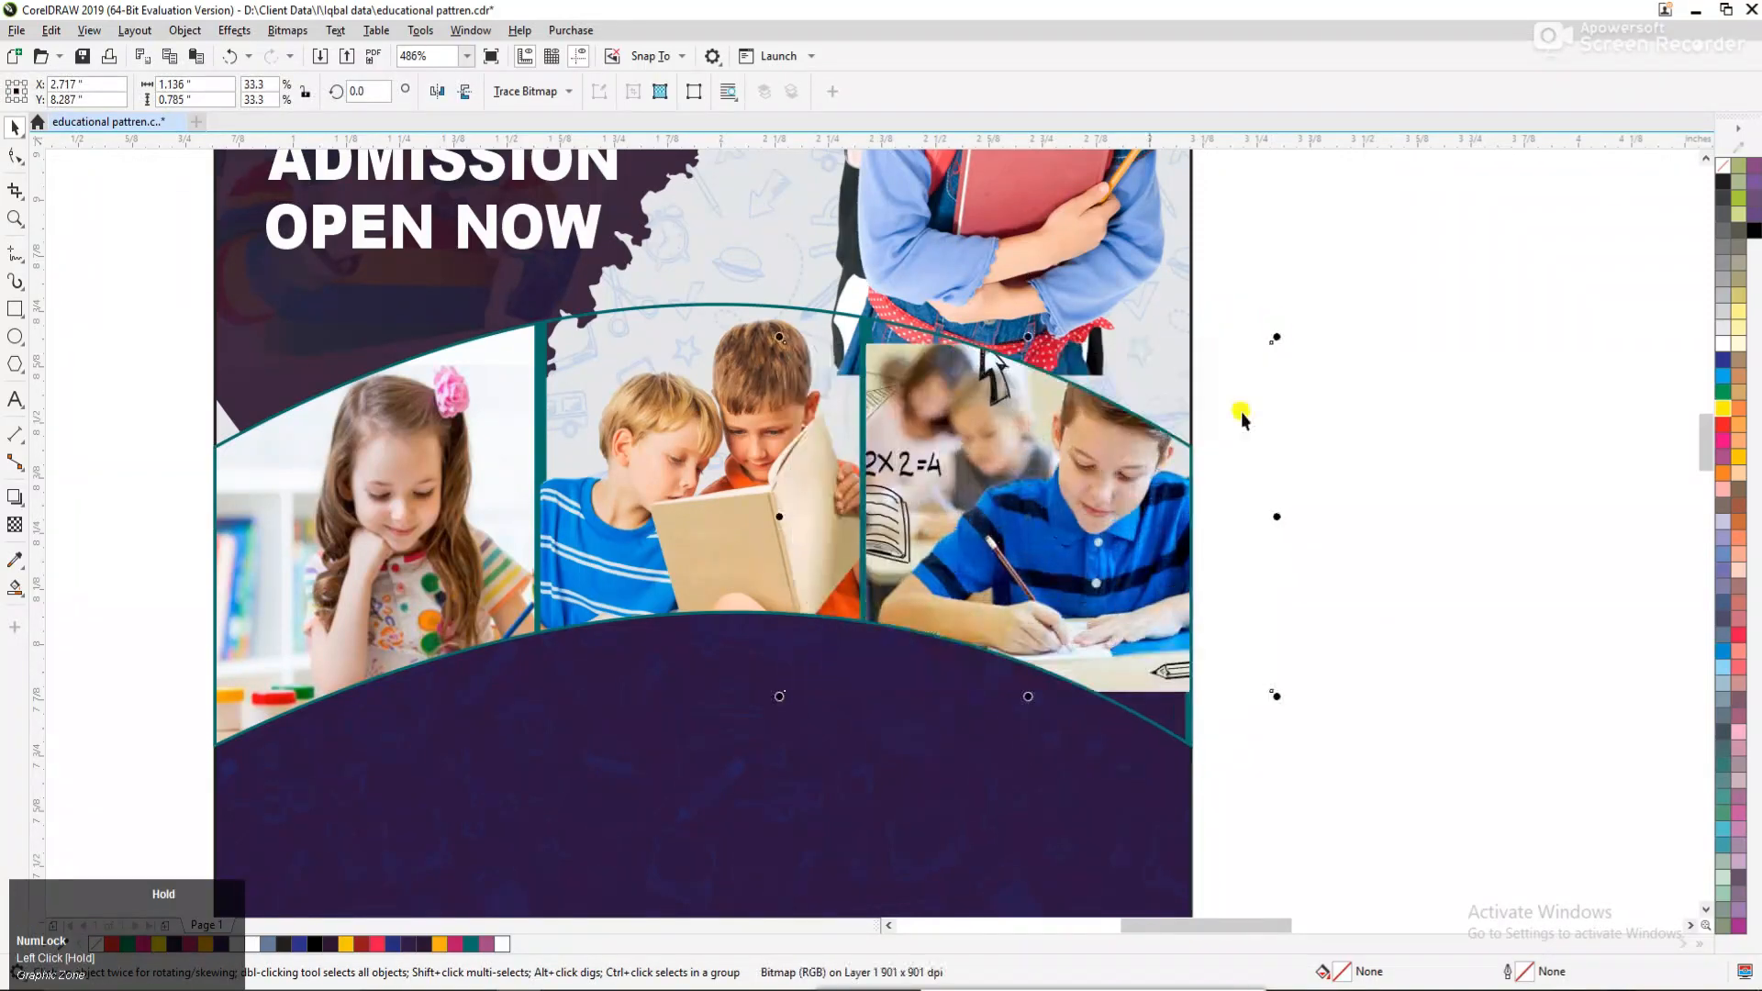
drag(1102, 511, 1019, 559)
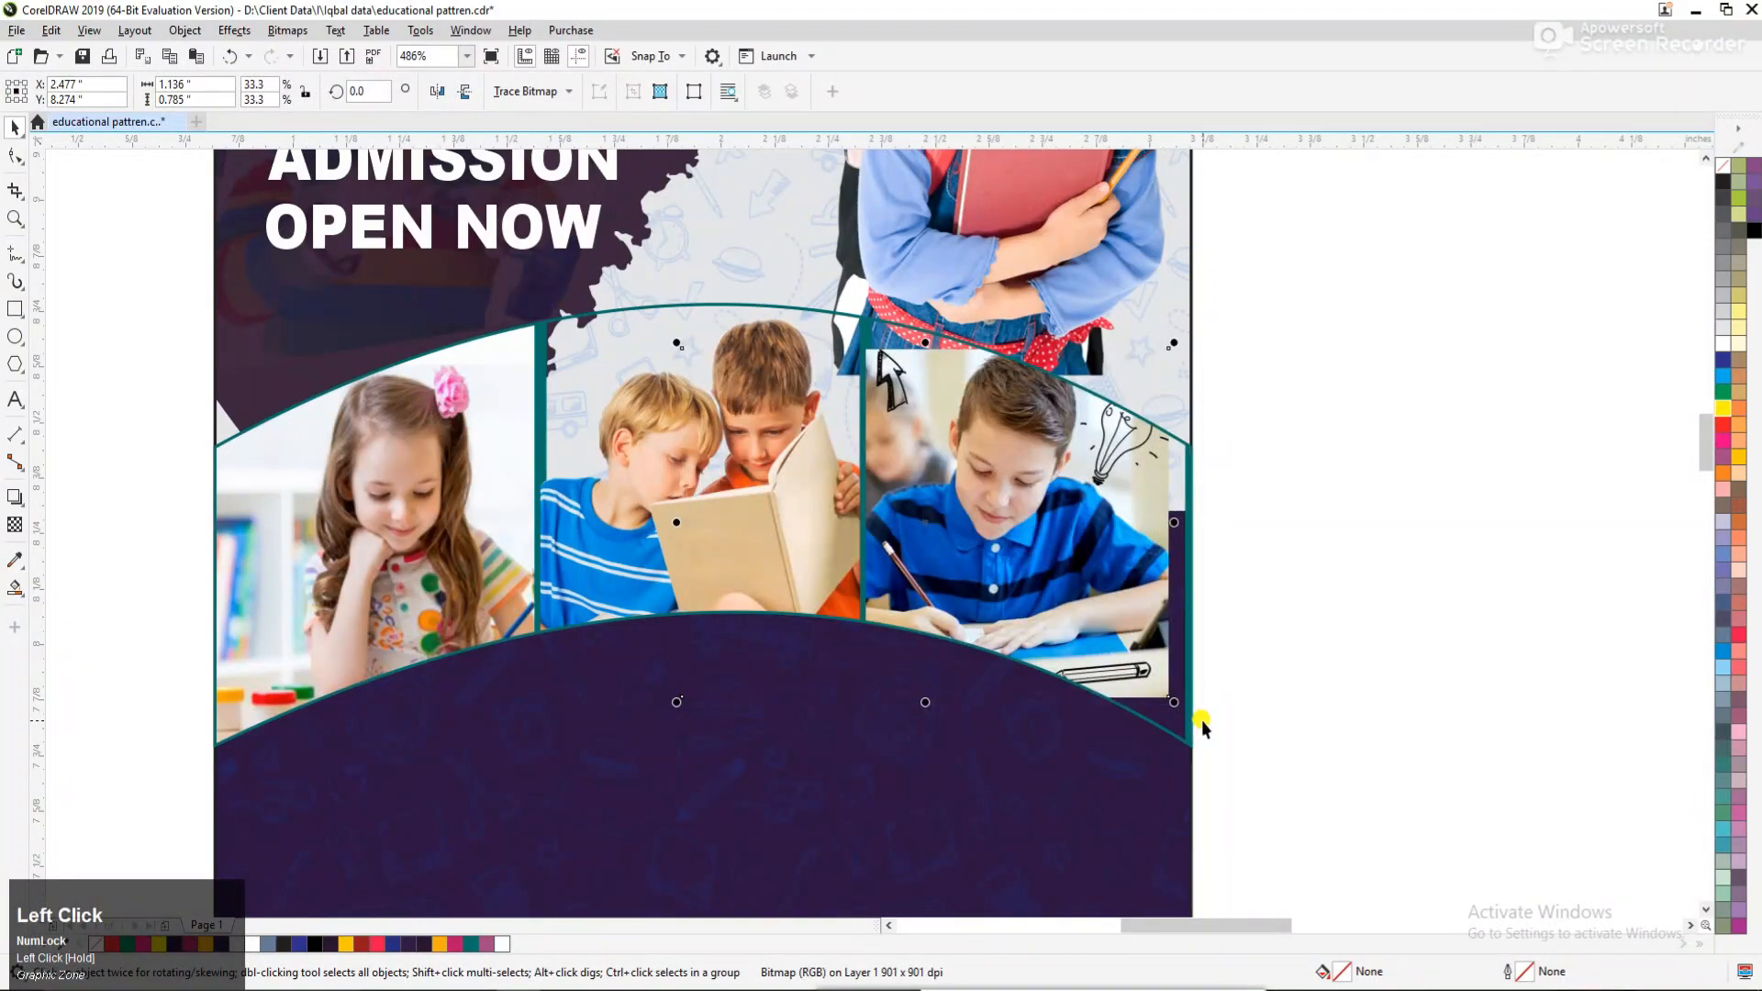
drag(1177, 705, 1228, 743)
drag(1105, 578, 1086, 606)
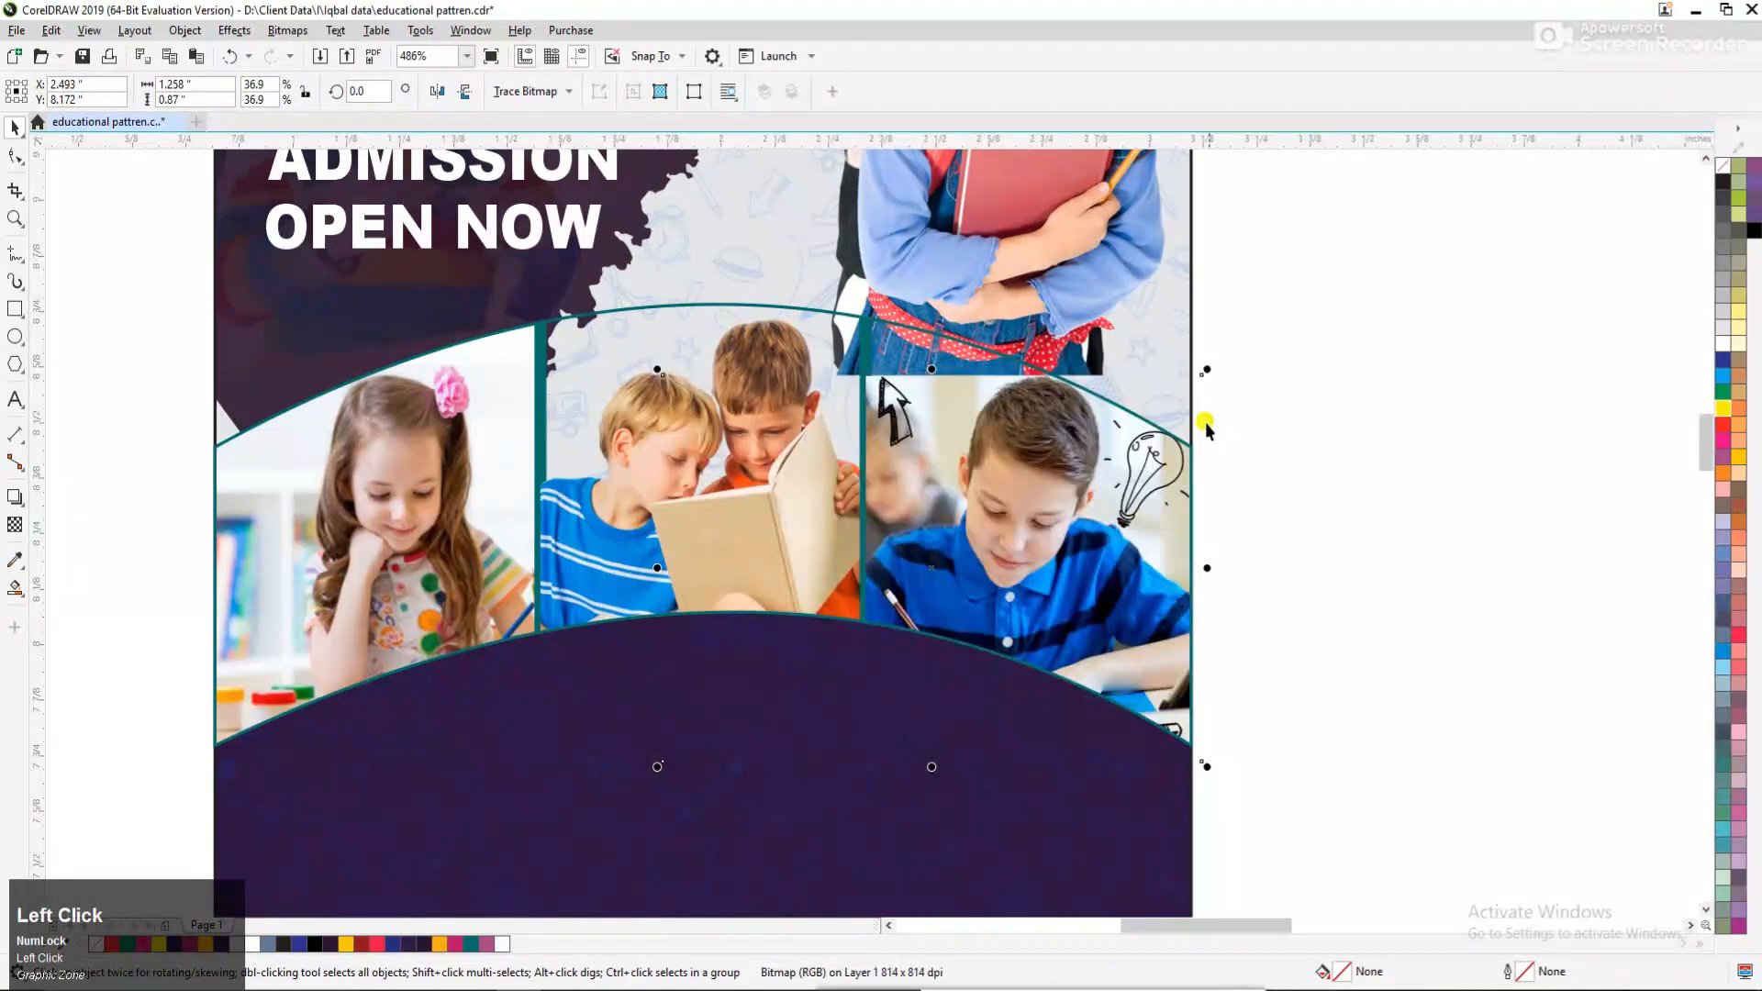
Enlarge the writing boy's photo slightly more and nudge it down within the right frame.
drag(1204, 362, 1212, 353)
drag(1110, 491, 1108, 505)
drag(1219, 767, 1230, 775)
Fill the right frame with a near-white color sampled from the artwork.
double_click(992, 432)
click(977, 423)
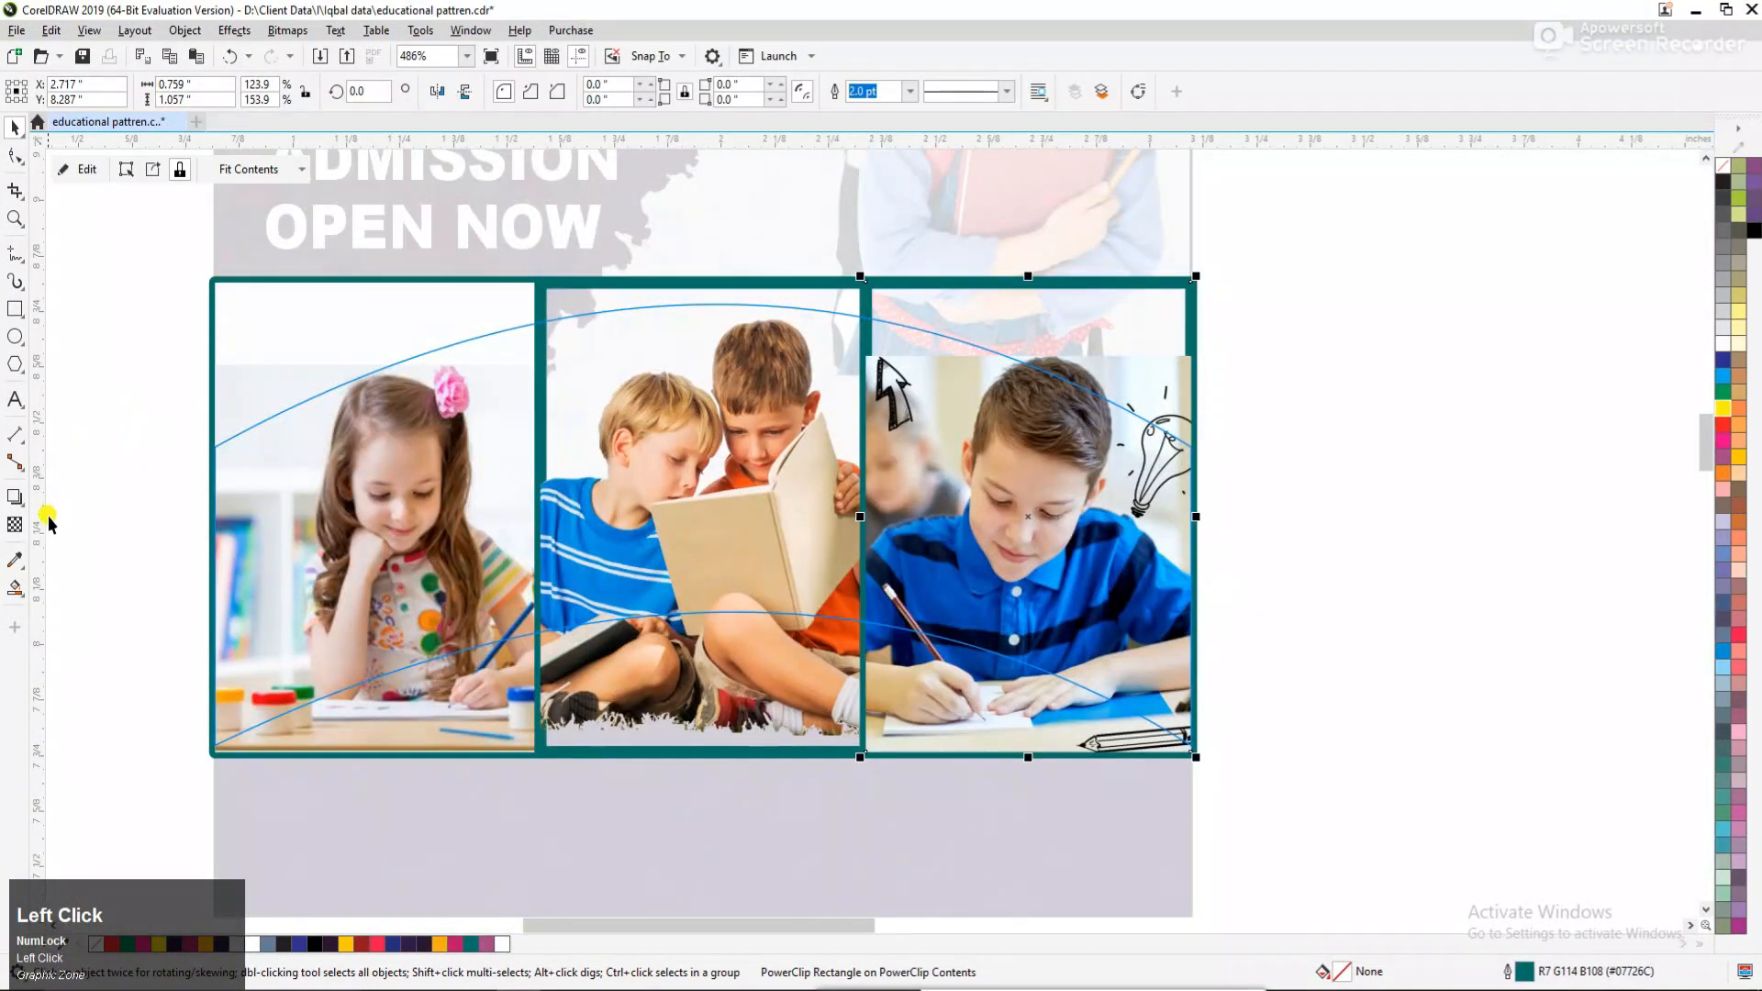
click(15, 560)
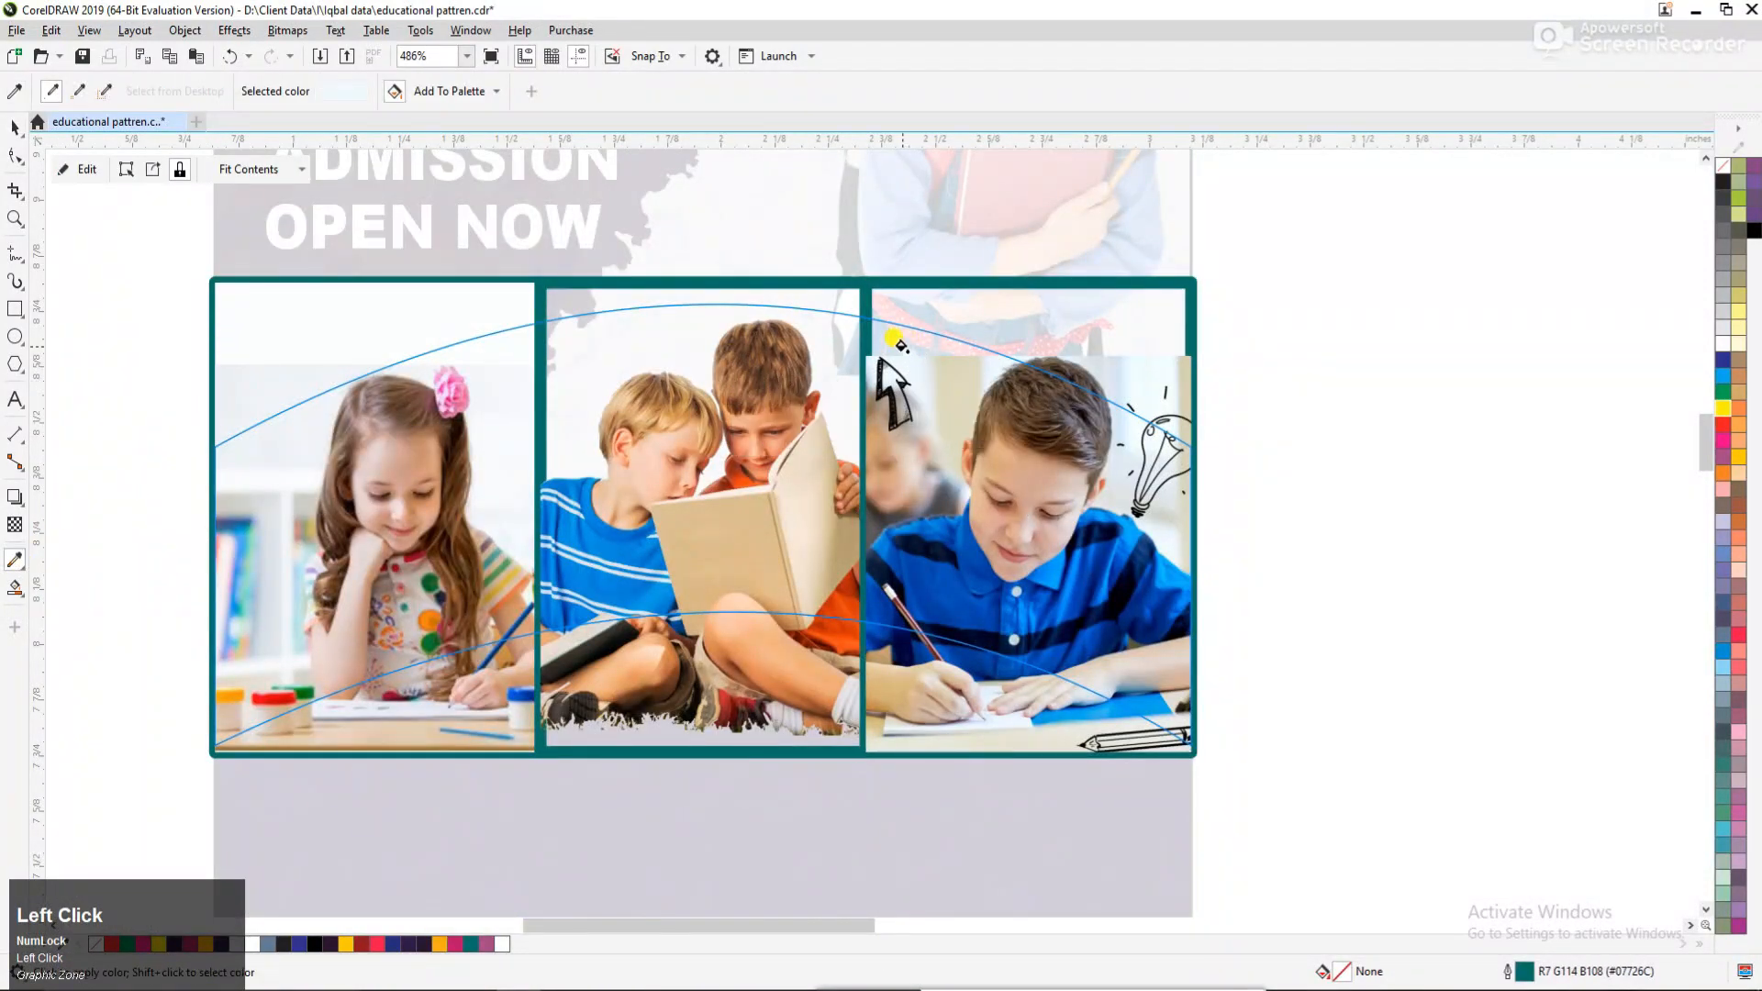
click(895, 341)
key(space)
click(1247, 306)
ctrl+click(1301, 355)
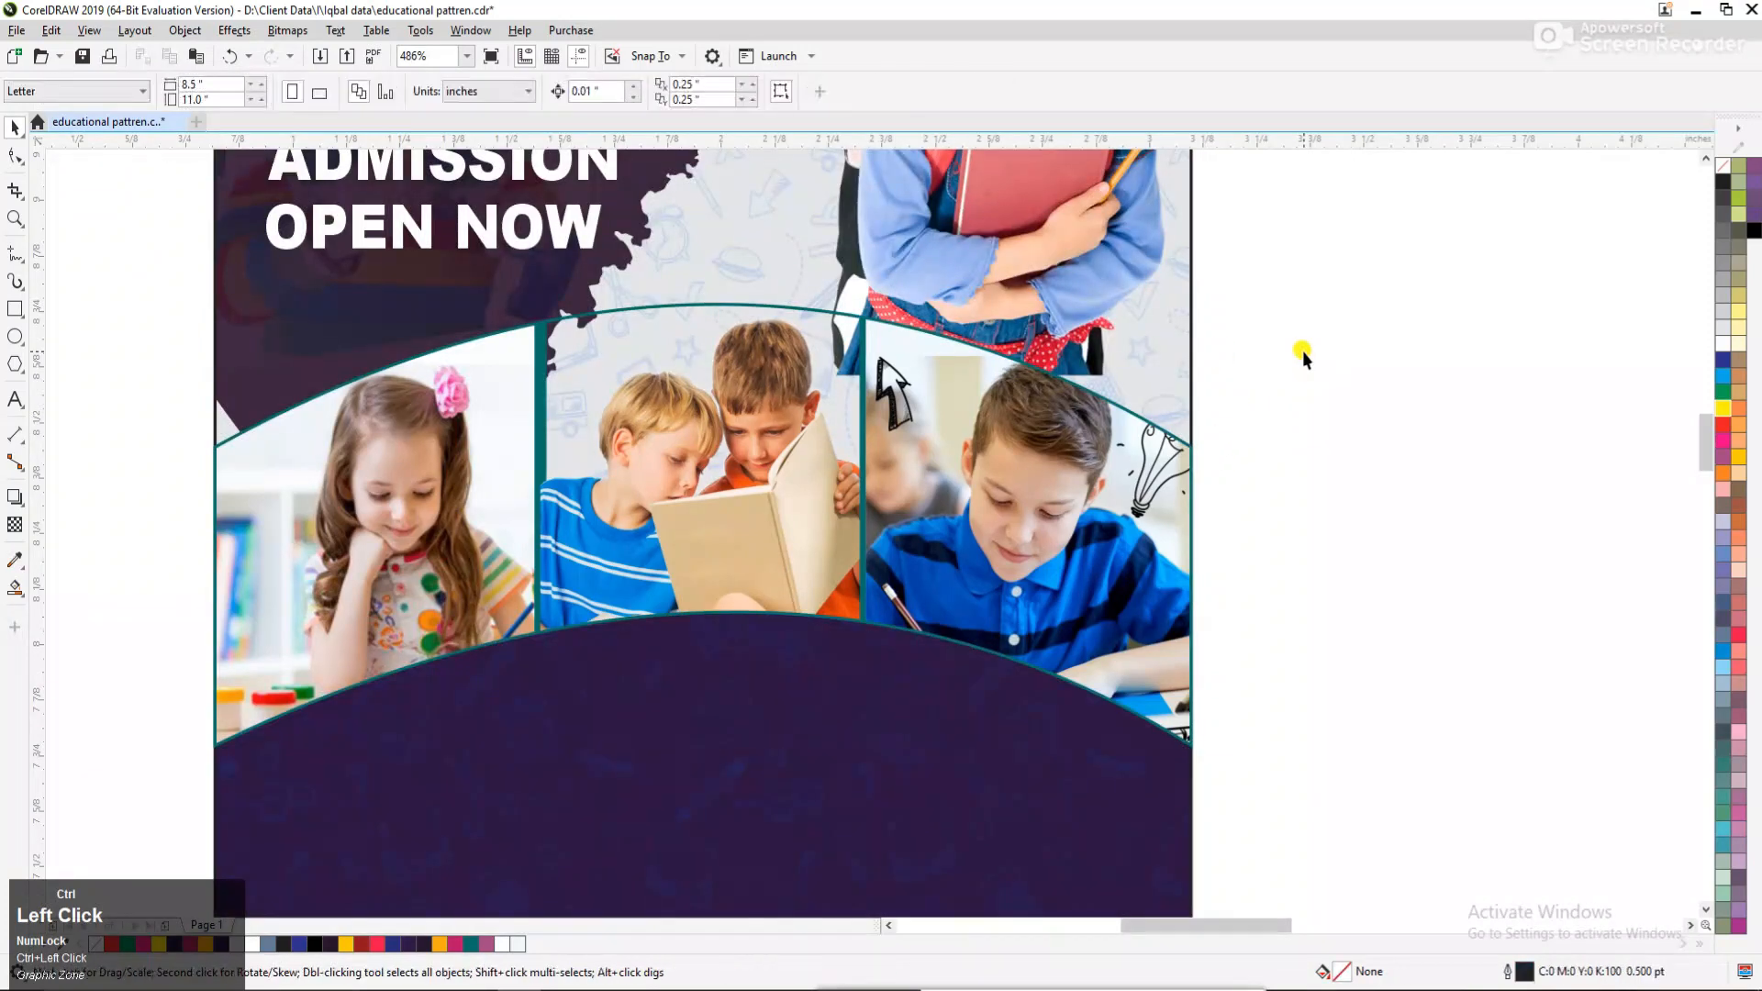
Shrink the two boys' photo and move it slightly up so both boys fit inside the arched band's middle frame.
key(F3)
key(F2)
drag(517, 296, 1307, 644)
click(896, 464)
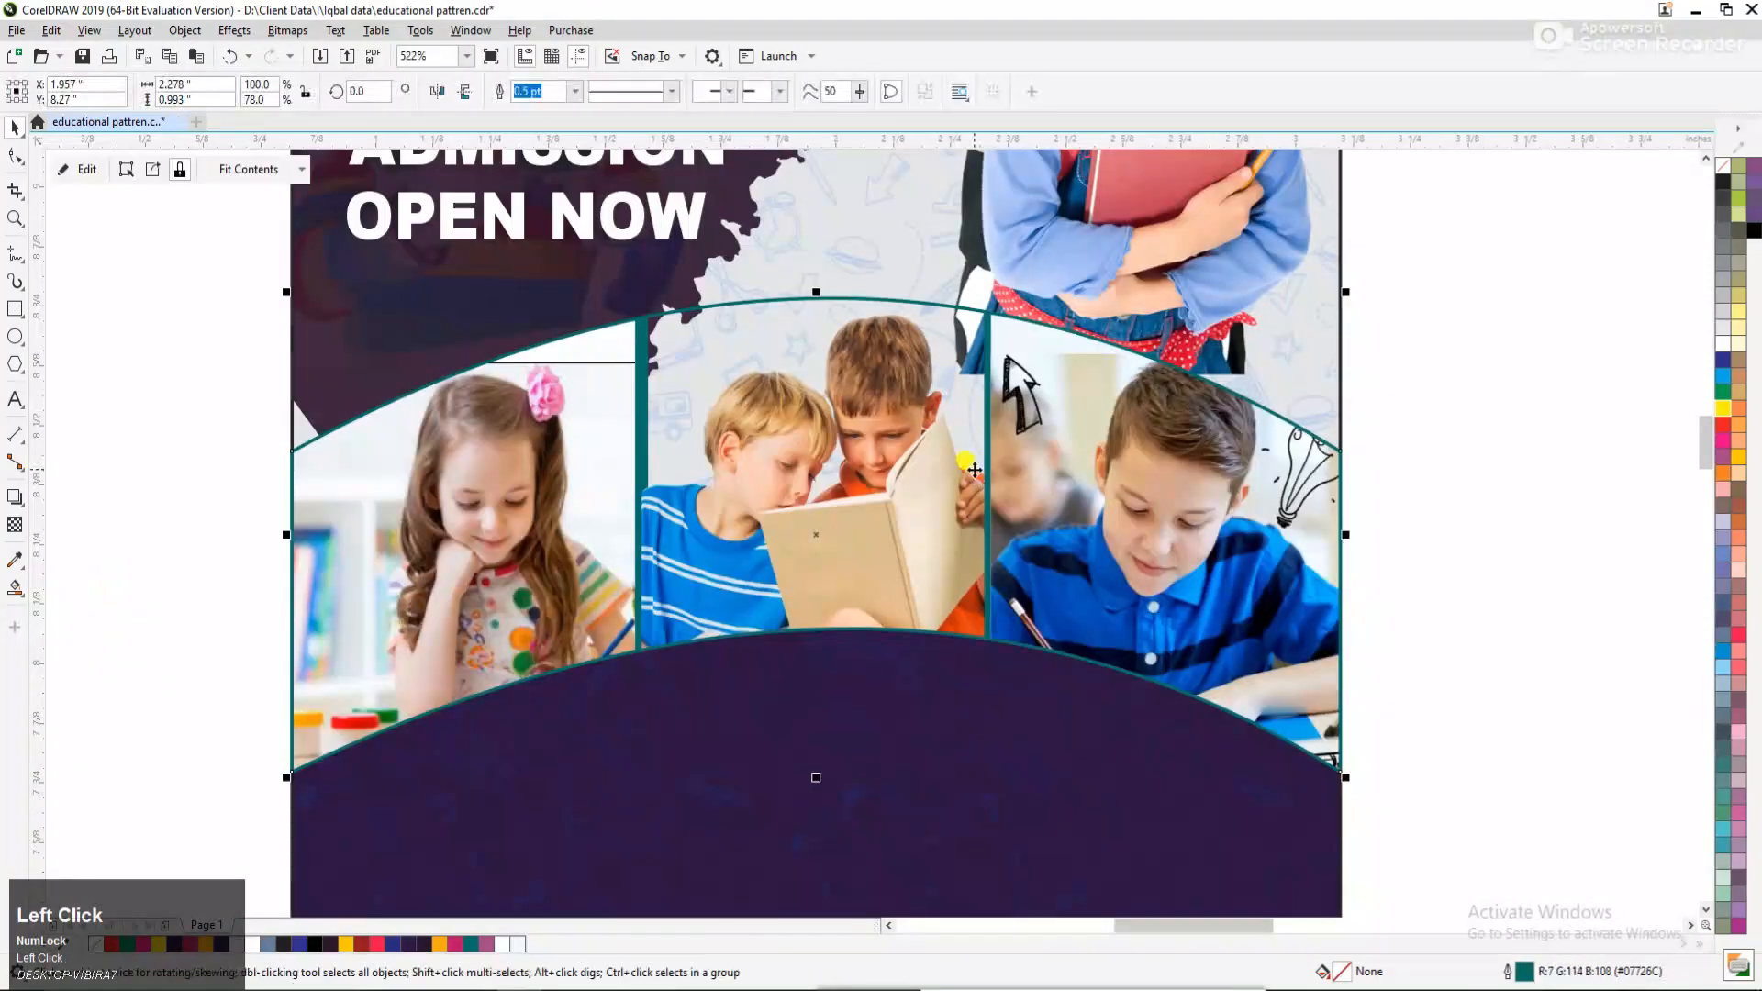
alt+click(896, 463)
click(898, 466)
drag(1118, 309, 1080, 338)
drag(815, 478, 827, 458)
Pull the left frame's upper-right corner slightly inward, nudge the frame, and extend its lower-left corner beyond the flyer's edge.
click(539, 524)
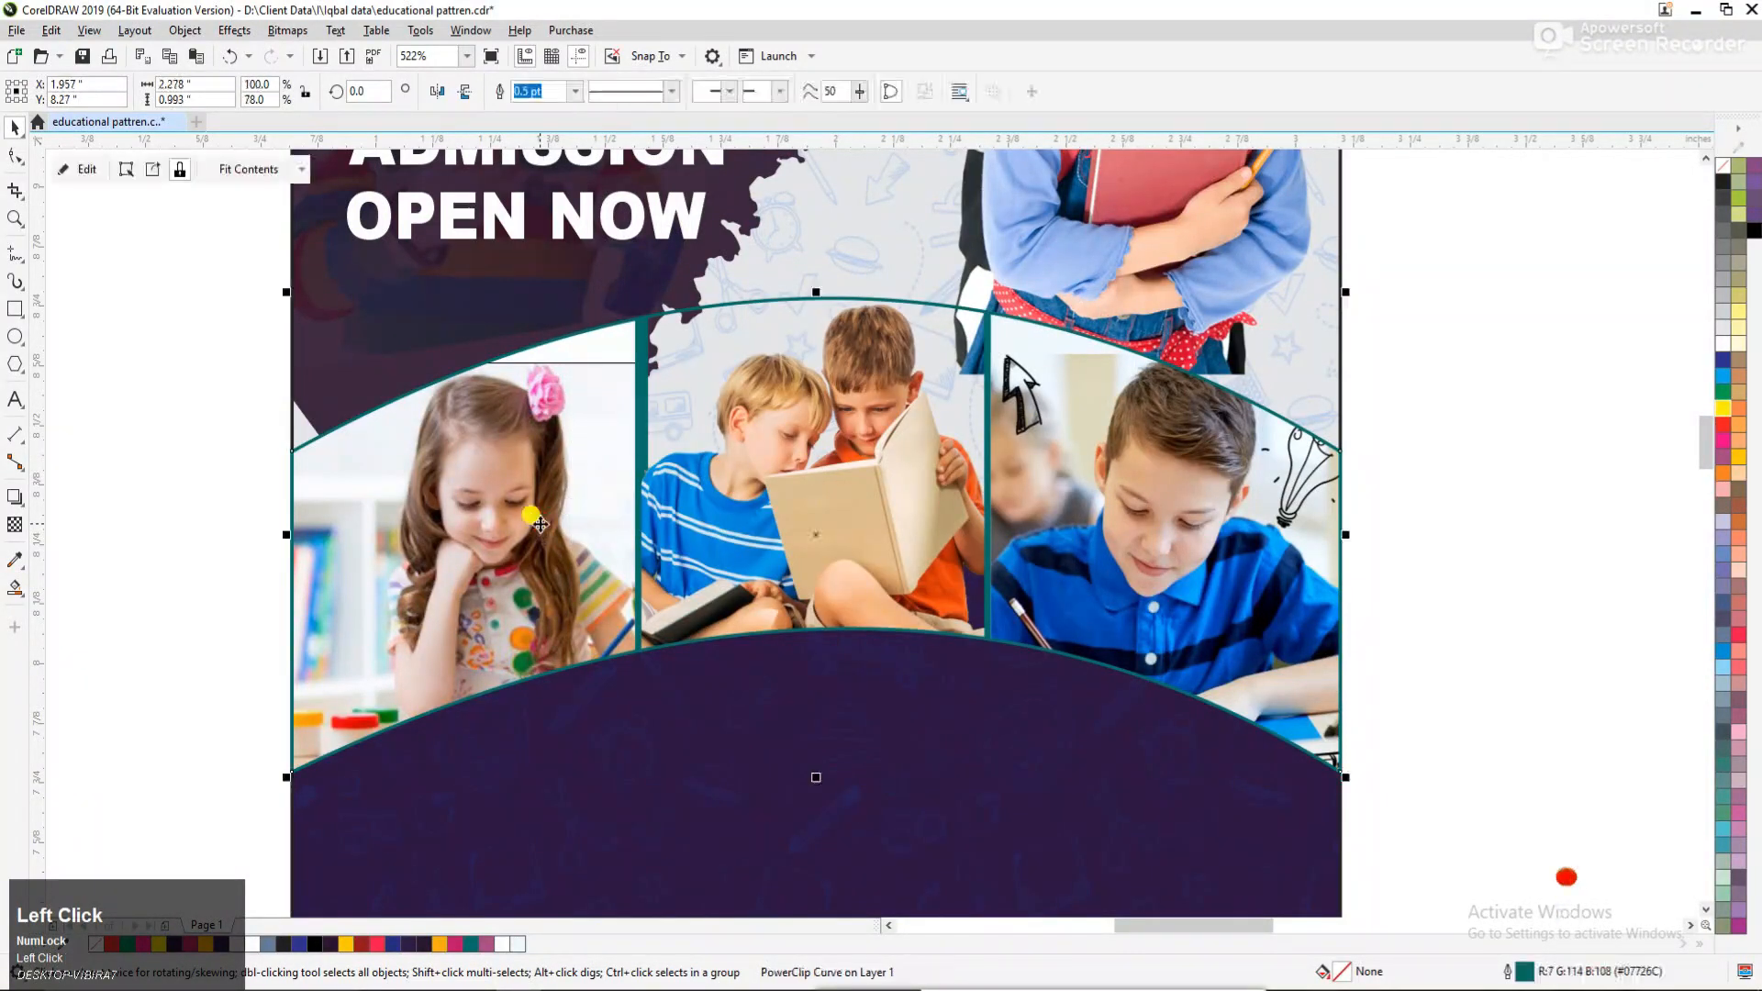
alt+click(646, 379)
drag(646, 270, 637, 282)
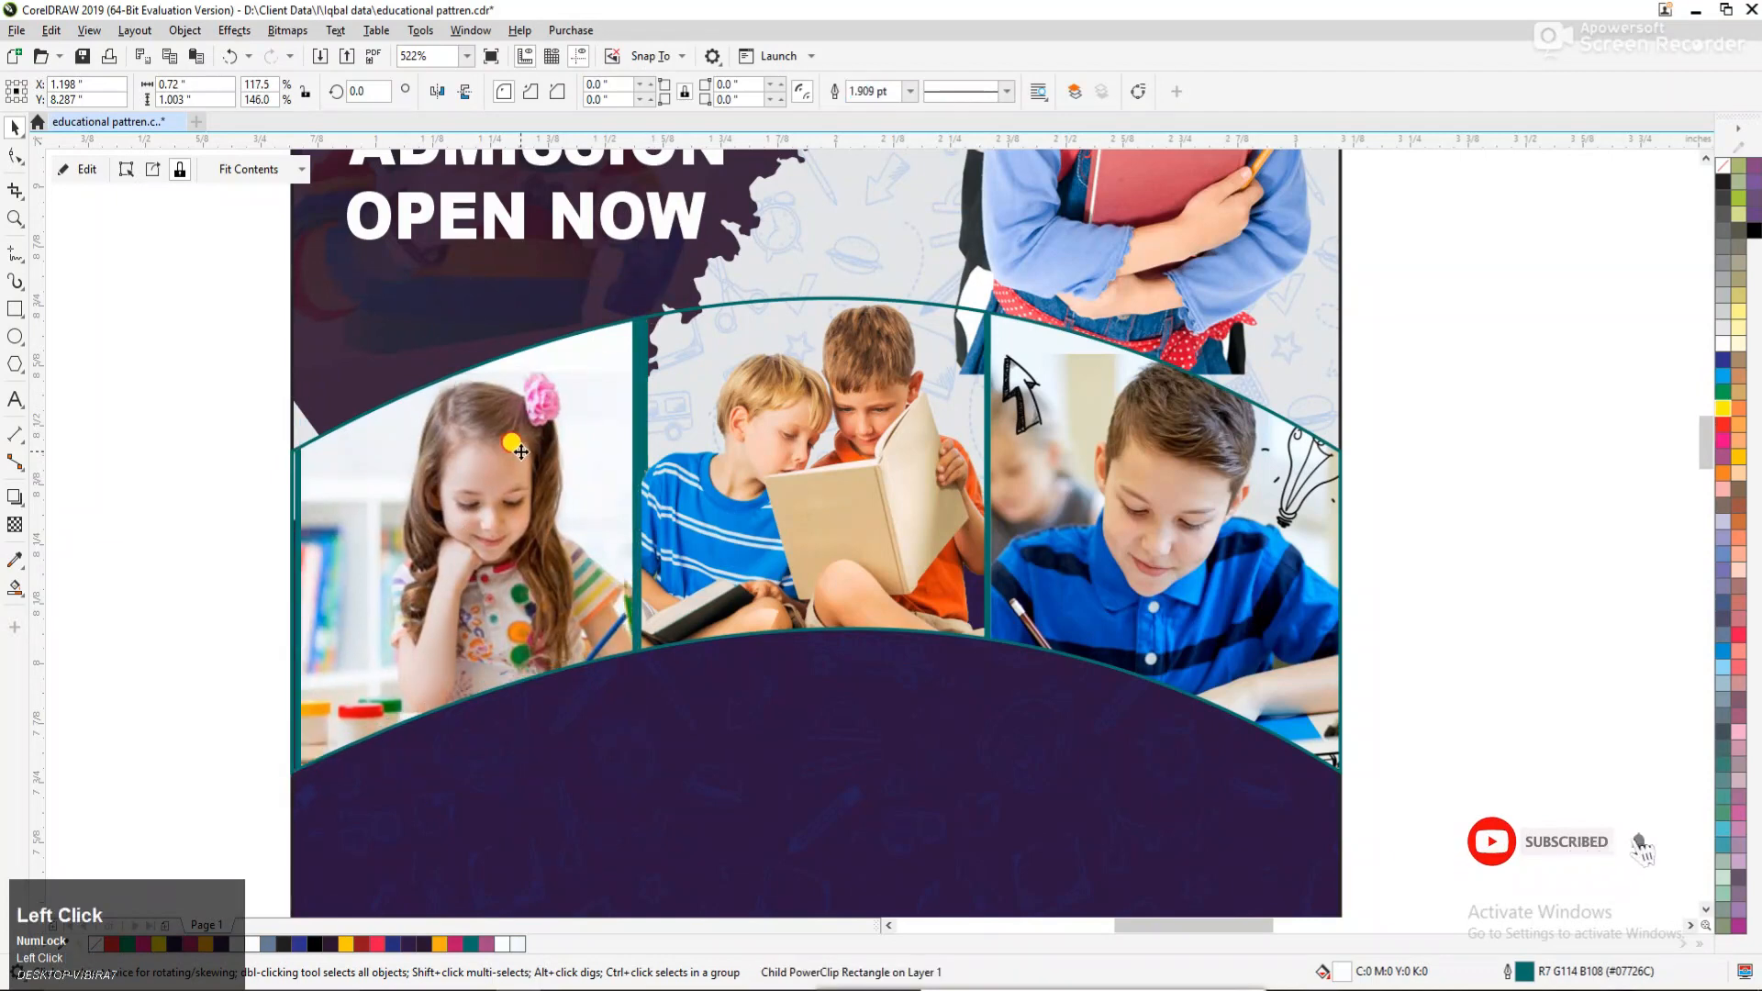
drag(520, 453, 525, 456)
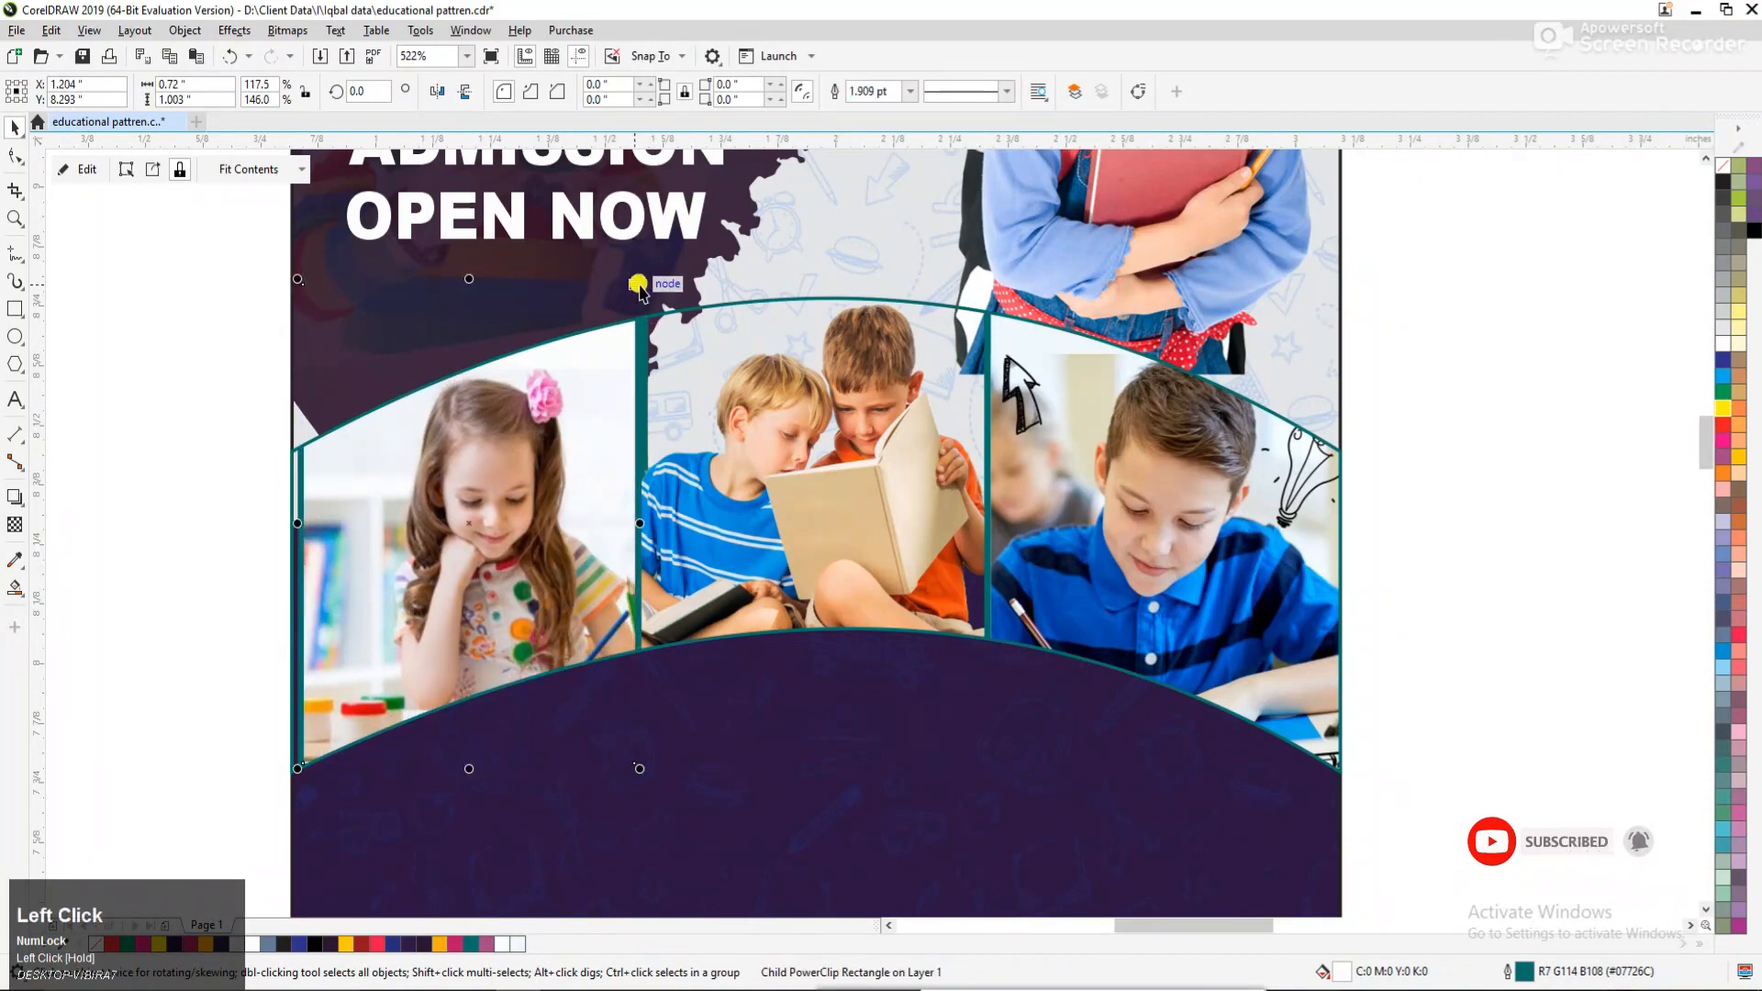
drag(640, 283, 637, 286)
drag(547, 431, 544, 435)
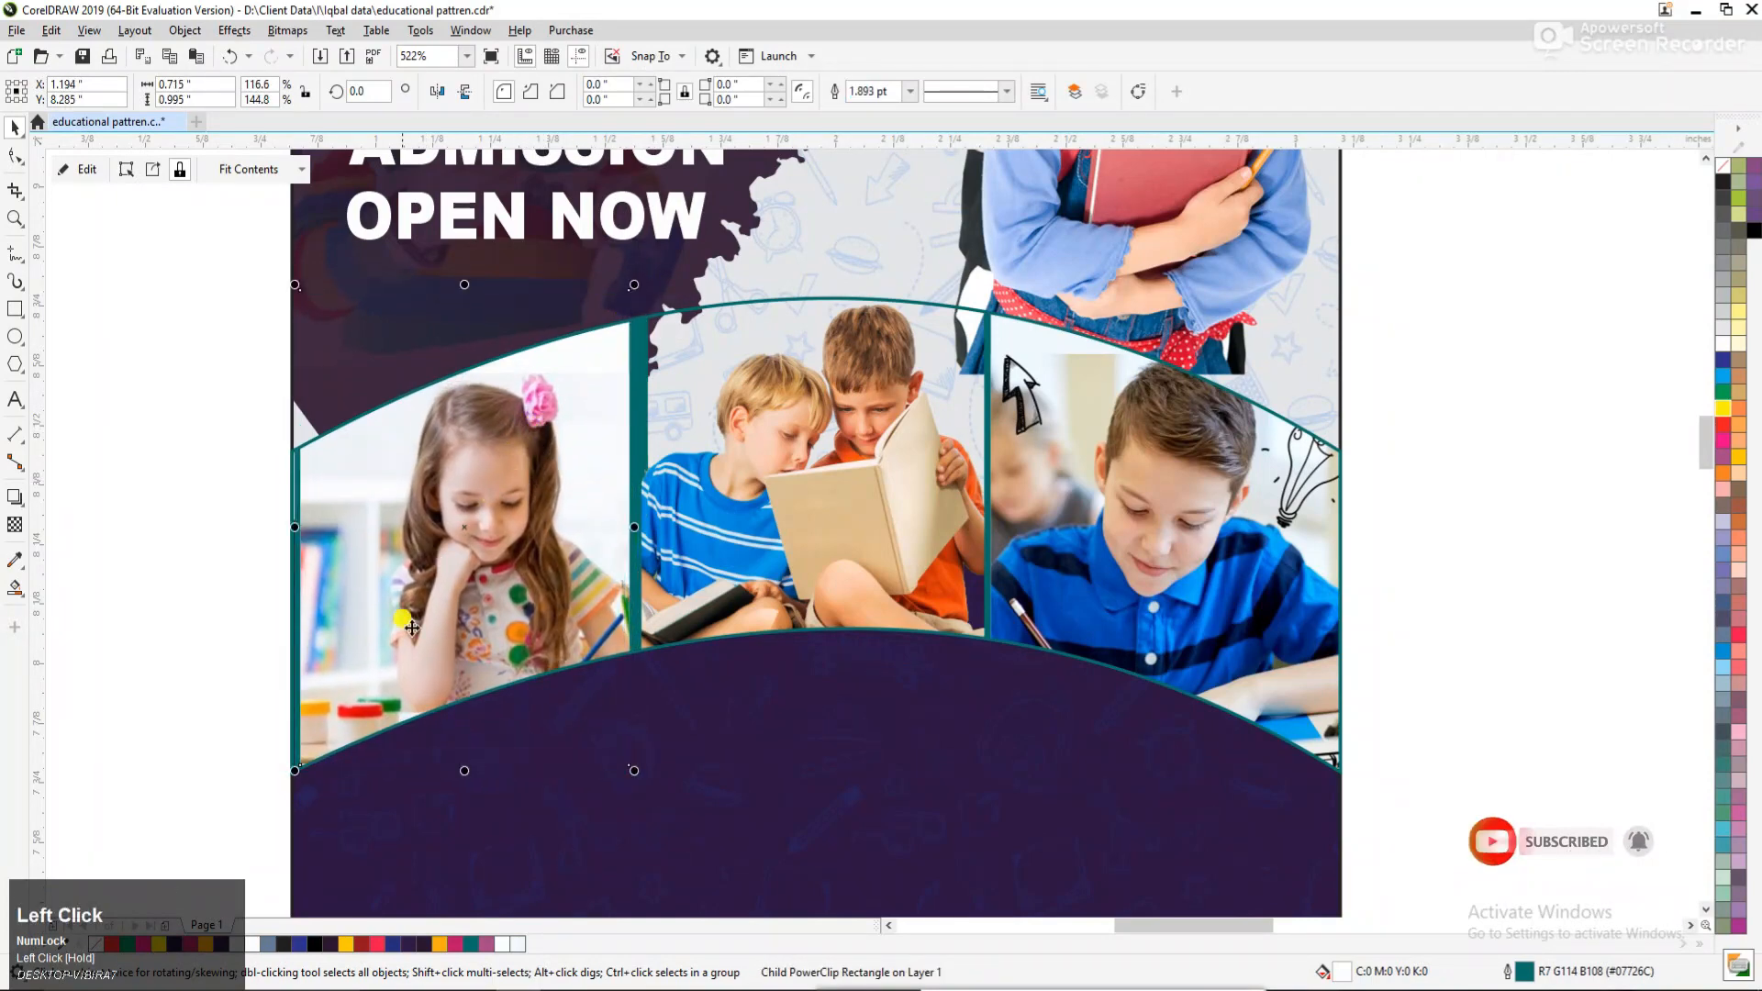
drag(295, 770, 263, 805)
click(197, 620)
key(F3)
key(F2)
drag(410, 405, 1285, 749)
click(903, 514)
double_click(1081, 497)
click(1083, 502)
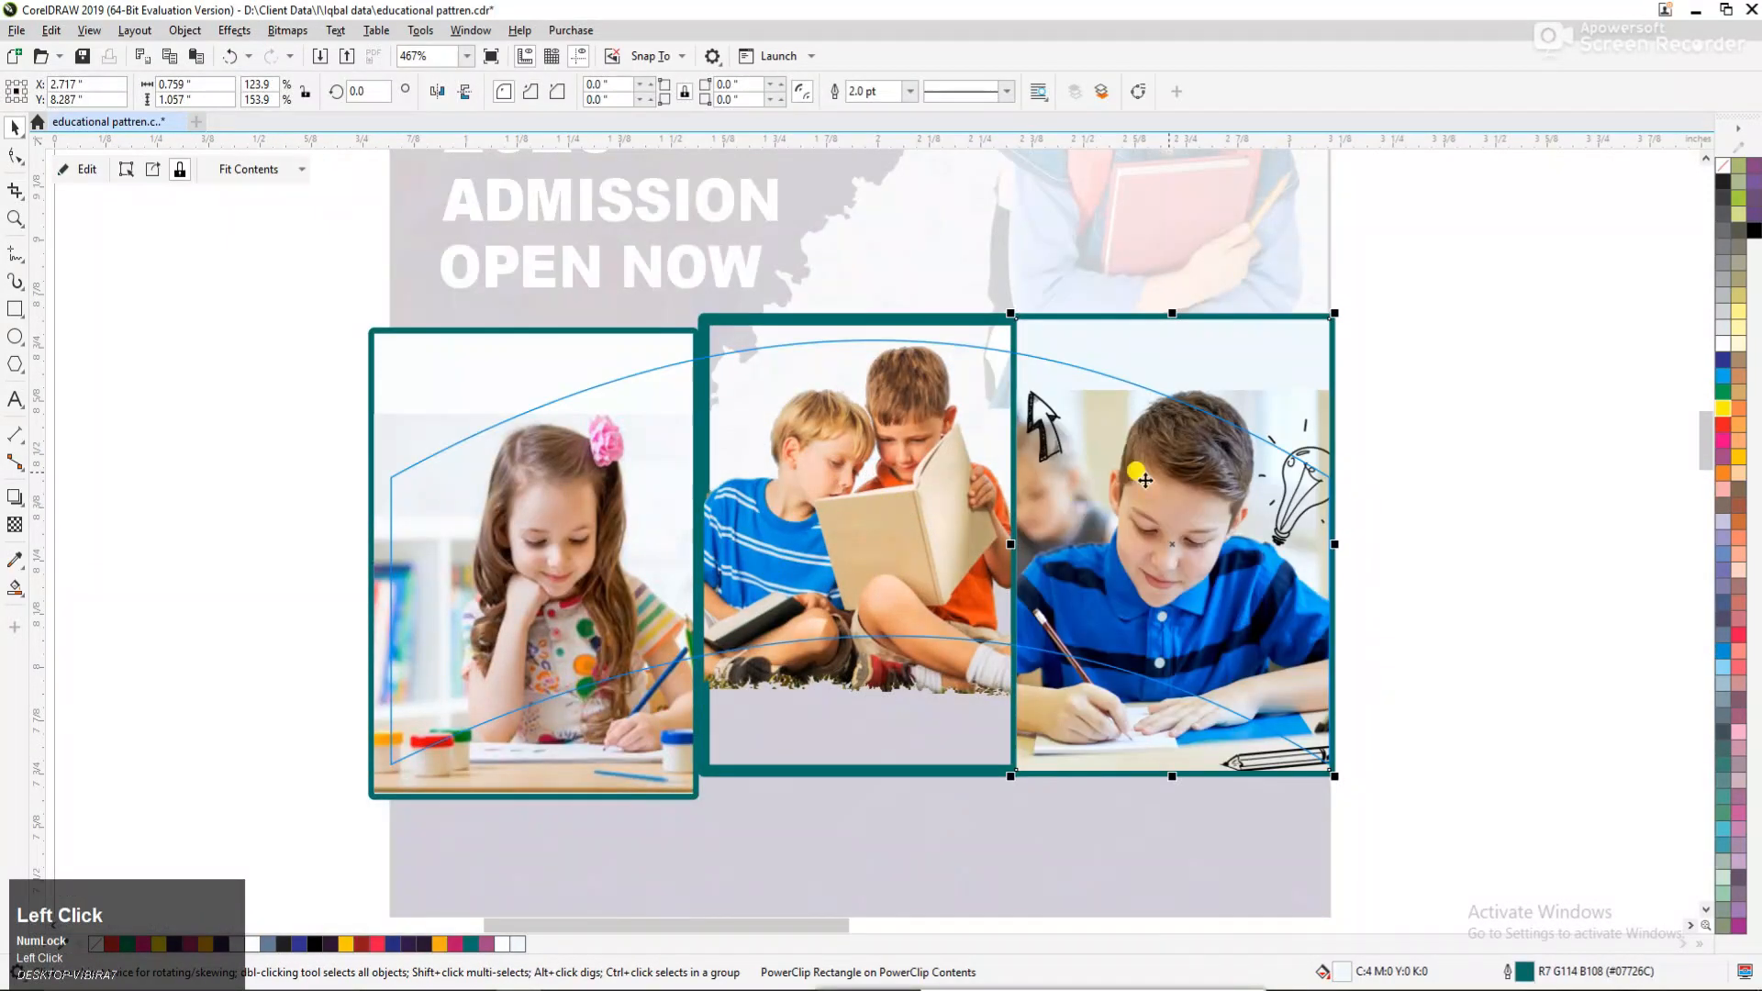
click(1141, 473)
ctrl+click(1461, 326)
Give the arched band a 3 pt outline with rounded corners, set behind the fill and scaling with the object.
click(1258, 457)
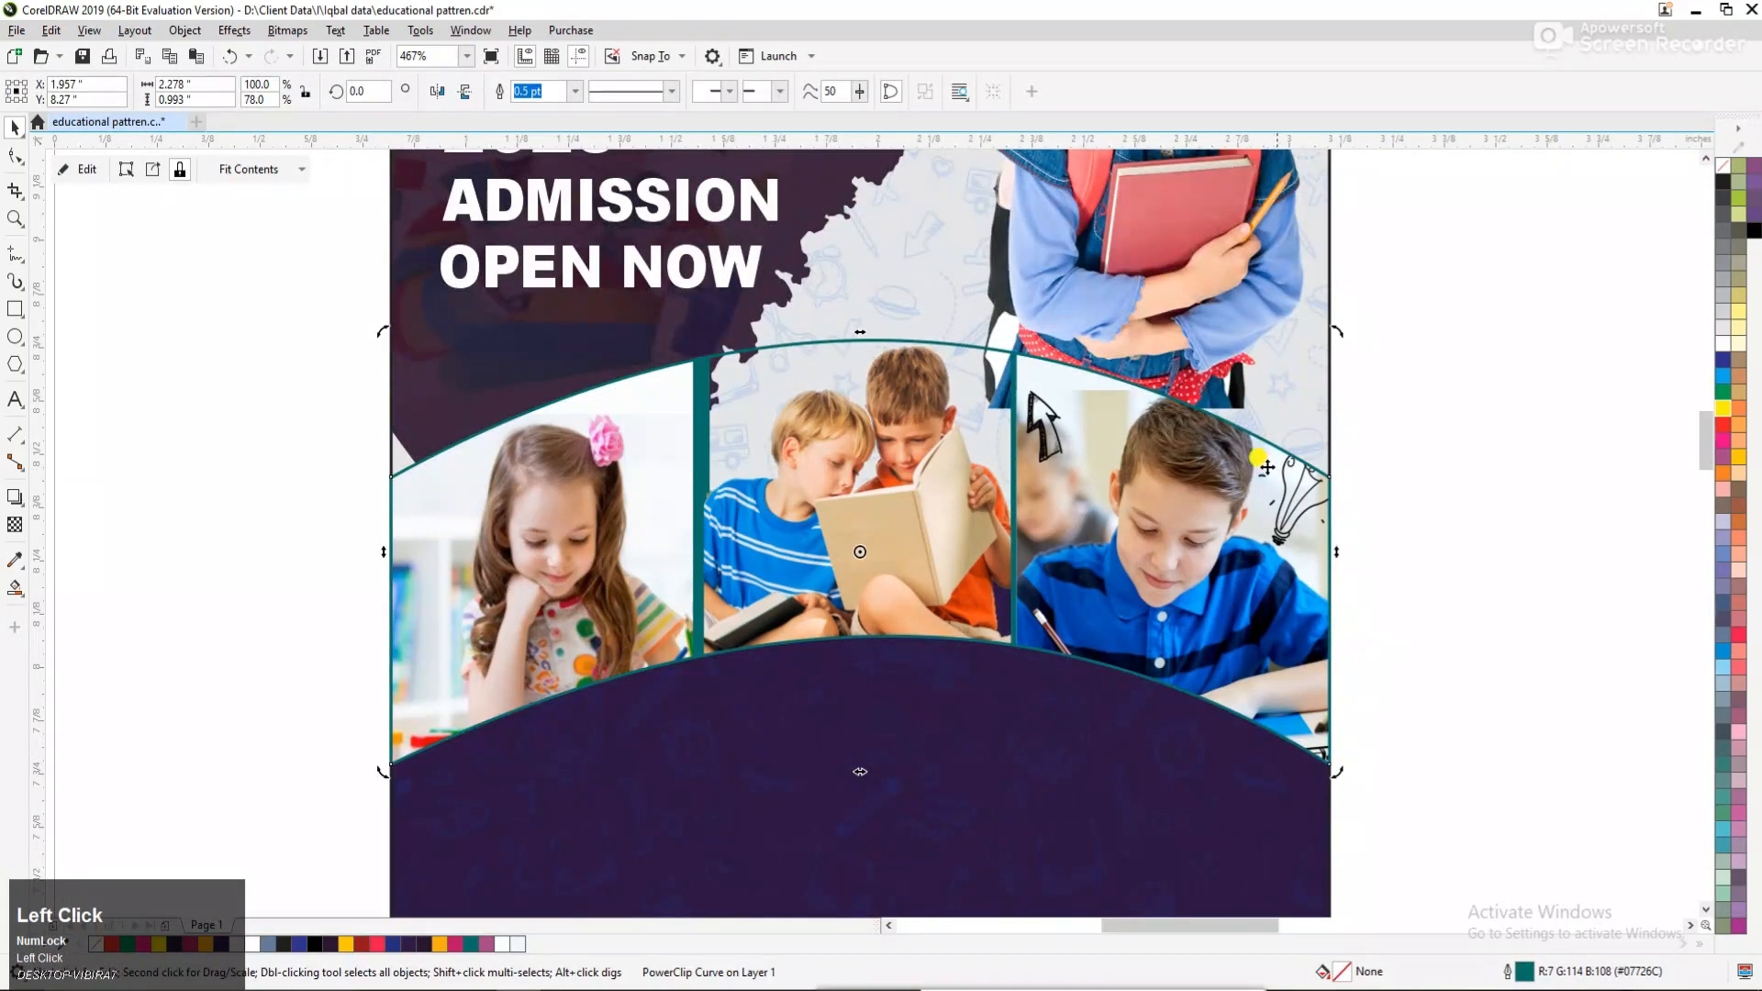
key(F12)
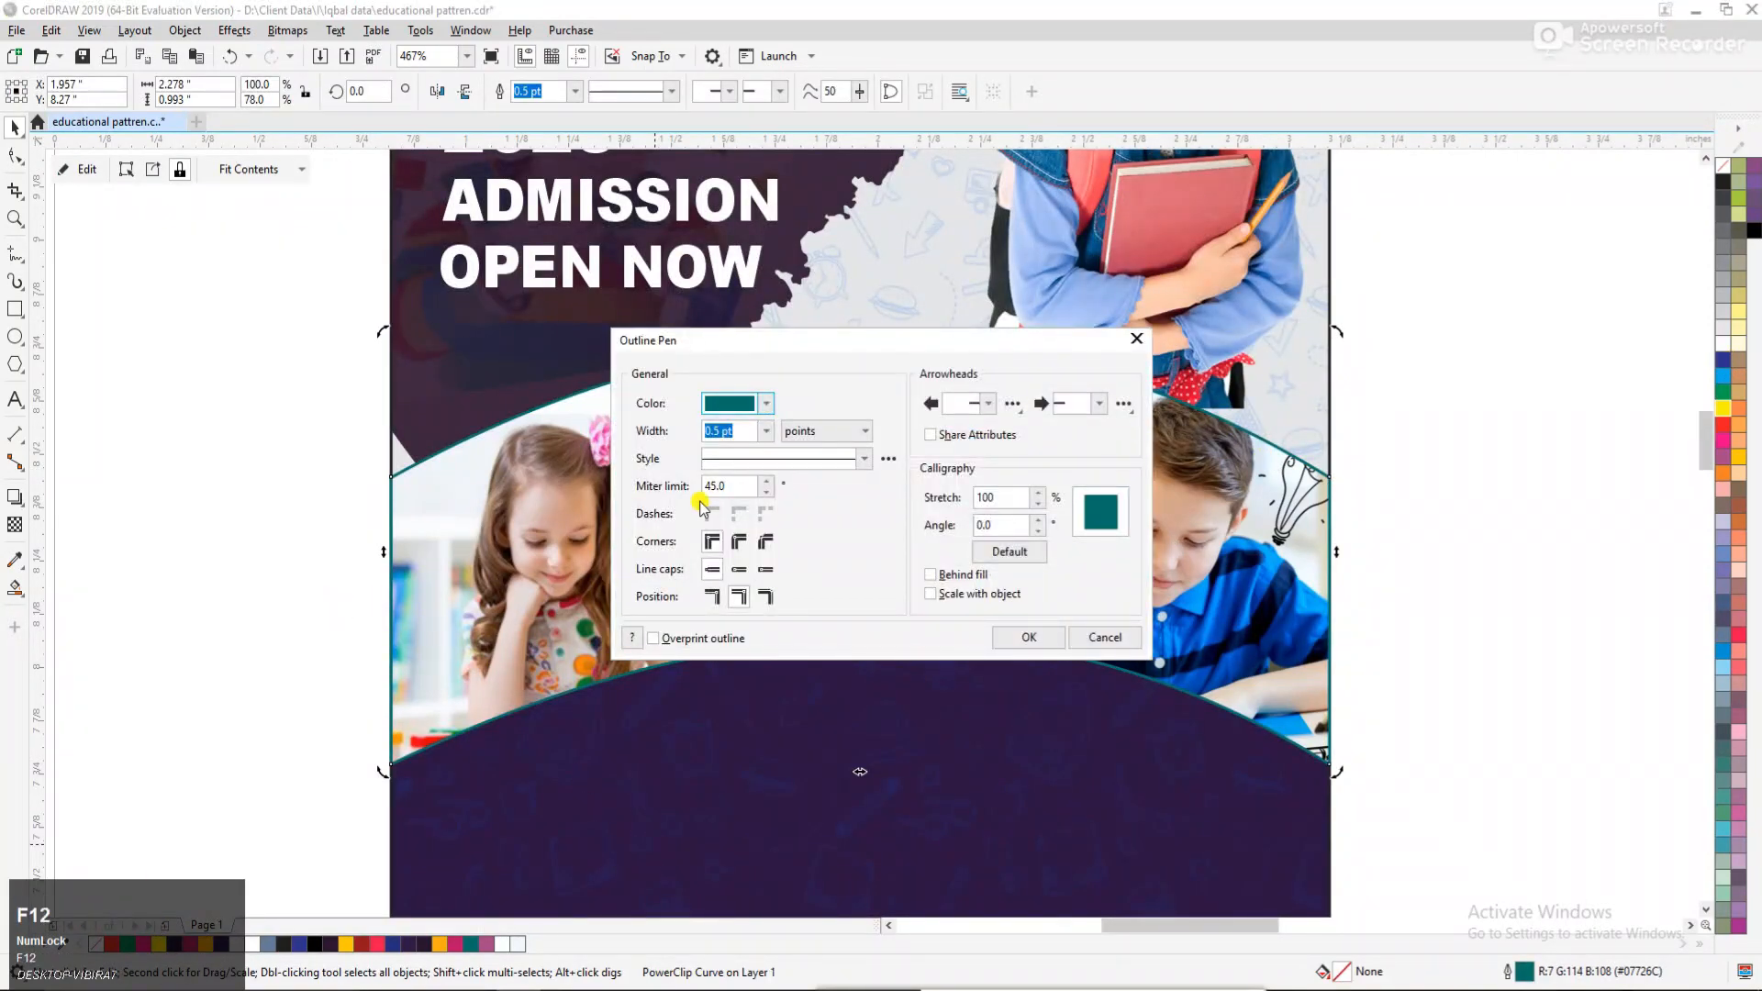
click(764, 431)
click(725, 536)
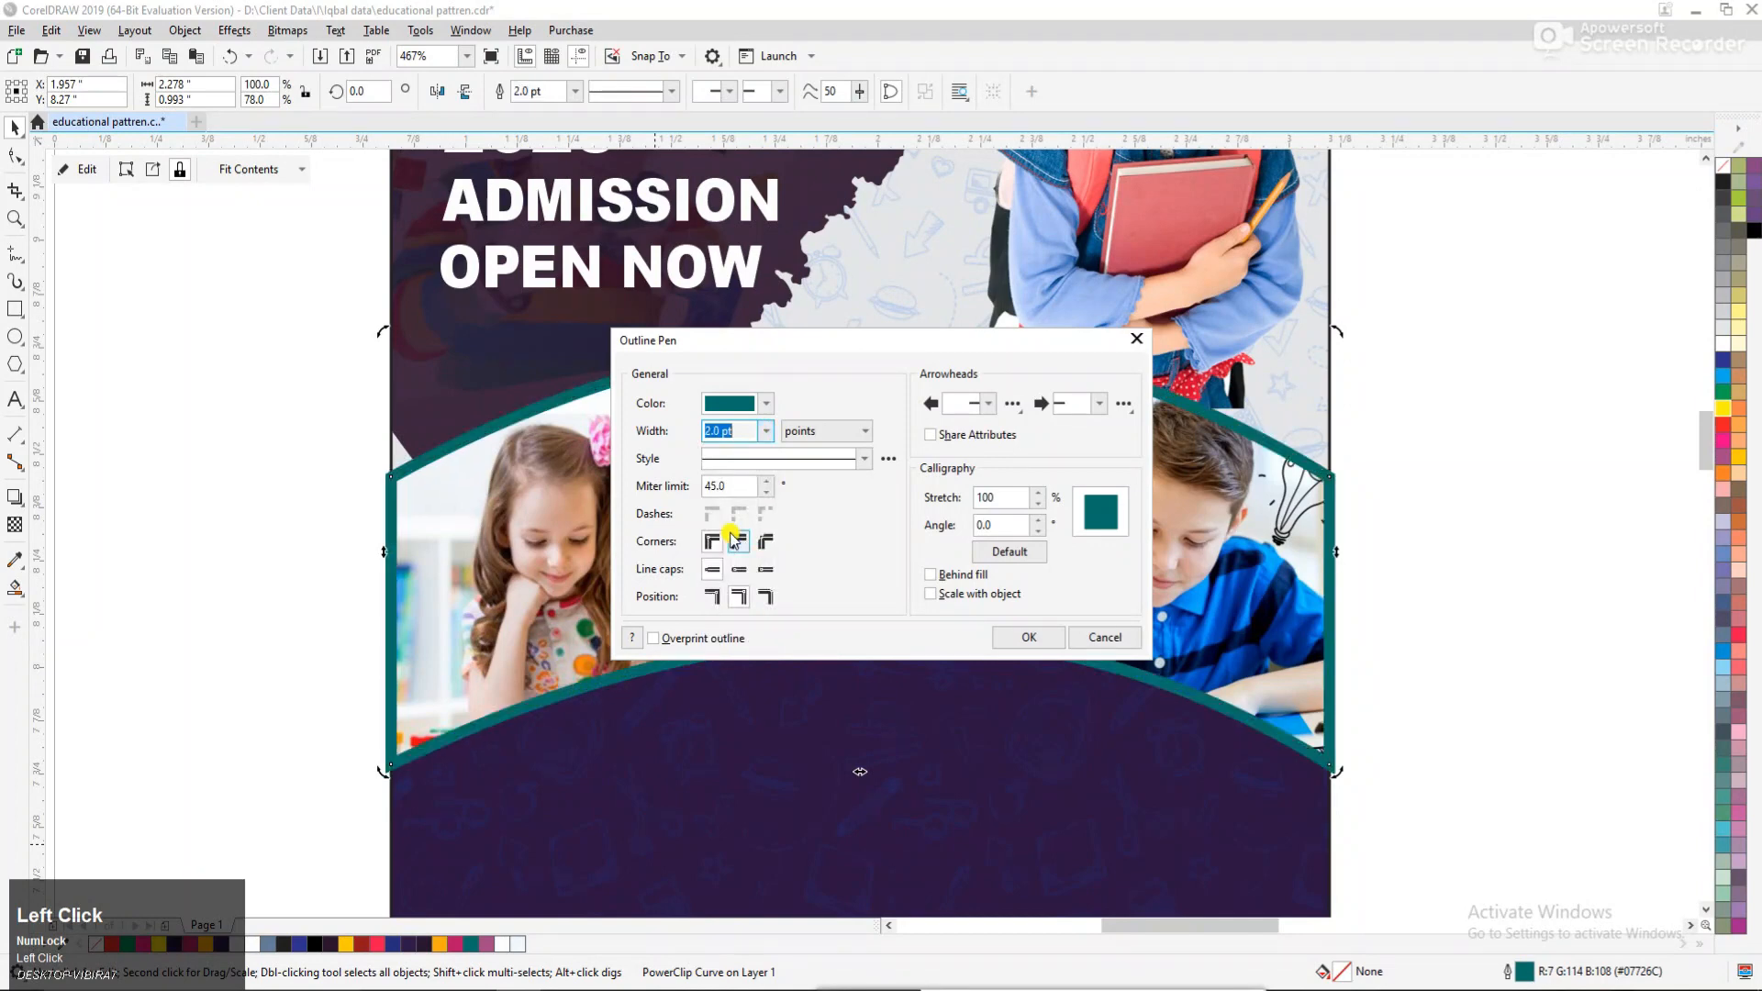
click(949, 578)
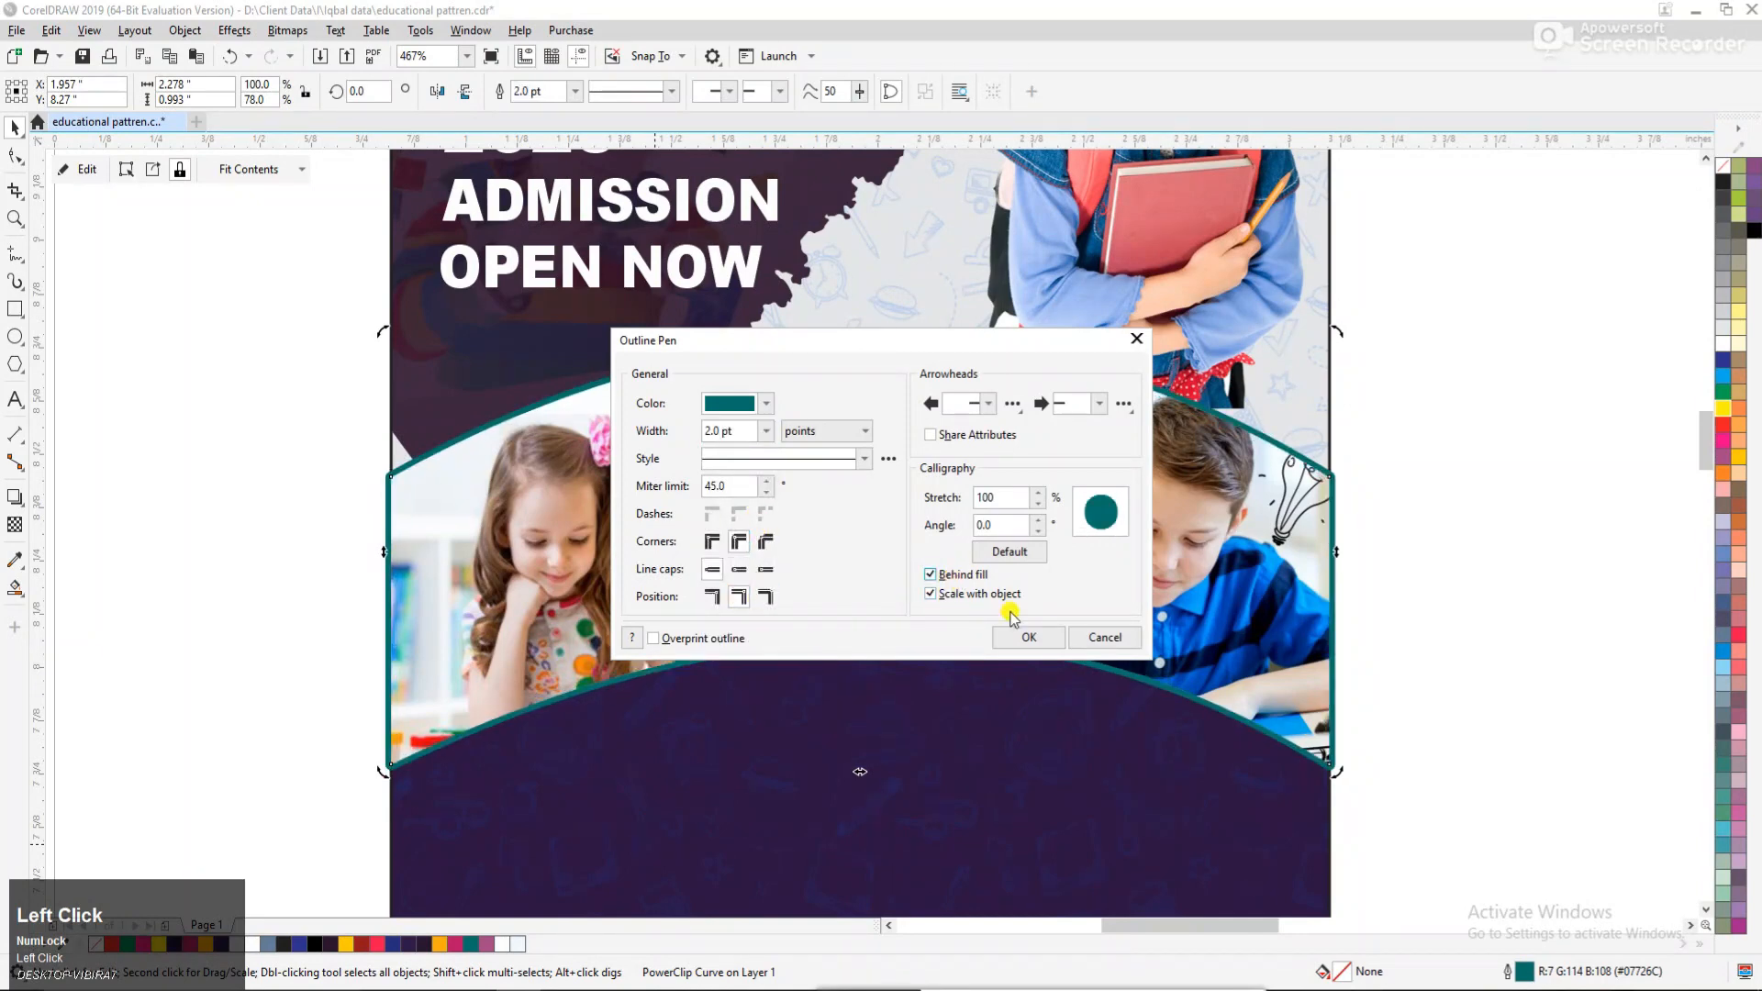
click(1028, 637)
key(F12)
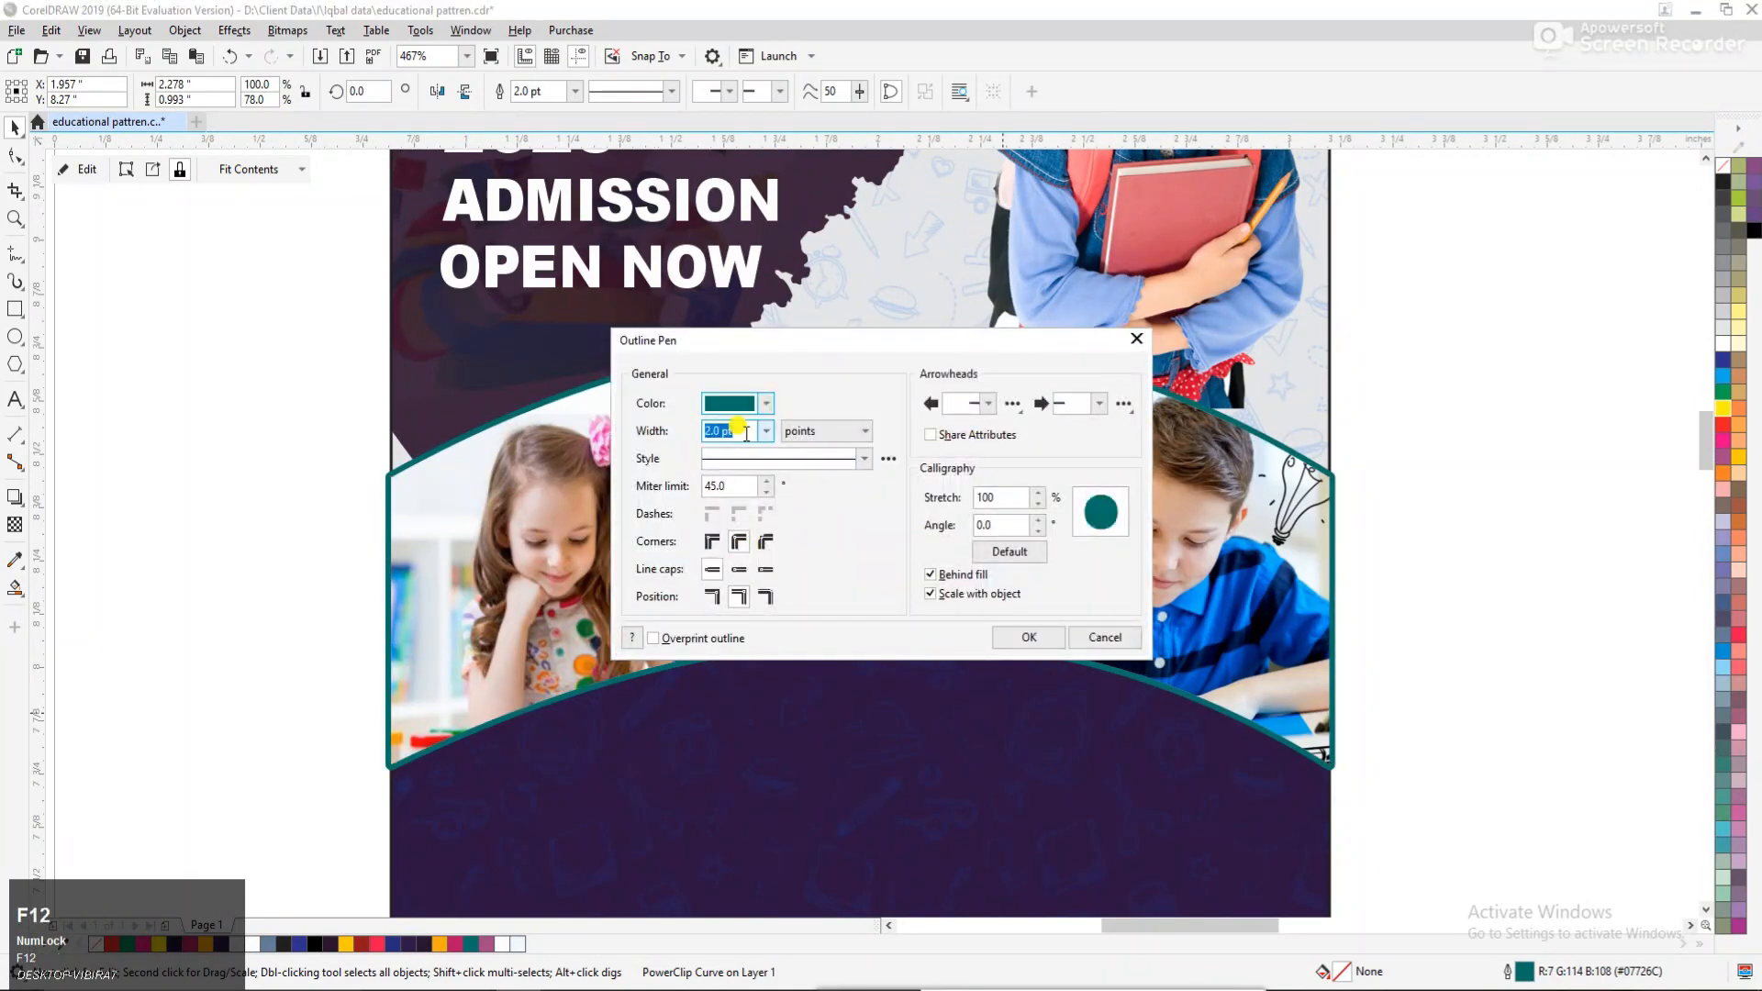
key(Return)
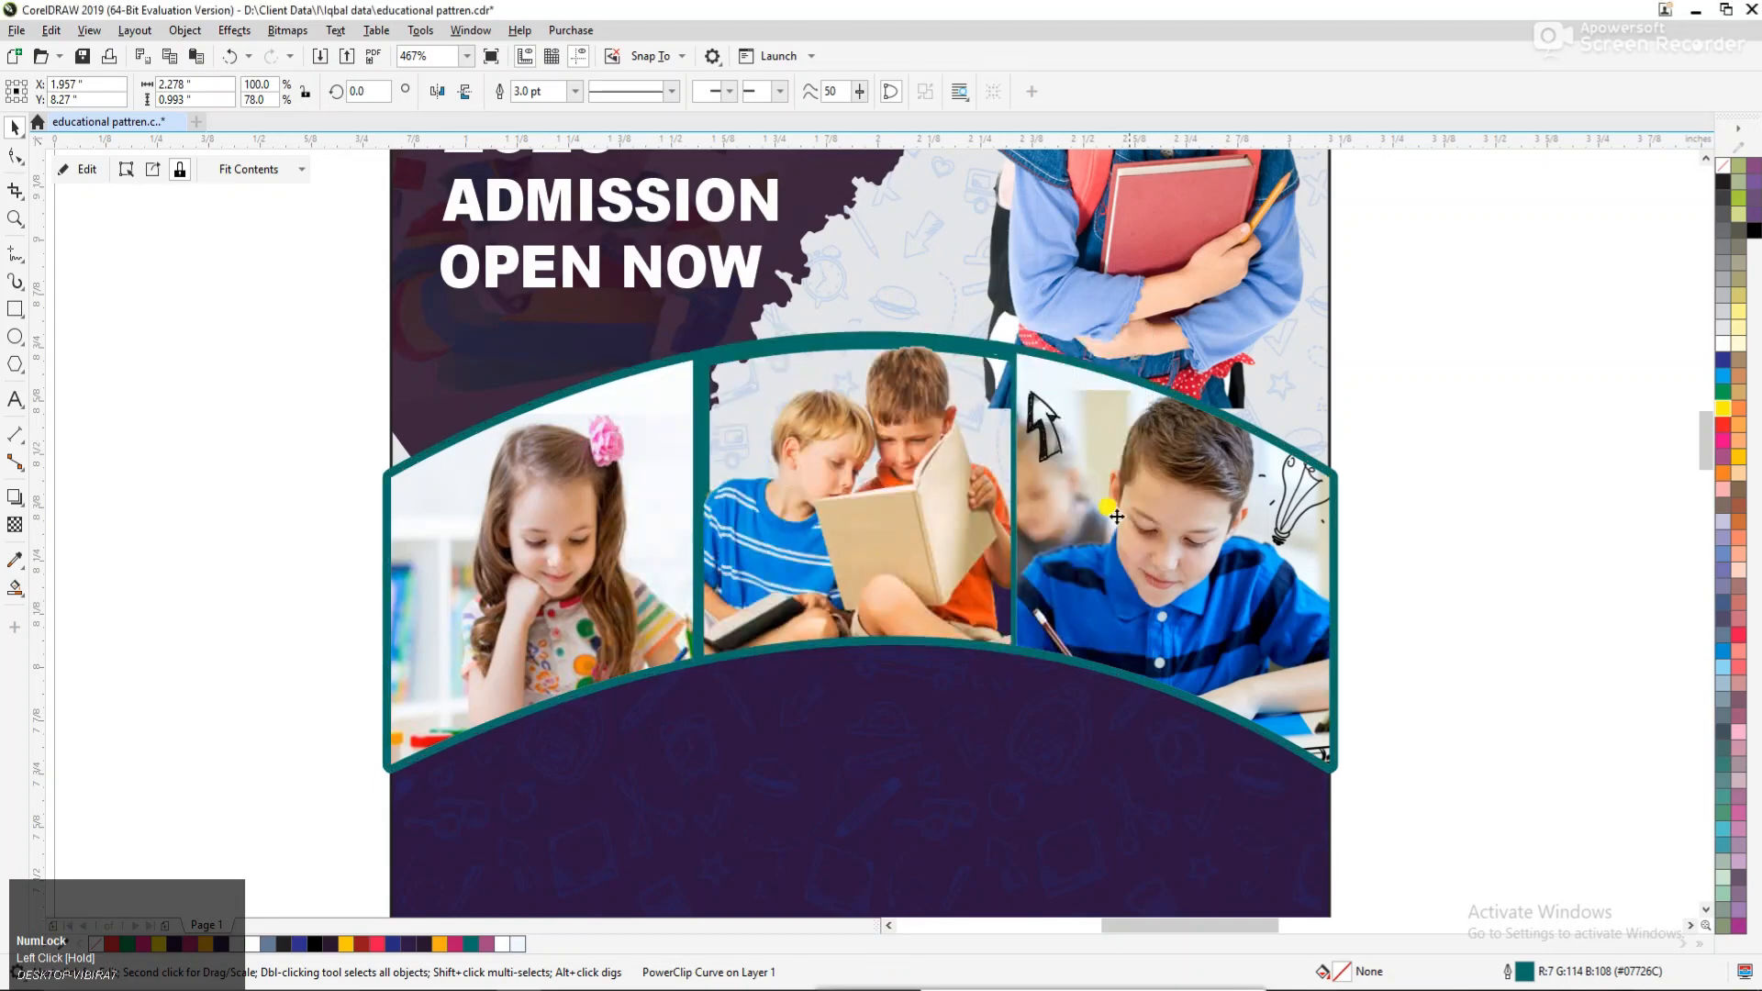
click(1397, 459)
ctrl+click(661, 558)
click(777, 518)
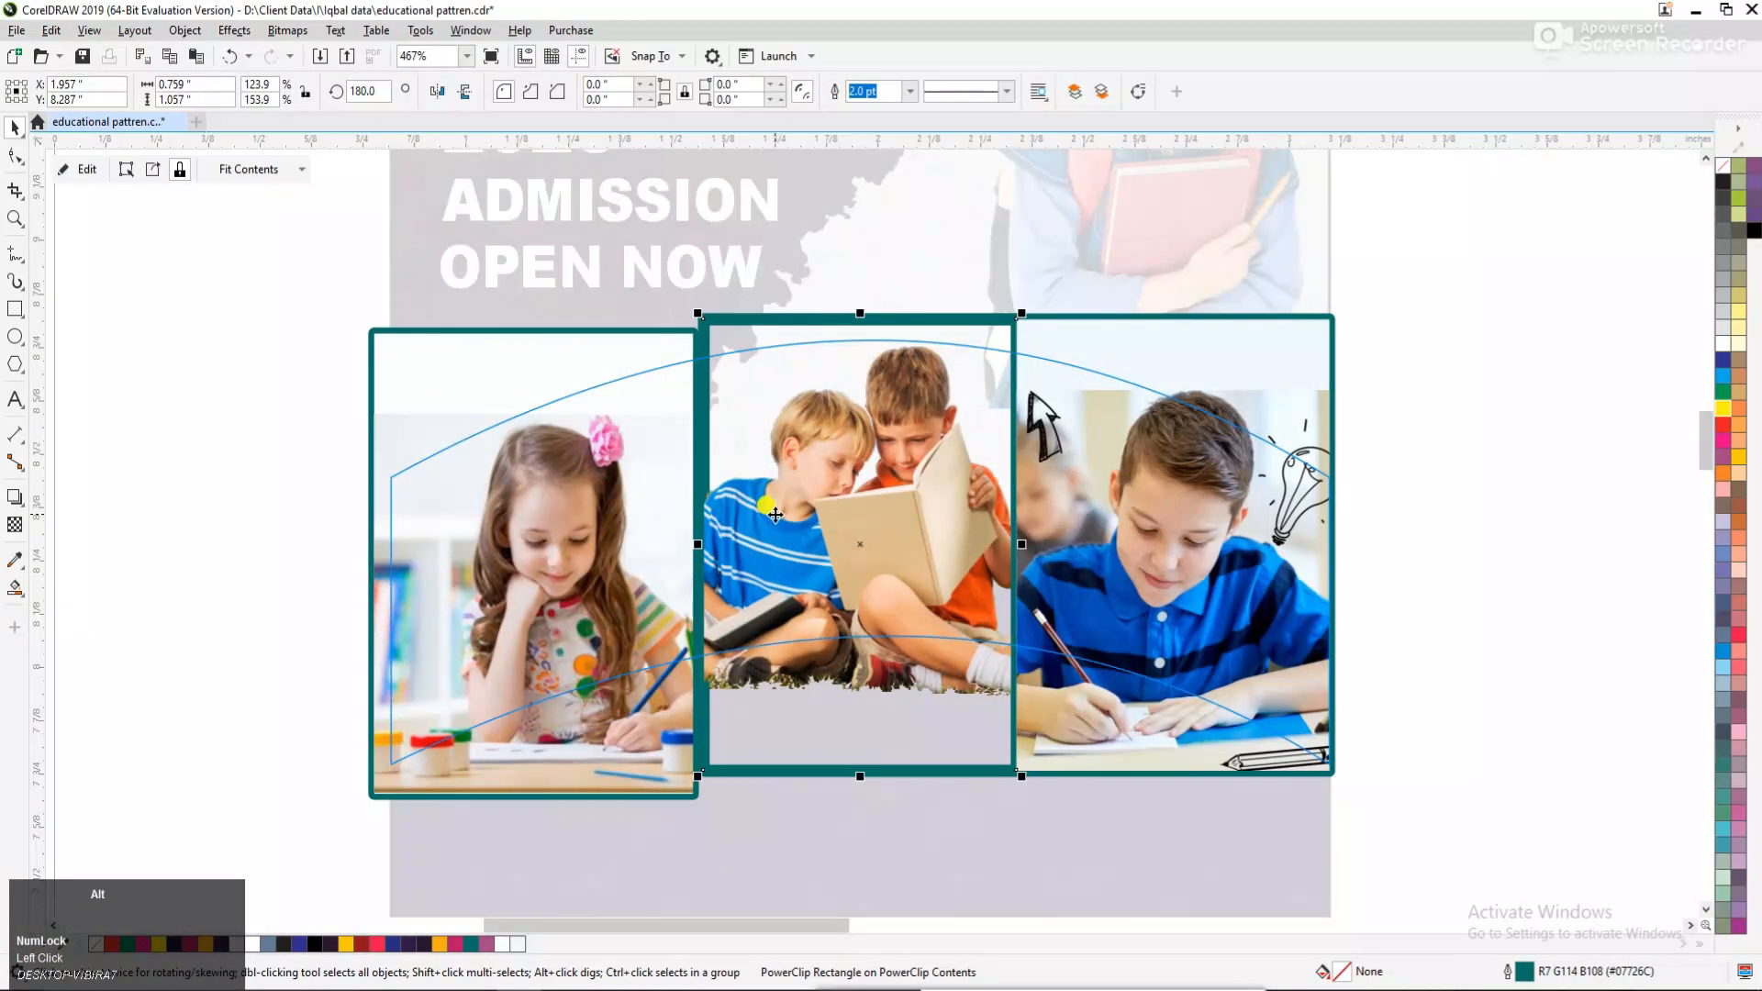
alt+click(776, 516)
alt+click(644, 510)
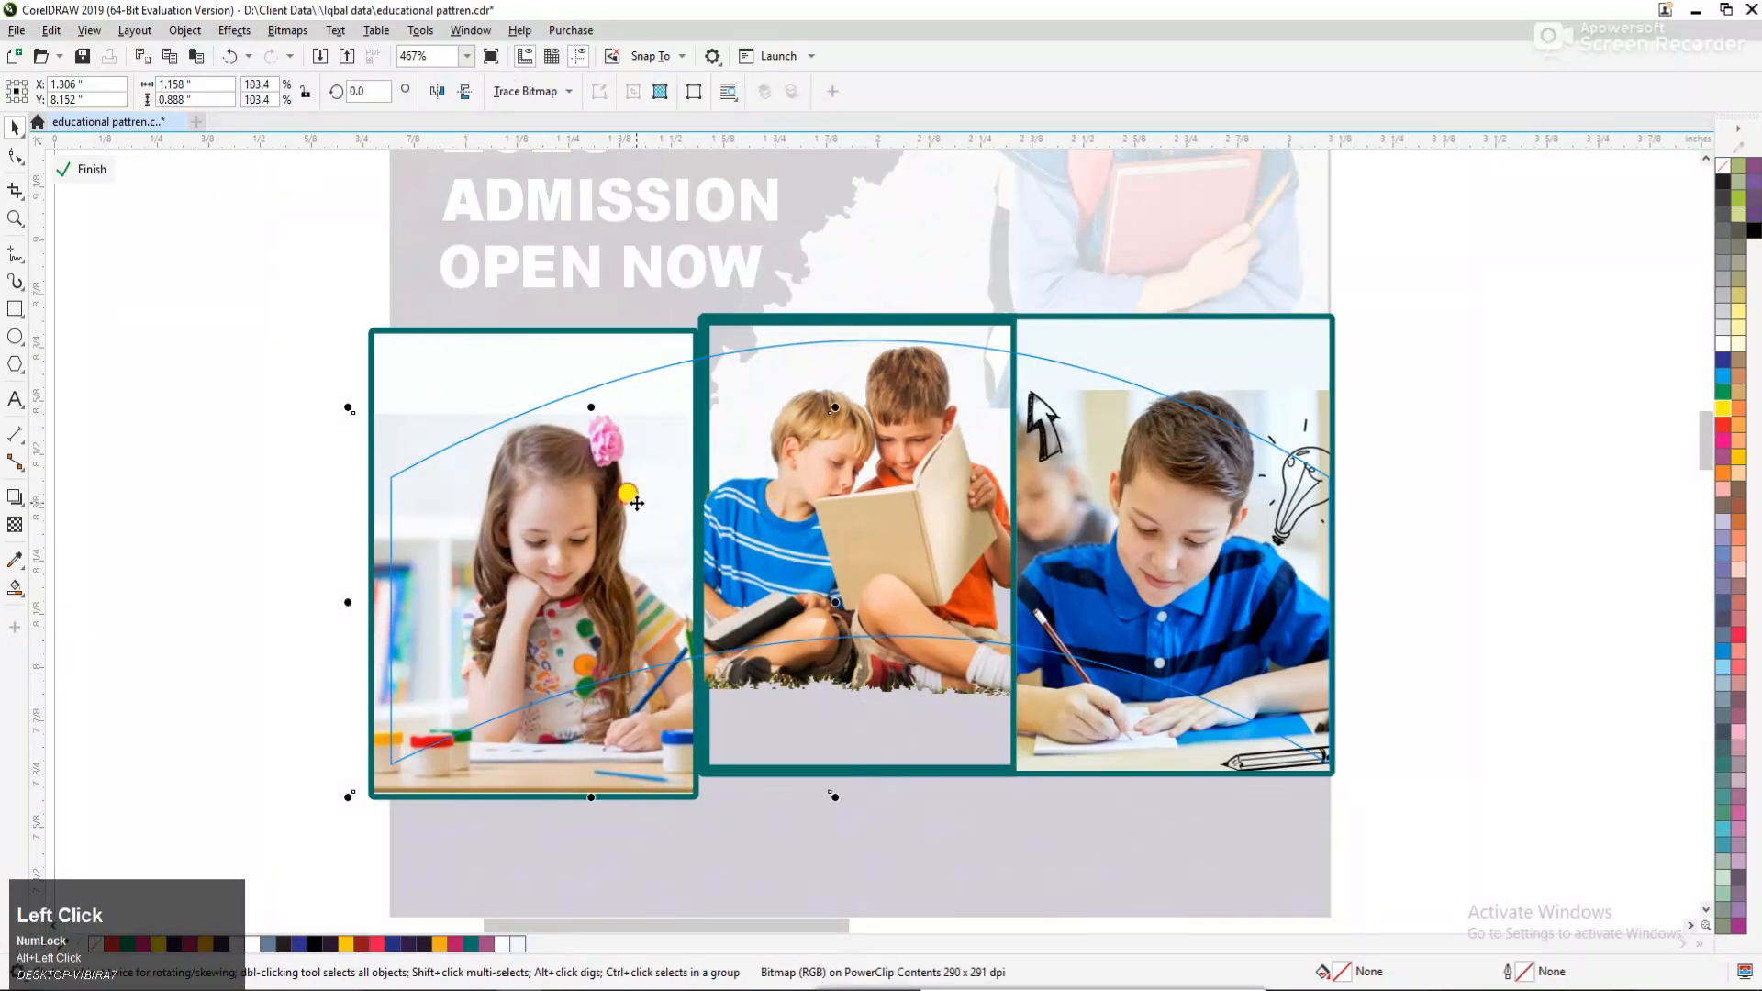
click(339, 416)
ctrl+click(1398, 395)
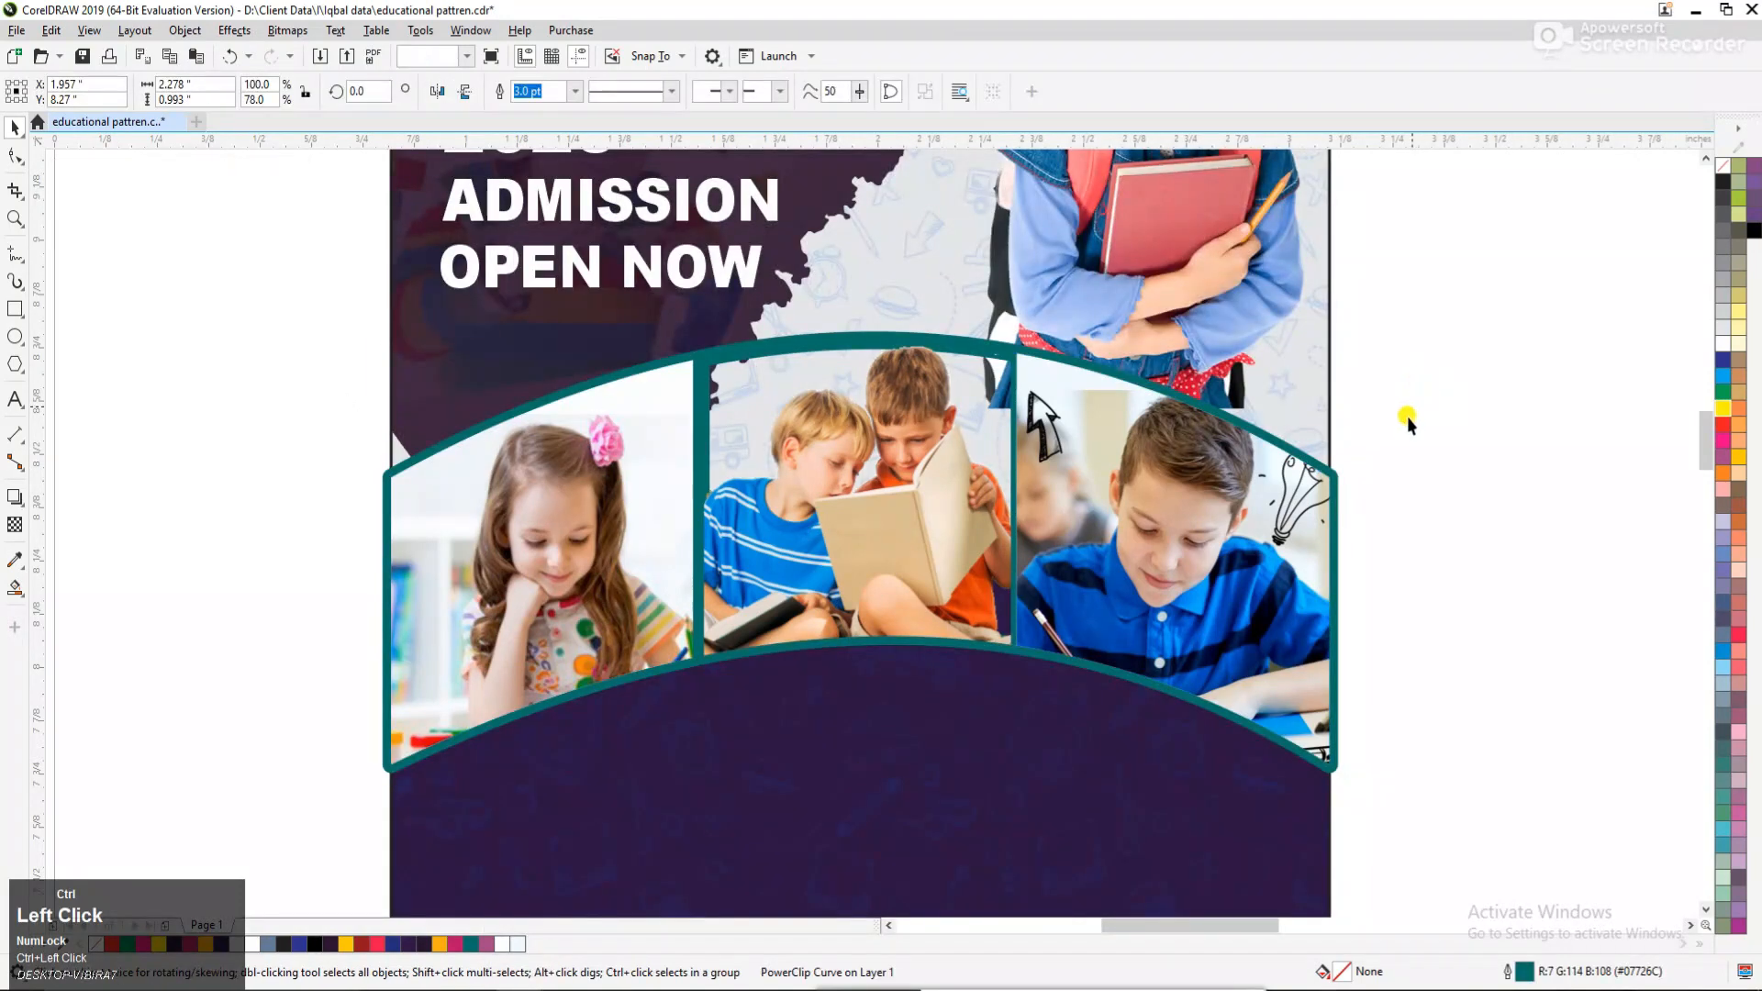
click(1407, 421)
key(F3)
key(F3)
key(F2)
drag(616, 340, 1263, 562)
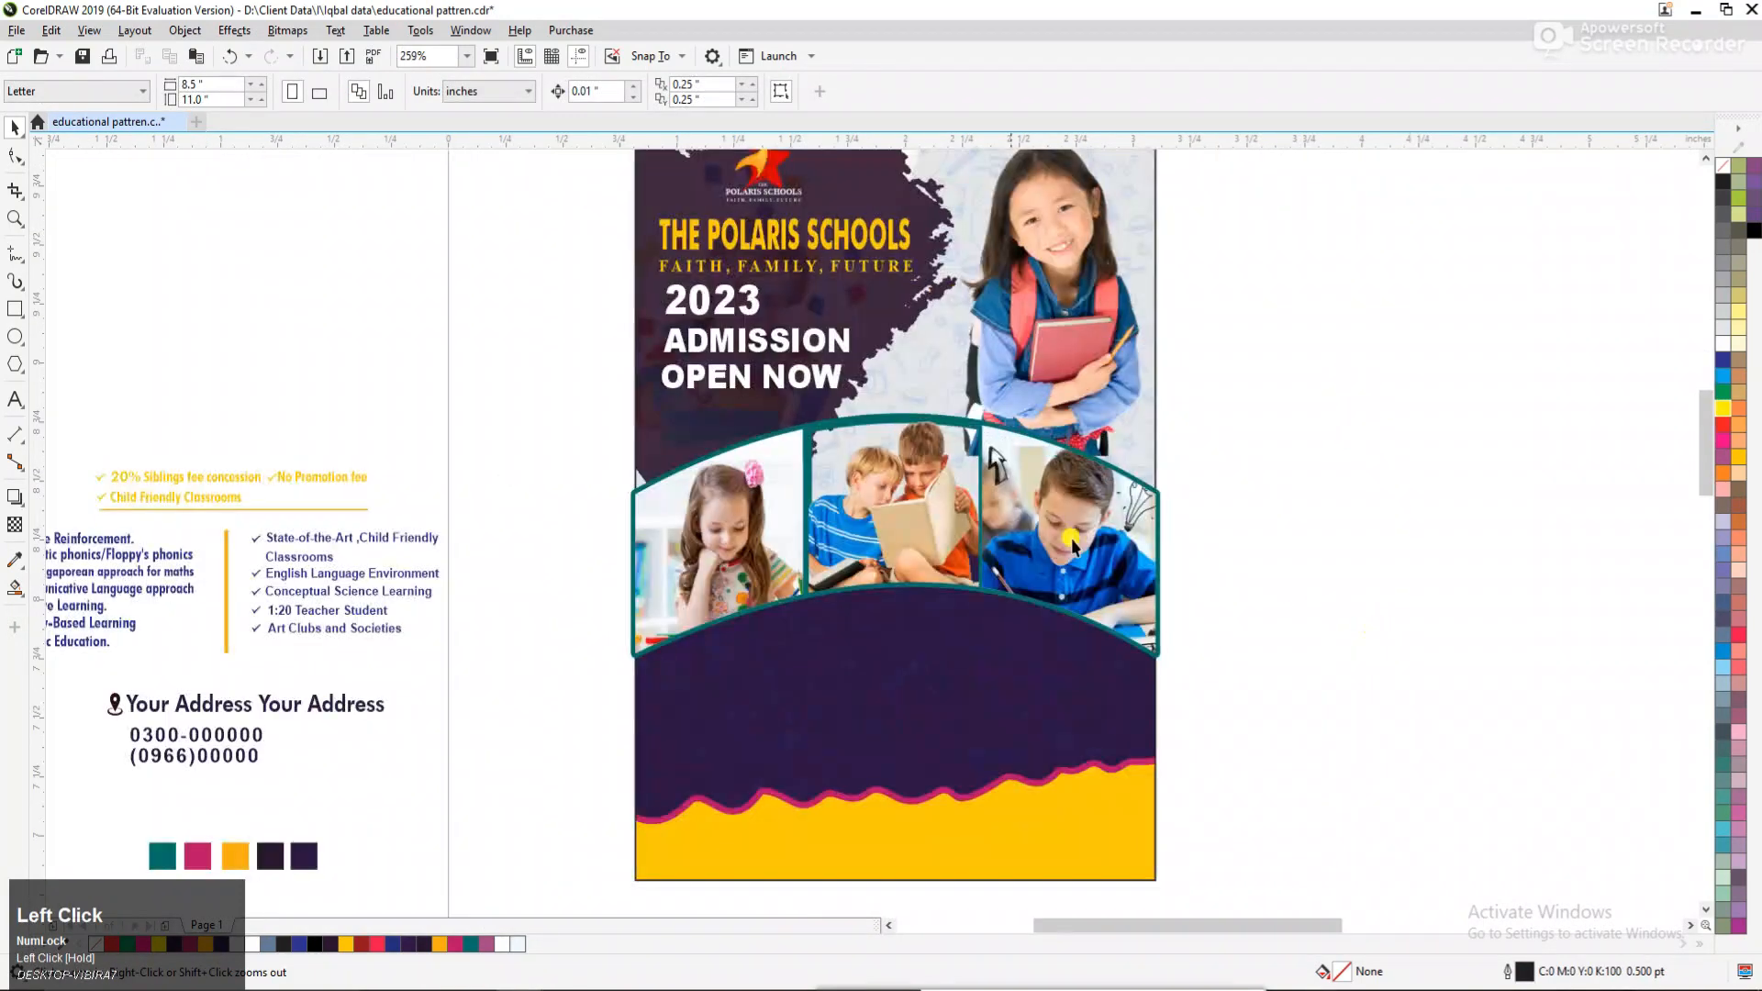
right_click(921, 513)
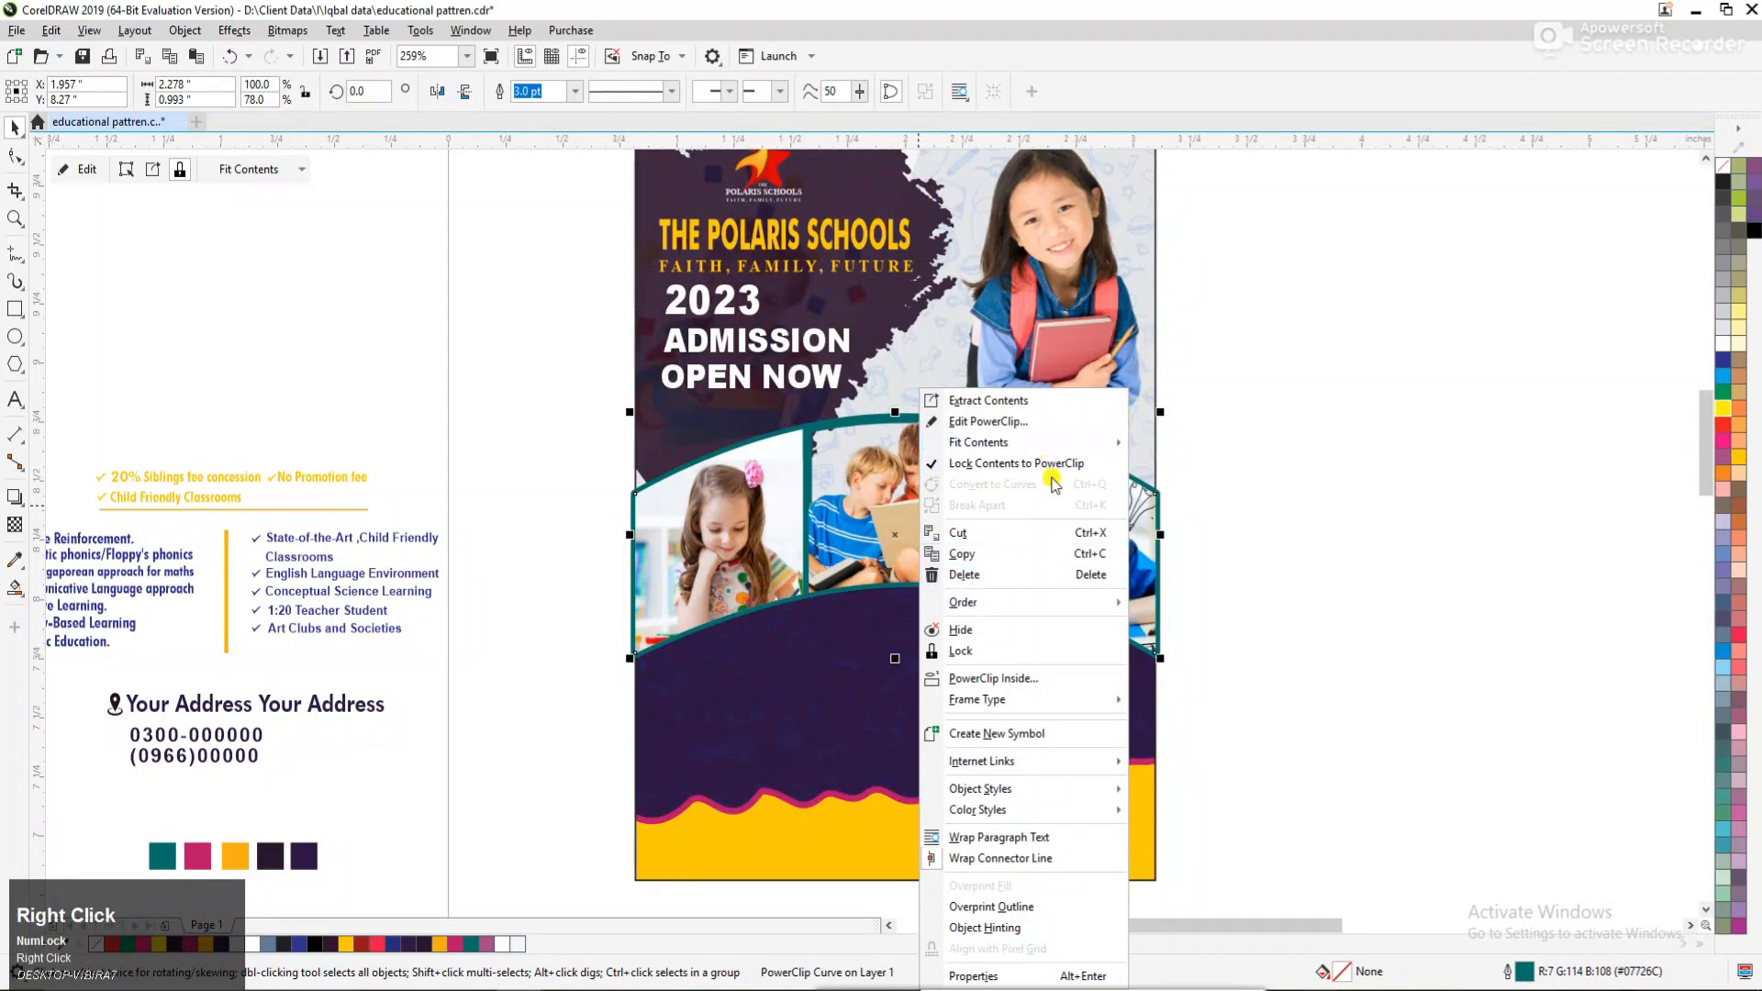
click(1271, 582)
right_click(1090, 545)
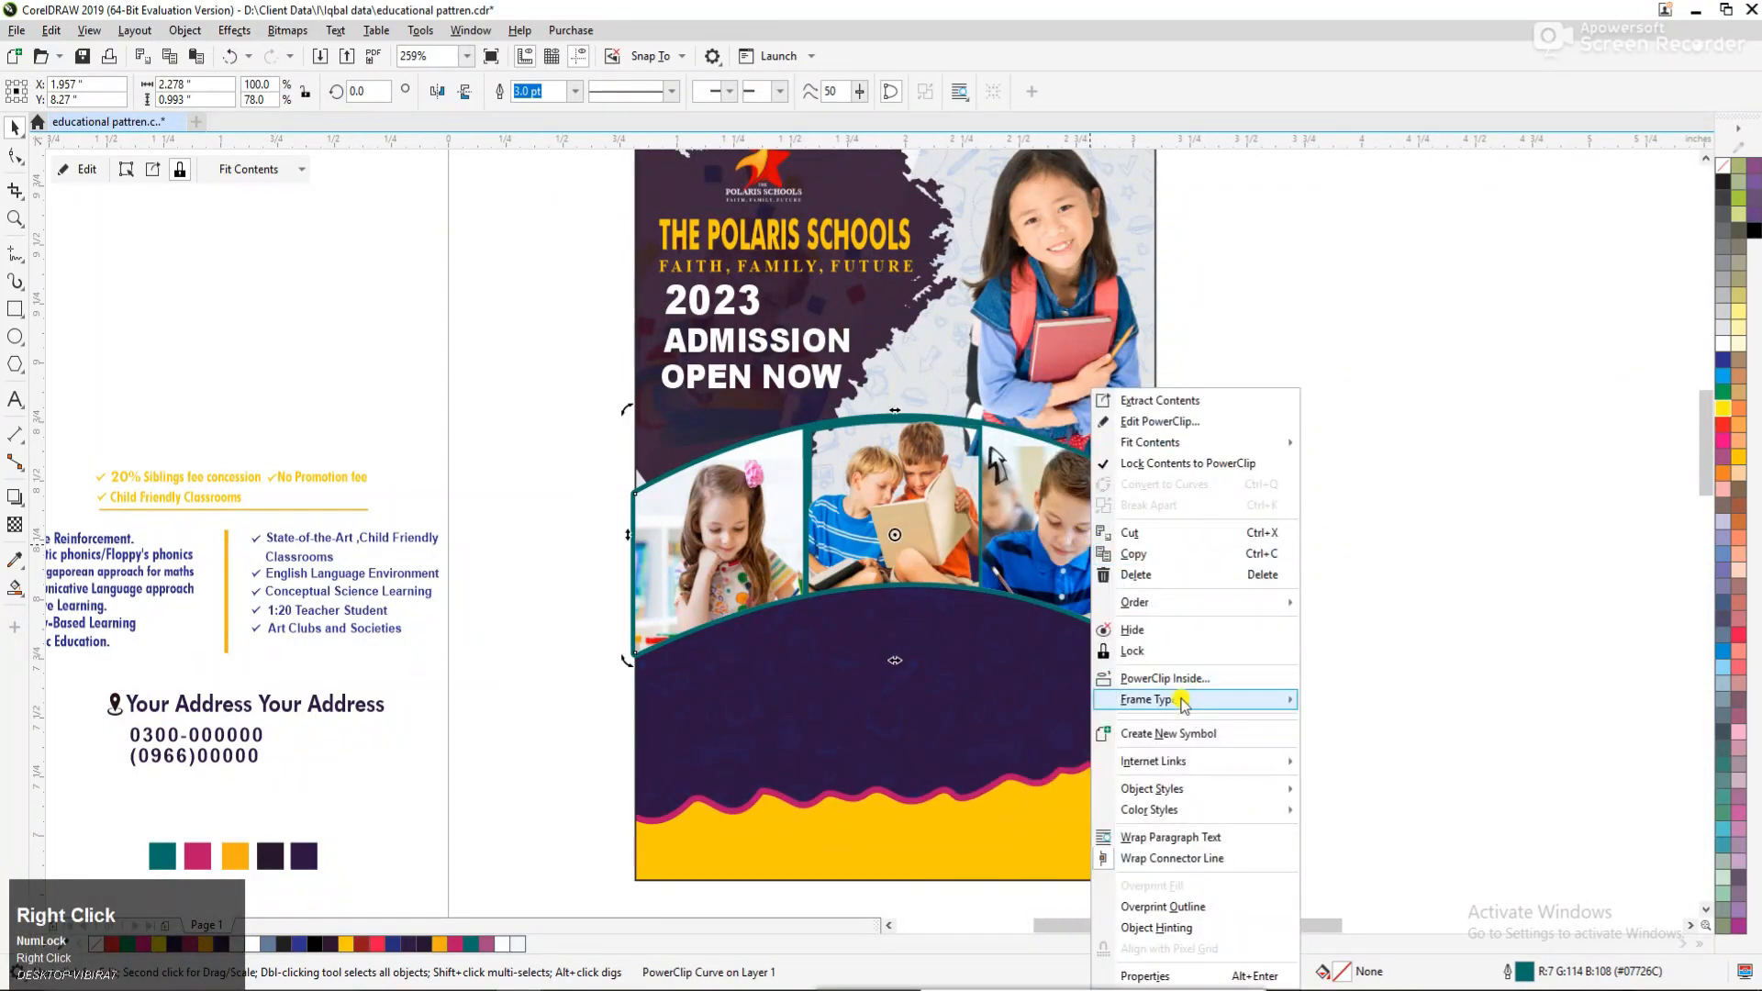
click(1054, 684)
Place the yellow fee-concession text and its underline on the dark area just below the arched photo band, in front of all objects.
key(F3)
drag(548, 463, 1391, 914)
key(F3)
key(F2)
drag(409, 399, 1160, 720)
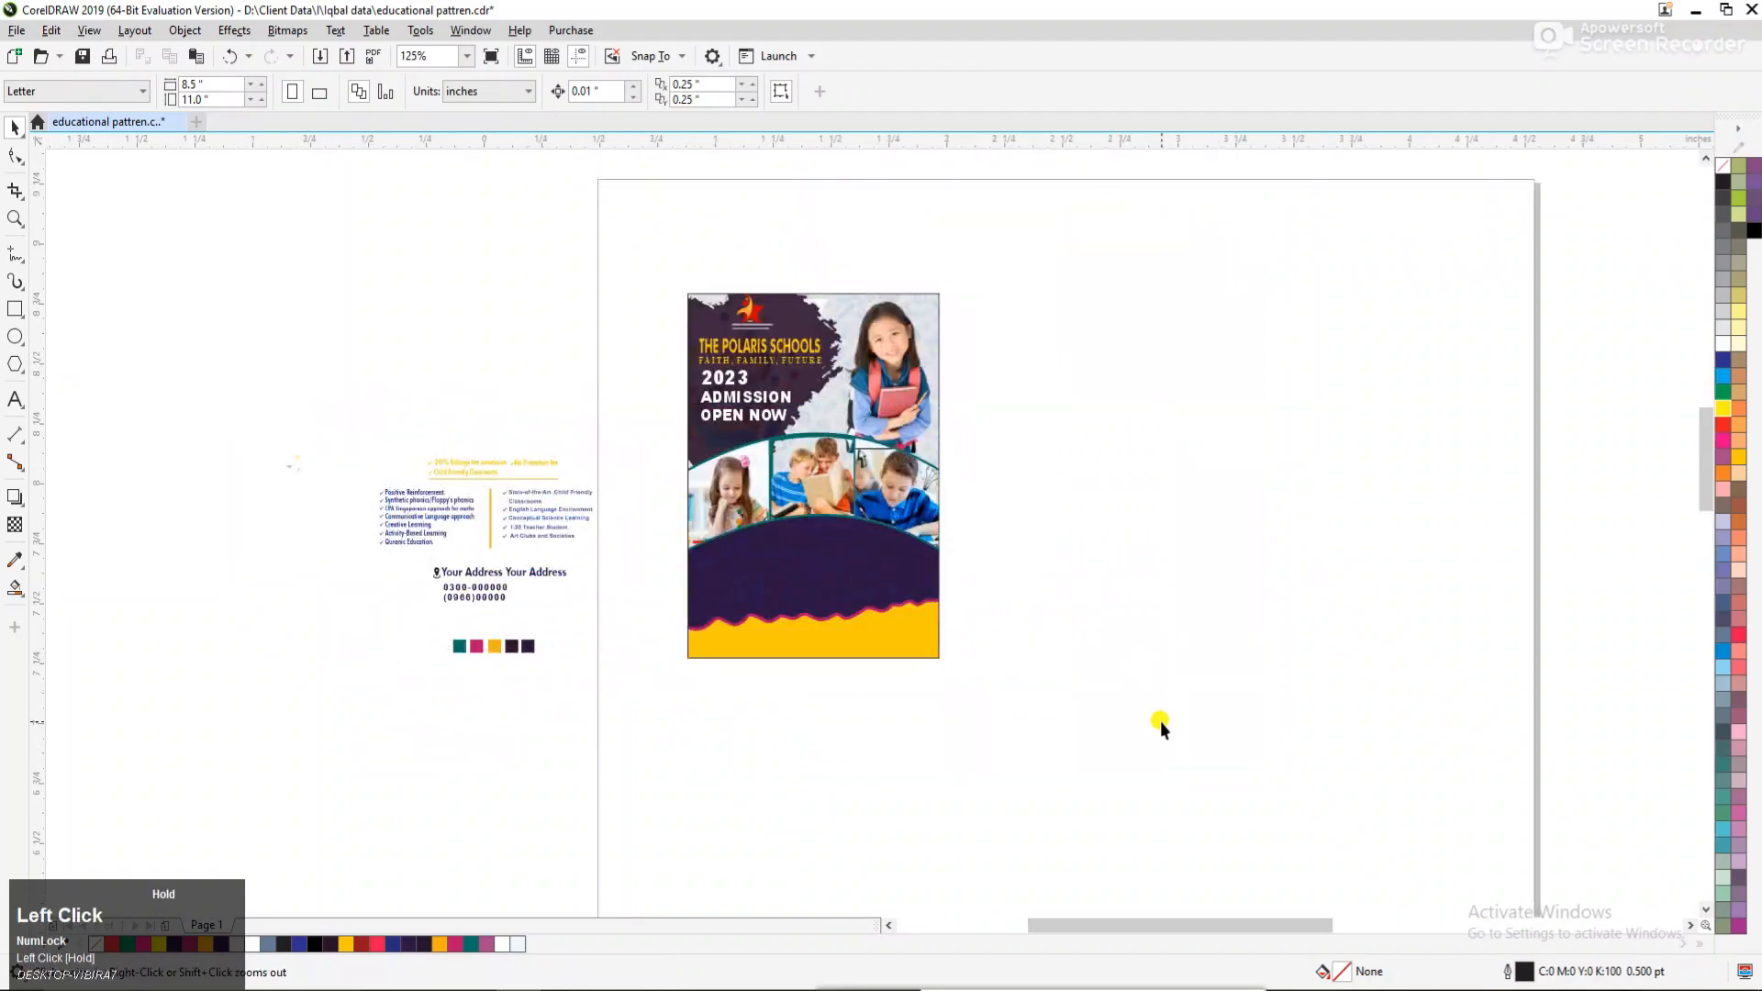
drag(465, 412, 465, 412)
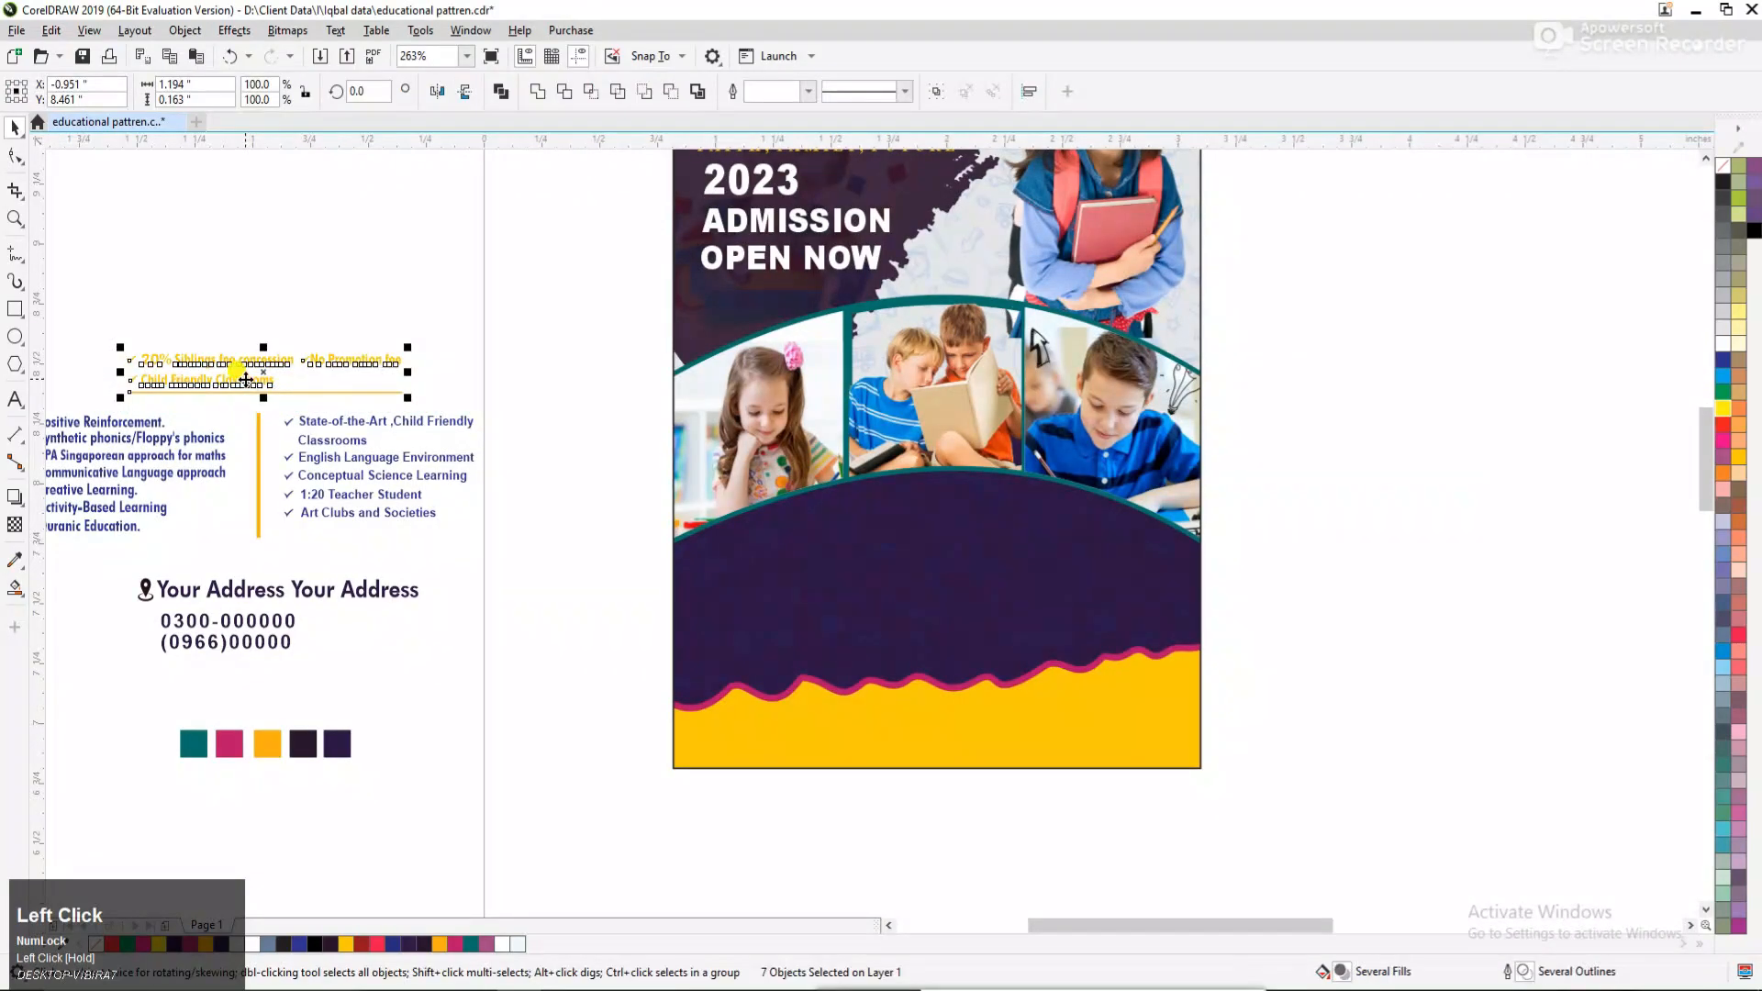
drag(246, 369, 934, 506)
key(F2)
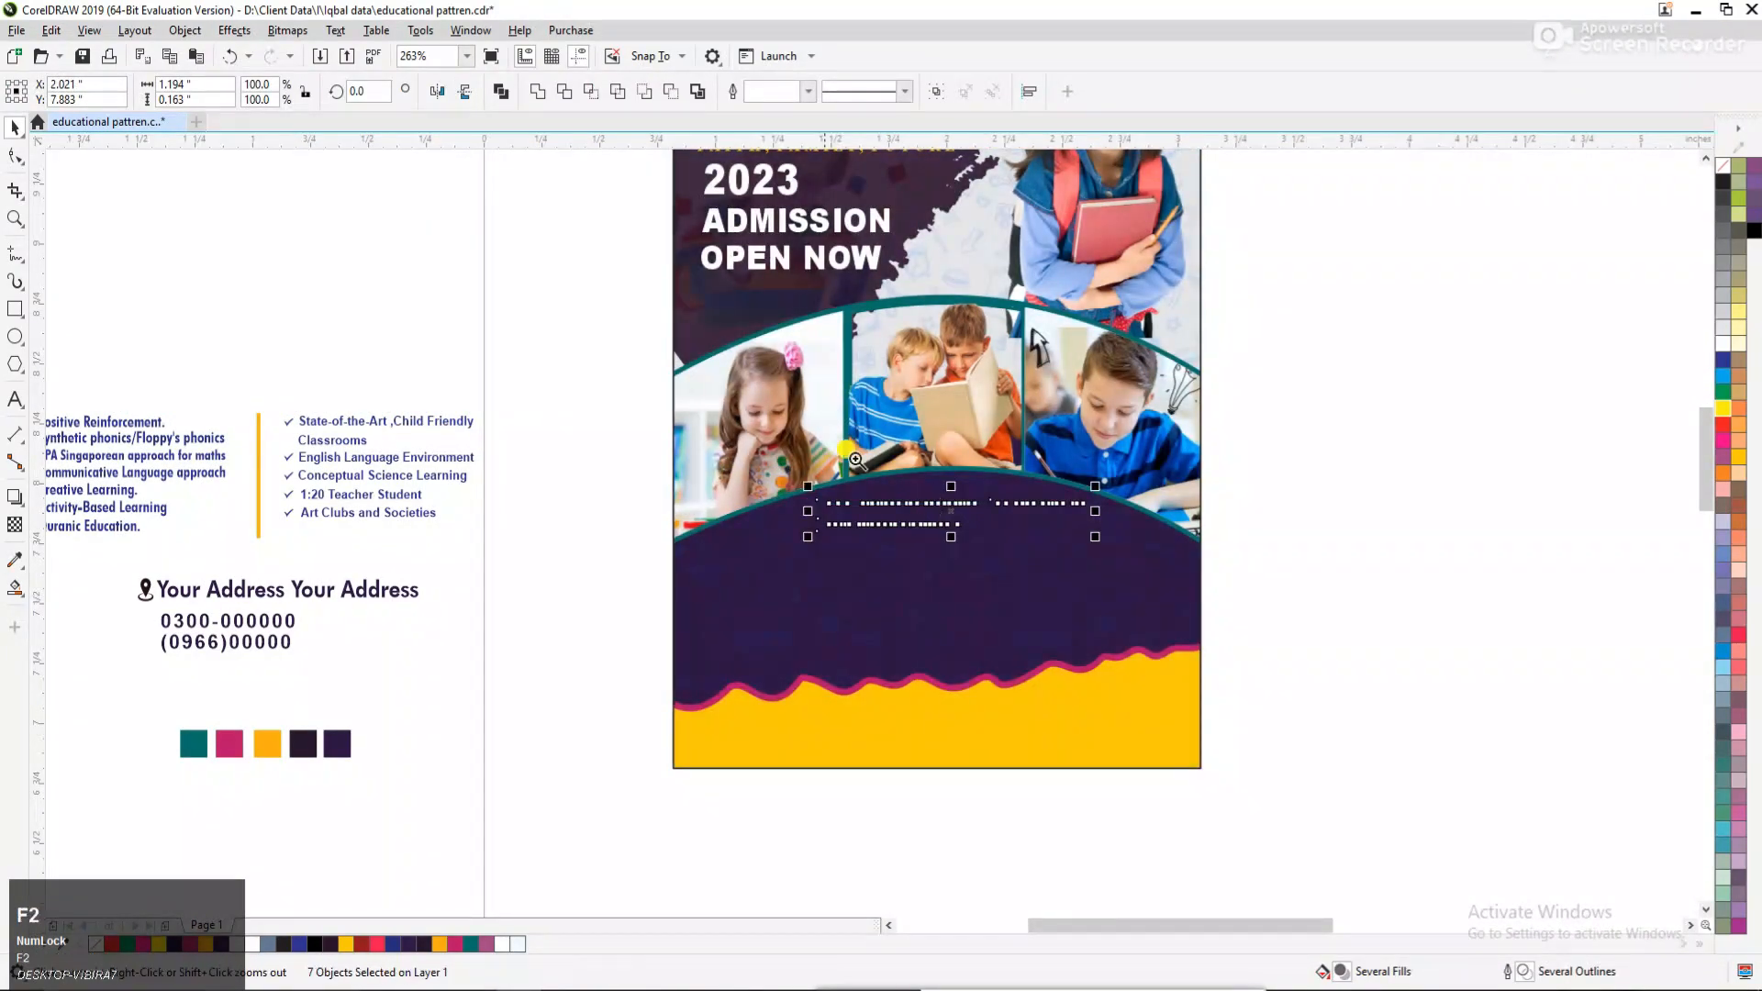
drag(643, 451, 1390, 617)
key(shift+Page_Up)
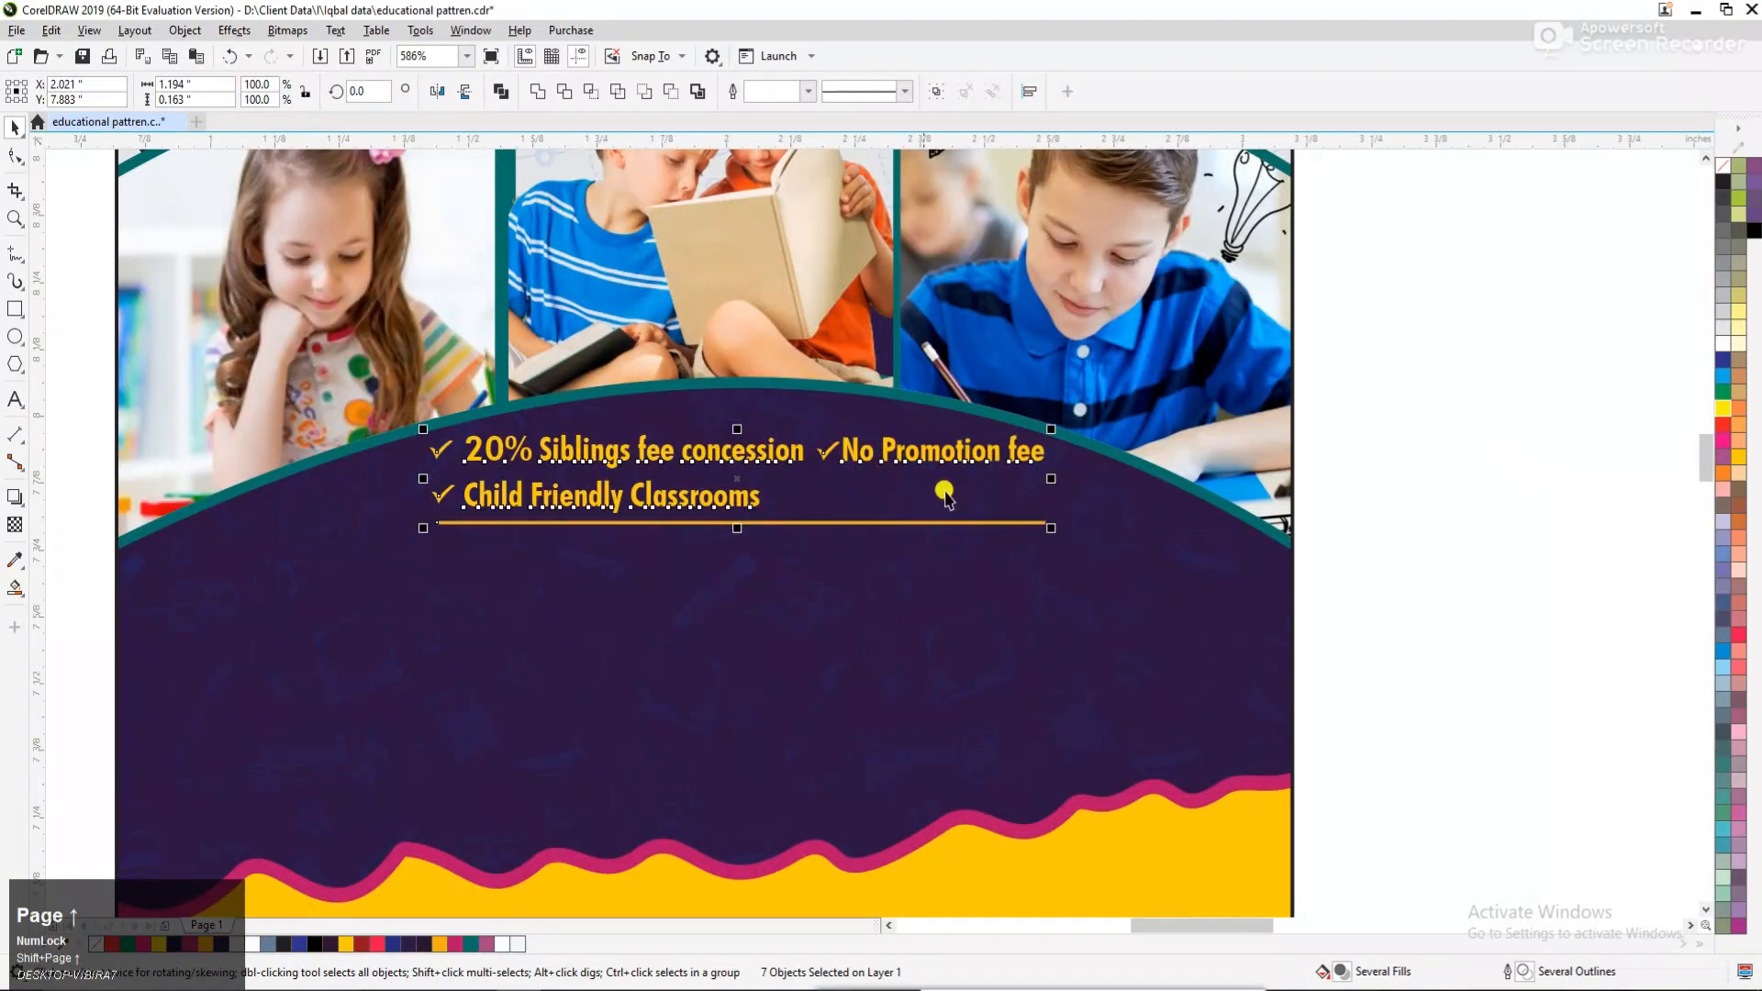
drag(741, 468, 687, 461)
click(1341, 476)
Move the seven-item checklist starting with "Positive Reinforcement" onto the flyer's dark area, below and left of the yellow underlined text.
key(F3)
key(F3)
key(F3)
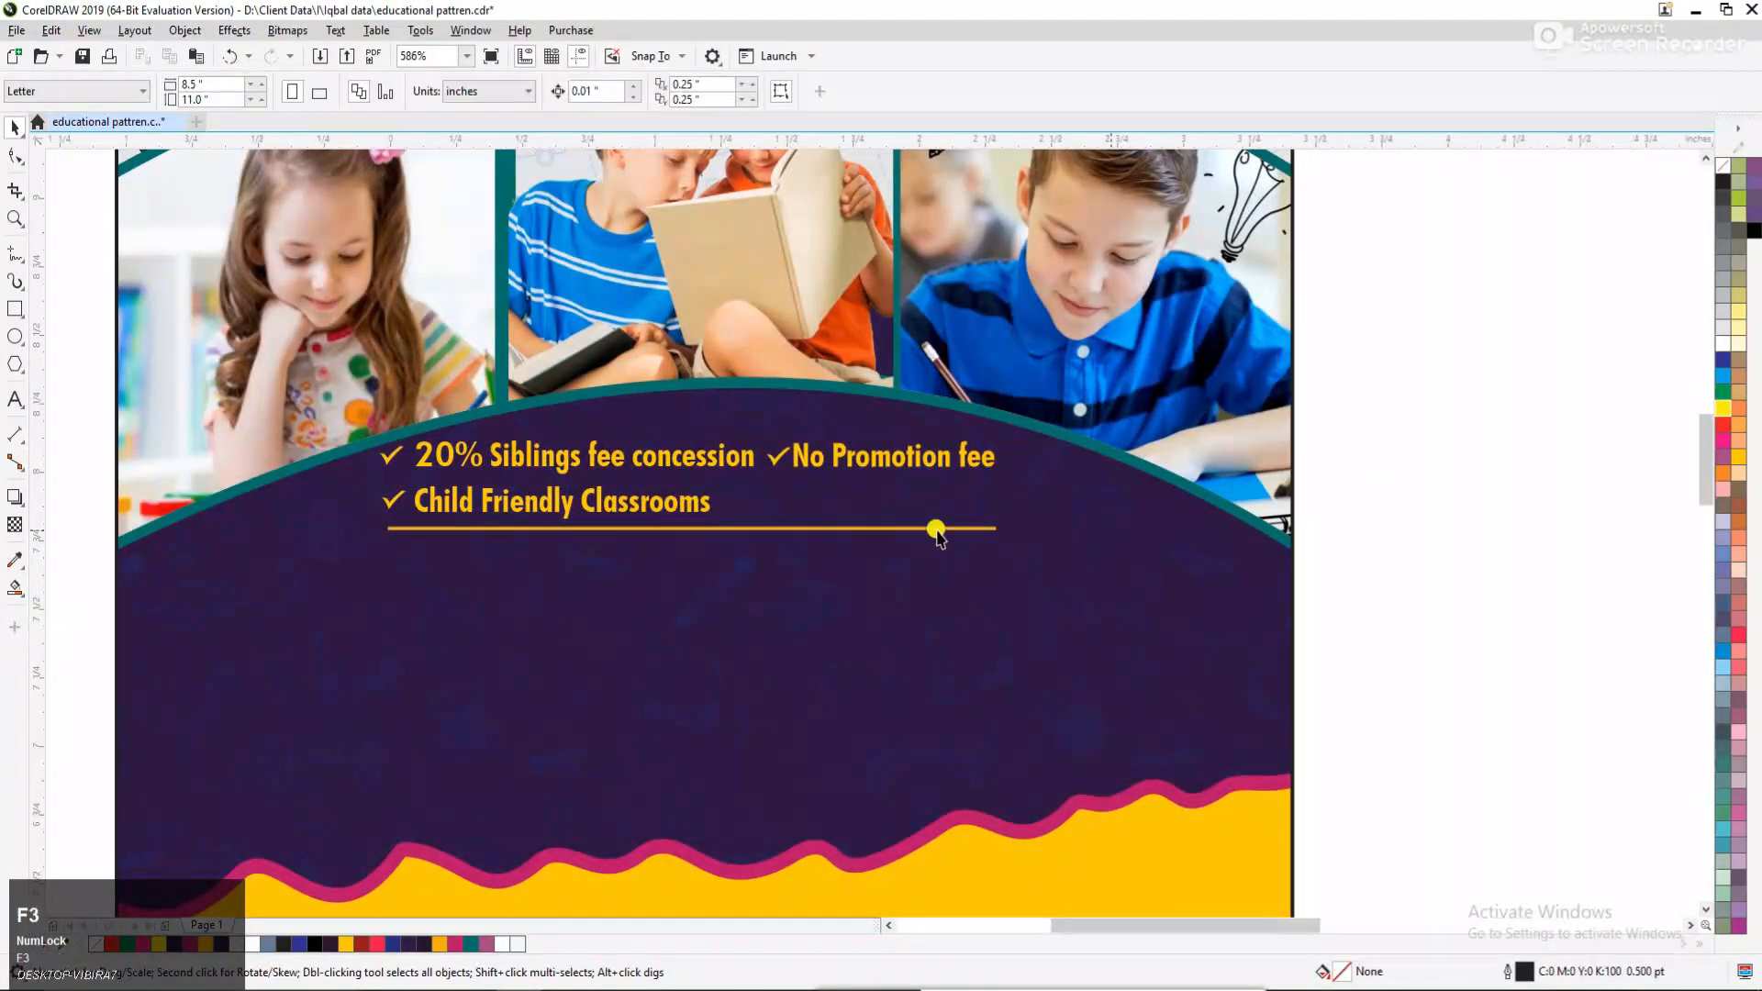
key(F2)
drag(486, 367, 1221, 679)
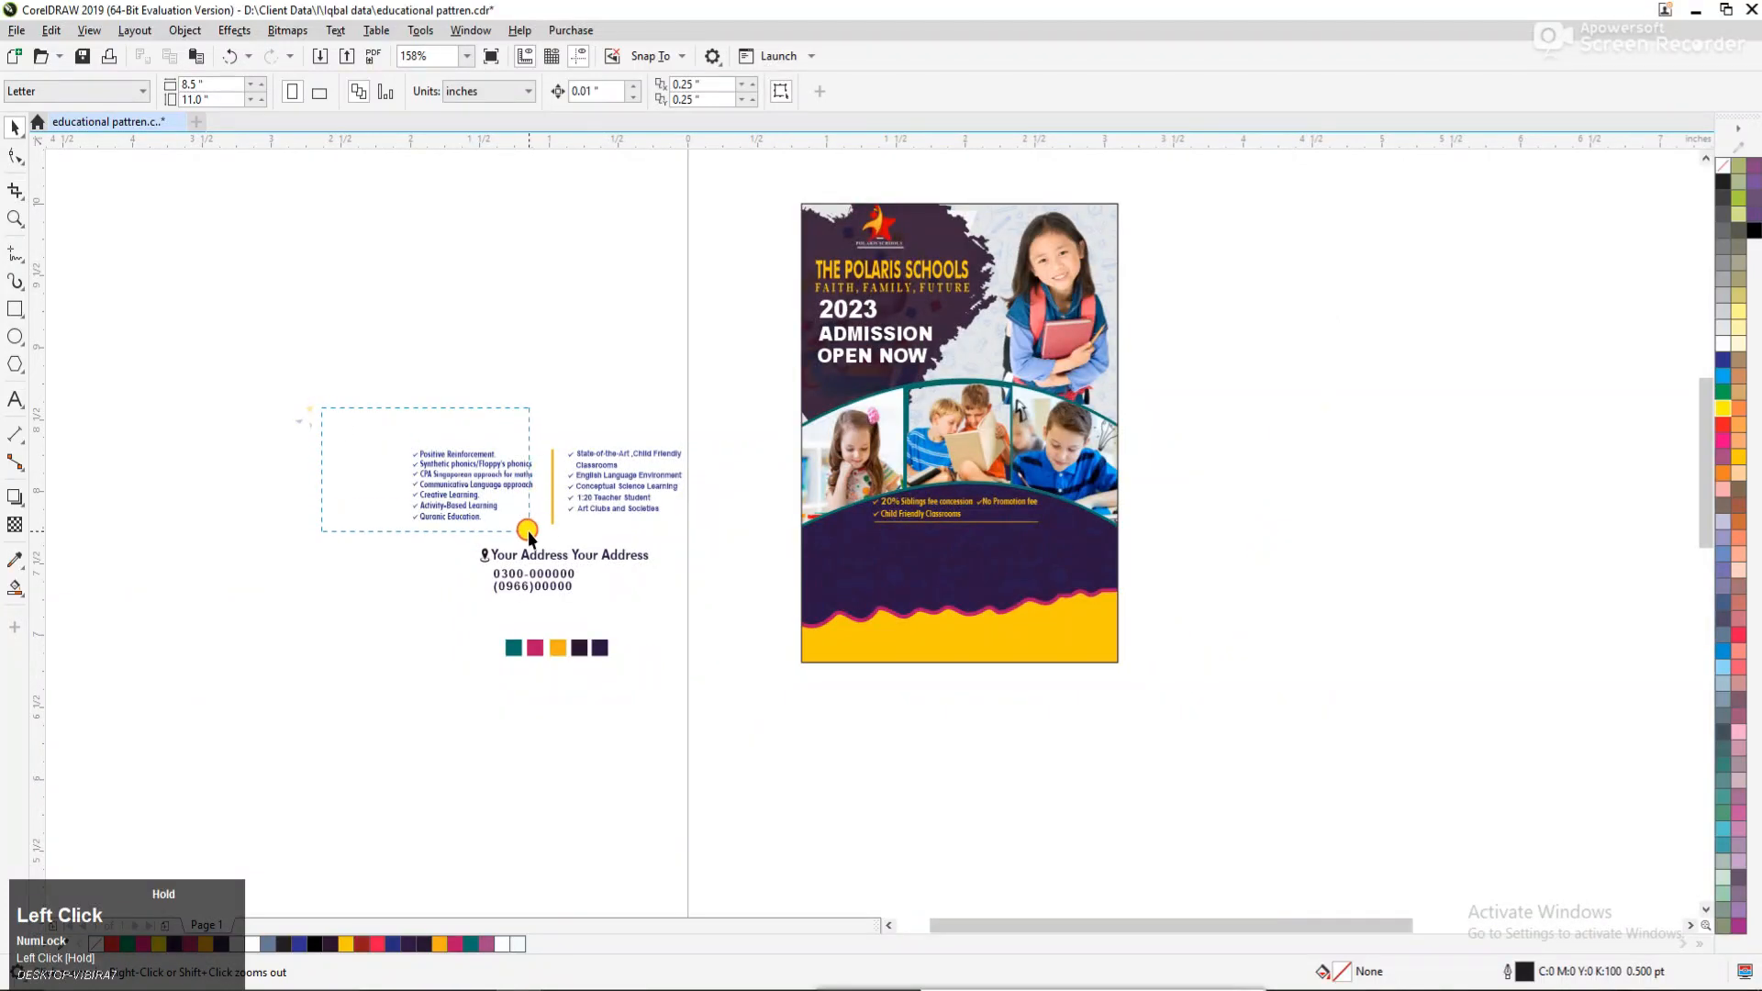
drag(527, 530, 529, 530)
drag(459, 468, 879, 549)
key(F2)
drag(670, 449, 1257, 686)
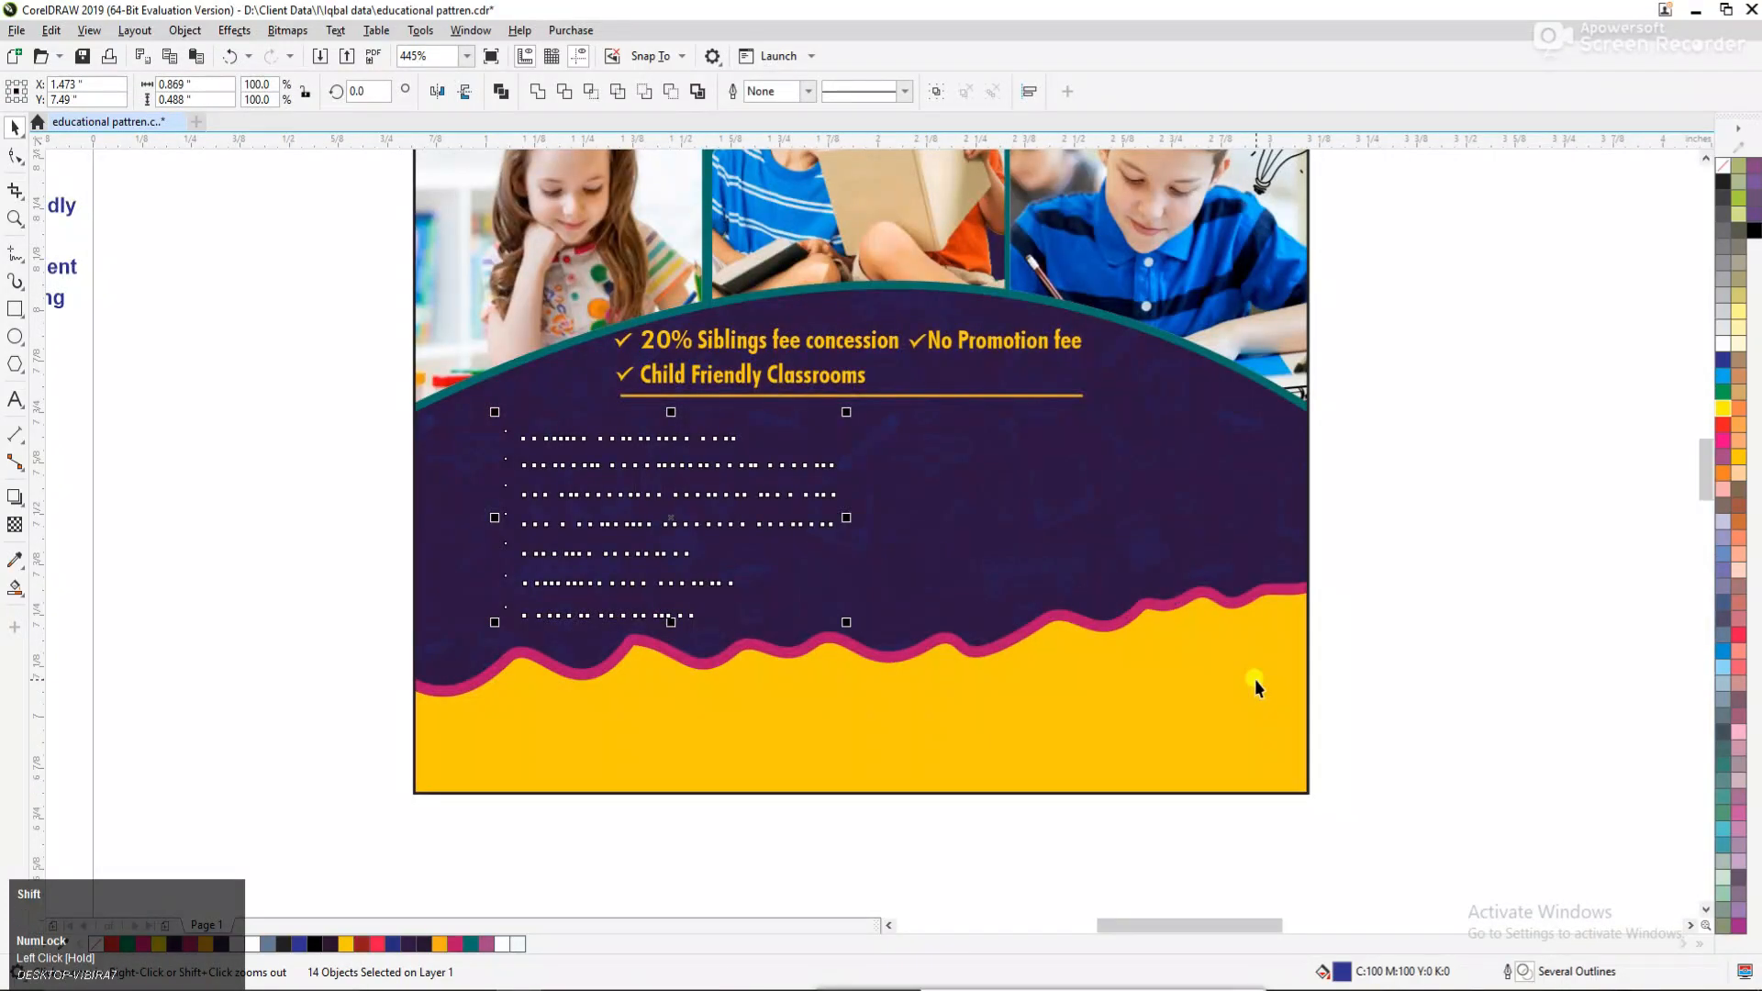
Bring the "Positive Reinforcement" checklist to the front and fill its text and check marks with white.
key(shift+Page_Up)
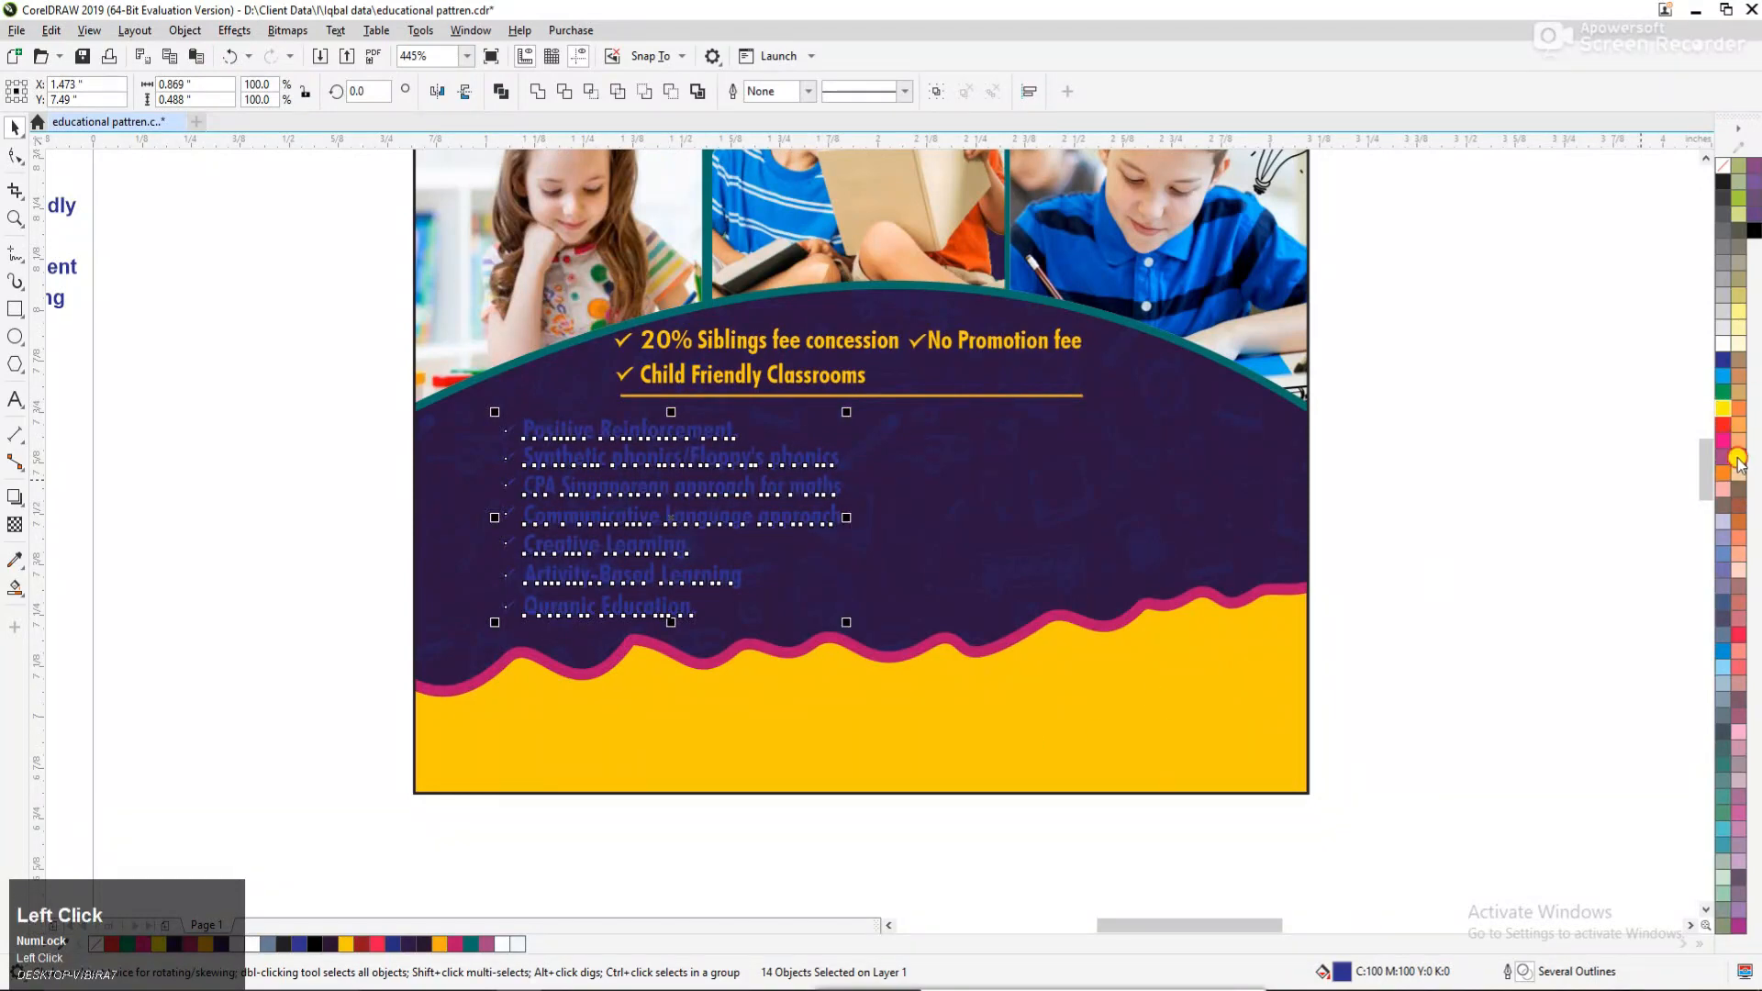
click(1737, 458)
click(1550, 437)
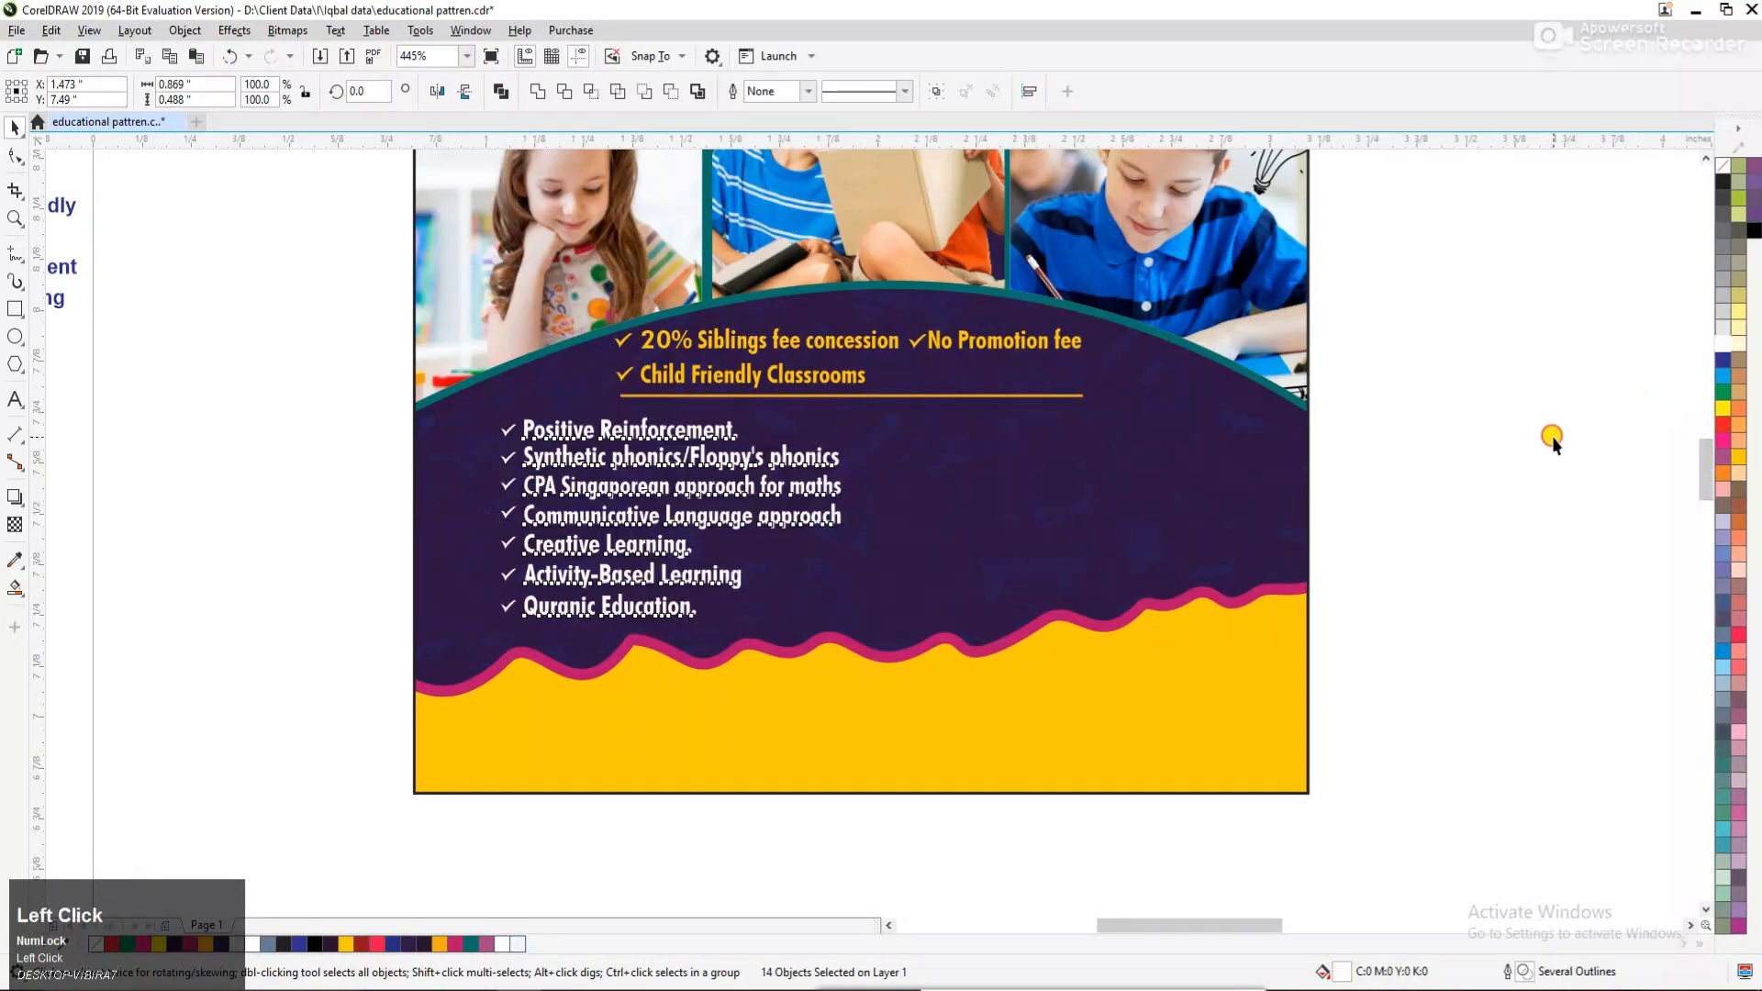
key(F3)
key(F2)
drag(251, 307, 1341, 624)
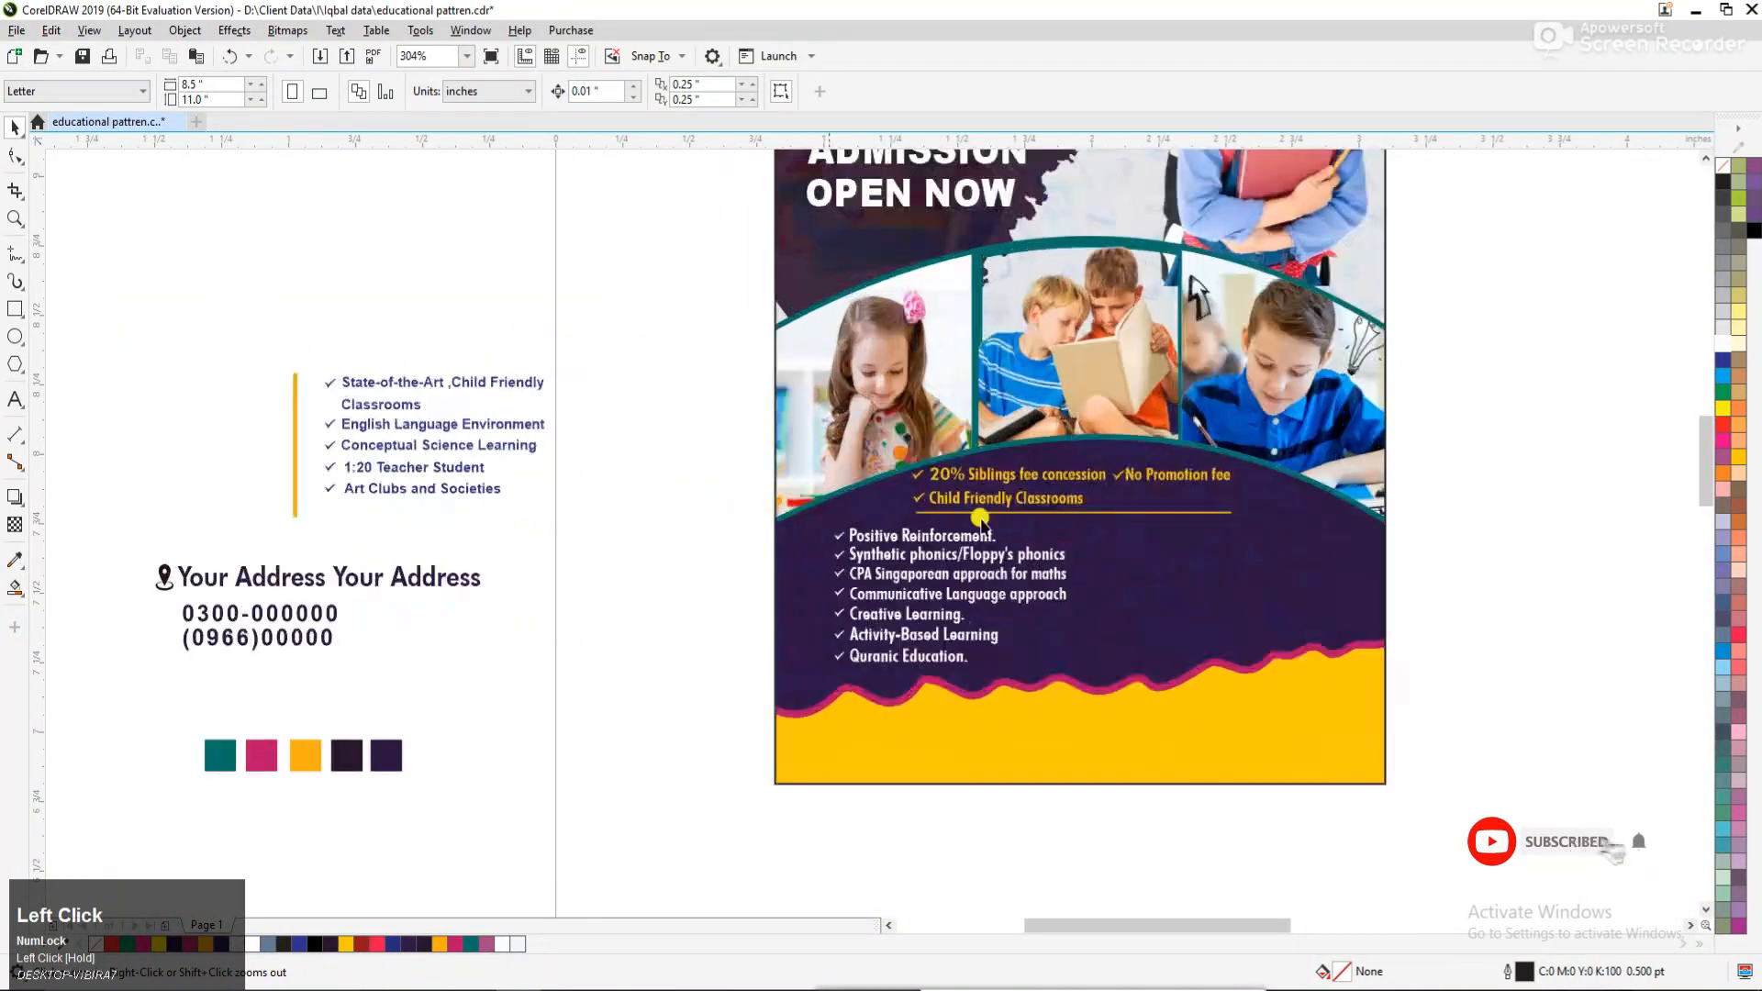
Move the checklist starting with "State-of-the-Art" and its yellow divider beside the "Positive Reinforcement" list on the dark area, in front of all objects.
drag(645, 541, 647, 541)
drag(372, 384, 1164, 534)
click(1487, 491)
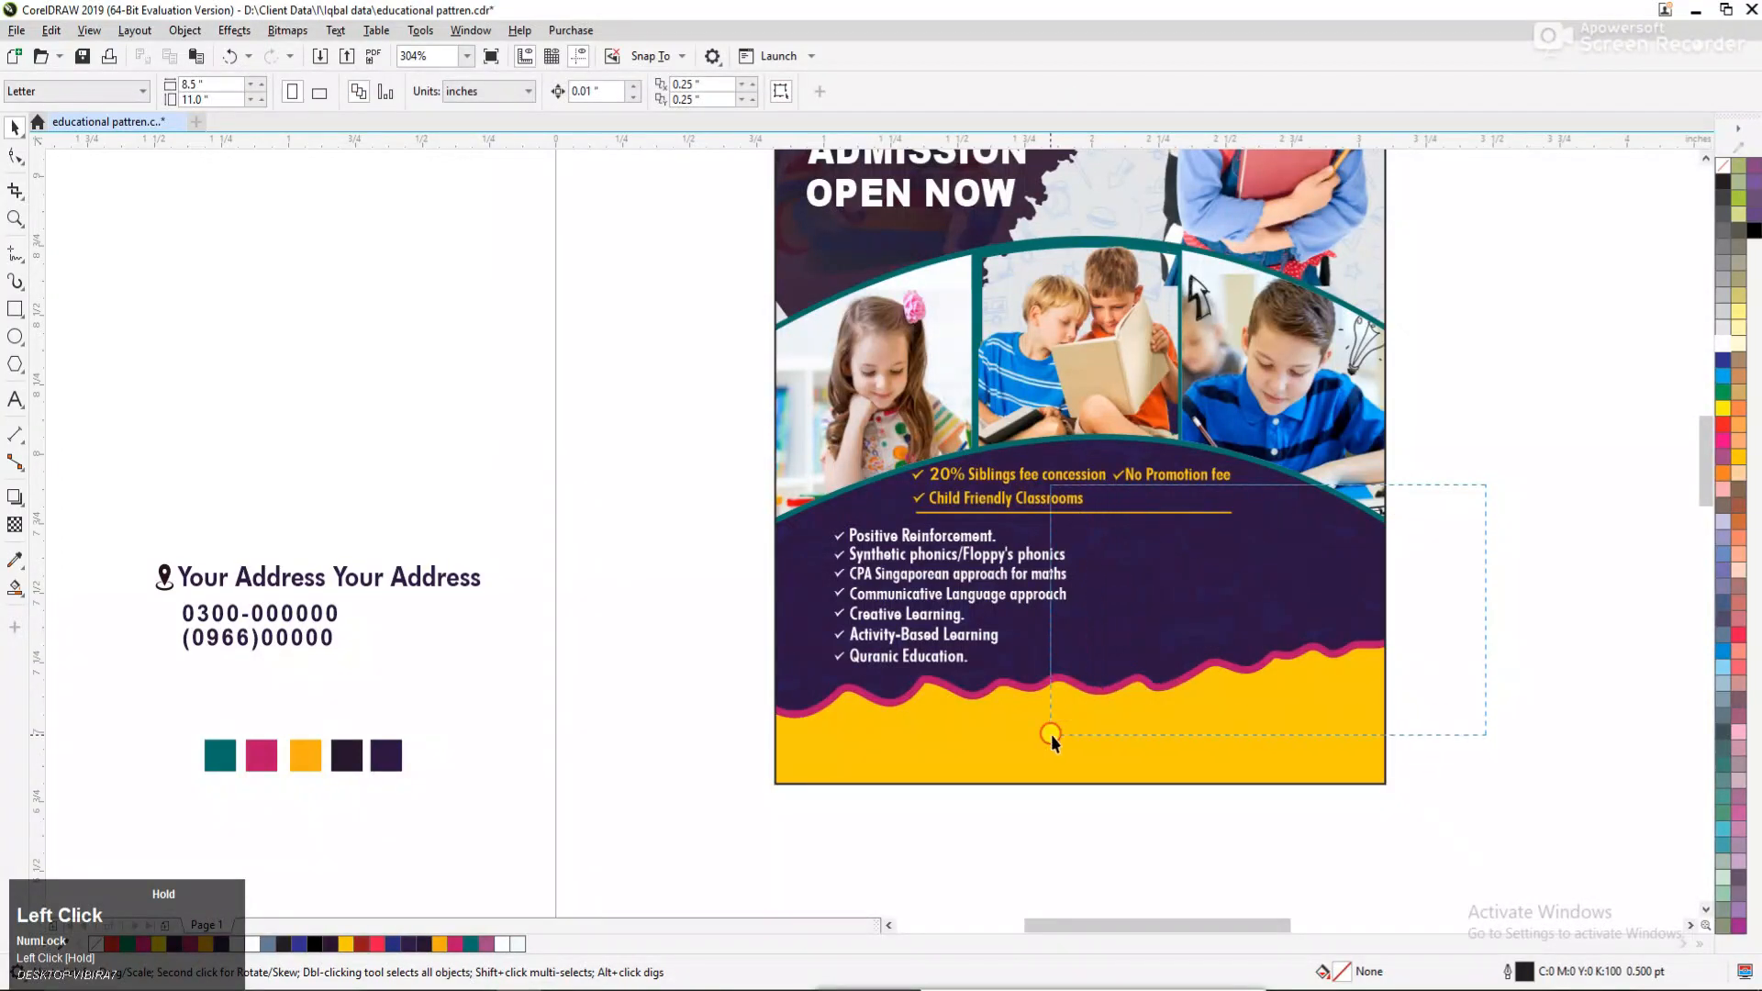
drag(1050, 734, 1049, 734)
key(shift+Page_Up)
Fill the text and check marks of the "State-of-the-Art" checklist with white, leaving out the yellow divider.
drag(1489, 499, 1097, 723)
click(1720, 346)
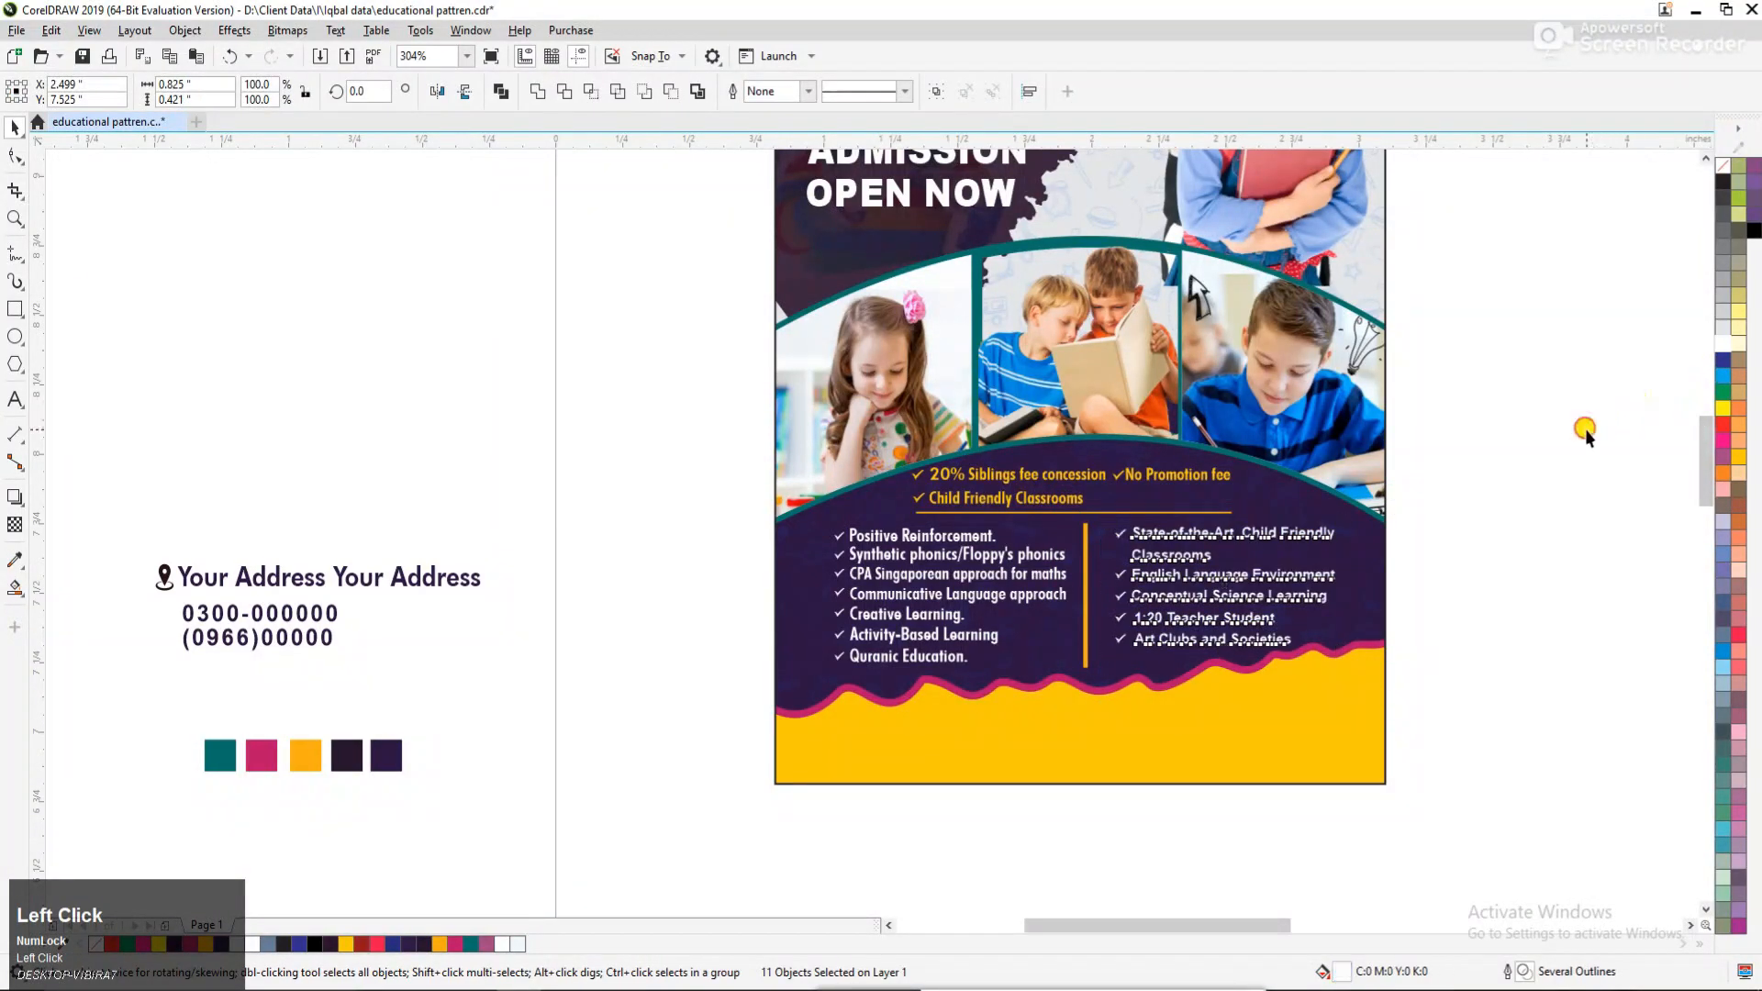
click(1585, 429)
Place the location pin and "Your Address Your Address" line on the yellow strip at the flyer's lower left, in front of all objects.
scroll(736, 524, down, 1)
key(F2)
drag(1145, 647, 1245, 741)
scroll(936, 650, down, 1)
key(F2)
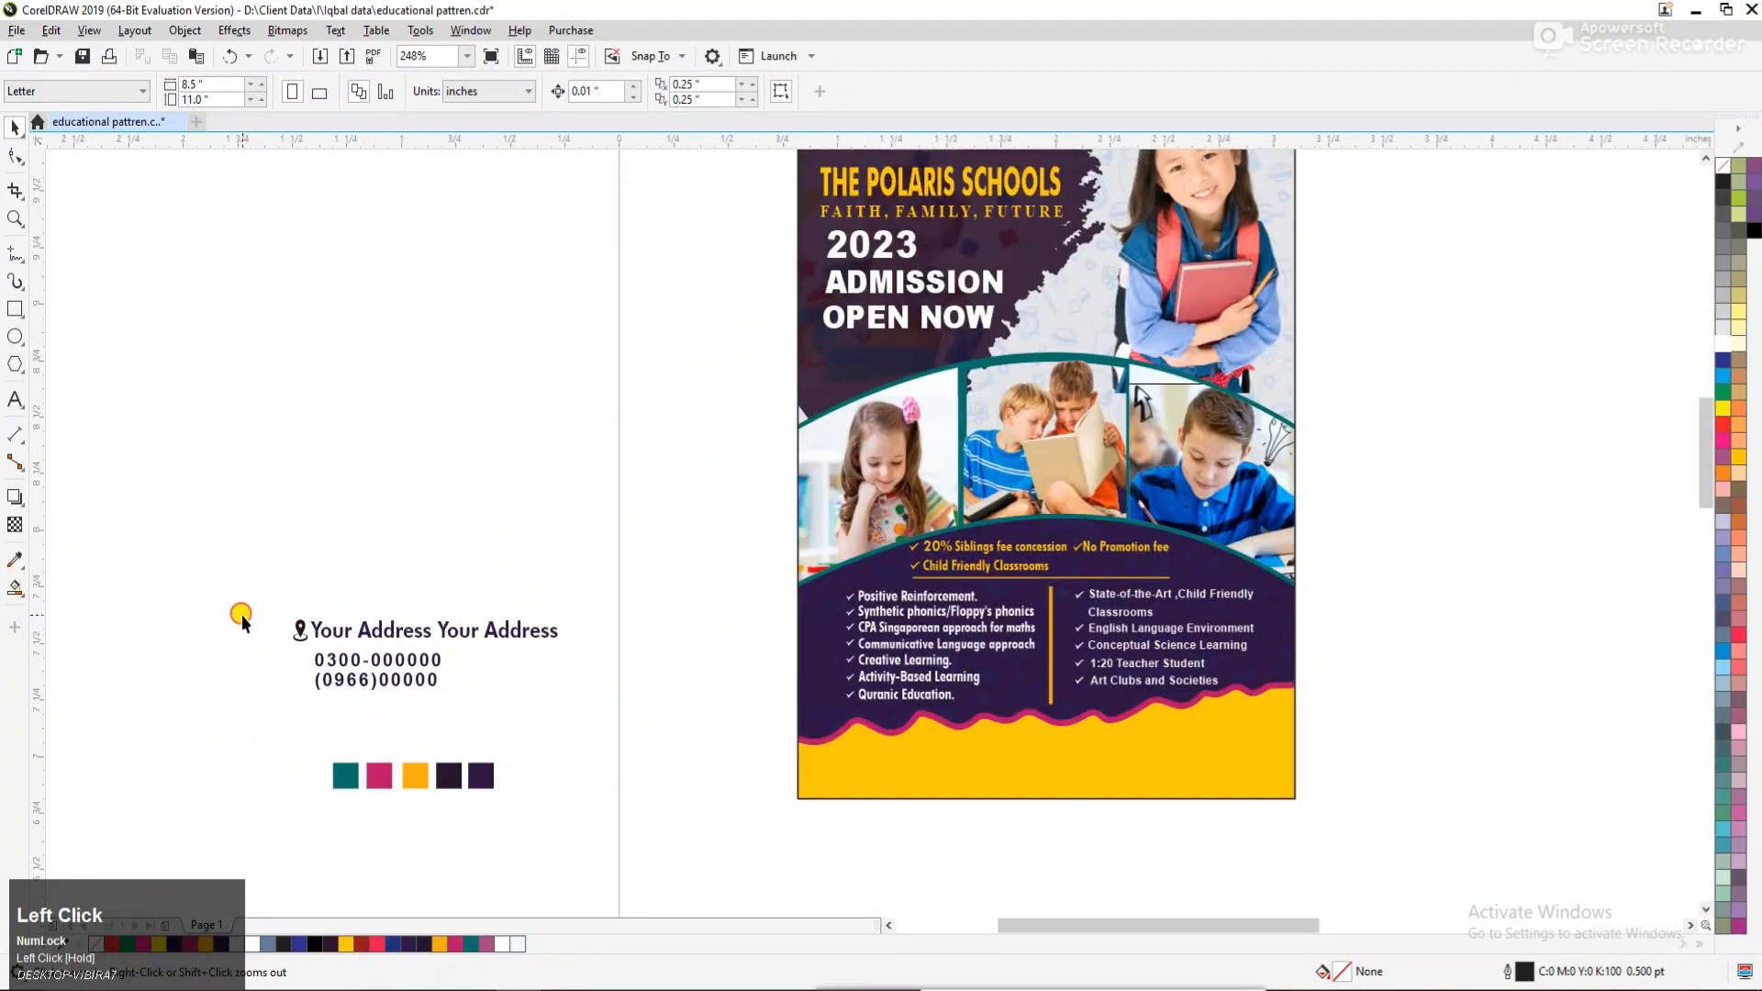
drag(533, 651, 974, 774)
key(F2)
drag(631, 662, 1357, 895)
key(shift+Page_Up)
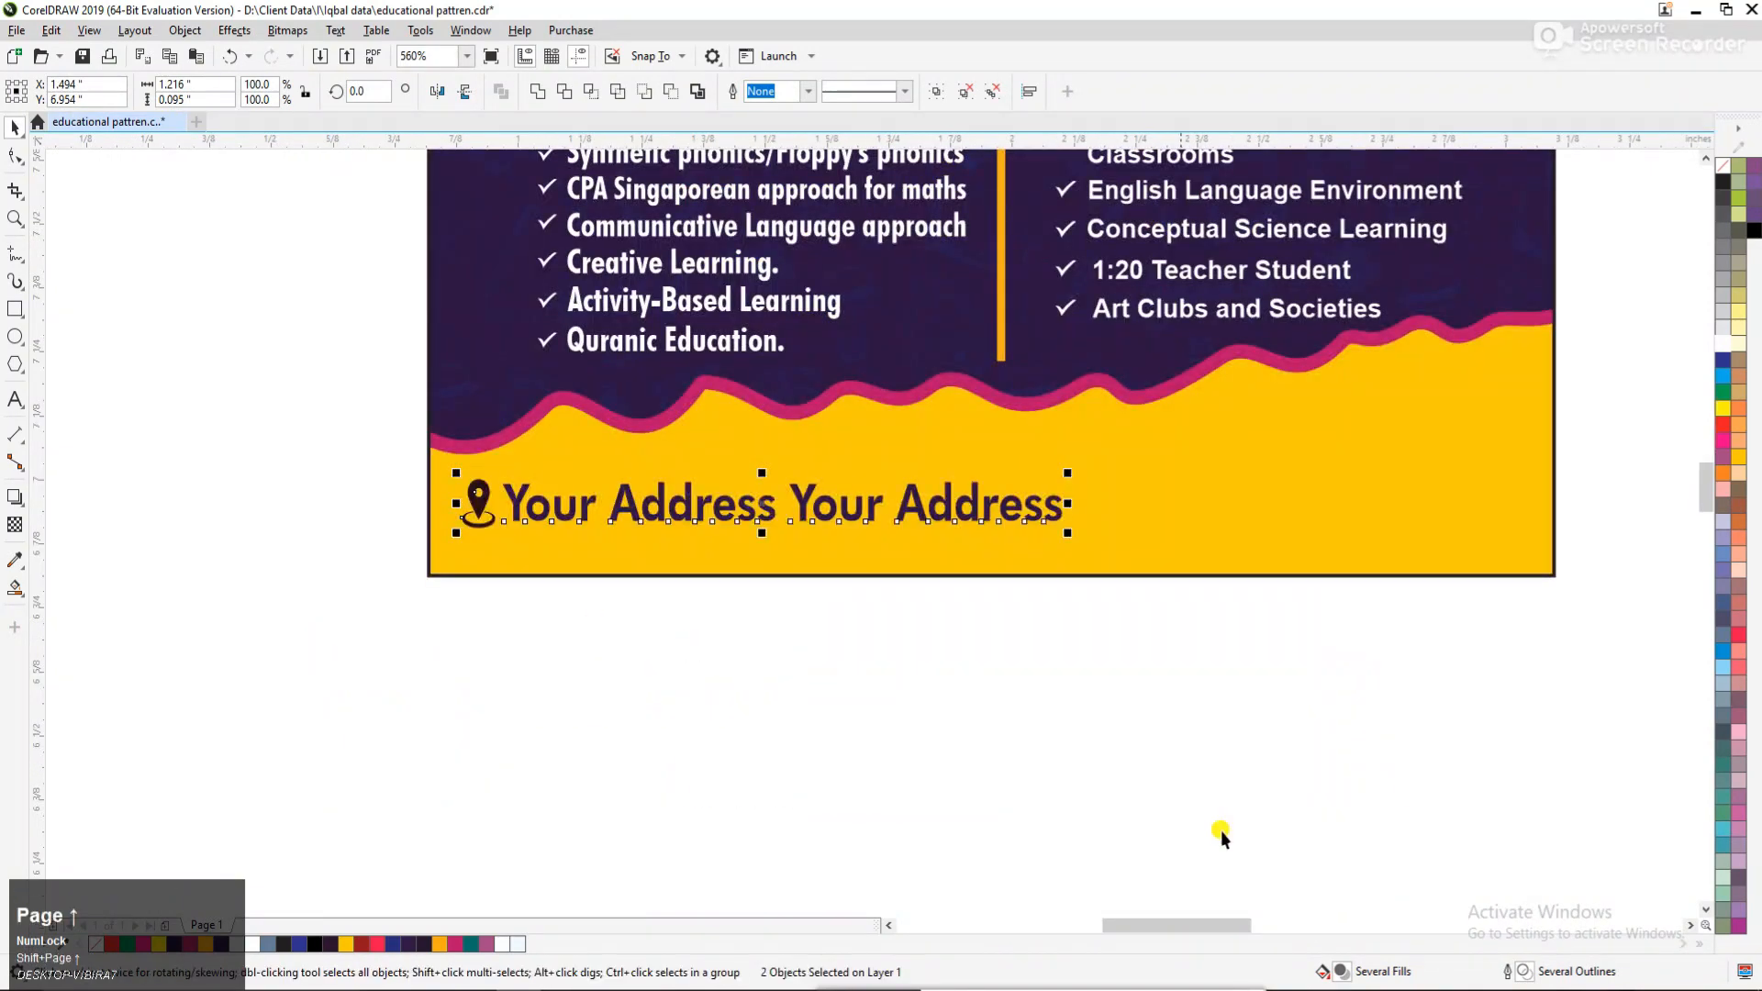
Enlarge the location pin and address line together to about 1.35 in wide and adjust their position on the yellow strip.
drag(1072, 474, 1134, 467)
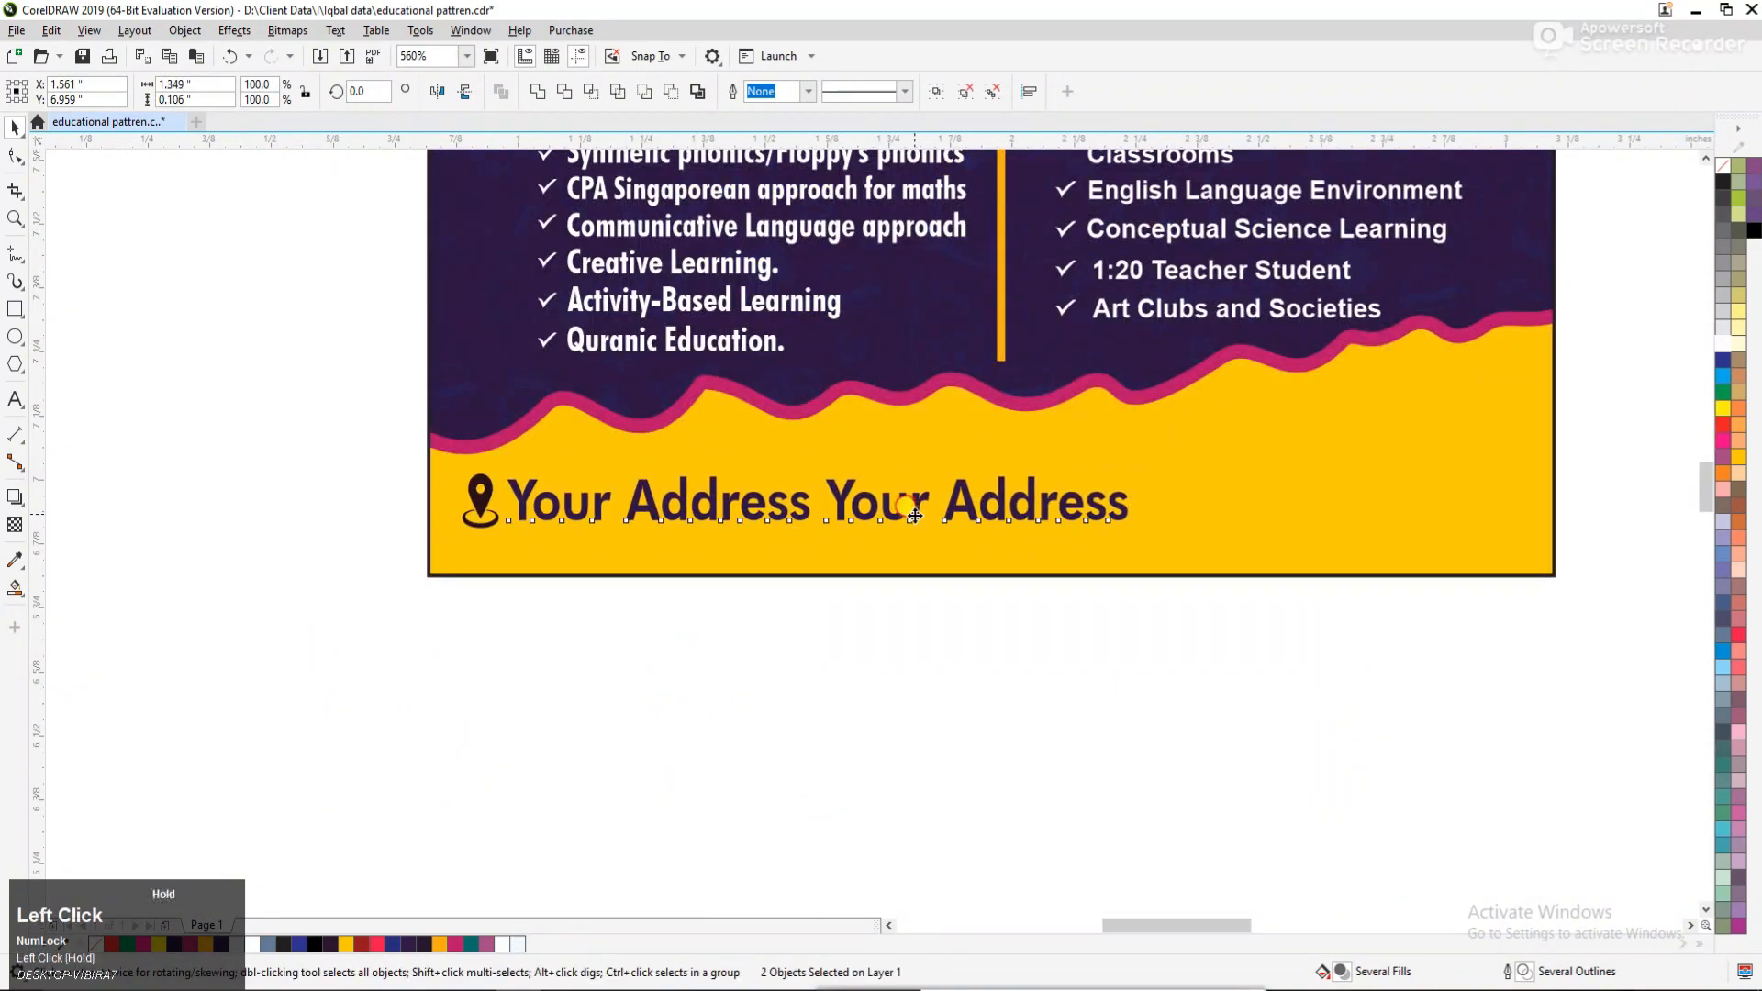
drag(914, 515, 907, 507)
click(1003, 692)
Place the two-line phone number text on the yellow strip beside the address, bring it to the front and enlarge it to about 0.66 in wide.
key(F3)
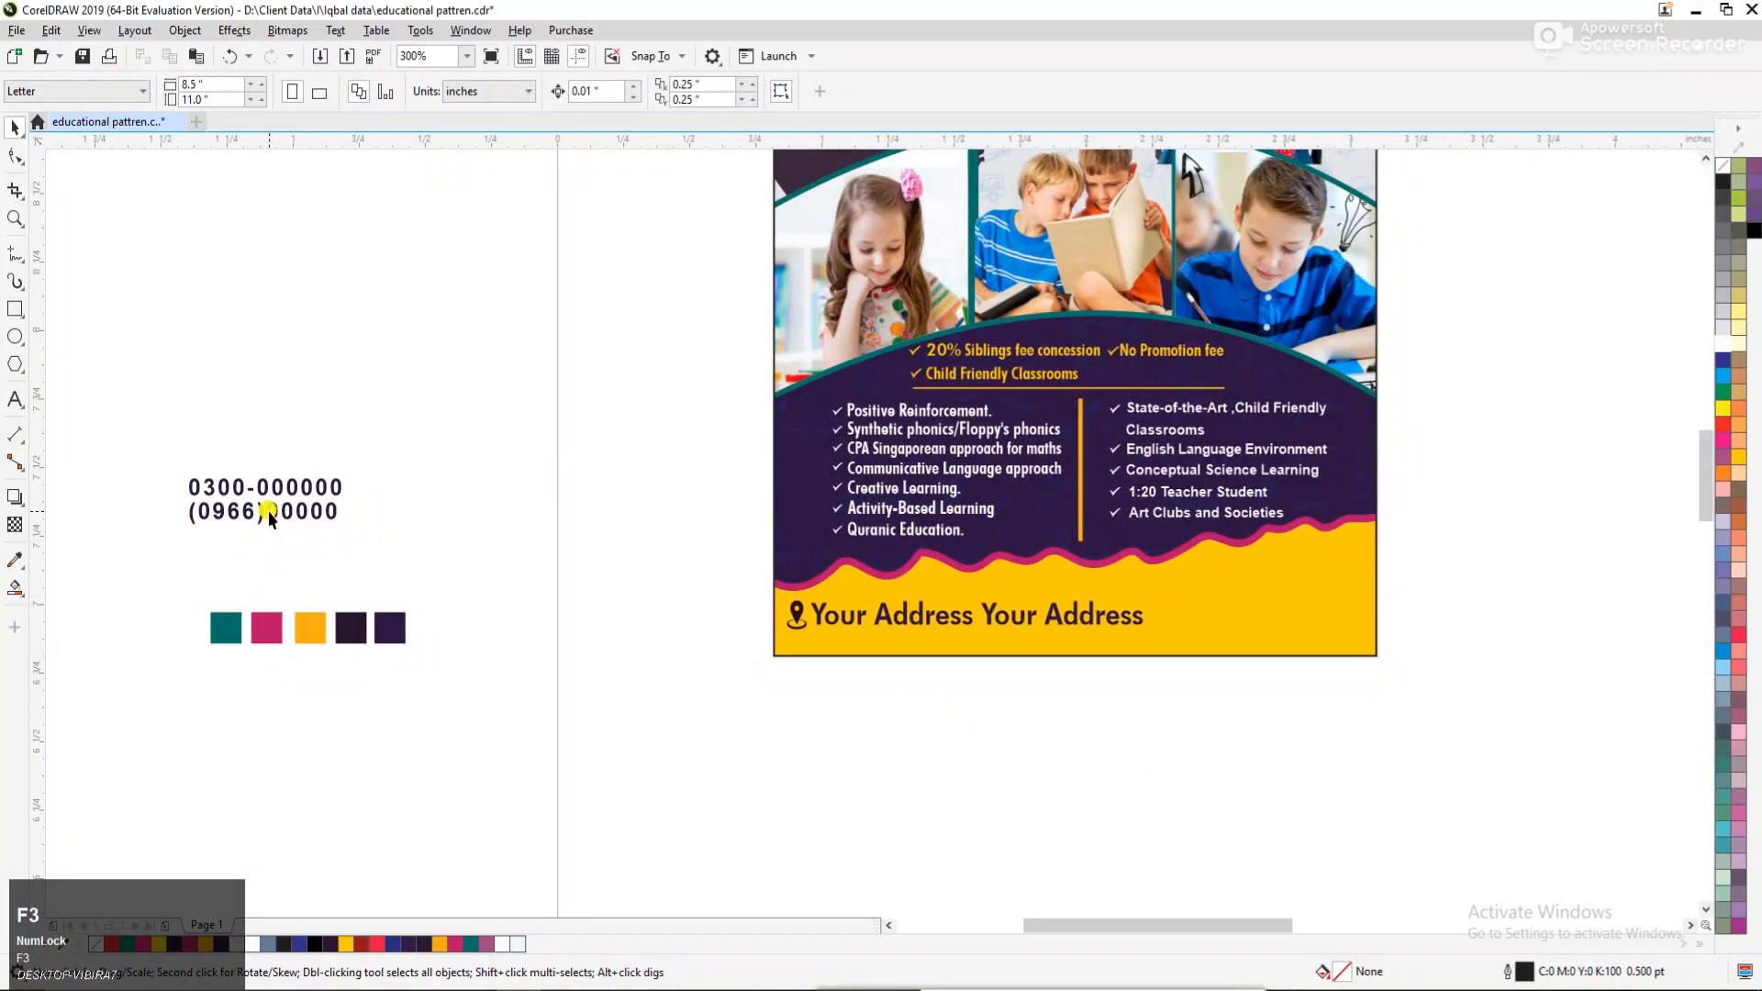
drag(268, 516, 1272, 613)
key(F2)
drag(733, 476, 1486, 705)
key(shift+Page_Up)
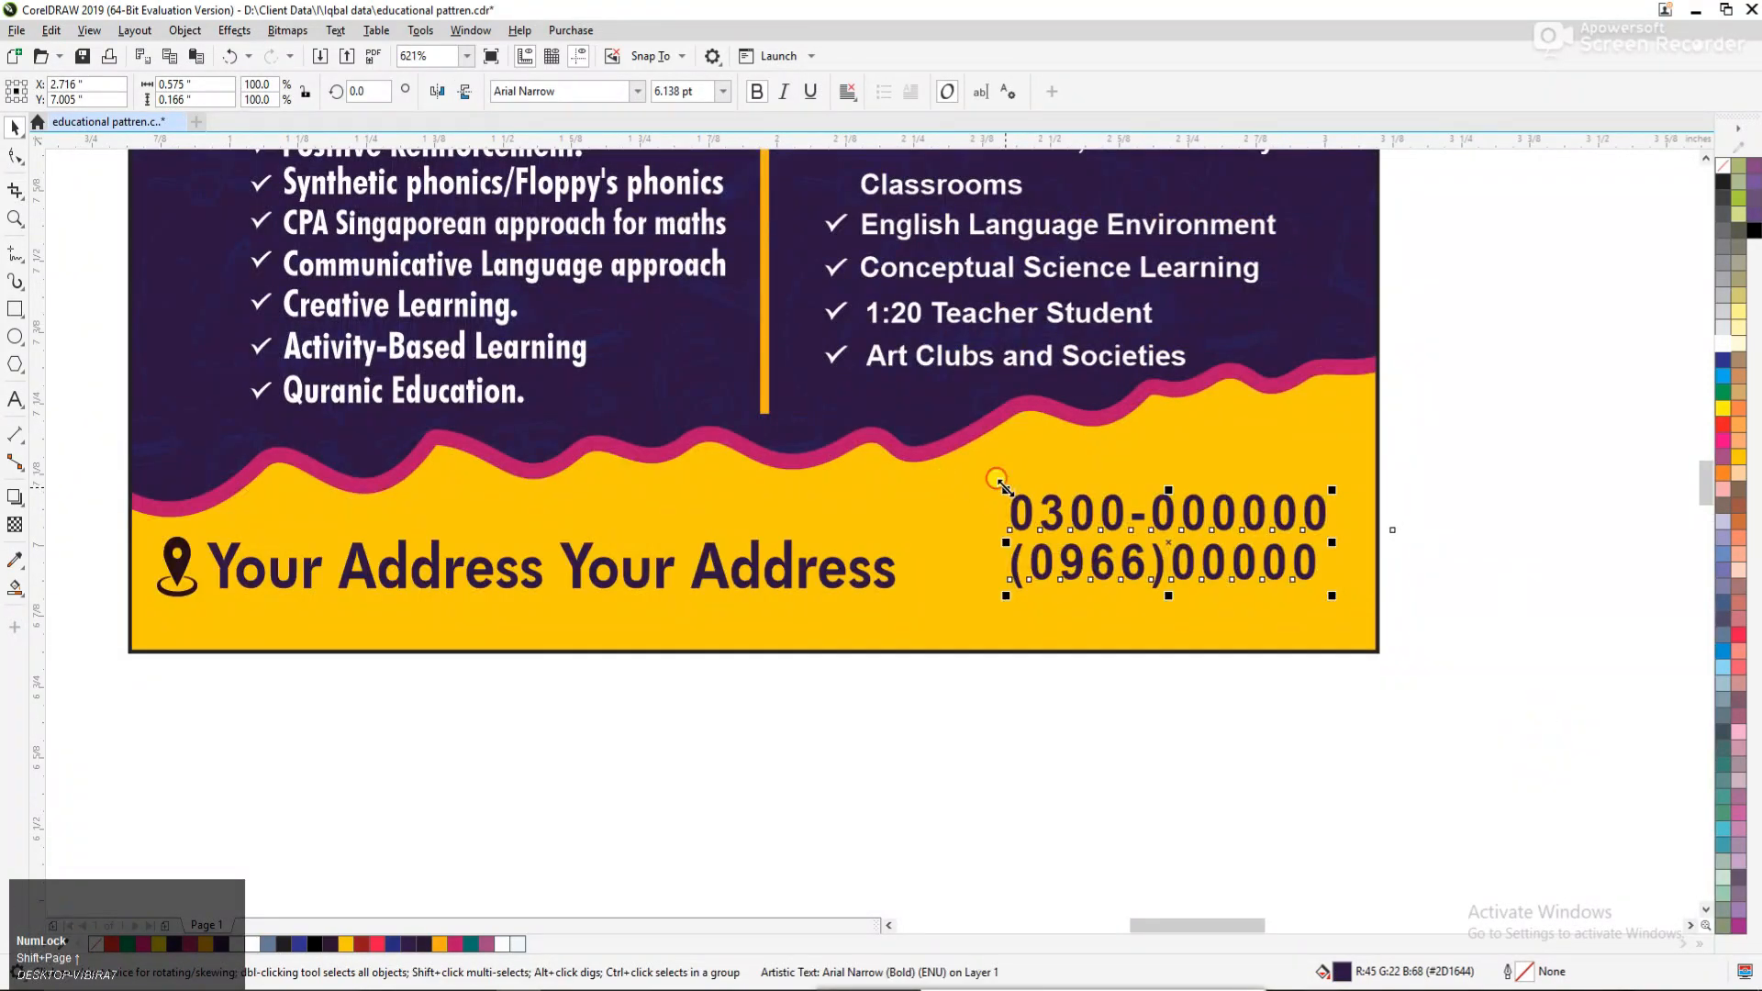
drag(1006, 489, 1053, 468)
Shift the yellow wavy shape with the pink edge slightly down to leave more dark space under the checklists.
click(1066, 455)
ctrl+click(1060, 451)
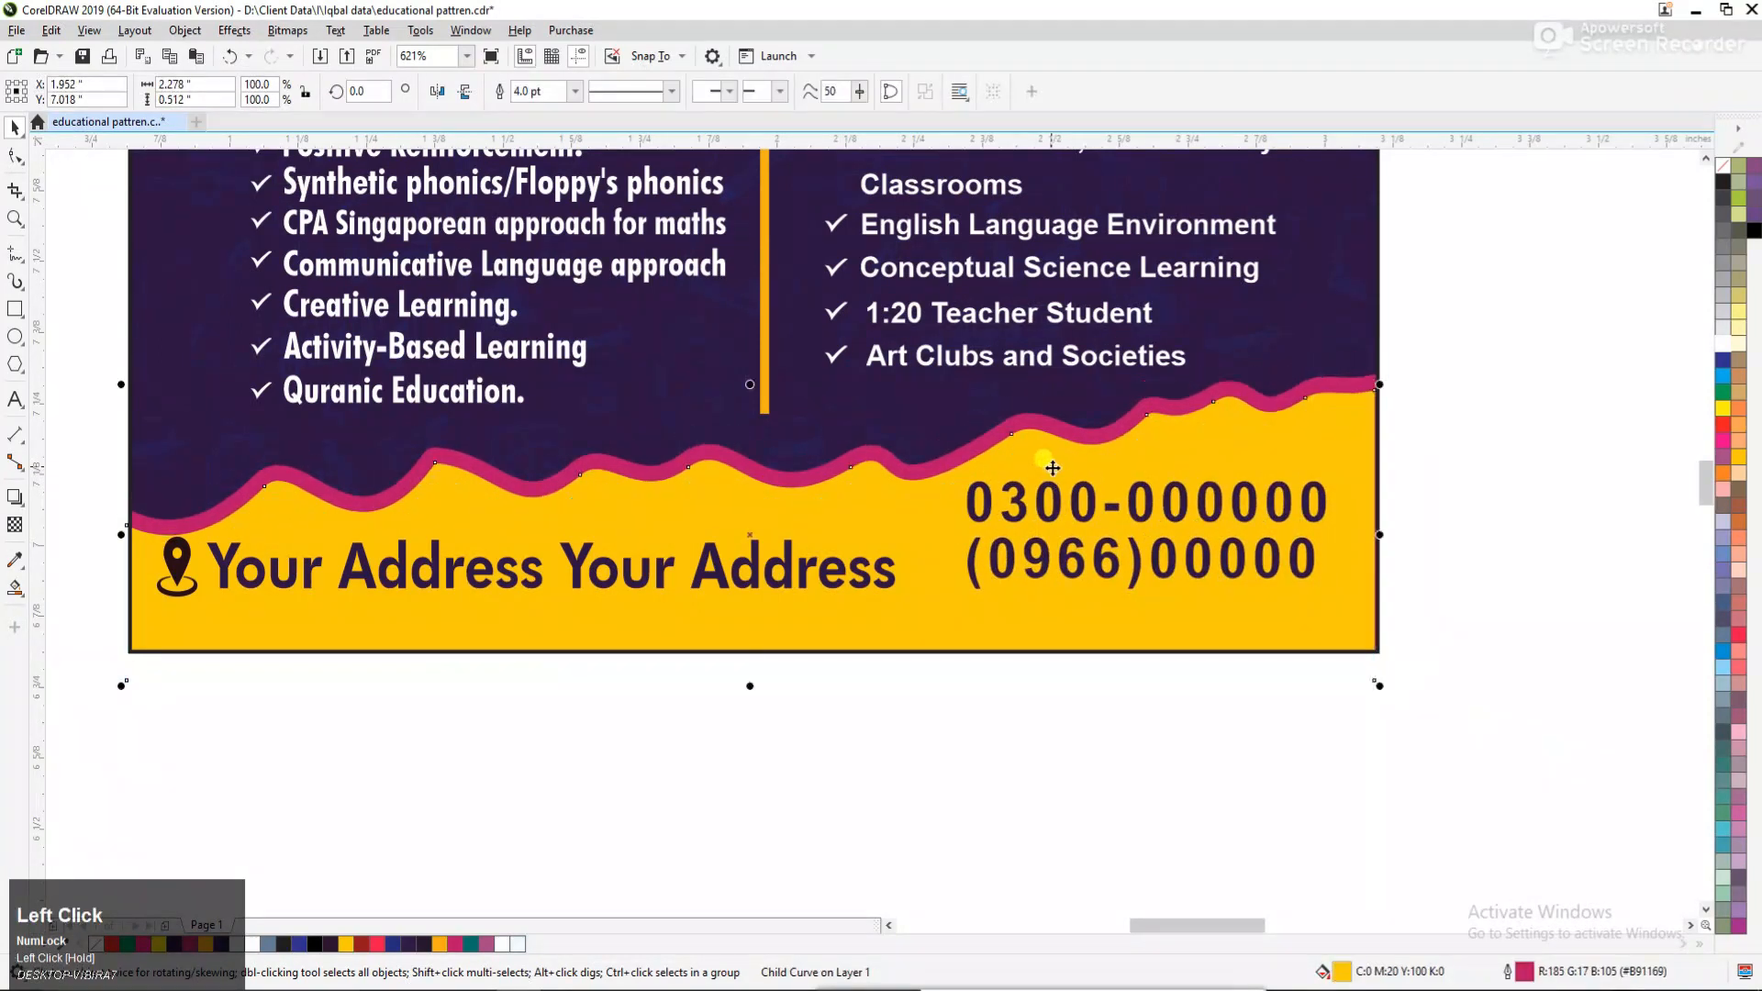
click(1487, 464)
Reposition the location pin and address line slightly lower and further right on the yellow strip.
click(225, 567)
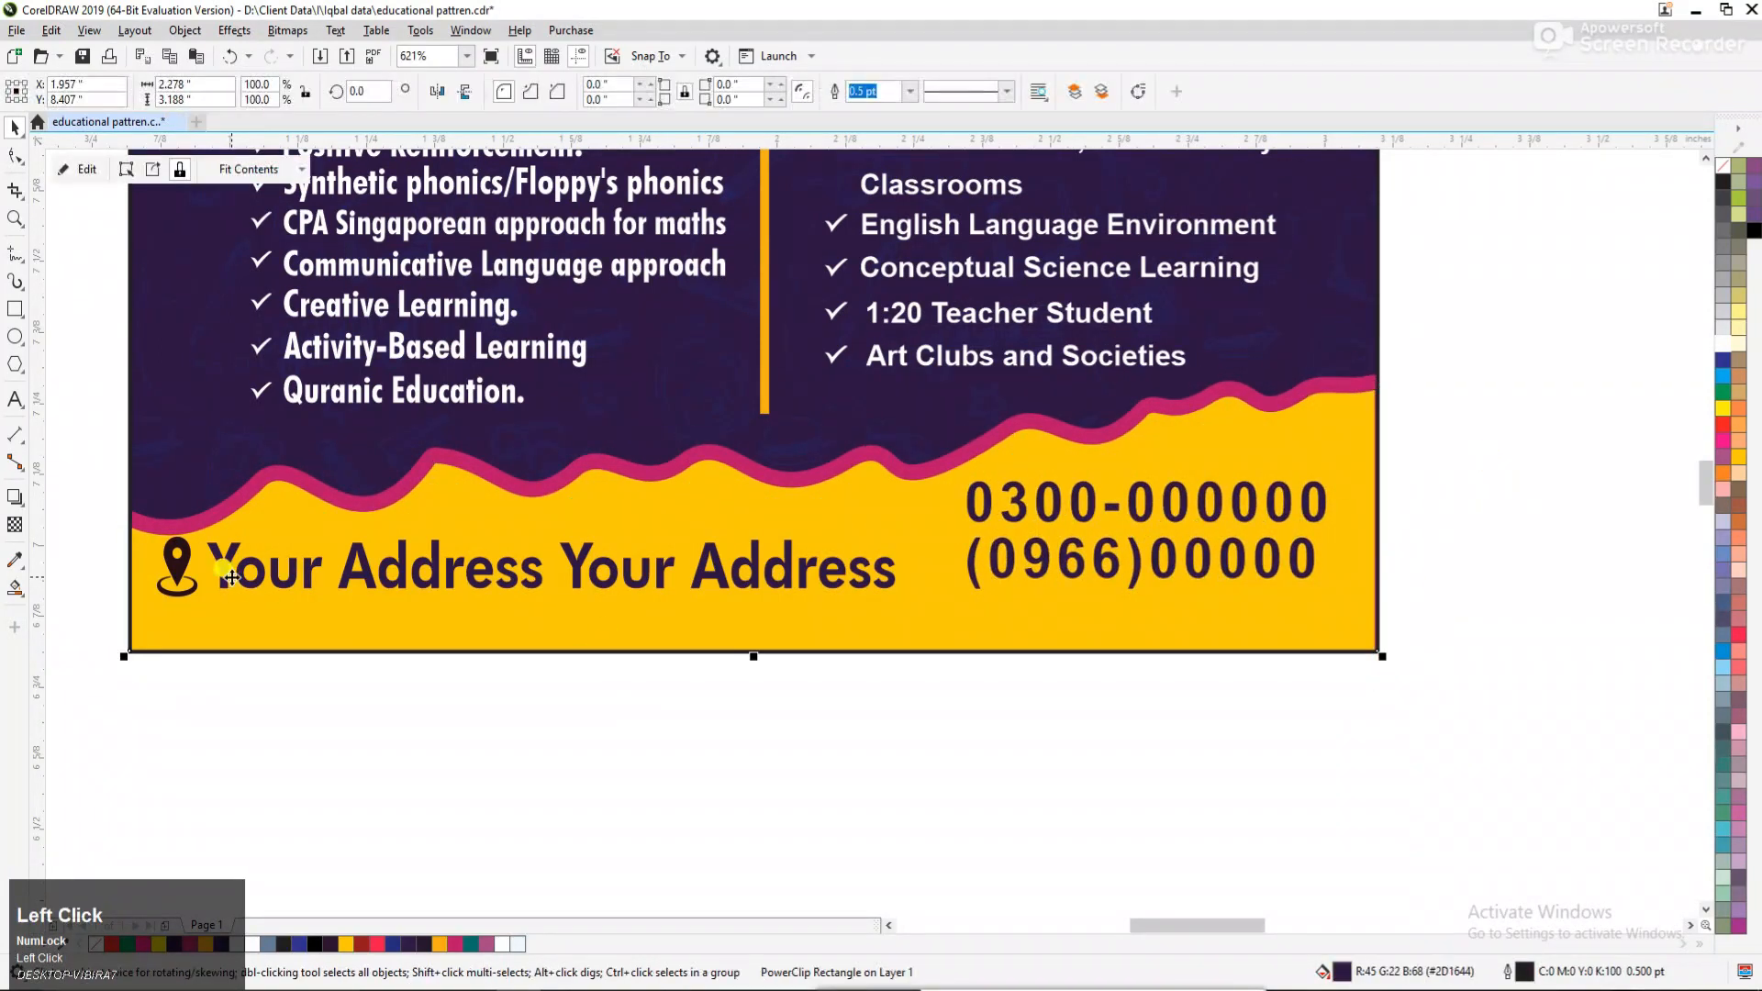
shift+click(191, 576)
drag(217, 555, 239, 565)
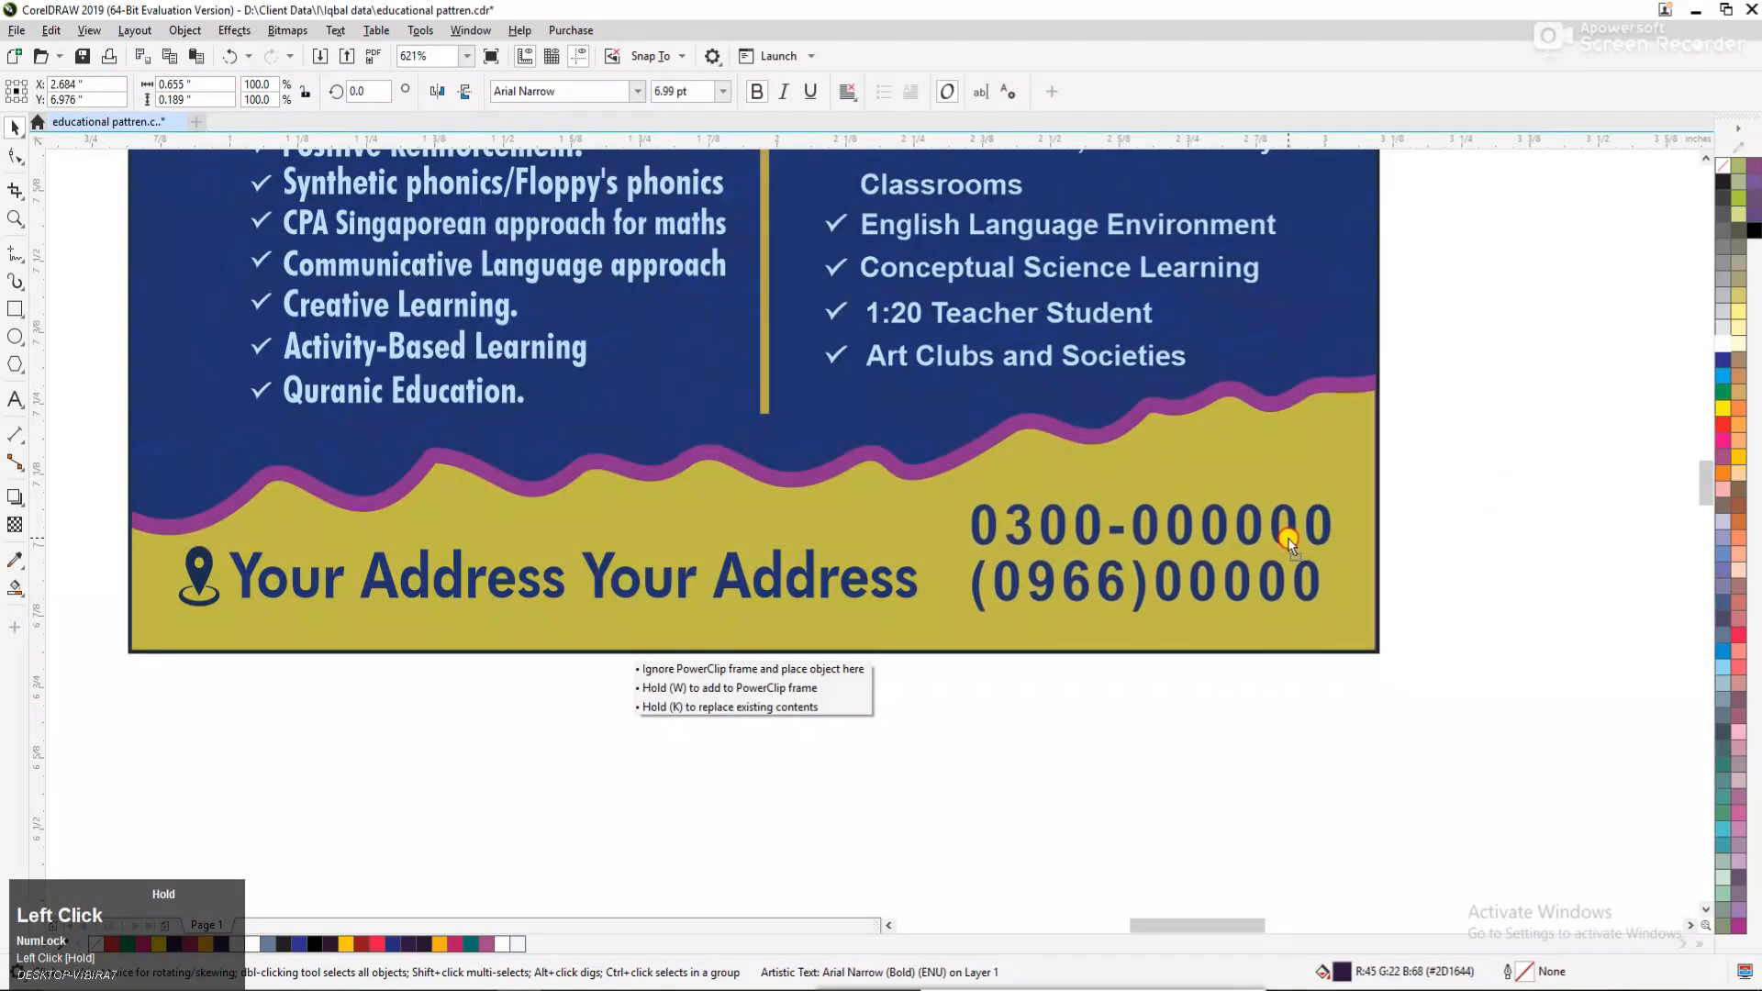